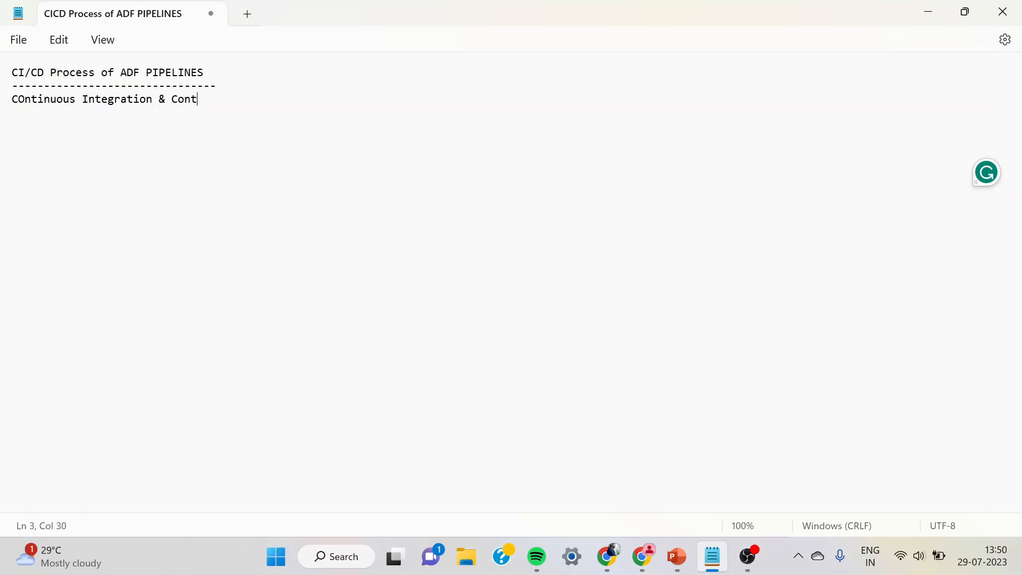
Complete the third line of the notes so it reads "COntinuous Integration & Continous Delivery"
{"action": "type", "text": "ous Delivery"}
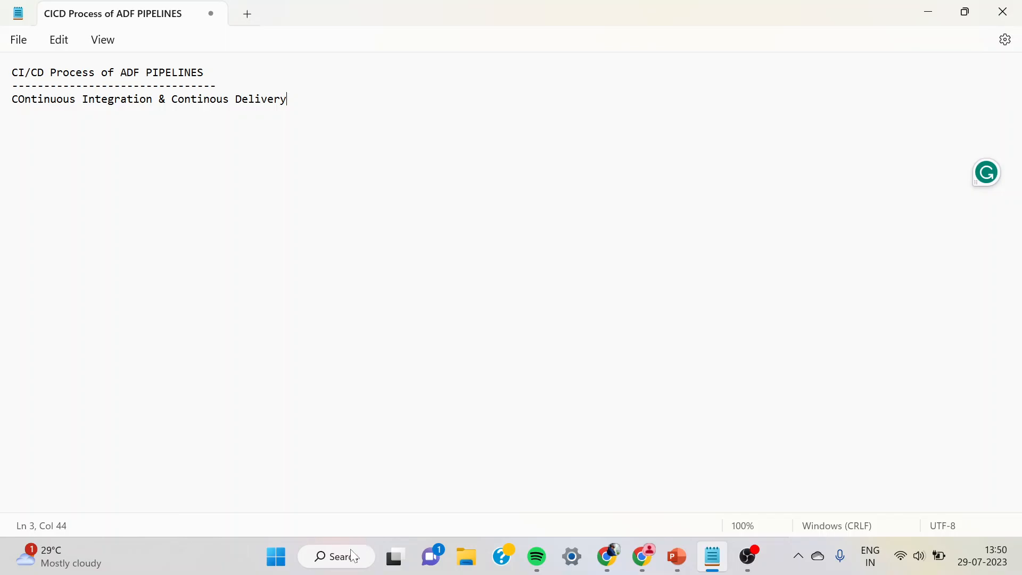
Search the computer for paint and open the Paint app
{"action": "left_click", "coordinate": [338, 567]}
{"action": "type", "text": "p"}
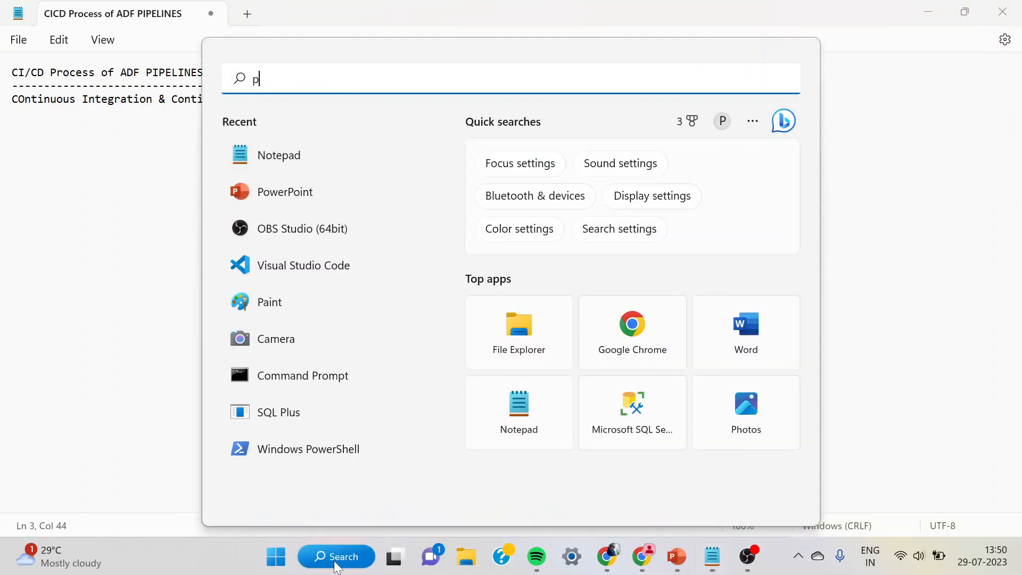
{"action": "type", "text": "aint"}
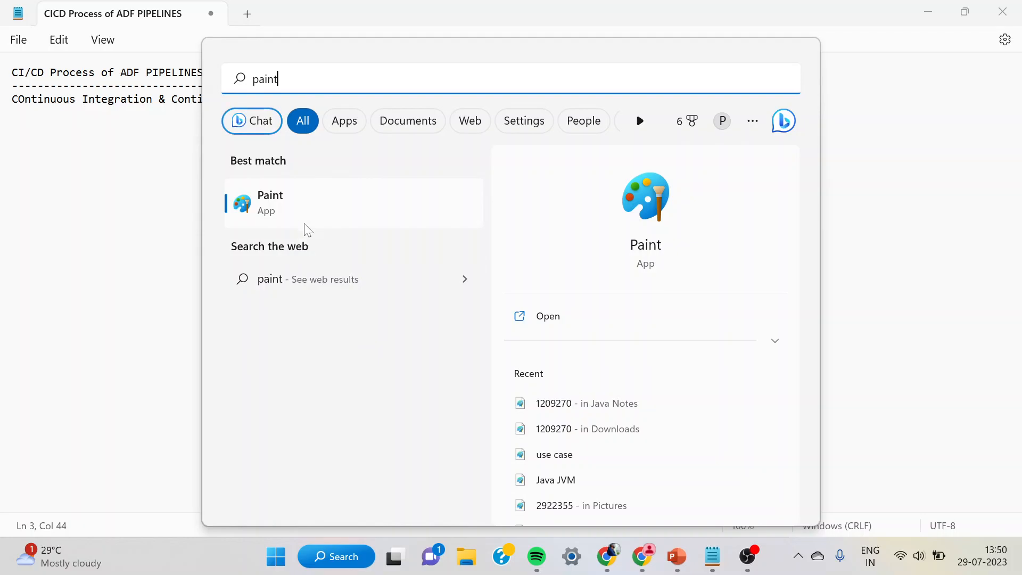
{"action": "left_click", "coordinate": [277, 212]}
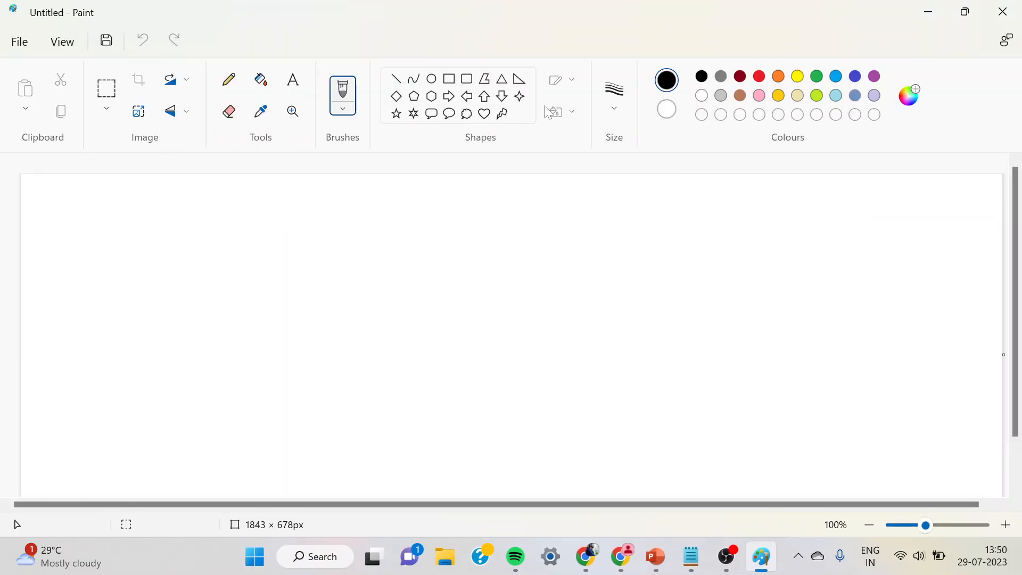
Draw a rectangle about 227 × 254 px near the canvas's left edge and label it DEV inside
{"action": "left_click", "coordinate": [450, 79]}
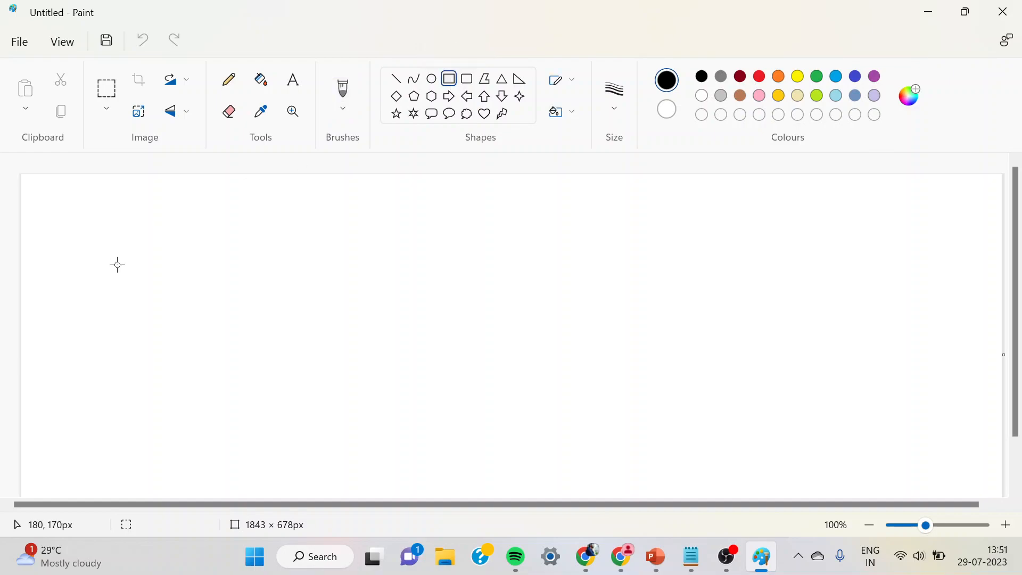
{"action": "left_click_drag", "start_coordinate": [55, 244], "coordinate": [175, 378]}
{"action": "left_click", "coordinate": [293, 79]}
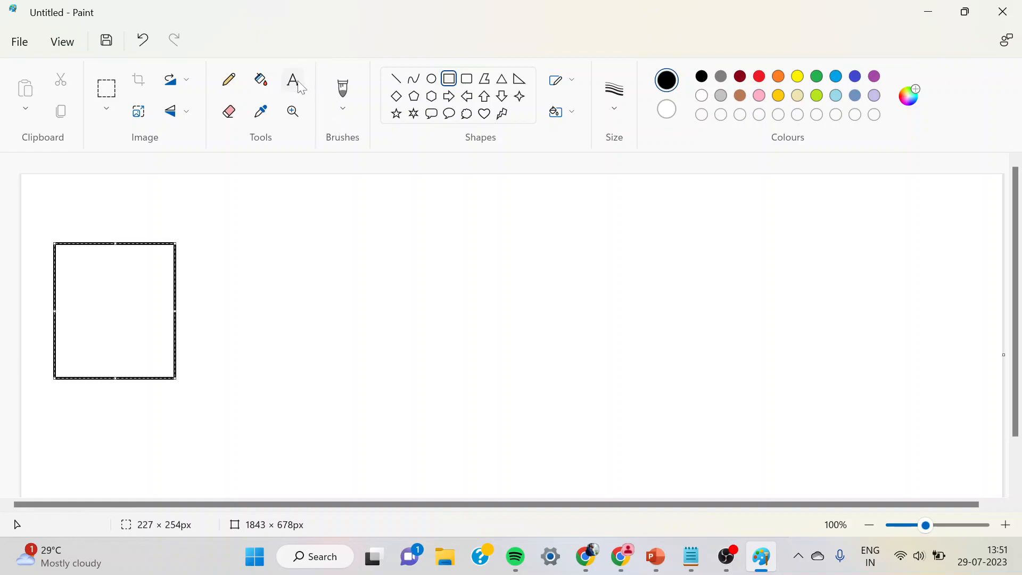
{"action": "left_click", "coordinate": [75, 228]}
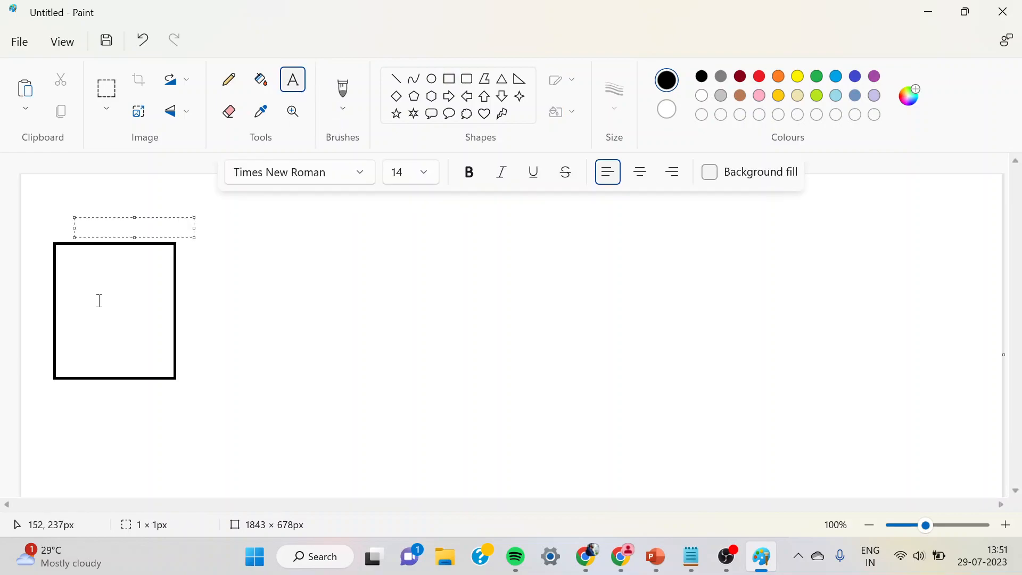
{"action": "left_click", "coordinate": [81, 309]}
{"action": "key", "text": "e"}
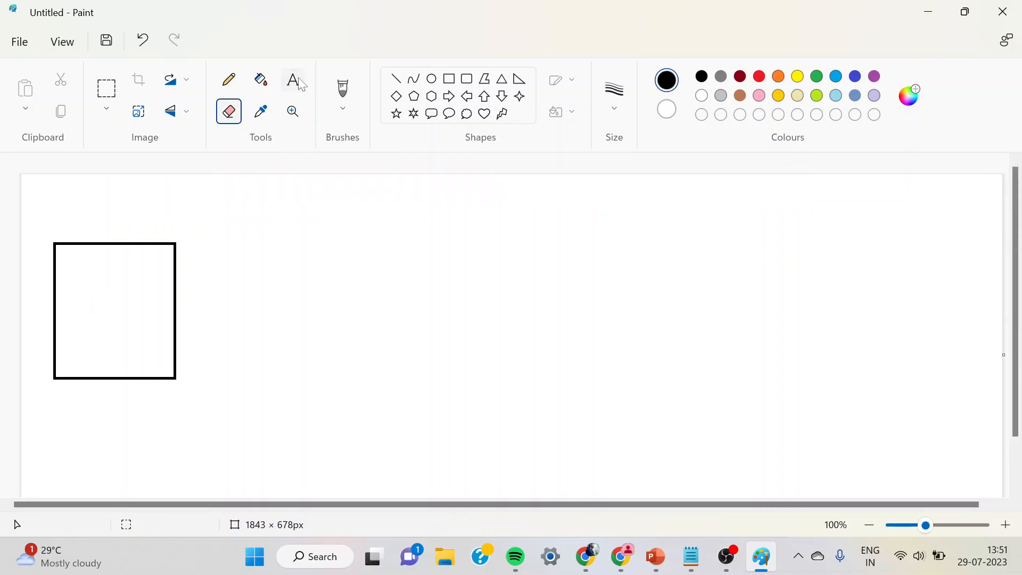
{"action": "key", "text": "t"}
{"action": "left_click", "coordinate": [75, 301]}
{"action": "type", "text": "DEV"}
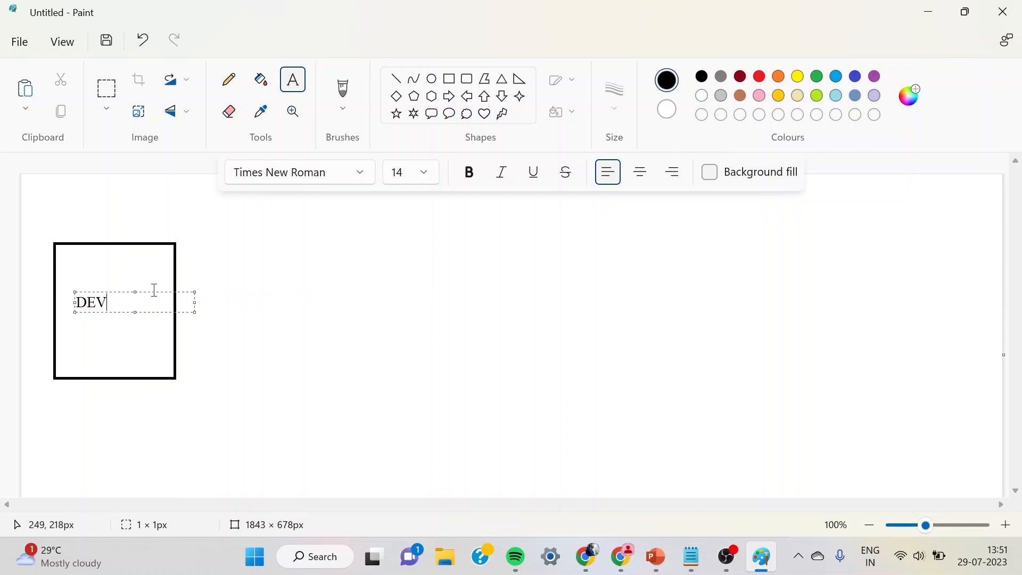
{"action": "left_click", "coordinate": [168, 408]}
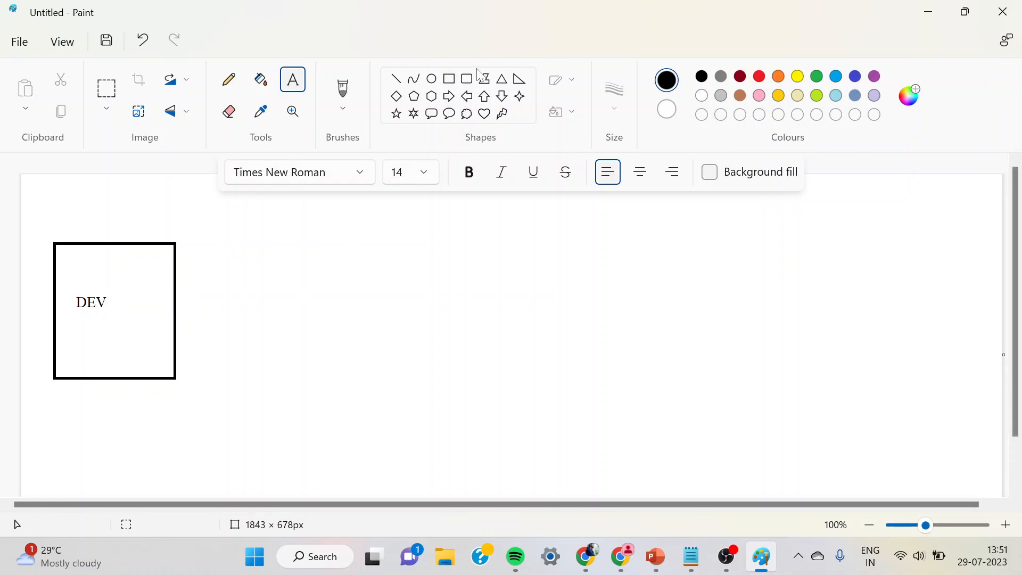
Draw a second, wider rectangle to the right of the DEV box and label it UAT inside
{"action": "left_click", "coordinate": [449, 79]}
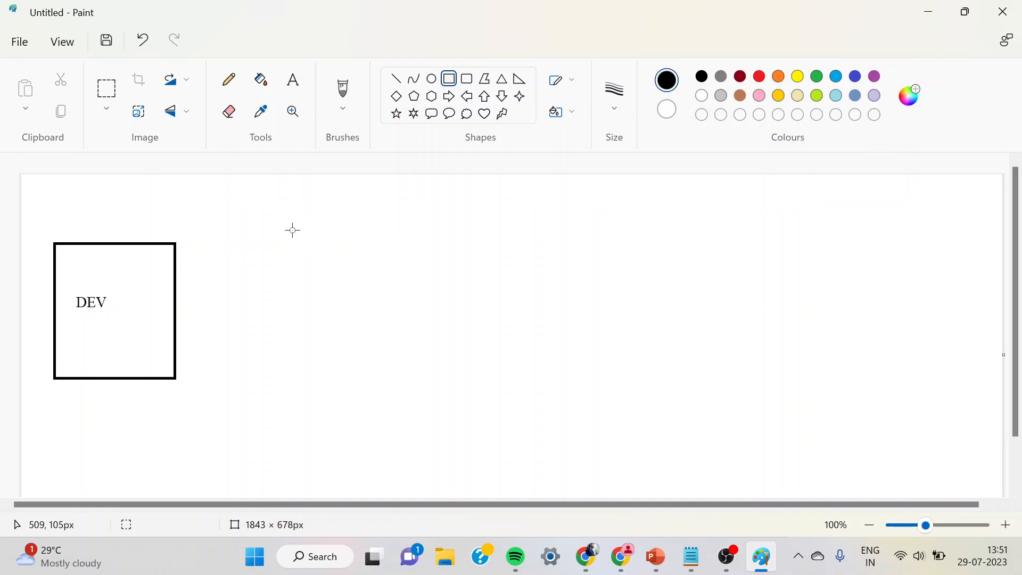
{"action": "left_click_drag", "start_coordinate": [291, 250], "coordinate": [465, 341]}
{"action": "left_click", "coordinate": [326, 278]}
{"action": "type", "text": "UAT"}
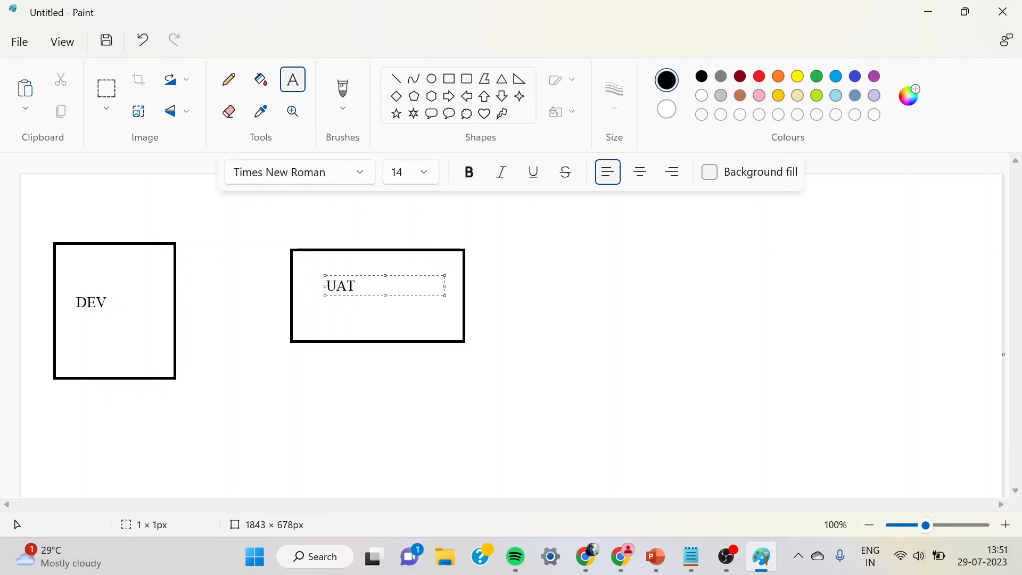
Draw a third rectangle about 488 × 203 px to the right of the UAT box and label it PROD inside
{"action": "left_click", "coordinate": [449, 79]}
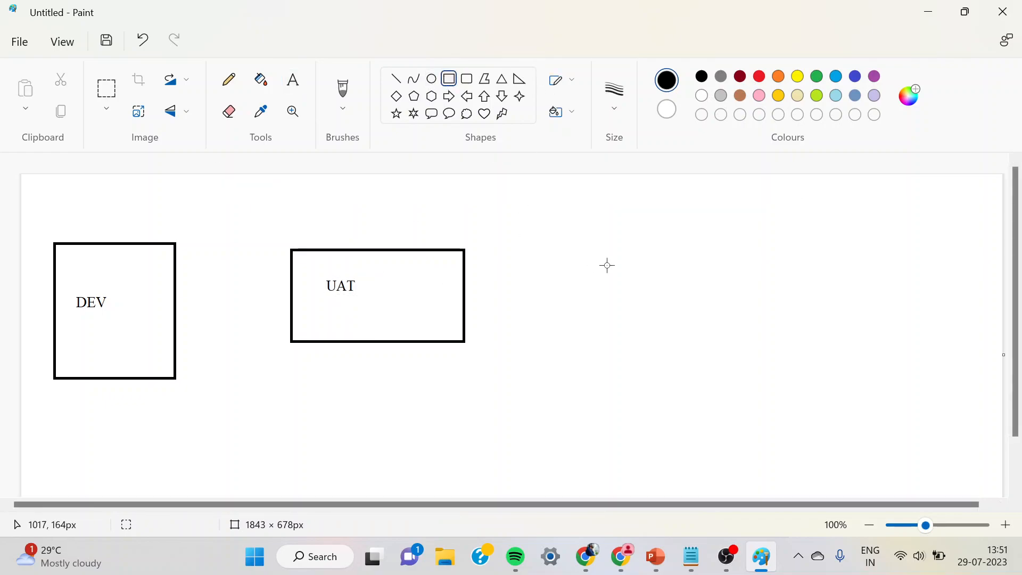
{"action": "left_click_drag", "start_coordinate": [586, 243], "coordinate": [847, 351]}
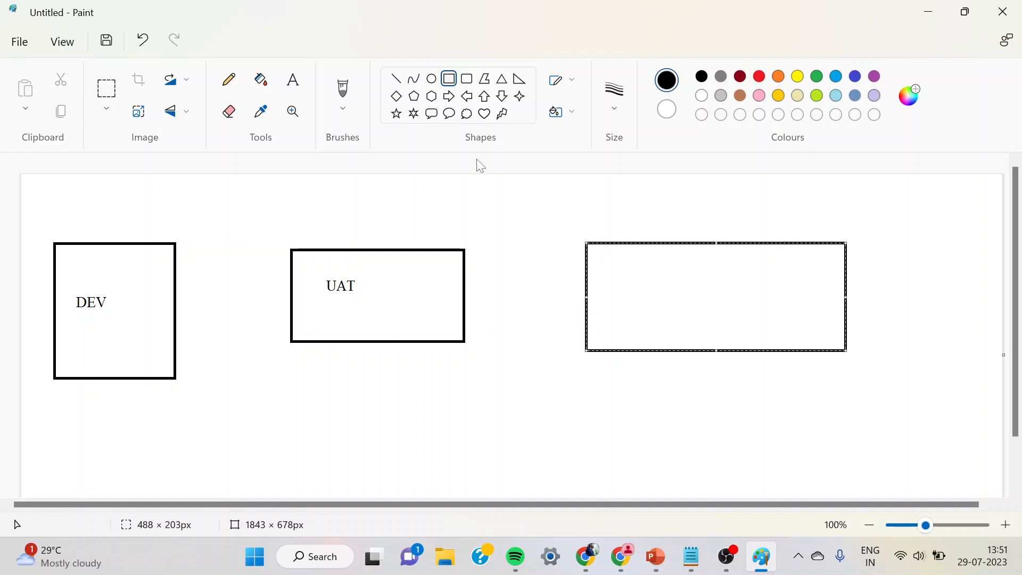
{"action": "left_click", "coordinate": [293, 80]}
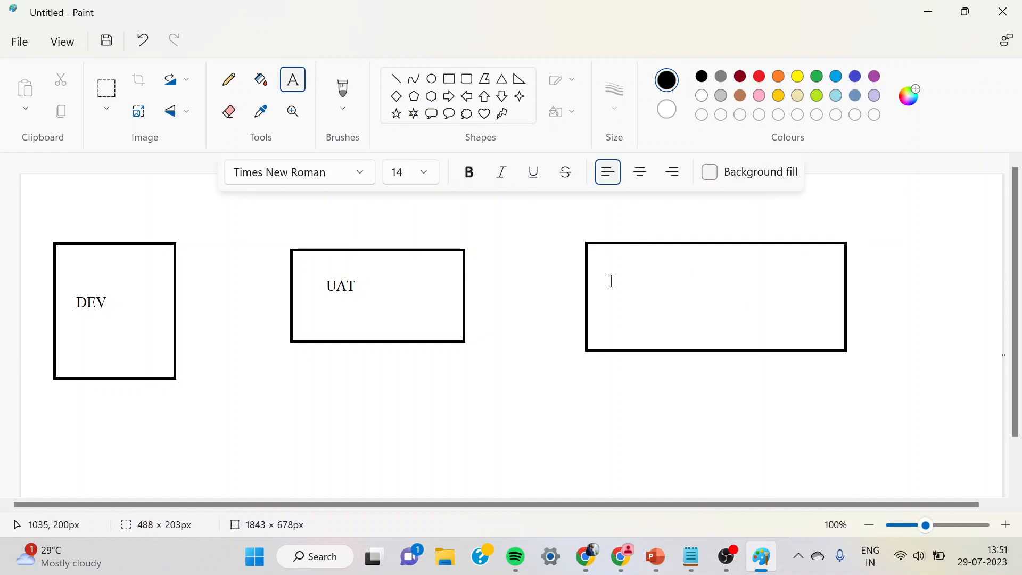
{"action": "left_click", "coordinate": [660, 298]}
{"action": "type", "text": "PROD"}
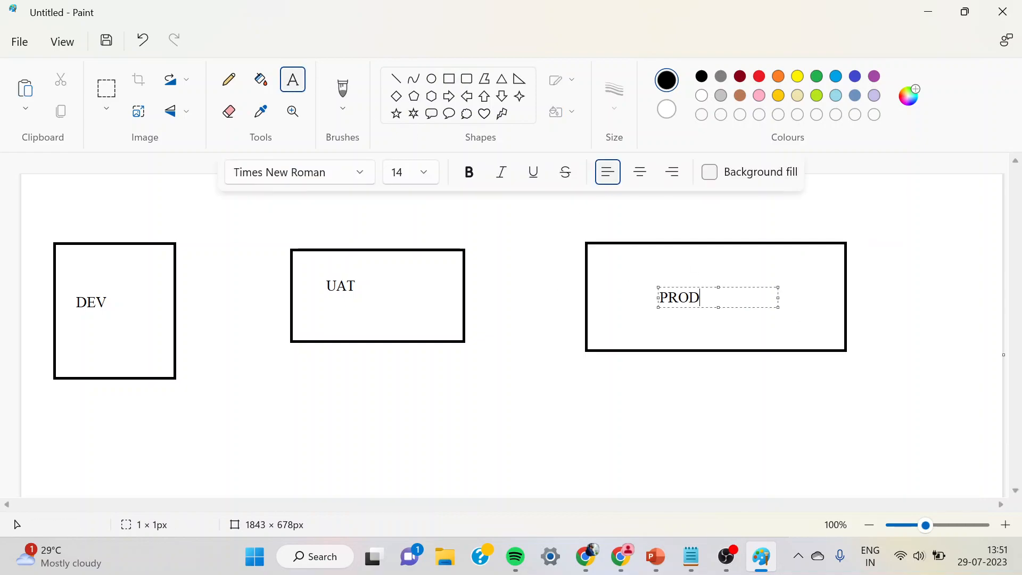
{"action": "left_click", "coordinate": [398, 440]}
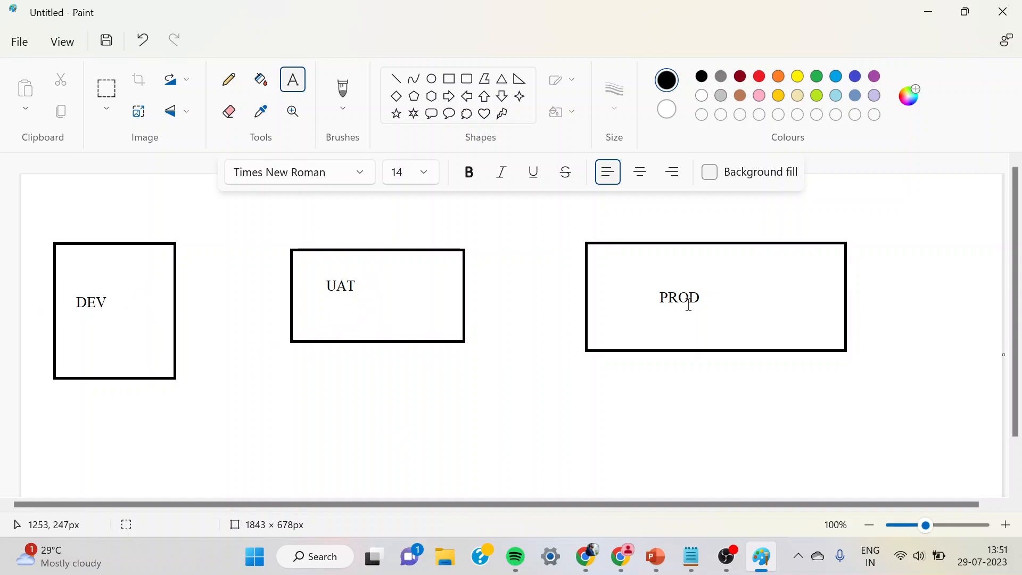
{"action": "left_click", "coordinate": [391, 397]}
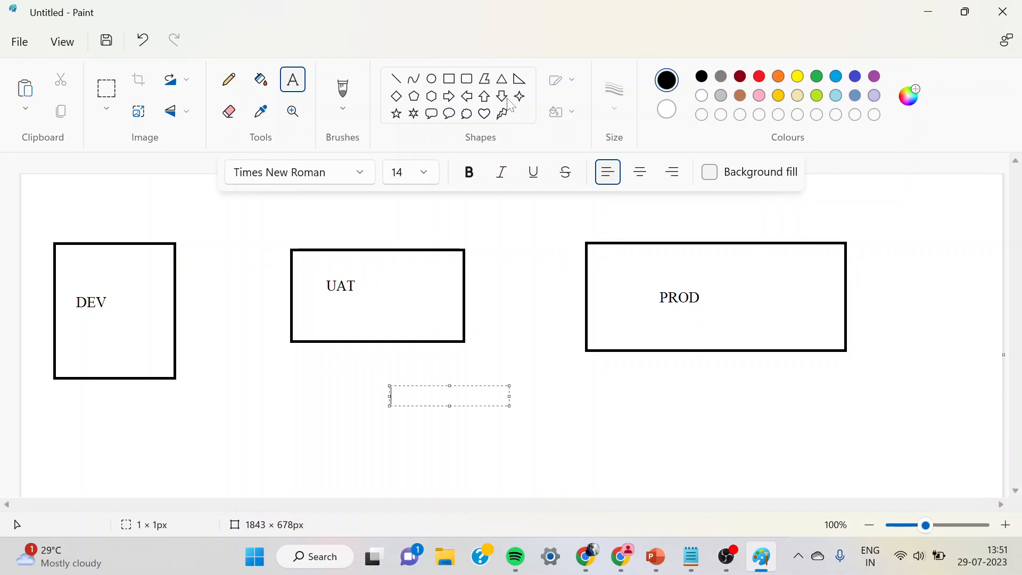
Draw right-pointing block arrows from DEV to UAT, about 227 × 68 px, and from UAT to PROD, about 245 × 70 px
{"action": "left_click", "coordinate": [452, 100]}
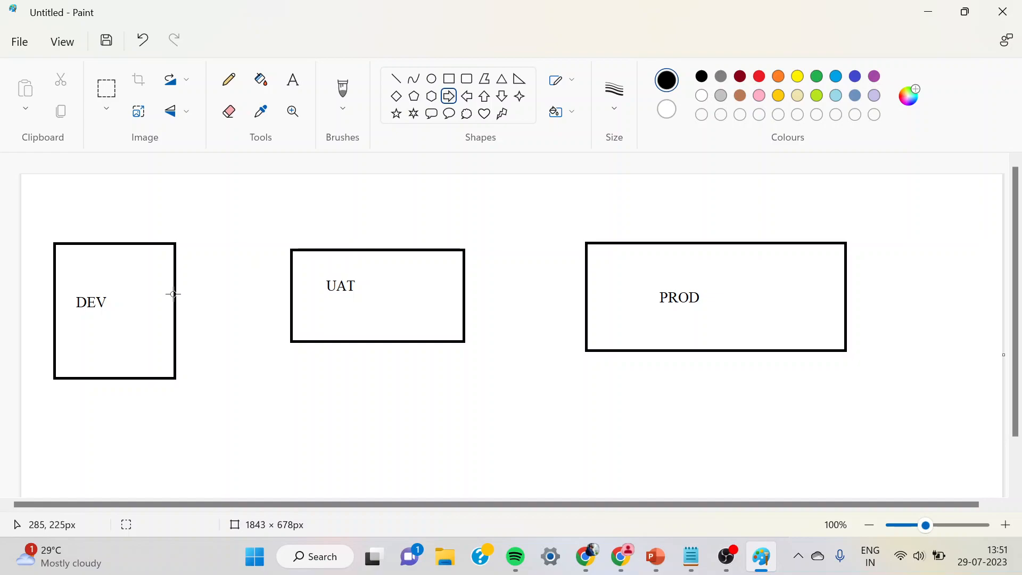
{"action": "left_click_drag", "start_coordinate": [174, 294], "coordinate": [293, 329]}
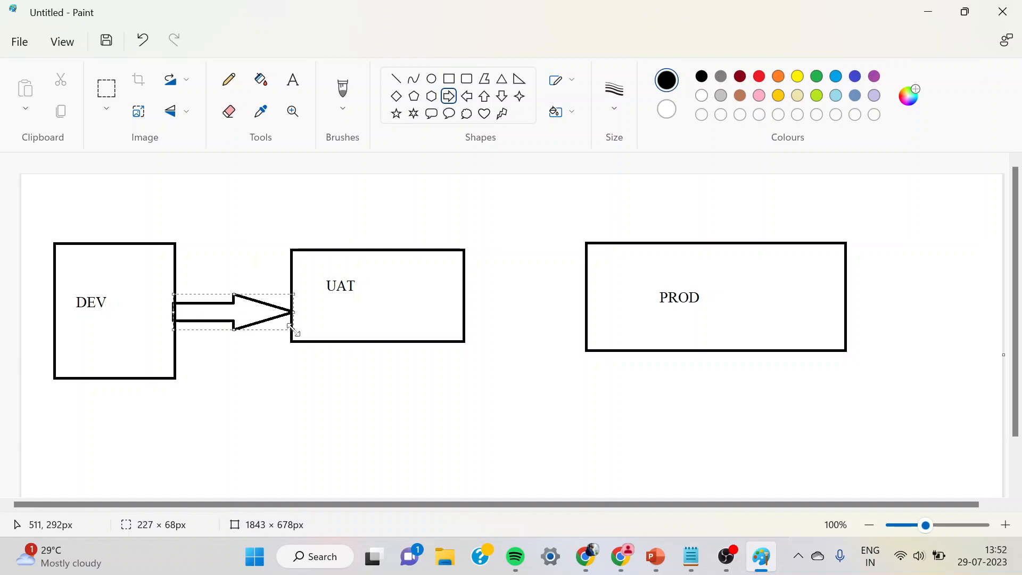
{"action": "left_click", "coordinate": [283, 415]}
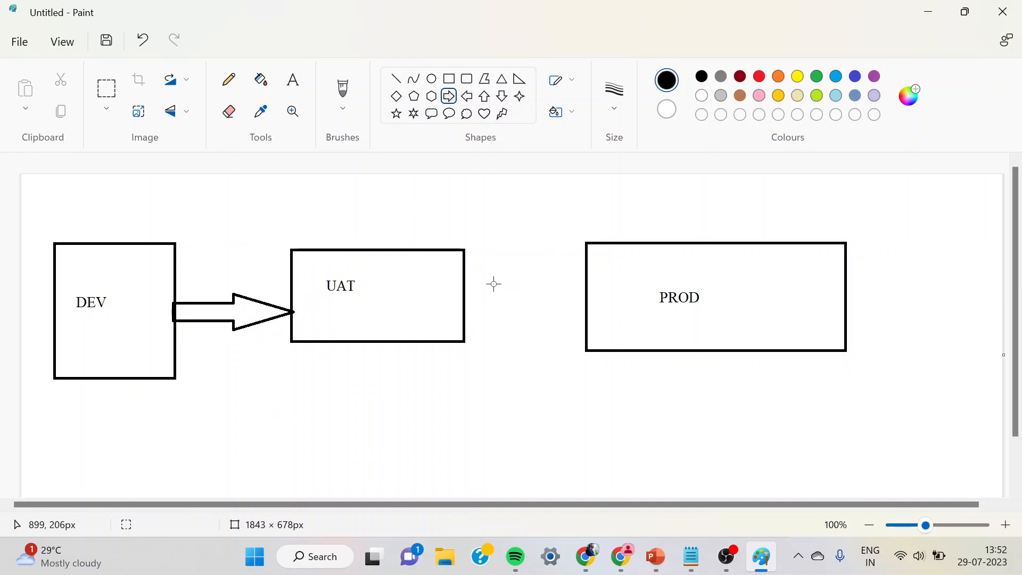
{"action": "left_click_drag", "start_coordinate": [468, 284], "coordinate": [595, 321]}
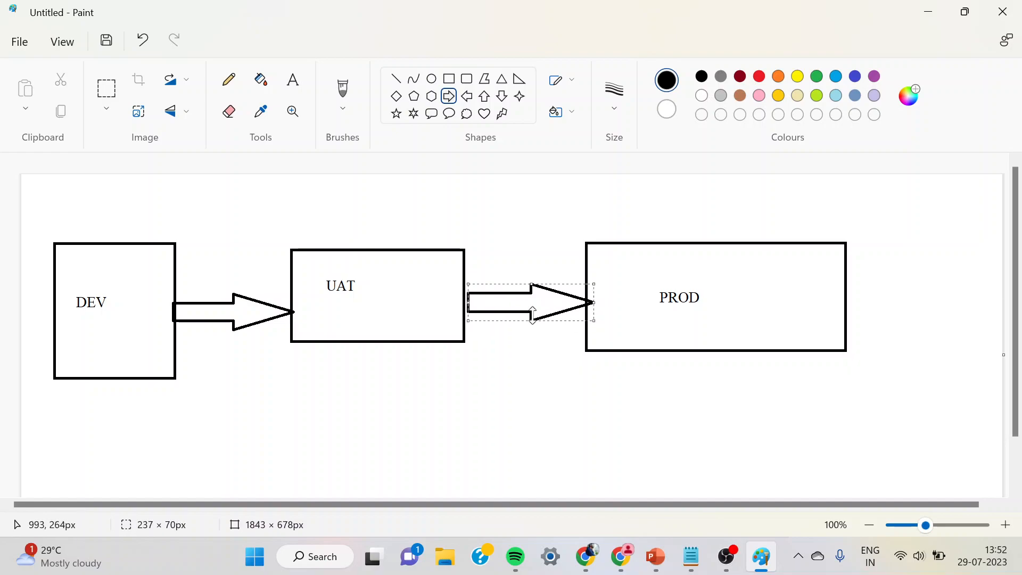
{"action": "left_click_drag", "start_coordinate": [468, 307], "coordinate": [464, 306]}
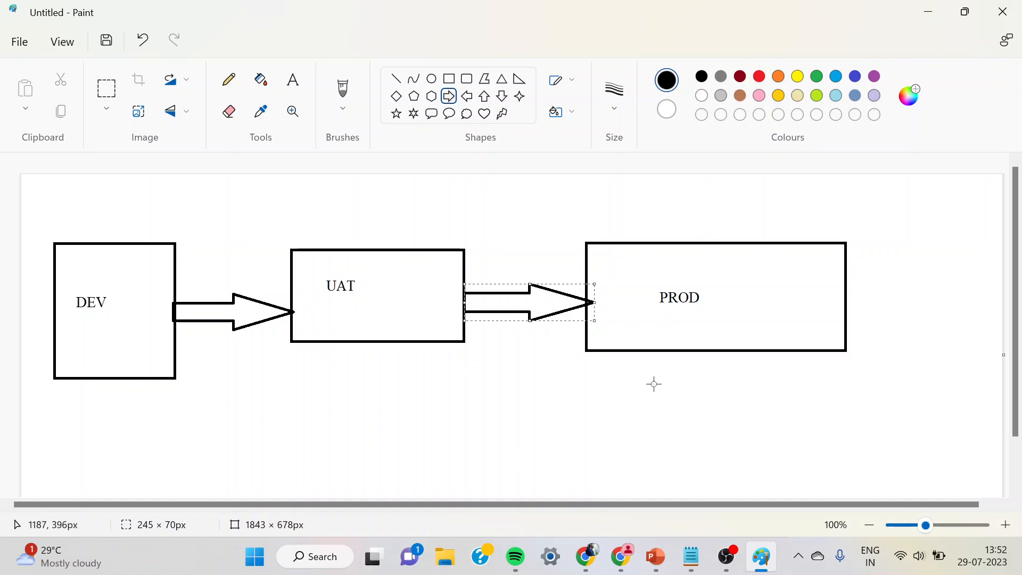
Minimize Paint, switch to the CICD presentation in PowerPoint, and show the Contents slide
{"action": "left_click", "coordinate": [931, 11]}
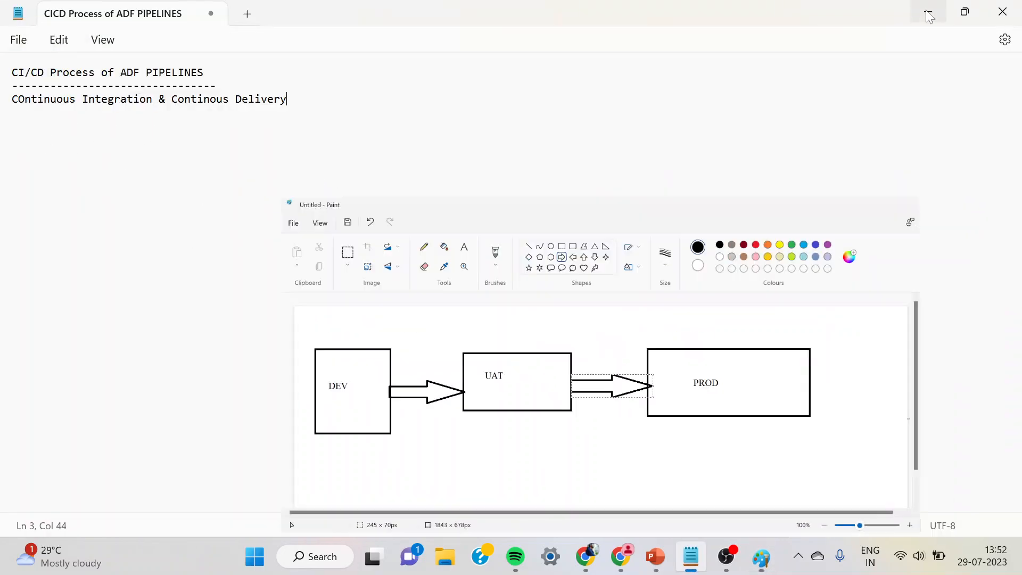
{"action": "left_click", "coordinate": [655, 556]}
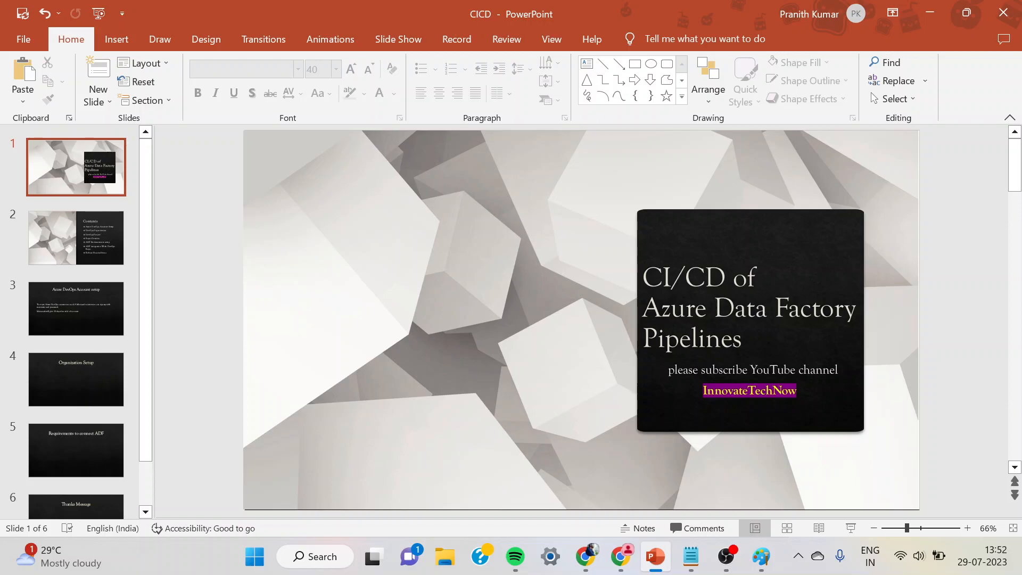
{"action": "left_click", "coordinate": [90, 245]}
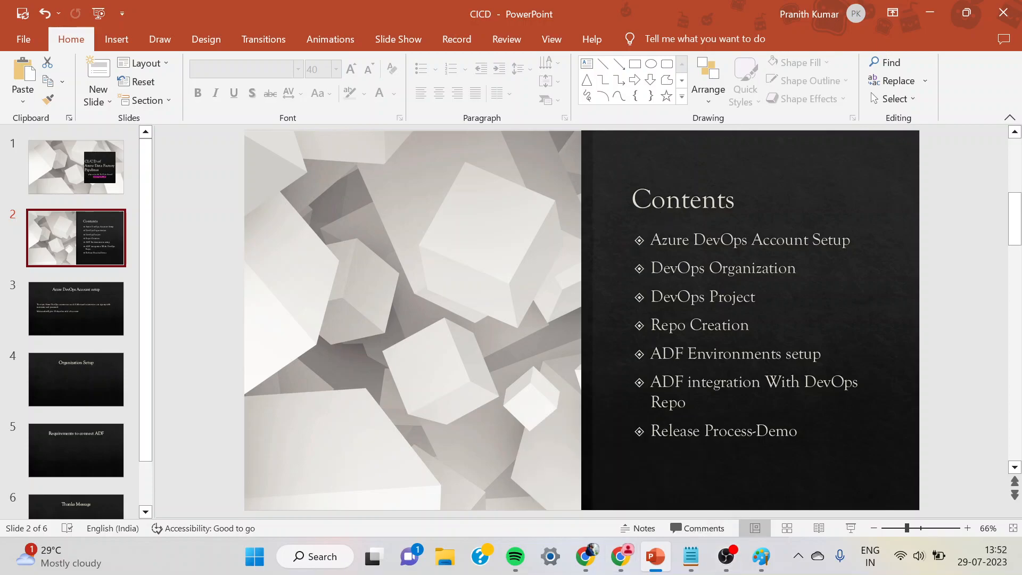
{"action": "mouse_move", "coordinate": [618, 563]}
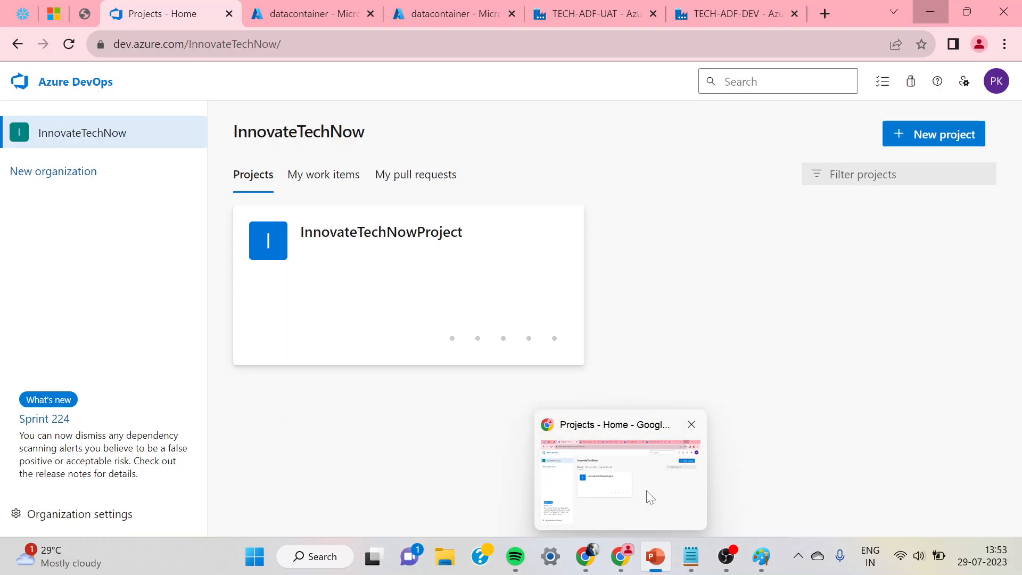
{"action": "left_click", "coordinate": [650, 498]}
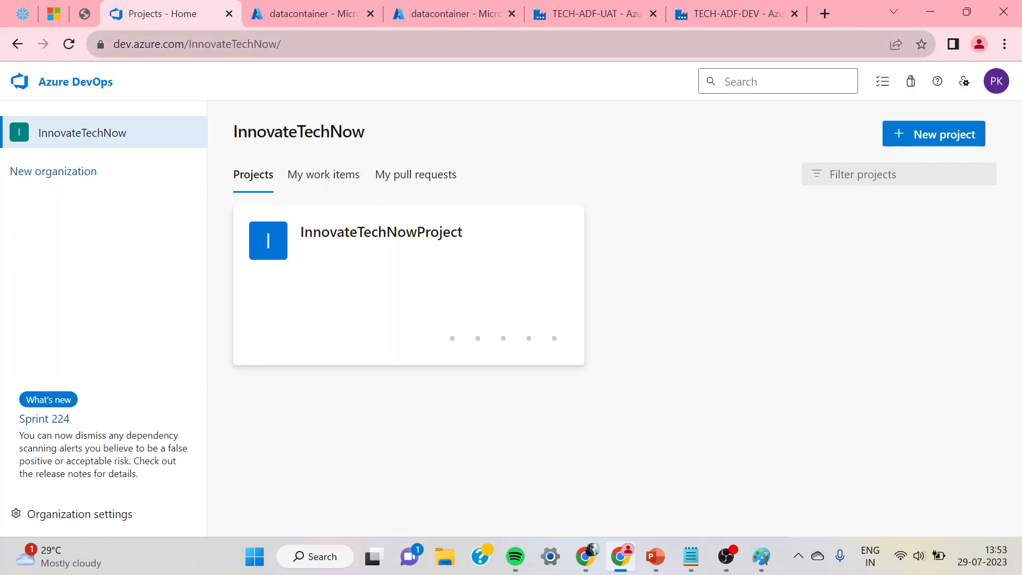
{"action": "left_click_drag", "start_coordinate": [185, 43], "coordinate": [114, 44]}
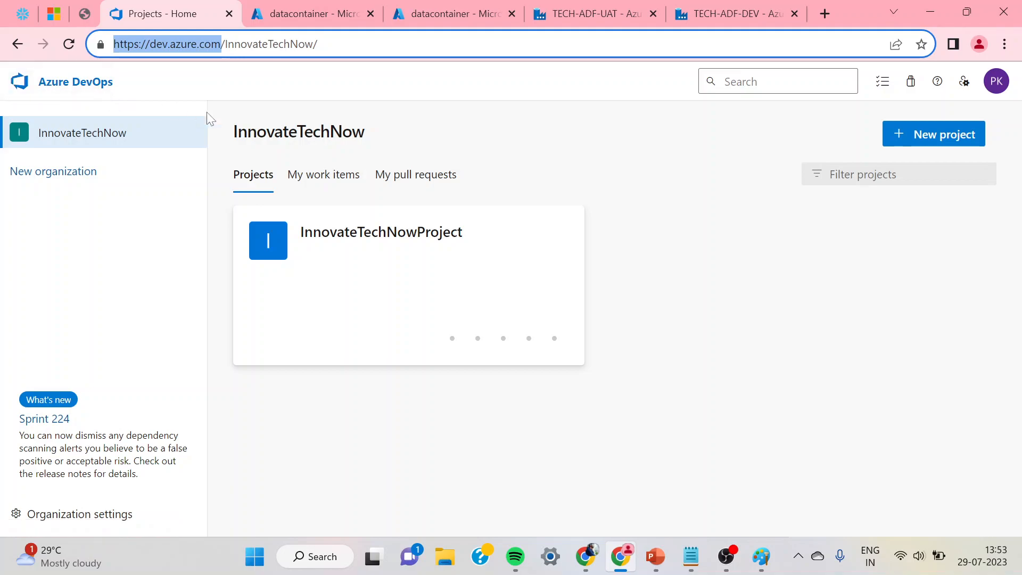
{"action": "left_click", "coordinate": [670, 368]}
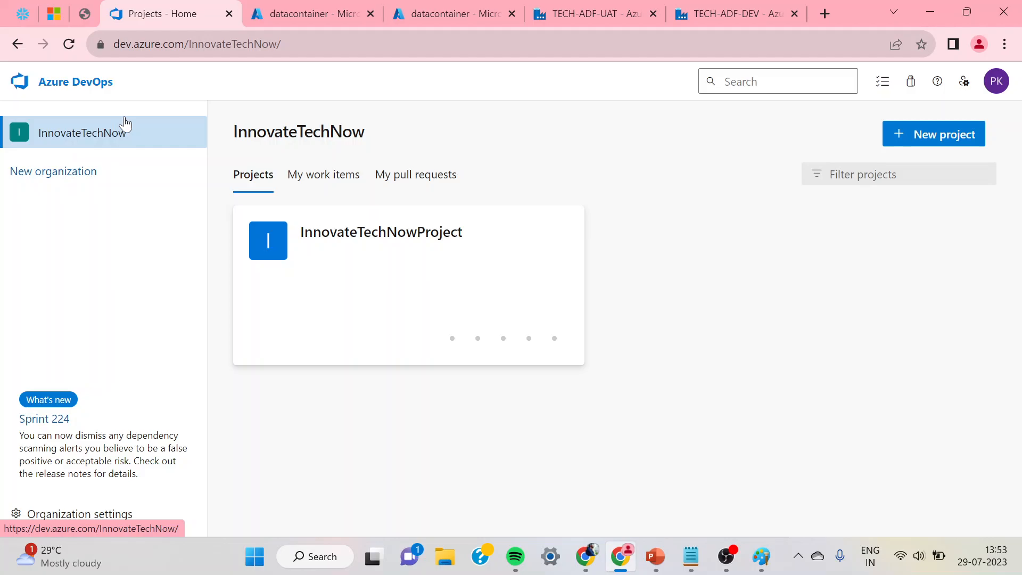
View the sign-up page for a new organization, and return to the InnovateTechNow projects page
{"action": "left_click", "coordinate": [26, 178]}
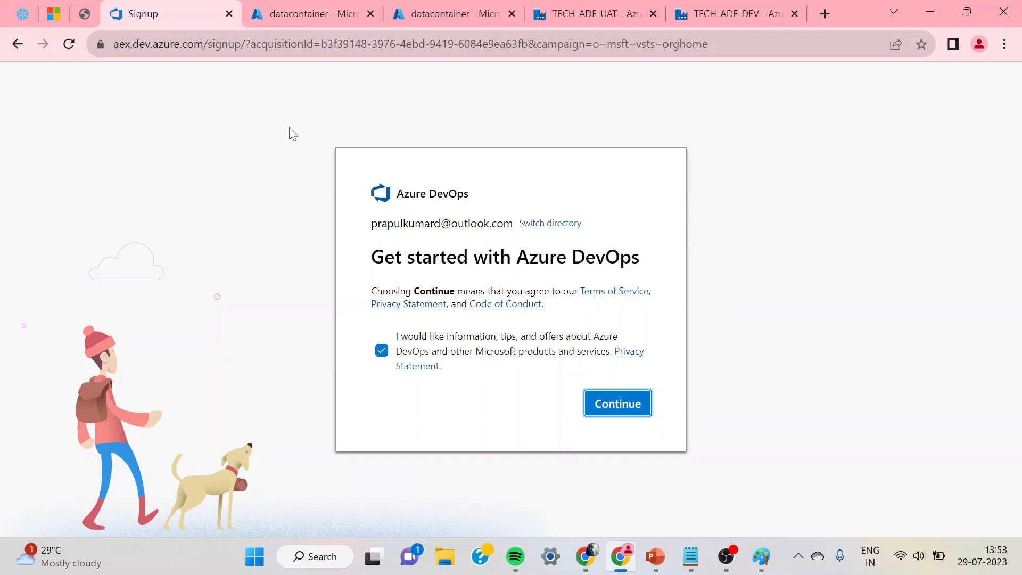
{"action": "left_click", "coordinate": [18, 46]}
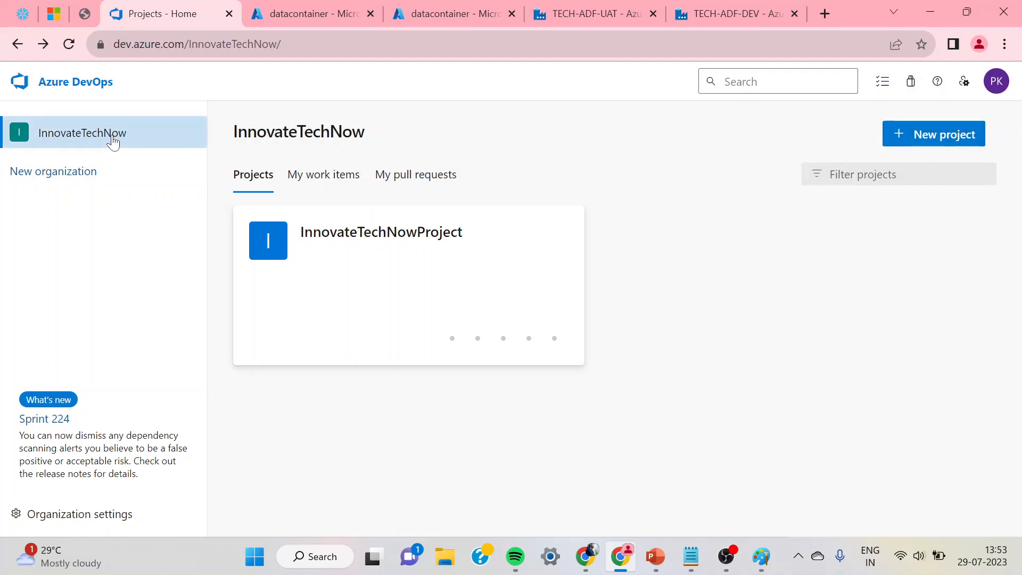
Create a private project named DemoProject in the InnovateTechNow organization, and return to the organization's projects page
{"action": "left_click", "coordinate": [901, 147]}
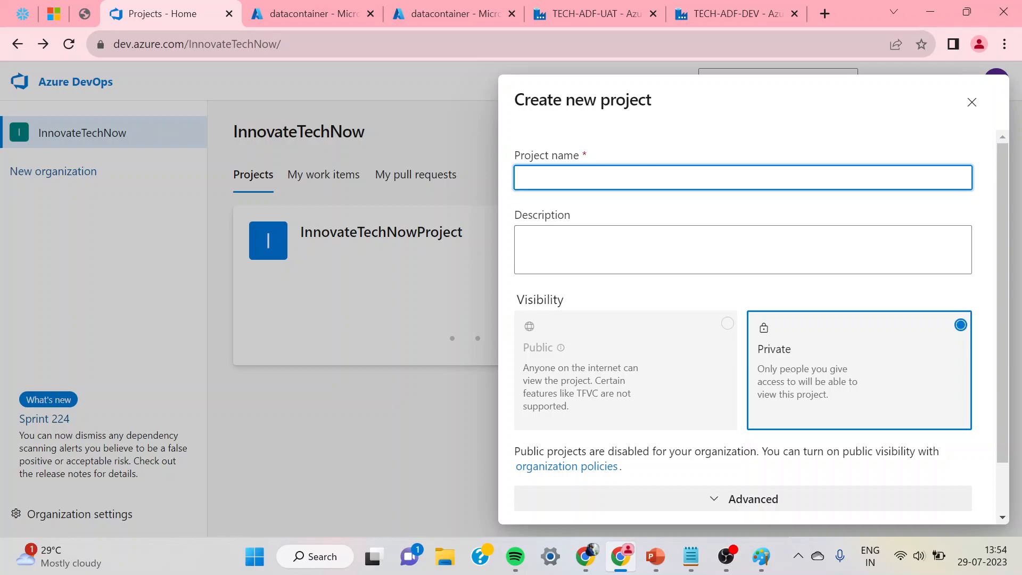
{"action": "type", "text": "ADFProject"}
{"action": "left_click_drag", "start_coordinate": [580, 179], "coordinate": [522, 179]}
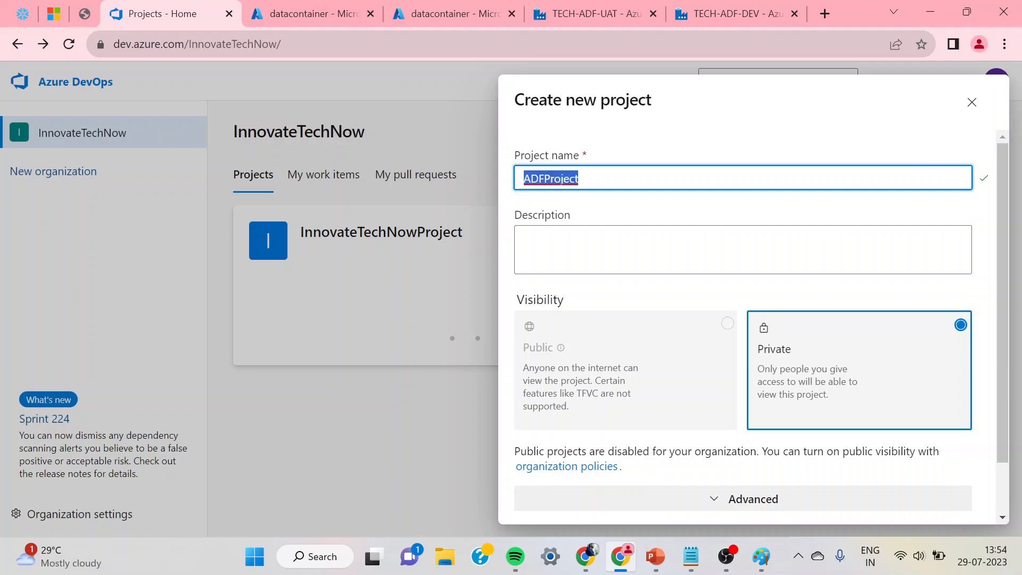
{"action": "key", "text": "BackSpace"}
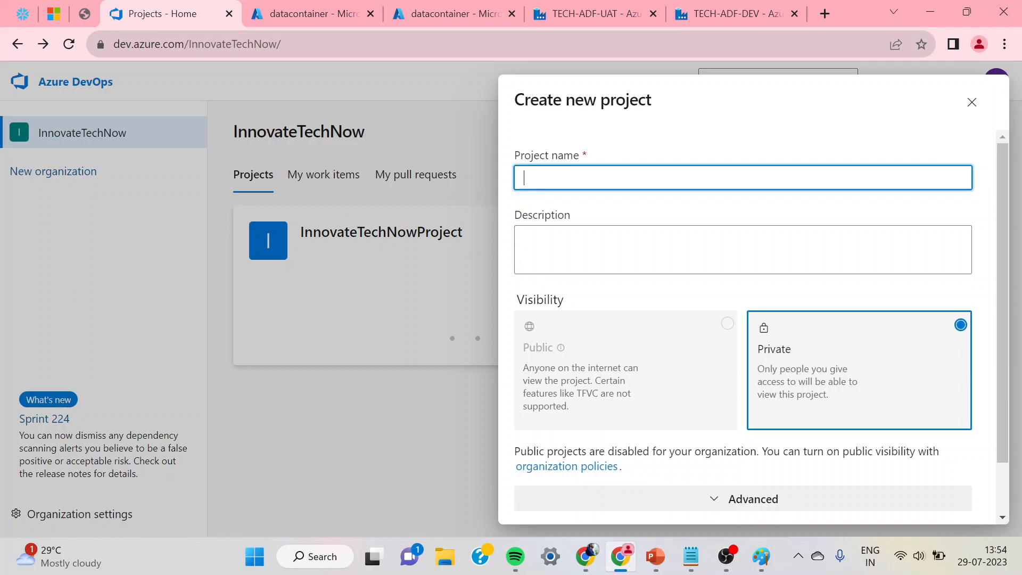
{"action": "type", "text": "DemoProject"}
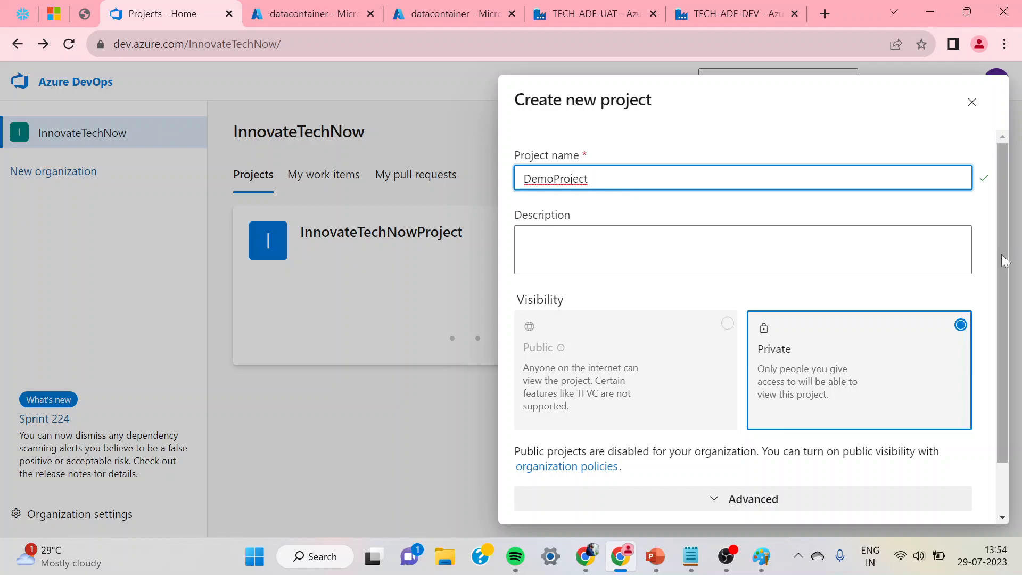
{"action": "scroll", "coordinate": [1014, 376], "scroll_direction": "down", "scroll_amount": 1}
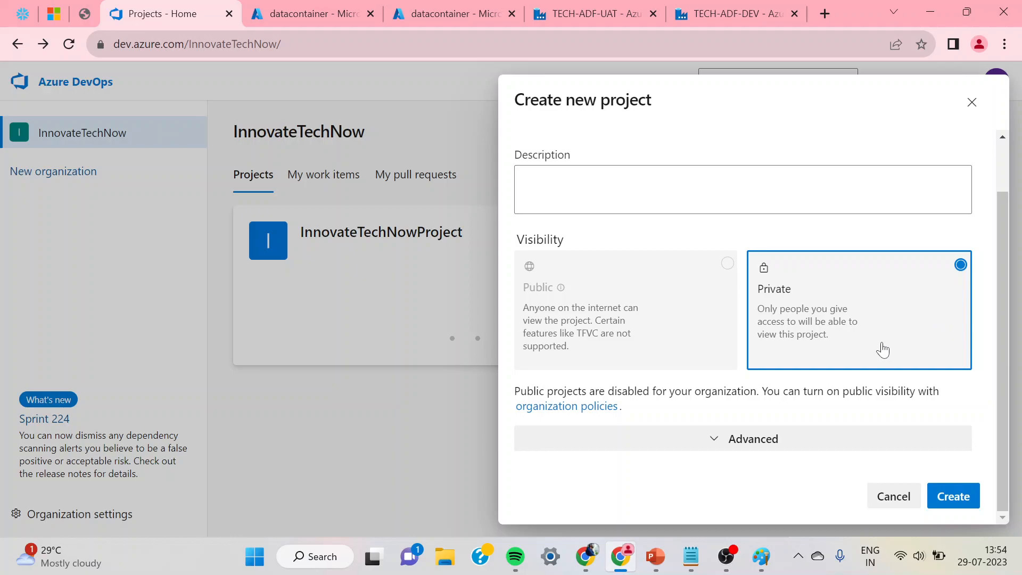
{"action": "left_click", "coordinate": [946, 504]}
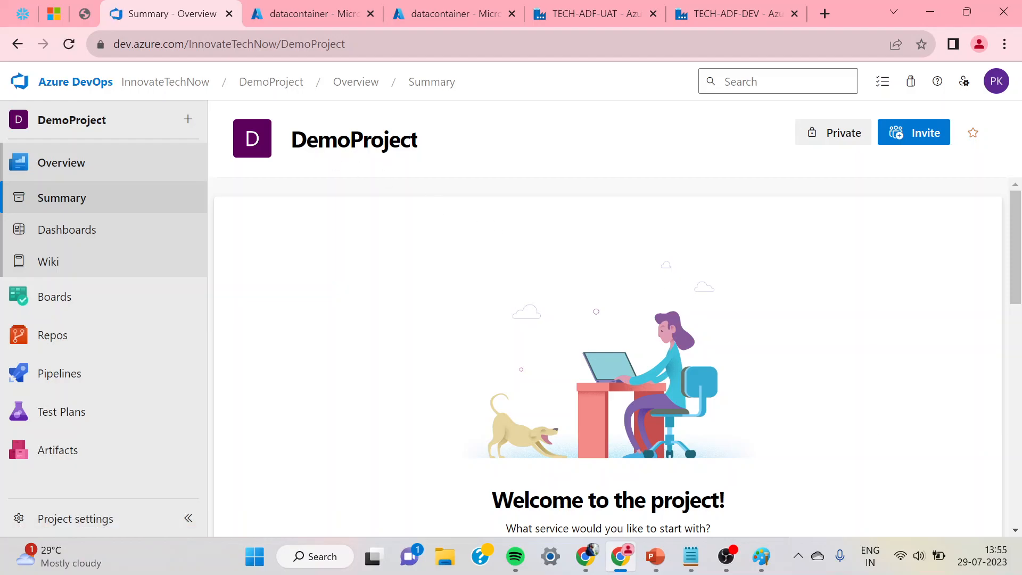
{"action": "left_click", "coordinate": [189, 88]}
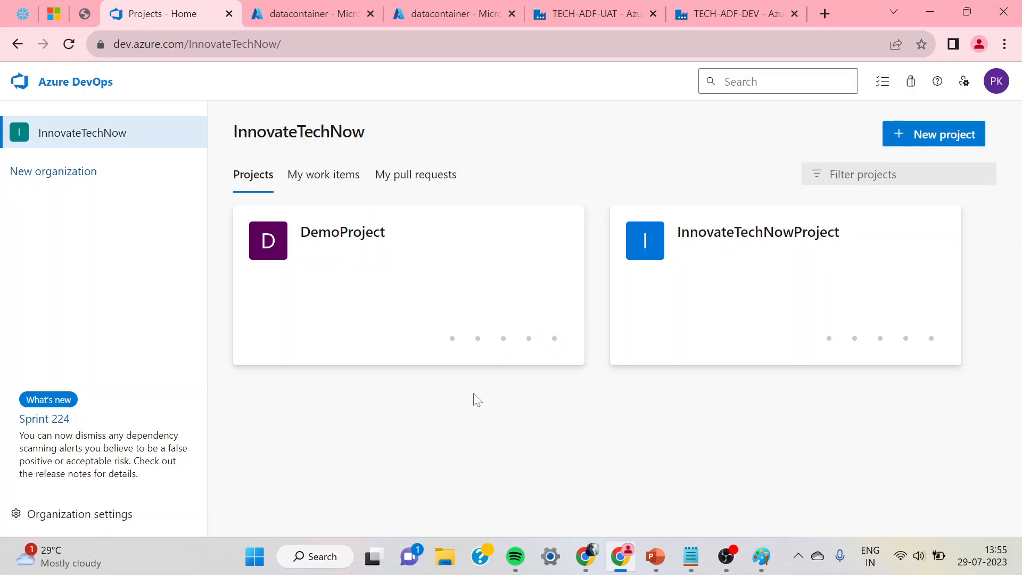
Switch to the CICD Process of ADF PIPELINES note in Notepad and add the heading "----ADF SIDE" with a dashed line below it
{"action": "left_click", "coordinate": [695, 559]}
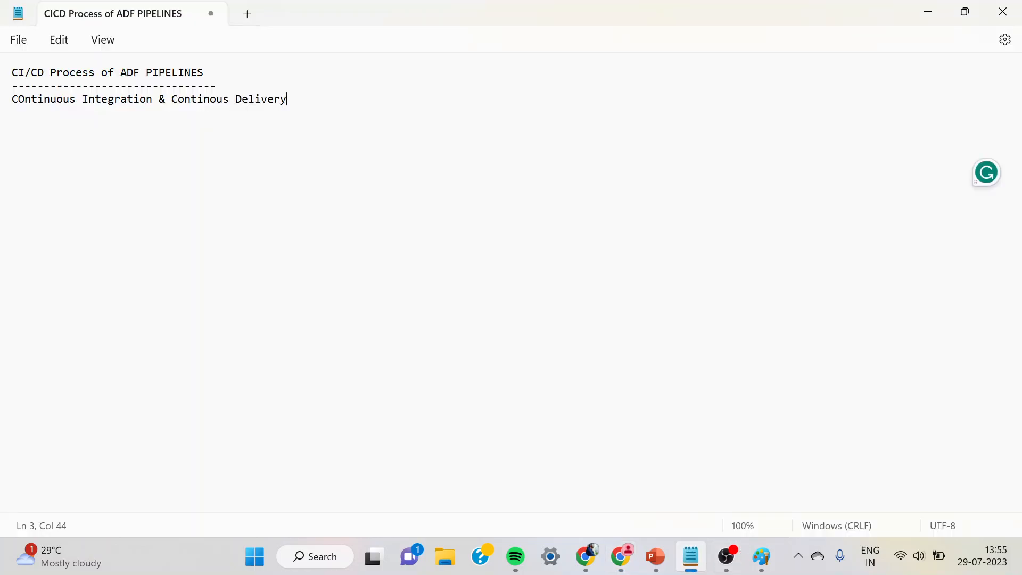
{"action": "key", "text": "Return"}
{"action": "key", "text": "Return"}
{"action": "type", "text": "----ADF SIDE"}
{"action": "key", "text": "Return"}
{"action": "key", "text": "Return"}
{"action": "type", "text": "------------"}
{"action": "key", "text": "Return"}
Add the label "ENVRIORNMENTS:" followed by the numbered list 1.DEV, 2.UAT and 3.PROD
{"action": "type", "text": "ENV"}
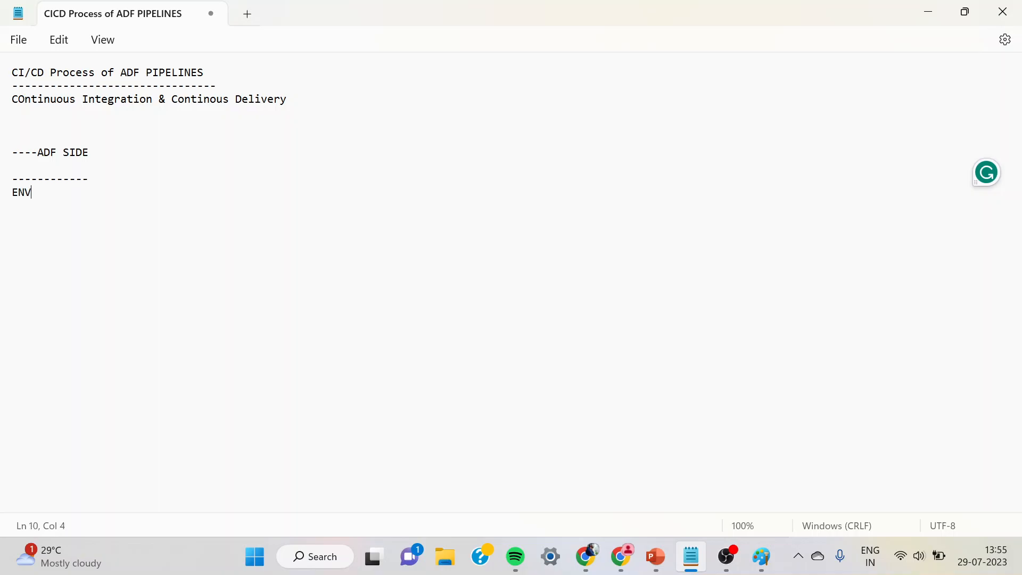
{"action": "type", "text": "RIORNMENTS:"}
{"action": "key", "text": "Return"}
{"action": "key", "text": "Return"}
{"action": "type", "text": "1.DEV"}
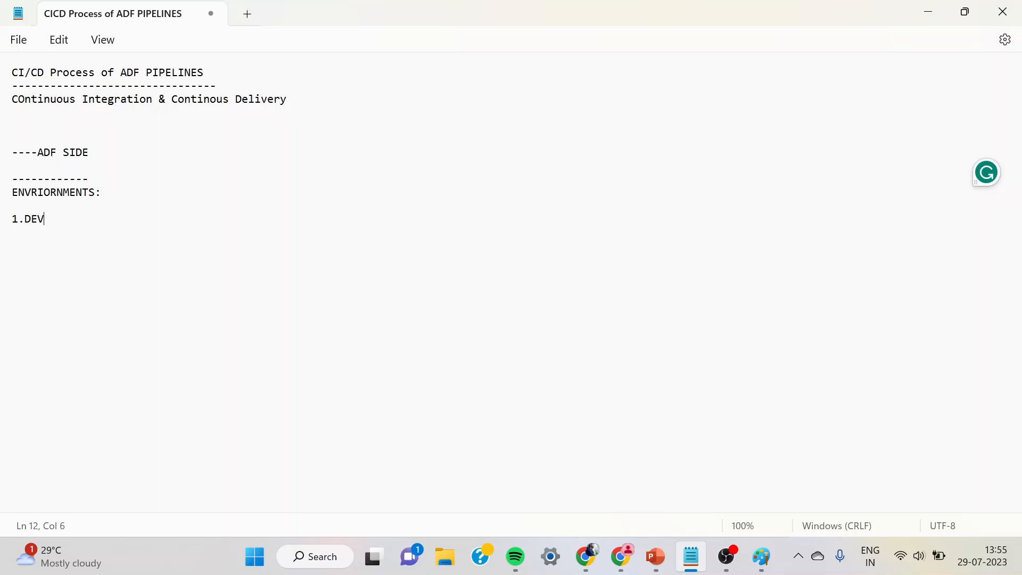
{"action": "type", "text": "2.UAT3.Prod"}
{"action": "key", "text": "BackSpace"}
{"action": "key", "text": "BackSpace"}
{"action": "key", "text": "BackSpace"}
{"action": "type", "text": "ROD"}
Append the services to each environment line: "-ADF,DATALKE" for DEV, "--ADF,DATALAKE" for UAT and "--ADF,DATALKE" for PROD
{"action": "left_click", "coordinate": [45, 218]}
{"action": "type", "text": "-ADF,D"}
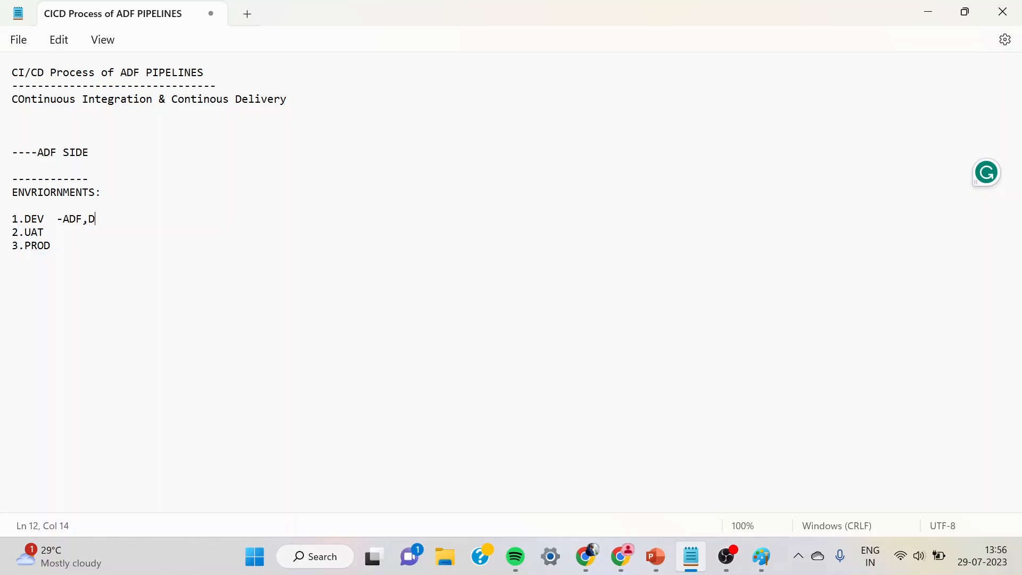
{"action": "type", "text": "ATALKE"}
{"action": "left_click", "coordinate": [44, 232]}
{"action": "type", "text": "--ADF,DATAALK"}
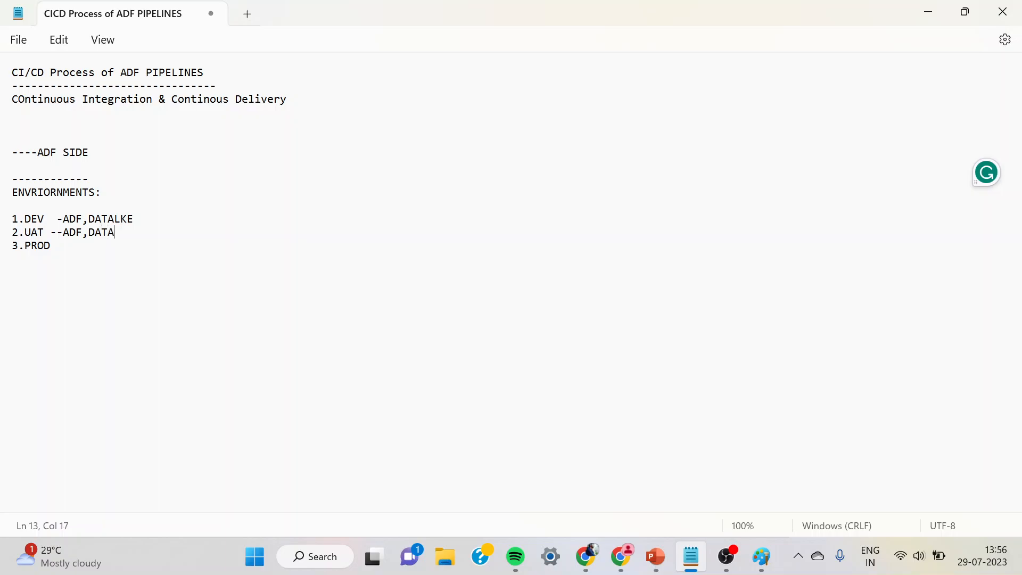
{"action": "type", "text": "E"}
{"action": "key", "text": "BackSpace"}
{"action": "key", "text": "BackSpace"}
{"action": "key", "text": "BackSpace"}
{"action": "key", "text": "BackSpace"}
{"action": "type", "text": "LAKE --ADF."}
{"action": "key", "text": "BackSpace"}
{"action": "type", "text": ",DATALKE"}
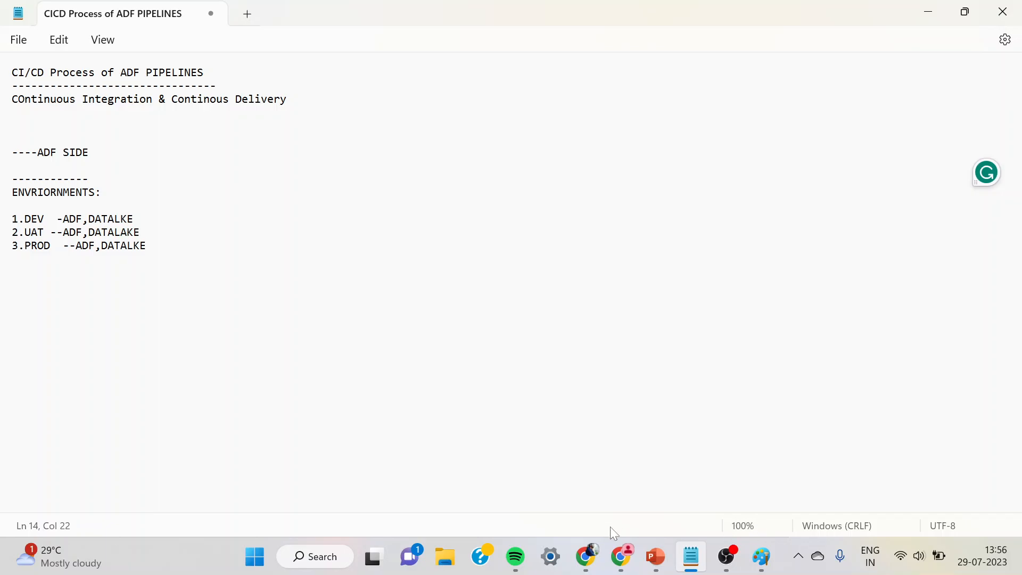
Switch to Chrome, duplicate the first datacontainer page, place the copy ahead of the original, and sign in with the Outlook account
{"action": "left_click", "coordinate": [621, 561]}
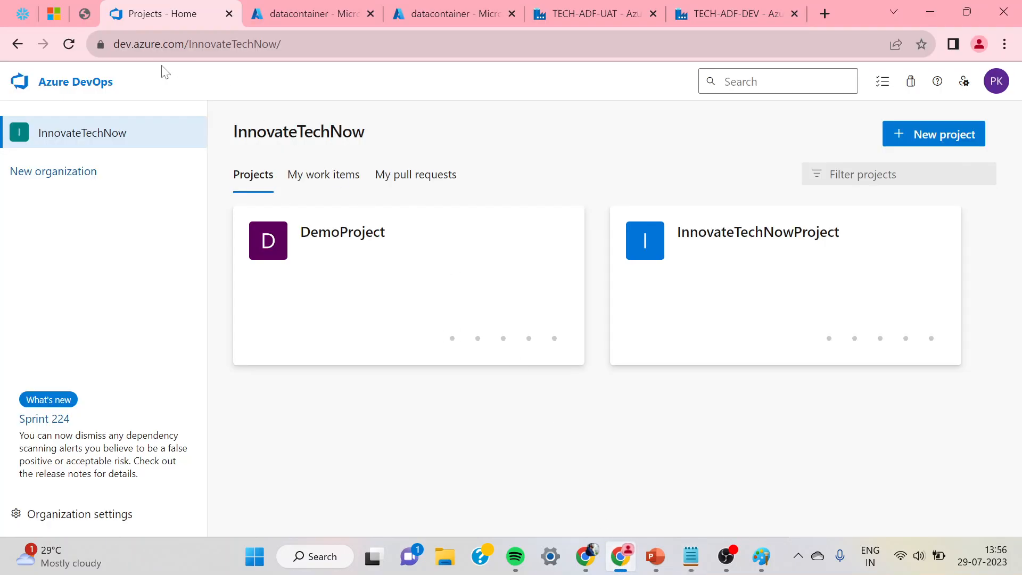
{"action": "right_click", "coordinate": [296, 11]}
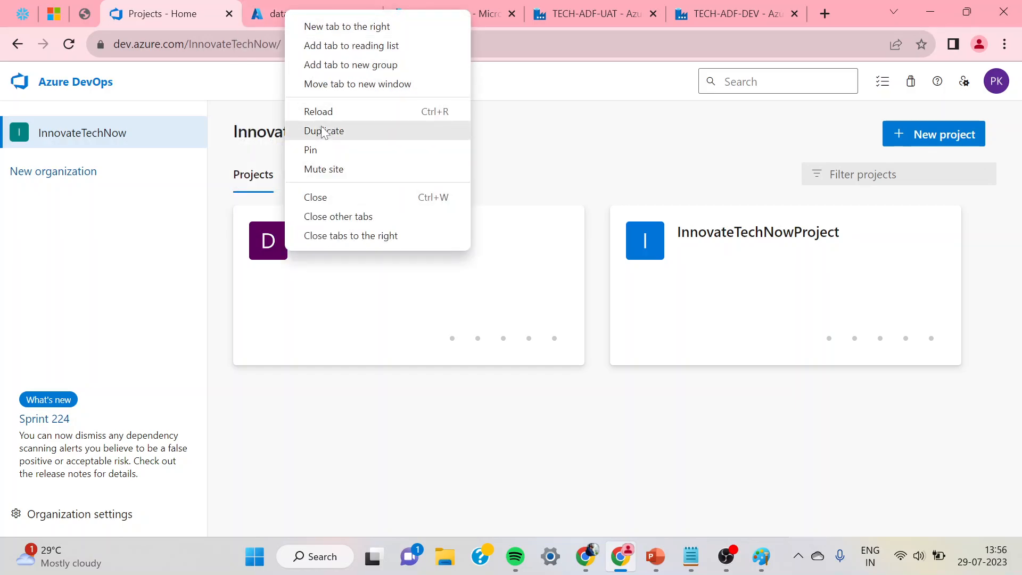
{"action": "left_click", "coordinate": [314, 138]}
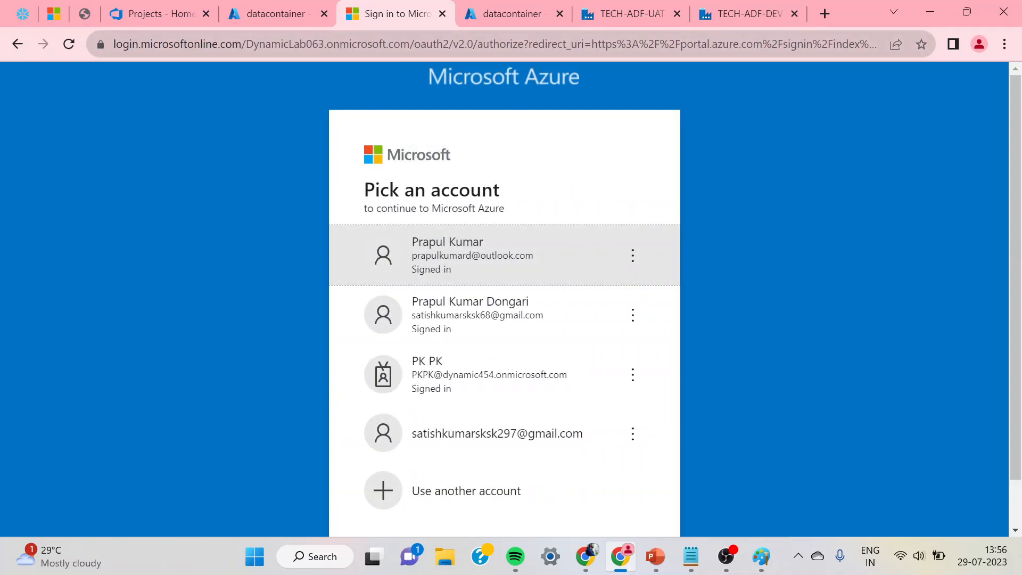
{"action": "left_click_drag", "start_coordinate": [396, 13], "coordinate": [278, 15]}
{"action": "left_click", "coordinate": [450, 245]}
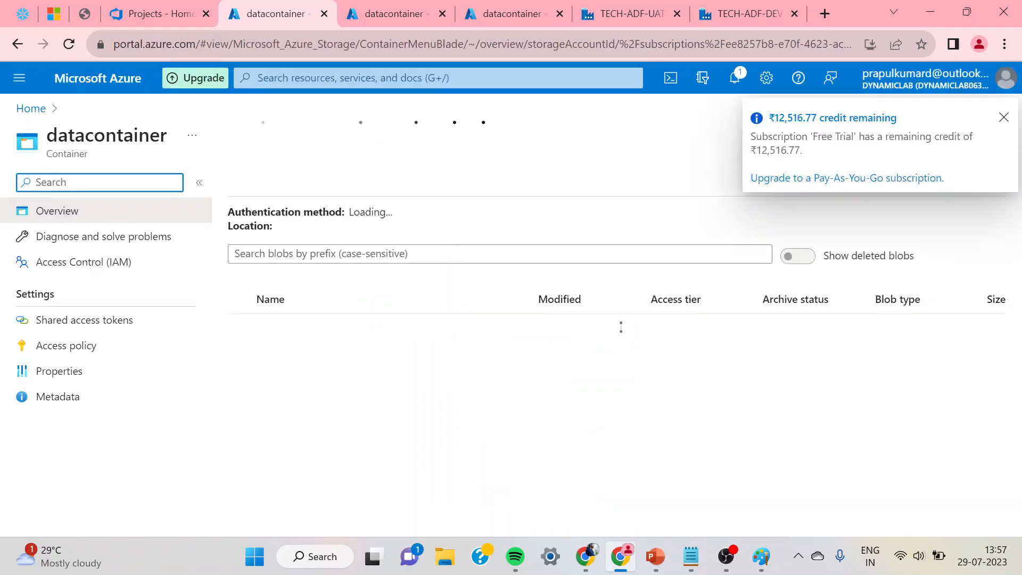
From the Azure portal home, open the RG-TECH resource group and go to the datacontainer container of the techadlsdev storage account
{"action": "left_click", "coordinate": [31, 109]}
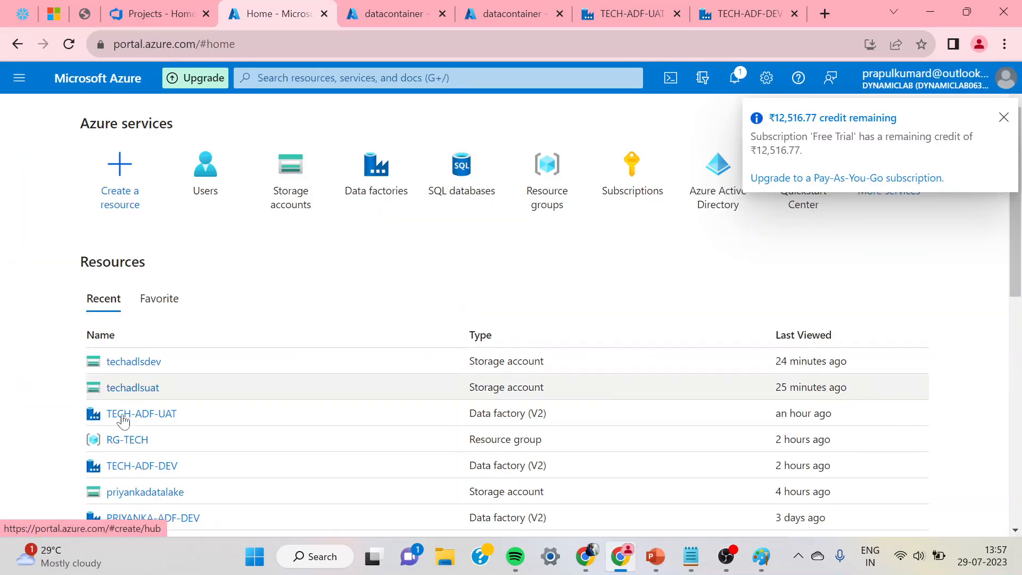
{"action": "left_click", "coordinate": [123, 440]}
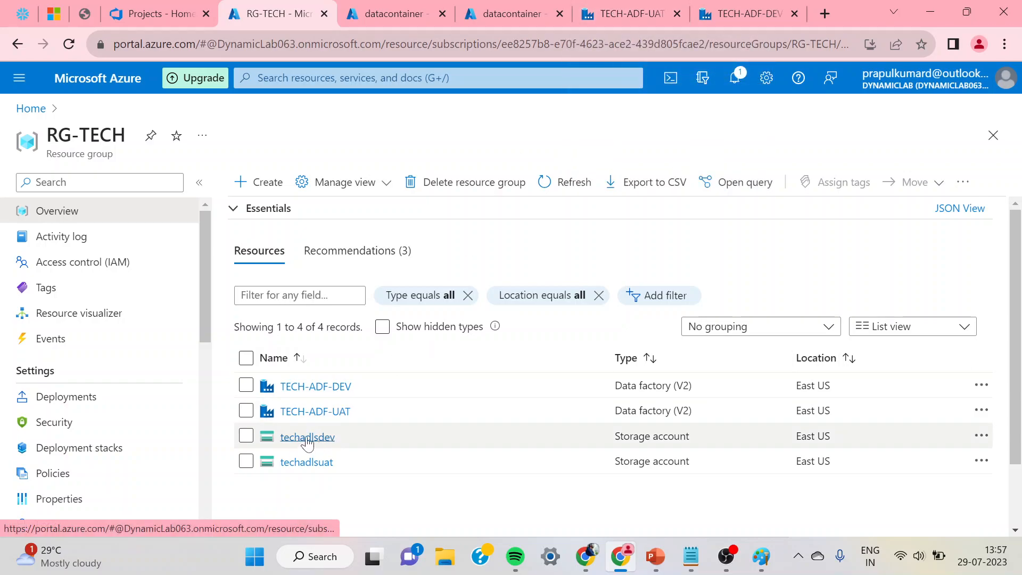
{"action": "left_click", "coordinate": [307, 438]}
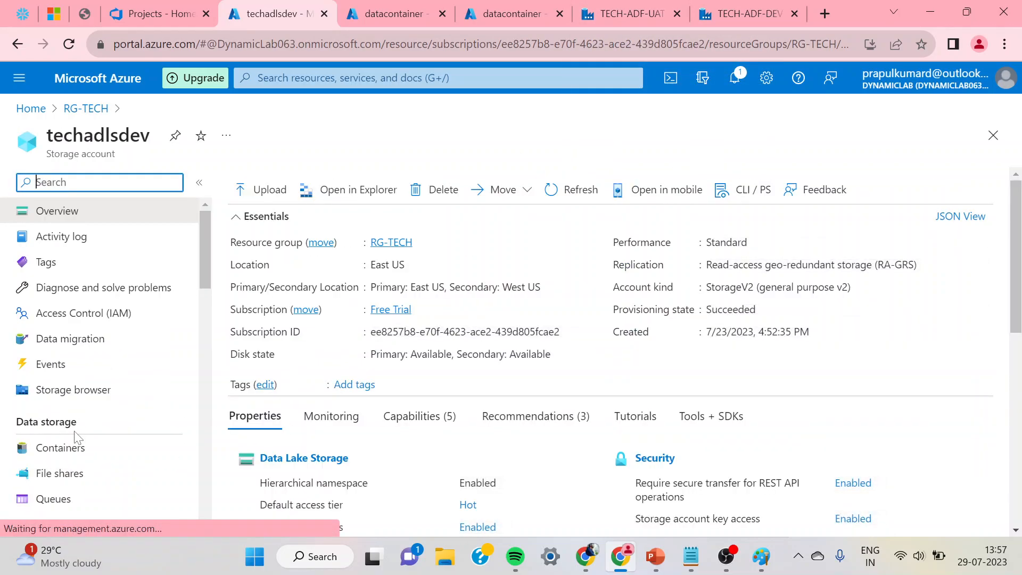
{"action": "left_click", "coordinate": [53, 453]}
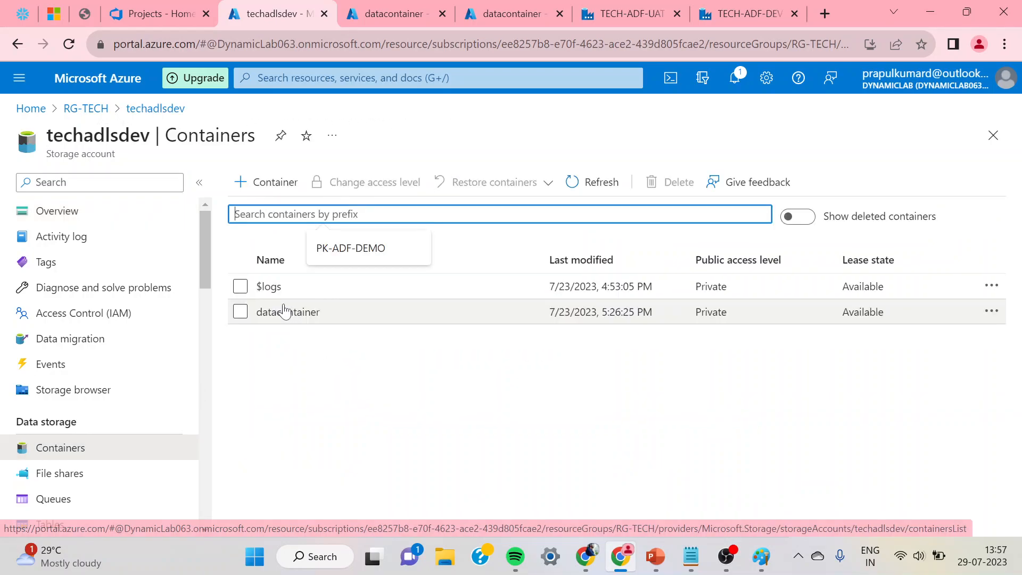
{"action": "left_click", "coordinate": [277, 320]}
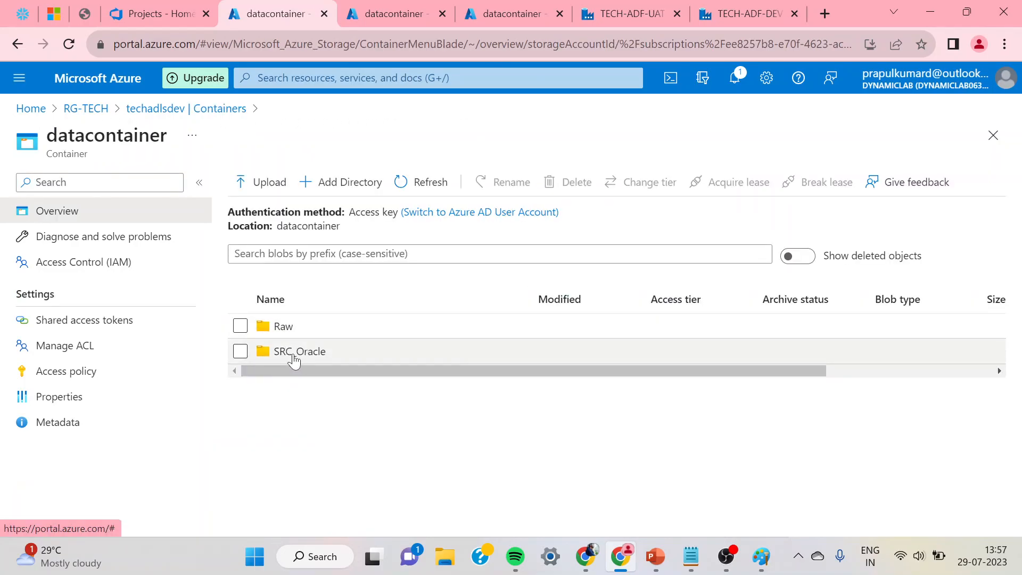
View the contents of the SRC_Oracle and Raw folders, and return to the Azure DevOps projects page
{"action": "left_click", "coordinate": [293, 356]}
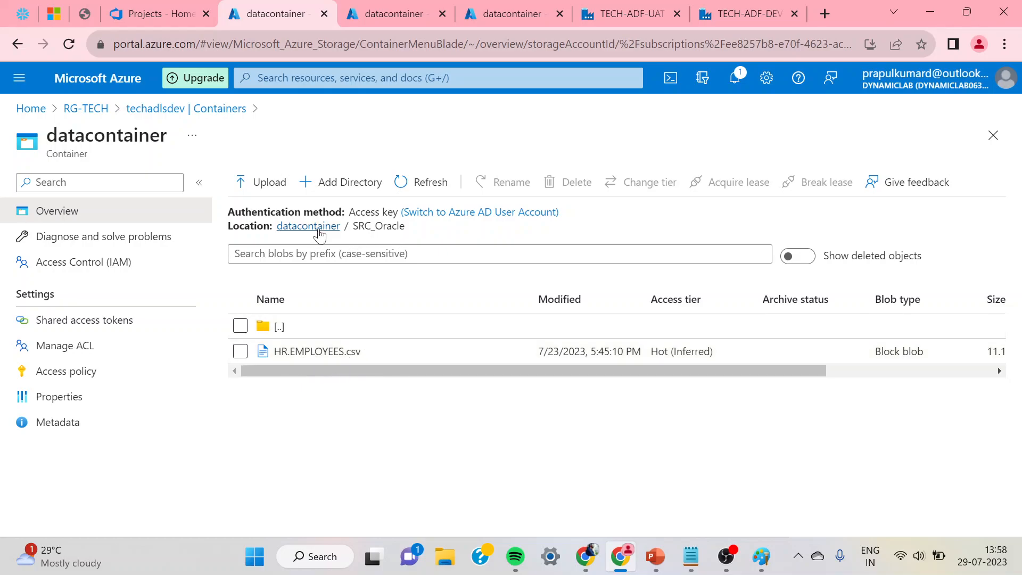
{"action": "left_click", "coordinate": [336, 233]}
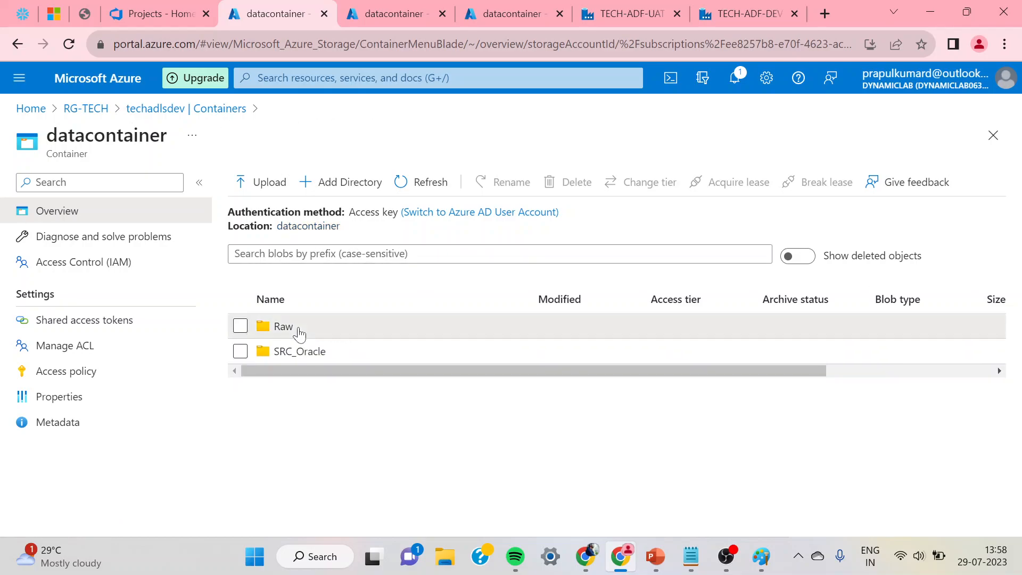
{"action": "left_click", "coordinate": [296, 331]}
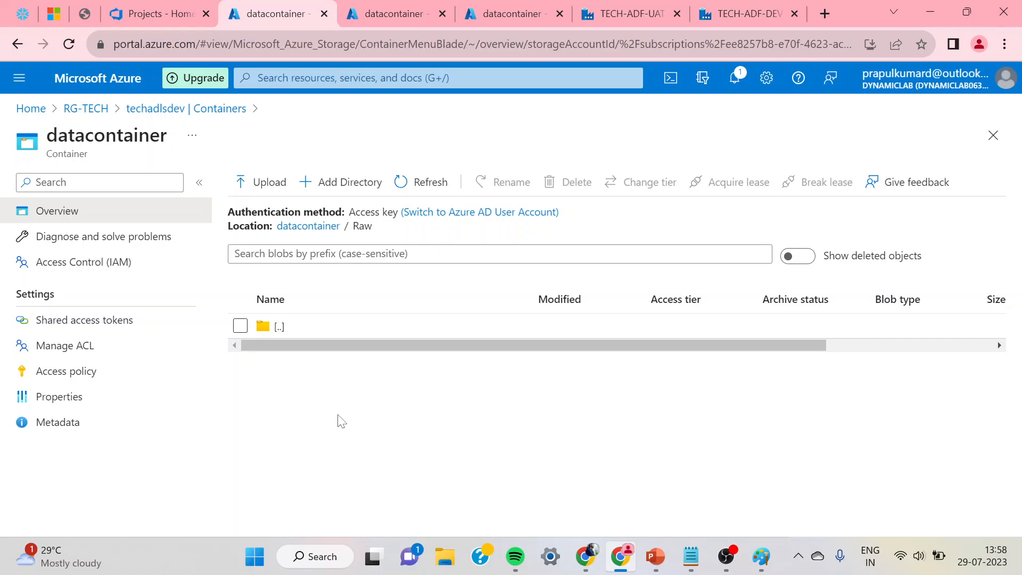
{"action": "left_click", "coordinate": [141, 15]}
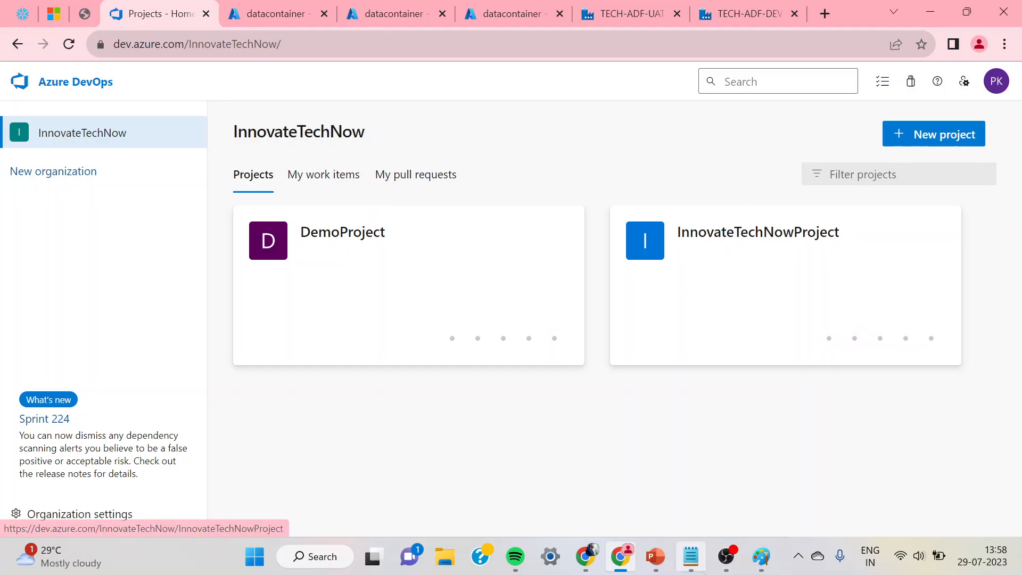
Switch to Notepad and add the heading "----HOW to Connect Azure Devops with Azure Datafactory" below the environment list, underlined with dashes
{"action": "left_click", "coordinate": [691, 556]}
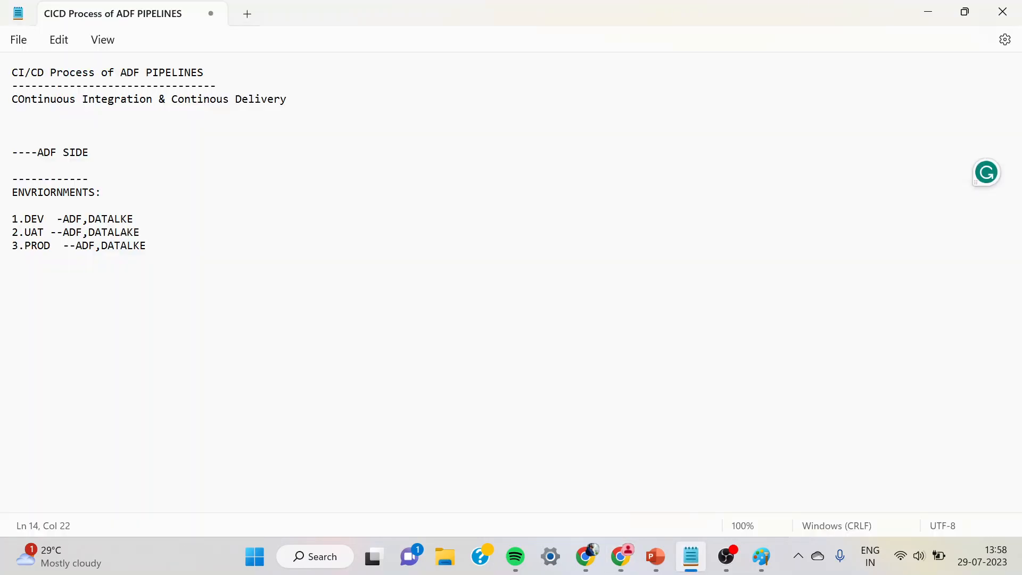
{"action": "key", "text": "Return"}
{"action": "key", "text": "Return"}
{"action": "key", "text": "Return"}
{"action": "type", "text": "----HOW to Connect Az"}
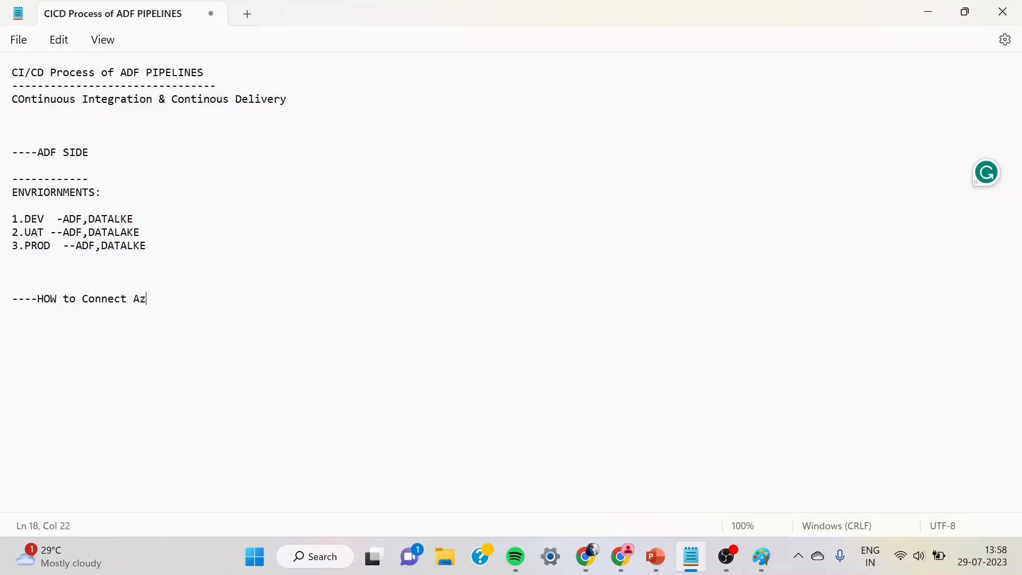
{"action": "type", "text": "ure Devops with"}
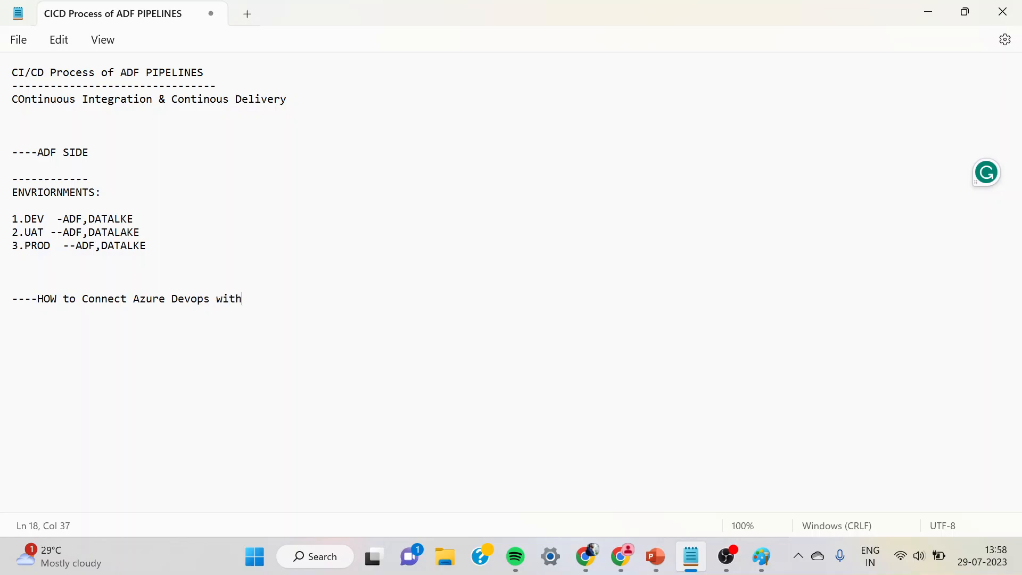
{"action": "type", "text": " Azure Datafacor"}
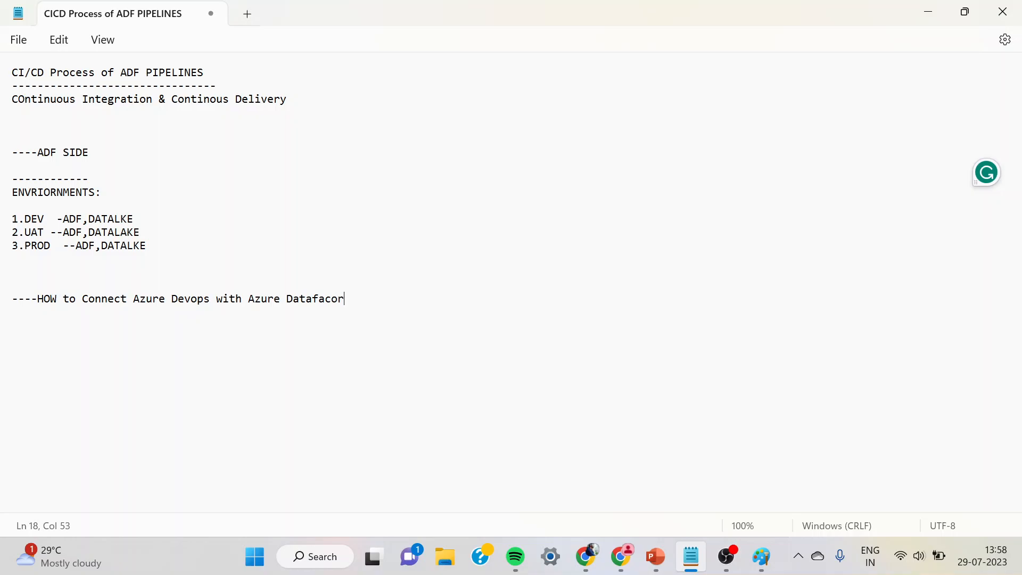
{"action": "key", "text": "Return"}
{"action": "key", "text": "BackSpace"}
{"action": "key", "text": "BackSpace"}
{"action": "key", "text": "BackSpace"}
{"action": "key", "text": "BackSpace"}
{"action": "type", "text": "tory"}
{"action": "key", "text": "Return"}
{"action": "type", "text": "--------------------------------------------------------"}
Add the line "REPOSITORIES" under the new heading and highlight the word
{"action": "key", "text": "Return"}
{"action": "type", "text": "REPOS"}
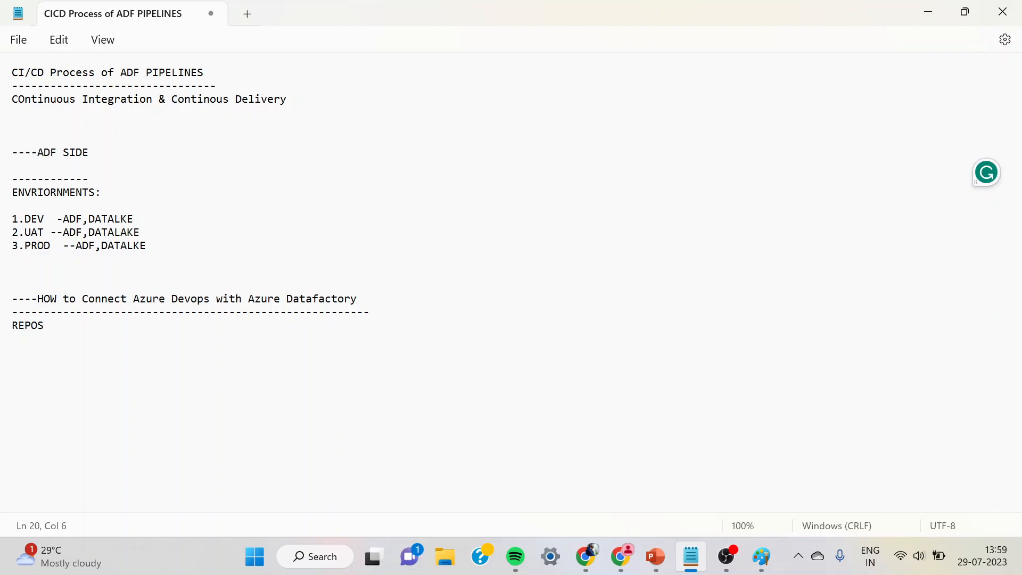
{"action": "type", "text": "ITORIES"}
{"action": "key", "text": "Return"}
{"action": "key", "text": "Return"}
{"action": "left_click_drag", "start_coordinate": [12, 326], "coordinate": [89, 326]}
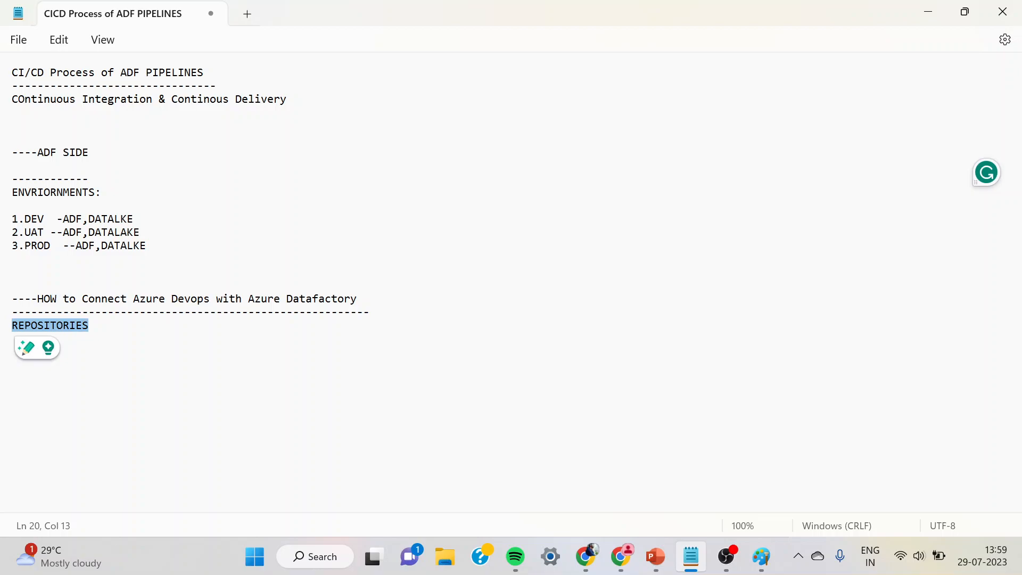
Switch to Azure DevOps in the browser and open the repository files of DemoProject
{"action": "left_click", "coordinate": [621, 557]}
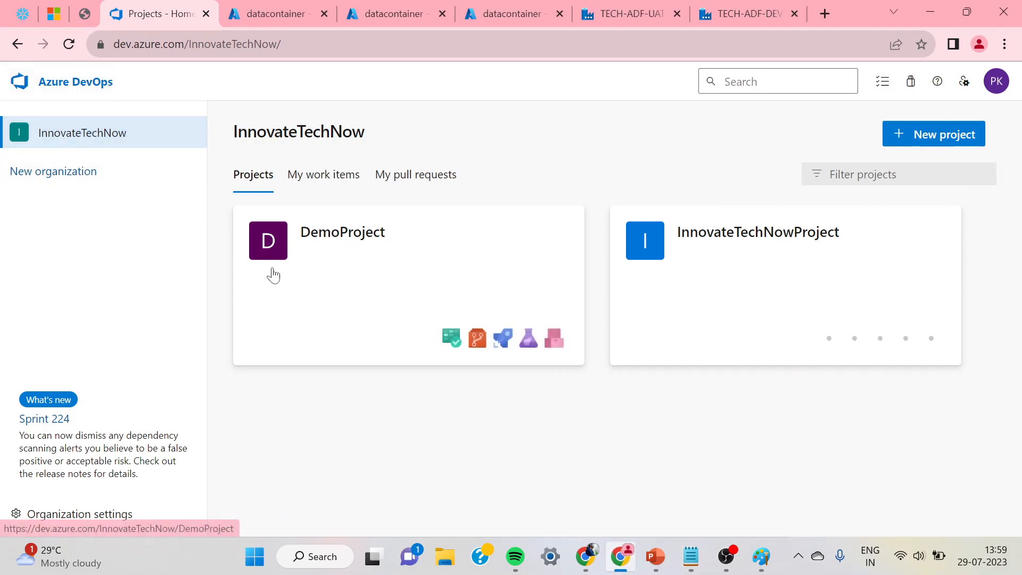
{"action": "left_click", "coordinate": [334, 254]}
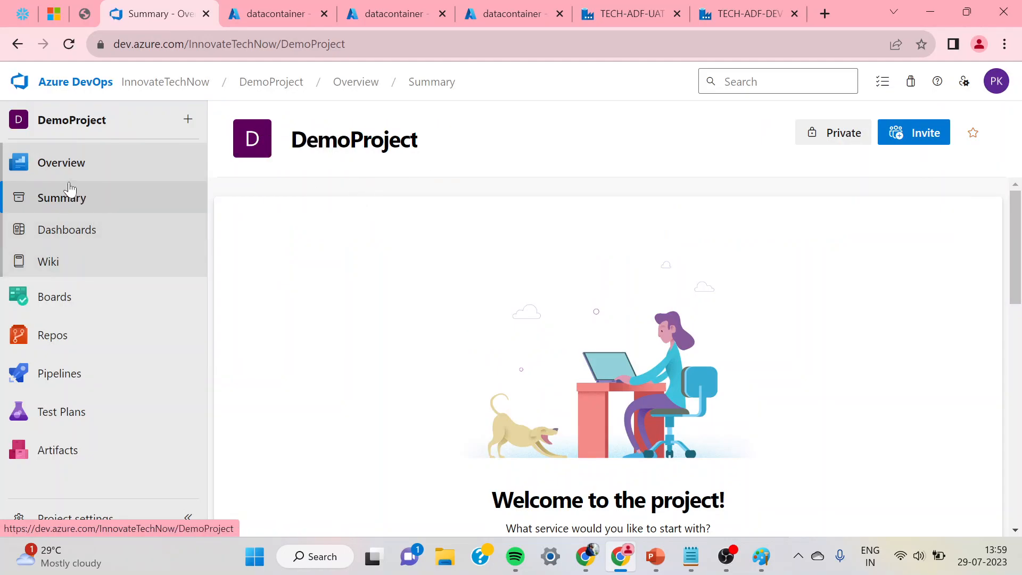
{"action": "mouse_move", "coordinate": [45, 342]}
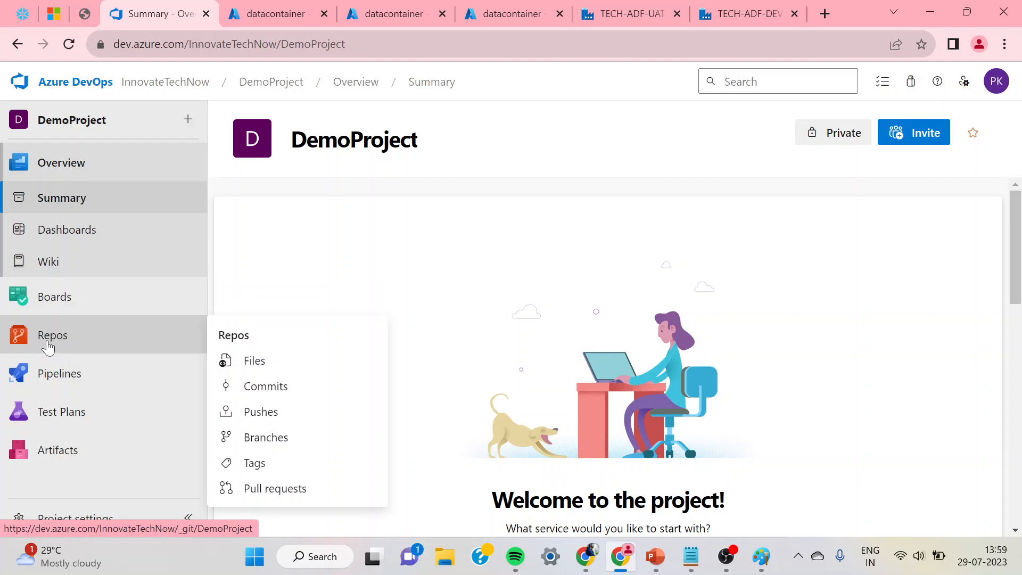
{"action": "left_click", "coordinate": [46, 341]}
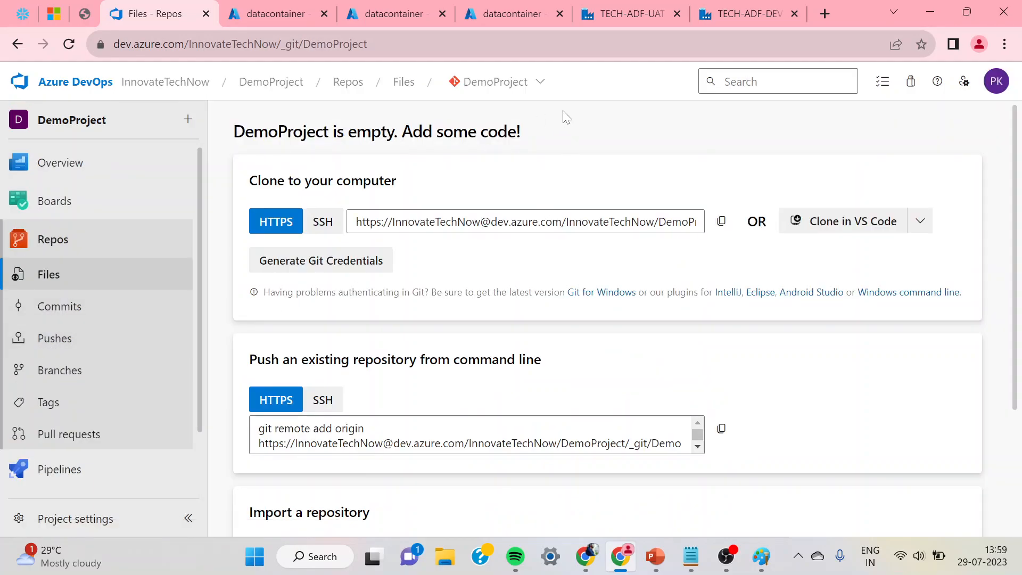
Create a new Git repository named ADF_Repo in DemoProject, with a README included
{"action": "left_click", "coordinate": [541, 85]}
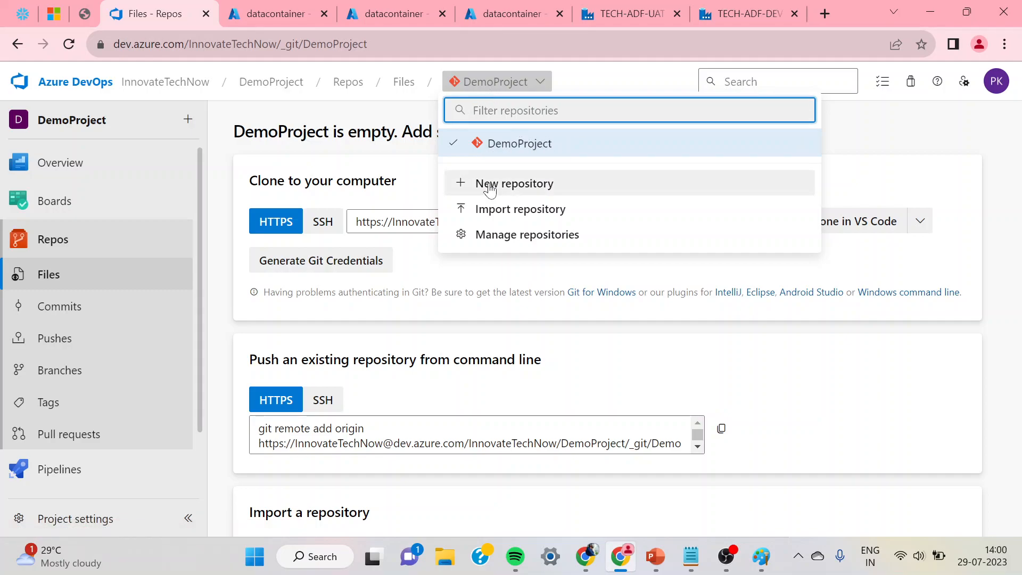
{"action": "left_click", "coordinate": [465, 185]}
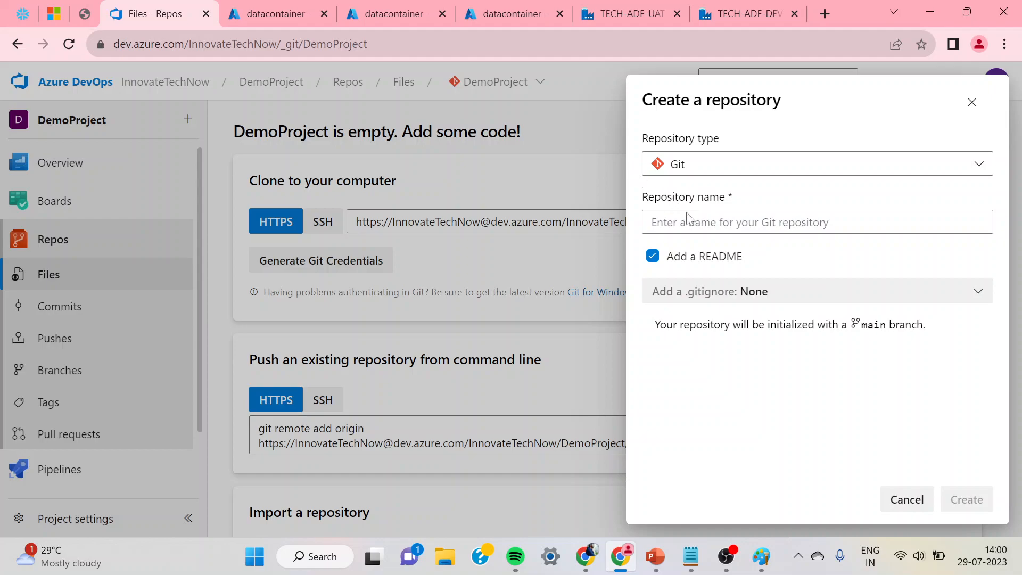
{"action": "left_click", "coordinate": [746, 222]}
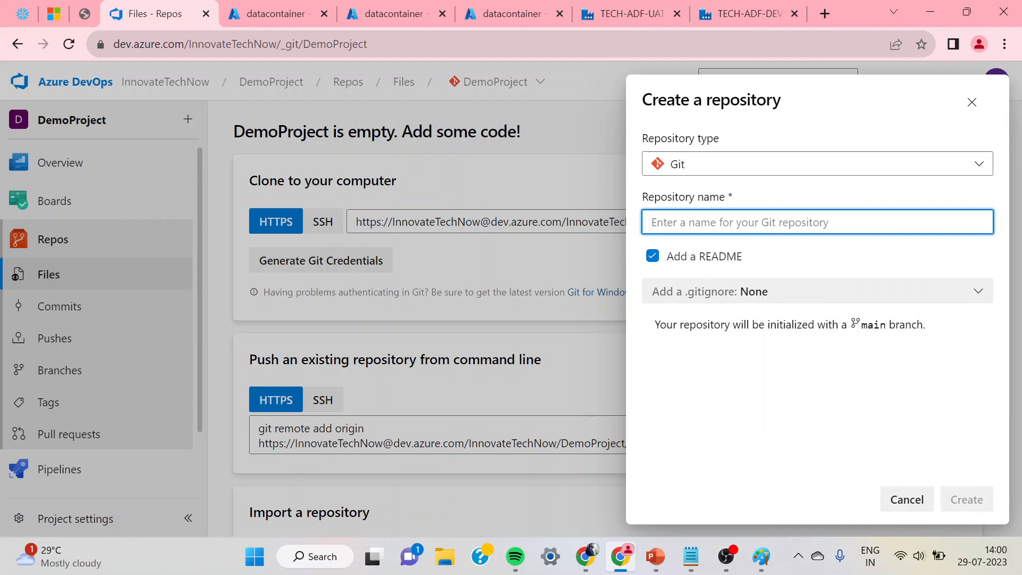
{"action": "type", "text": "ADF"}
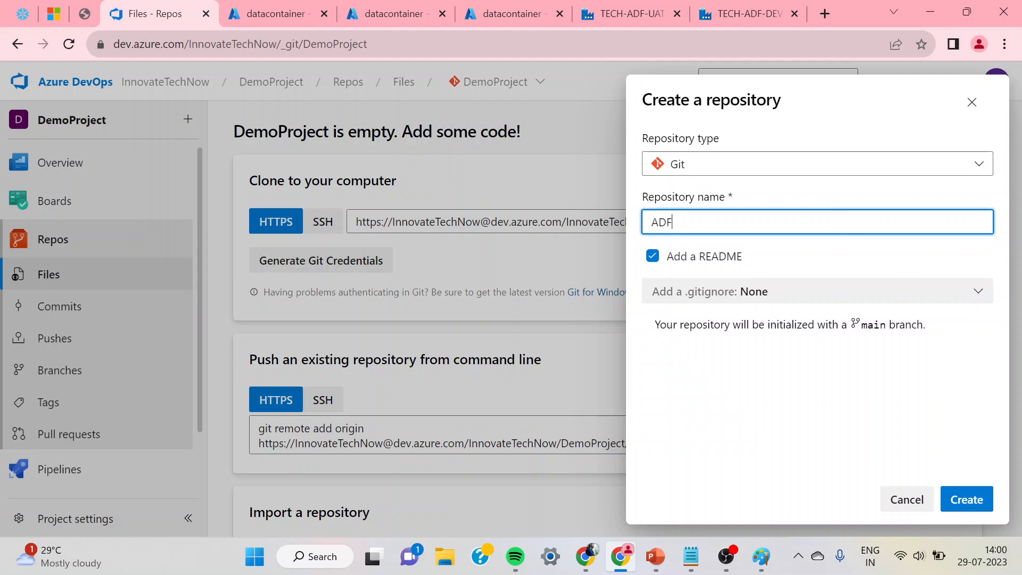
{"action": "type", "text": "_d"}
{"action": "key", "text": "BackSpace"}
{"action": "key", "text": "BackSpace"}
{"action": "type", "text": "_Re"}
{"action": "left_click", "coordinate": [983, 505]}
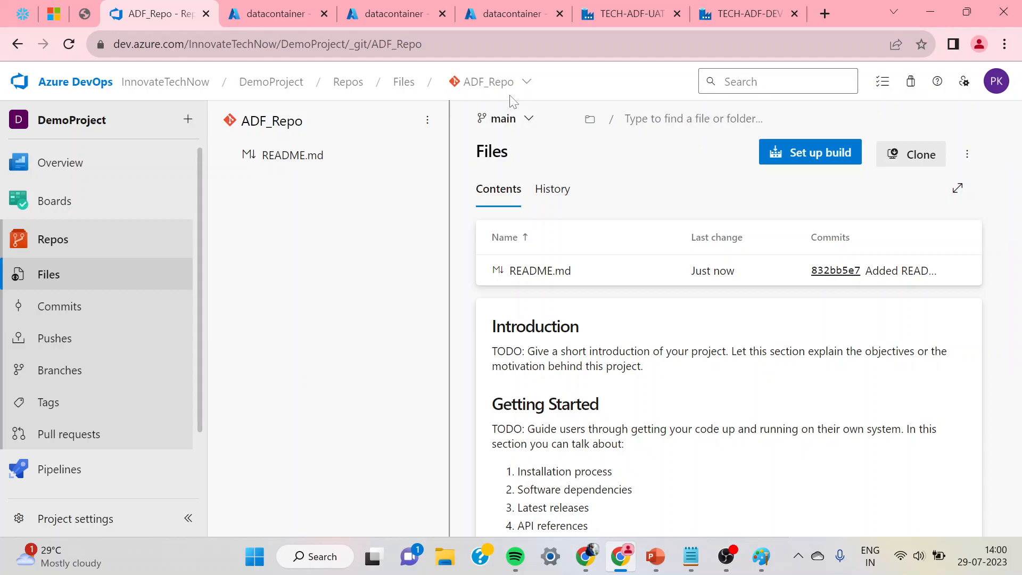
View the TECH-ADF-UAT and TECH-ADF-DEV data factories, and return to ADF_Repo in Azure DevOps
{"action": "left_click", "coordinate": [613, 15]}
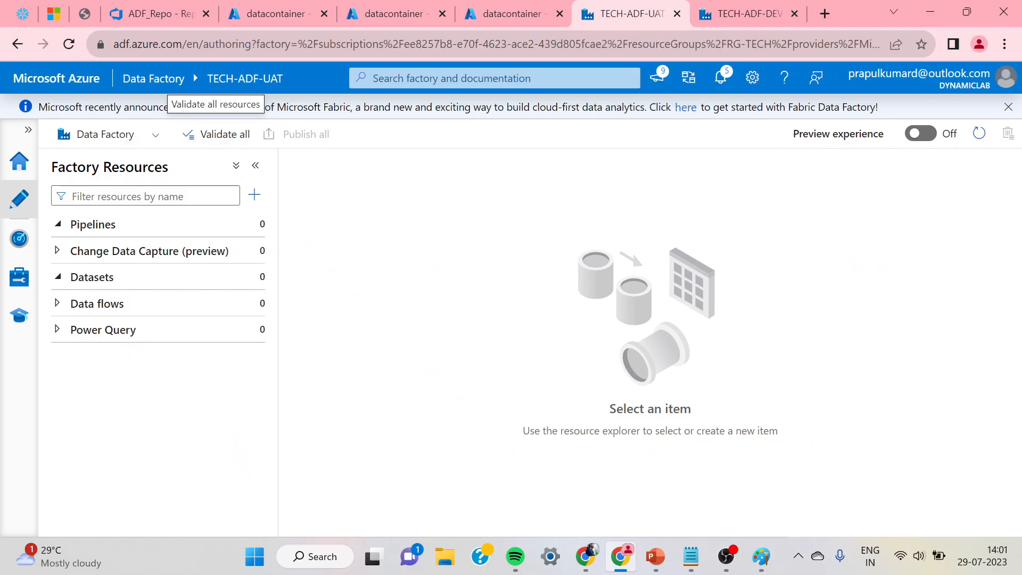
{"action": "left_click", "coordinate": [749, 14]}
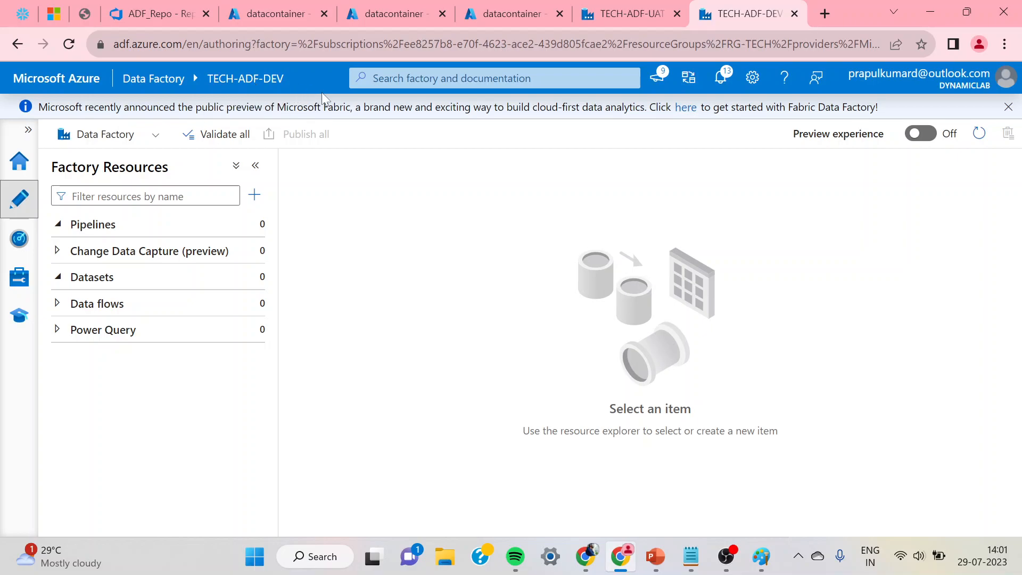
{"action": "left_click", "coordinate": [130, 13]}
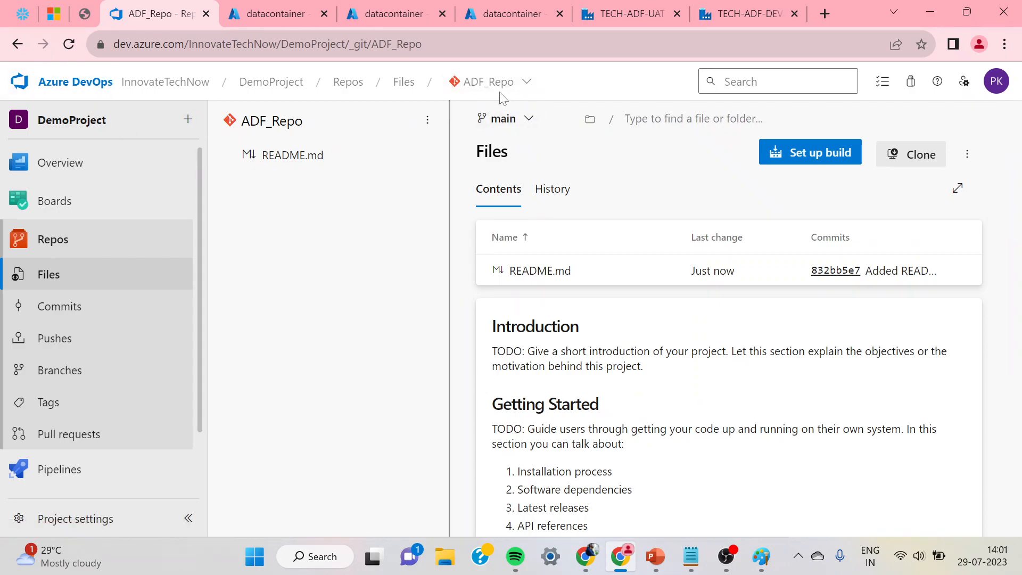
In the TECH-ADF-DEV factory, start the Git configuration with Azure DevOps Git as repository type and continue with the preset directory
{"action": "left_click", "coordinate": [737, 10]}
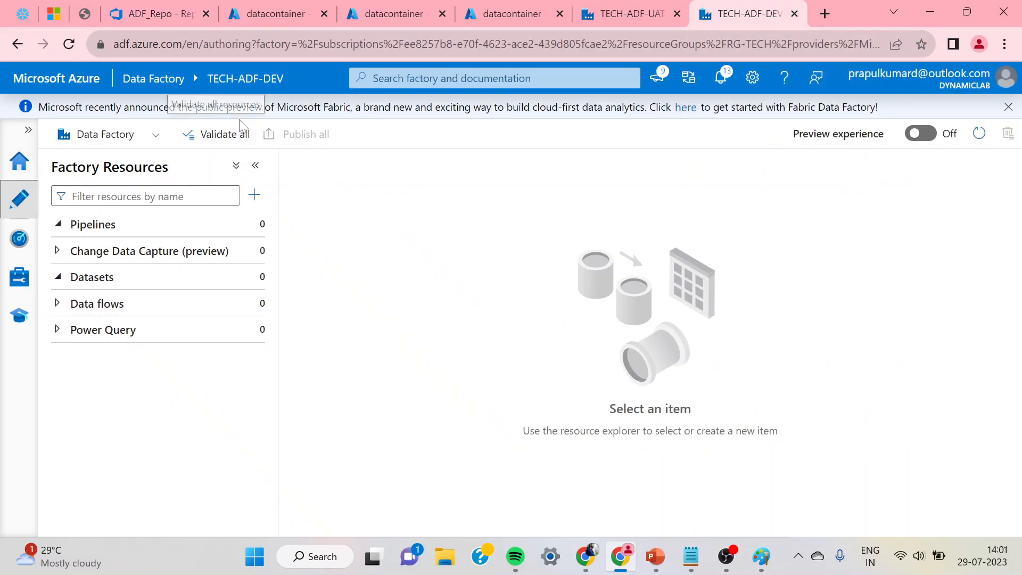
{"action": "left_click", "coordinate": [21, 283]}
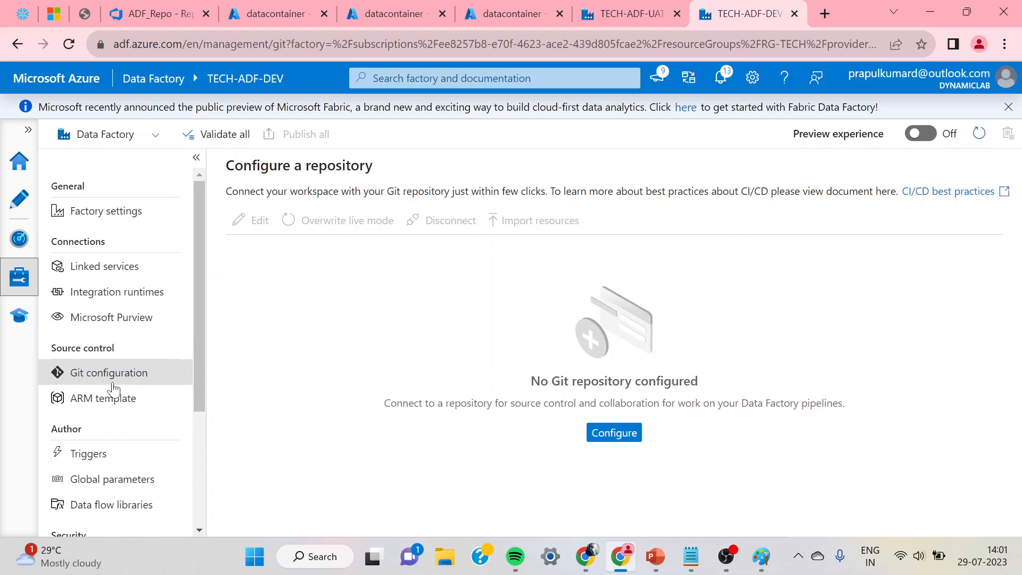
{"action": "left_click", "coordinate": [612, 435]}
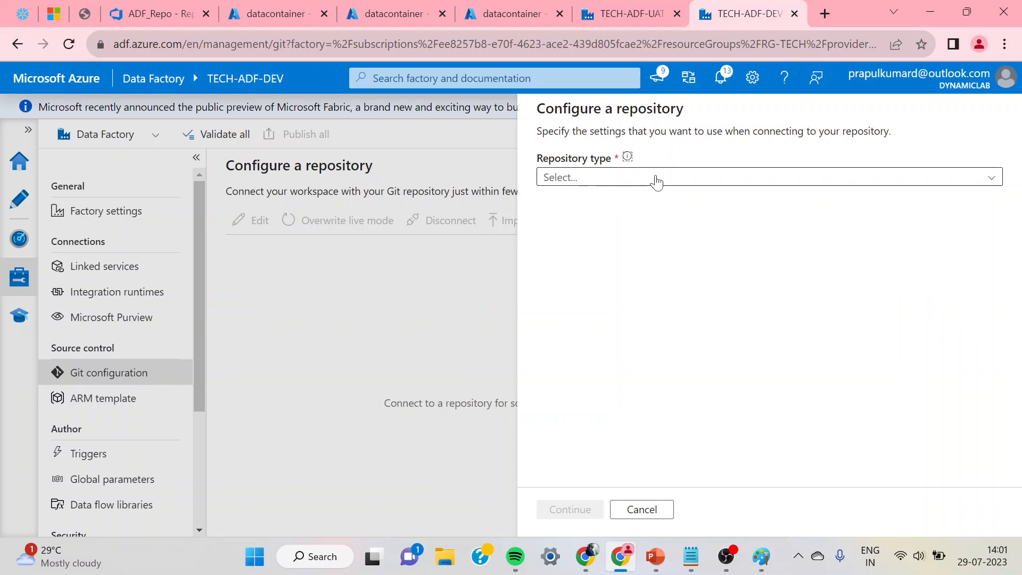
{"action": "left_click", "coordinate": [975, 178]}
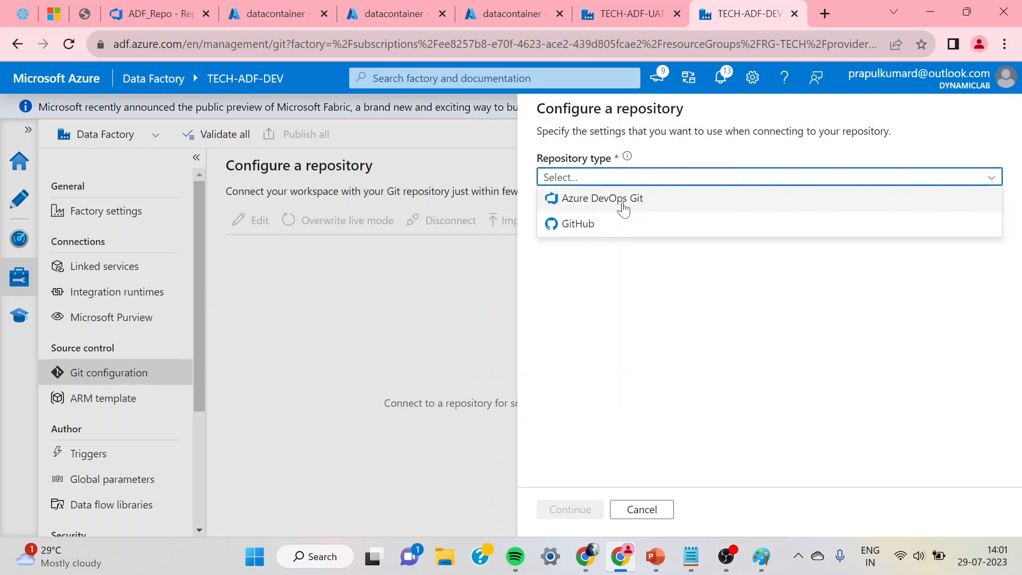
{"action": "left_click", "coordinate": [620, 209]}
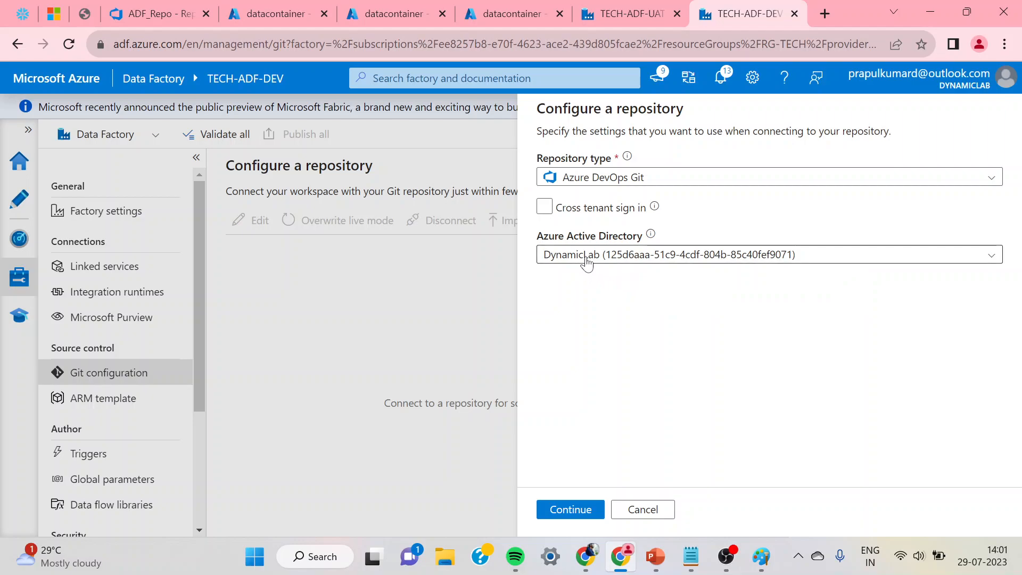
{"action": "left_click", "coordinate": [571, 510]}
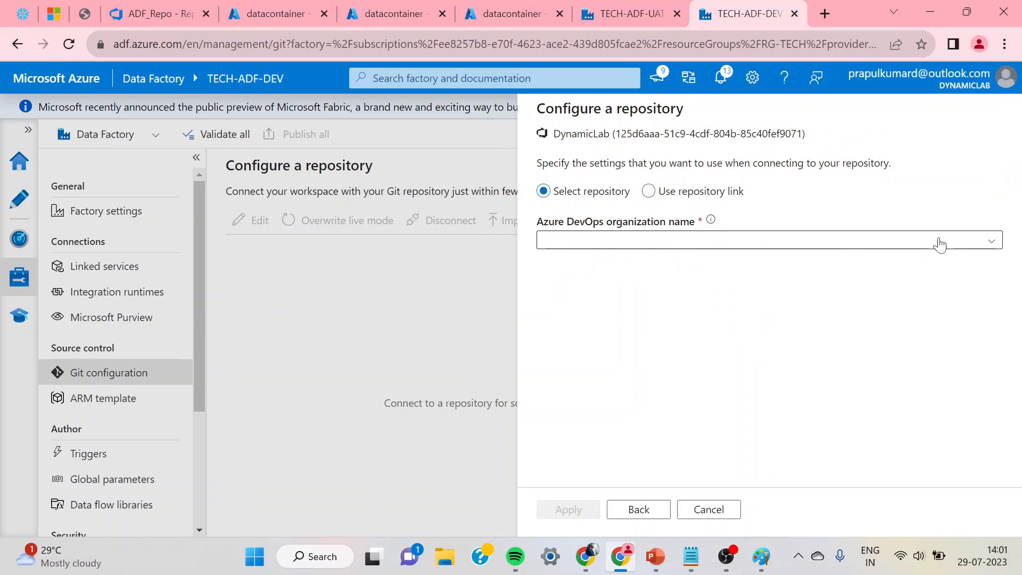
Set the organization to InnovateTechNow, the project to DemoProject and the repository to ADF_Repo in the Git configuration
{"action": "left_click", "coordinate": [983, 245]}
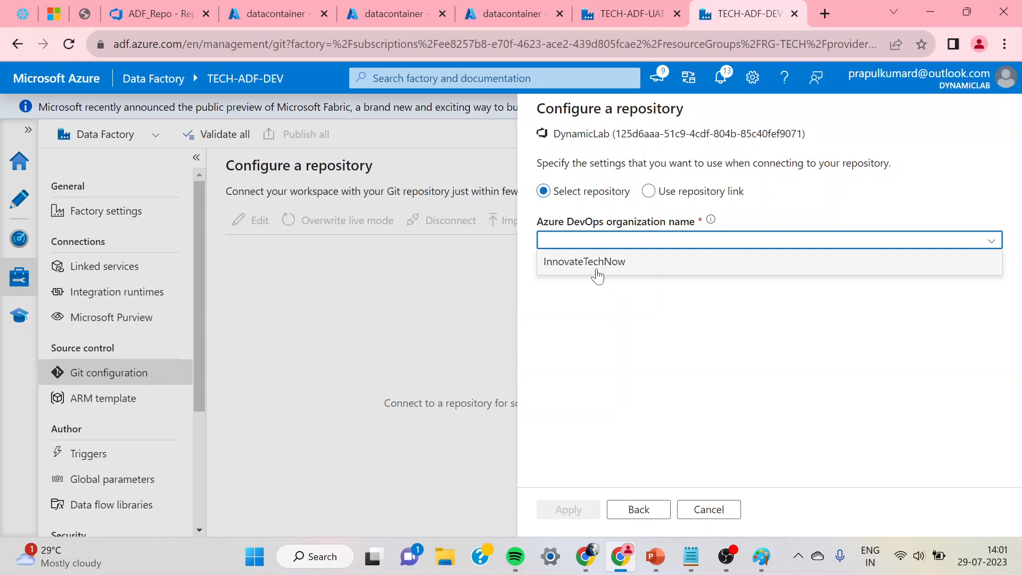
{"action": "left_click", "coordinate": [593, 263]}
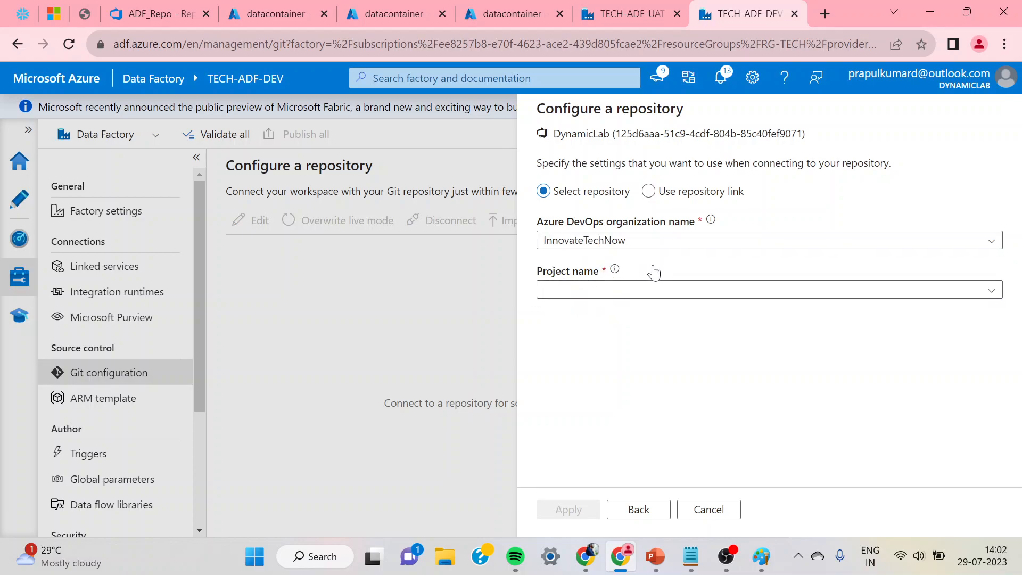
{"action": "left_click", "coordinate": [955, 297]}
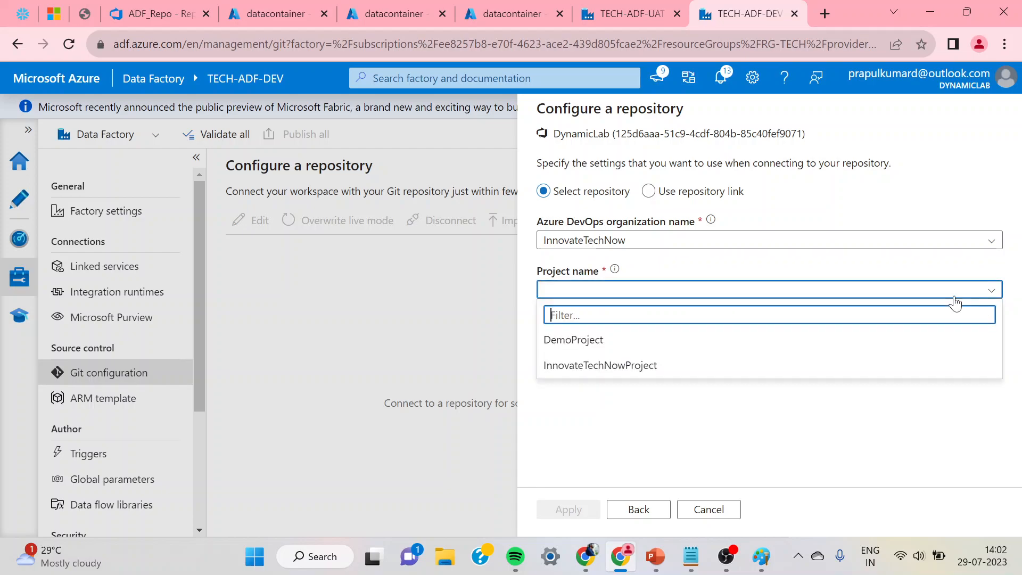
{"action": "left_click", "coordinate": [576, 342]}
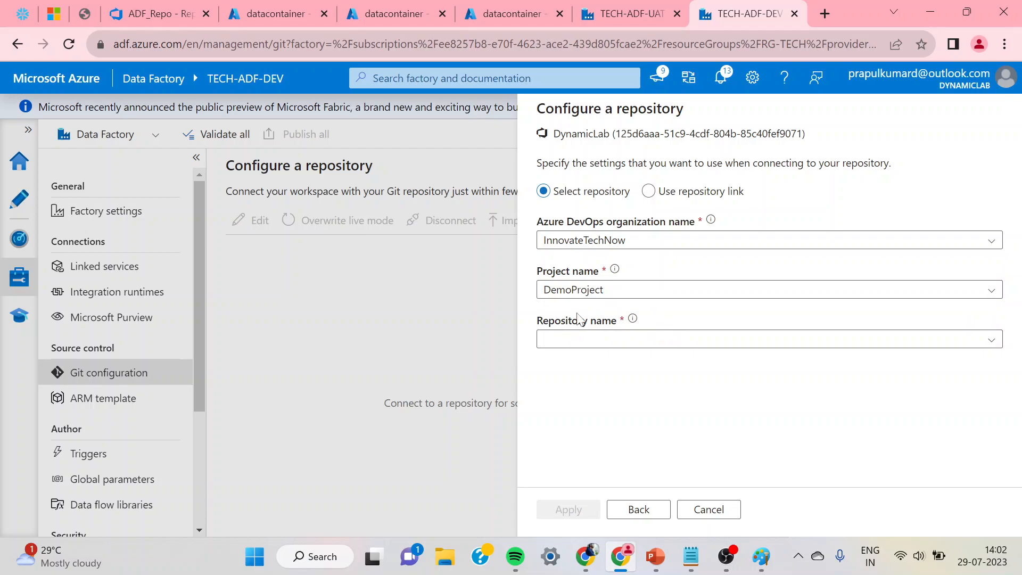
{"action": "left_click", "coordinate": [997, 346]}
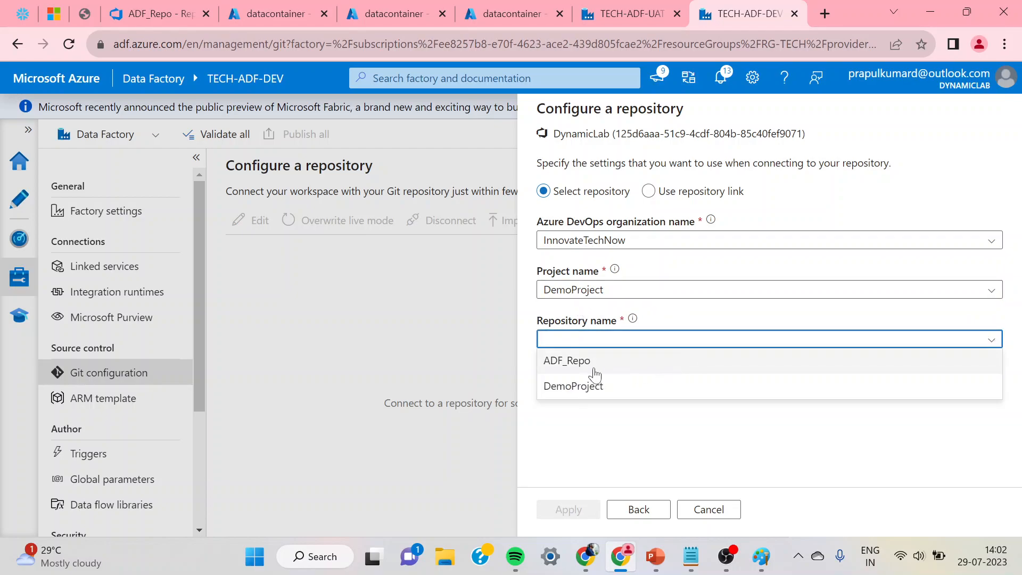
{"action": "left_click", "coordinate": [574, 367]}
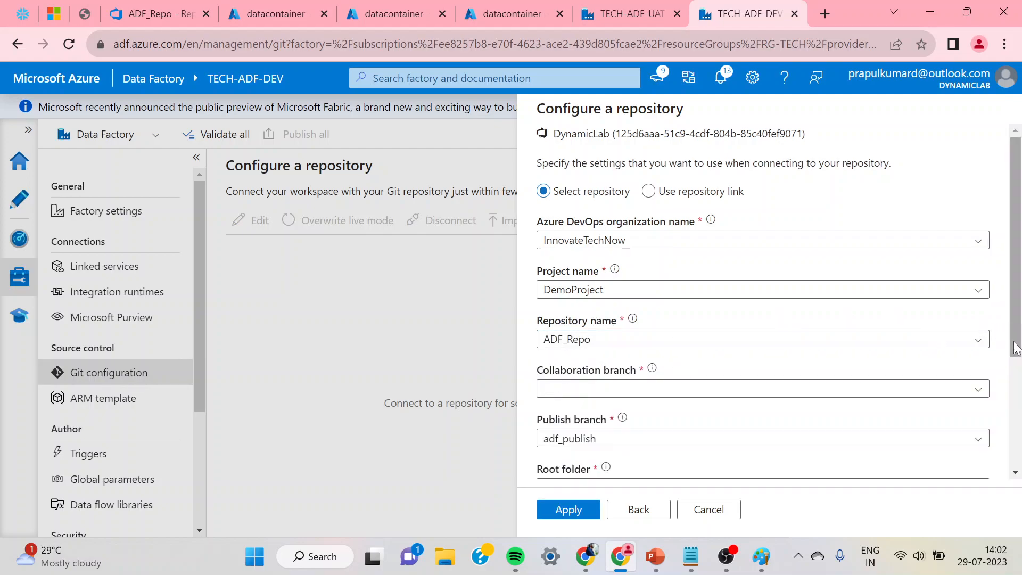
{"action": "scroll", "coordinate": [1017, 349], "scroll_direction": "down", "scroll_amount": 2}
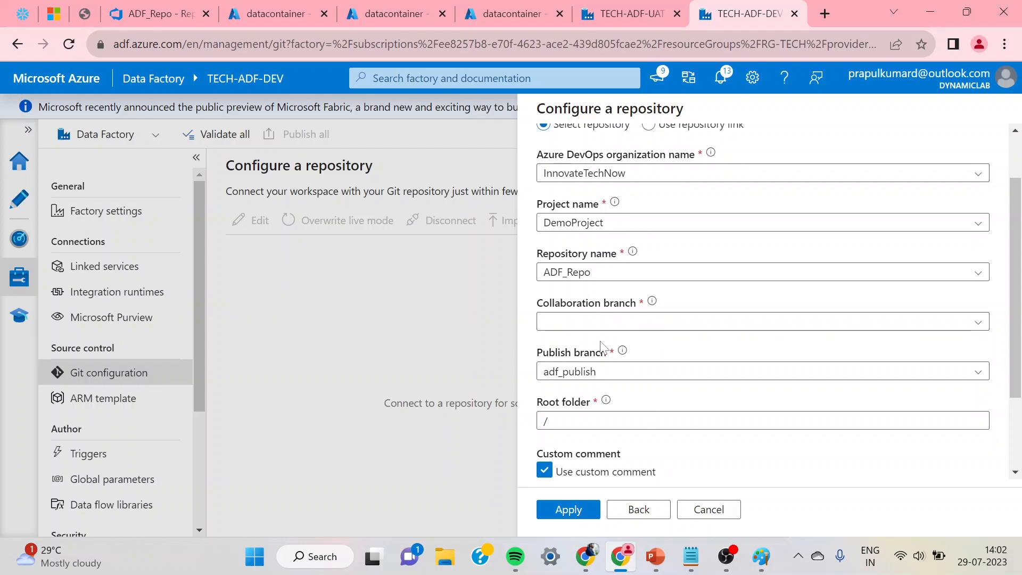
Switch to Notepad and add the heading "------ADF Branching Structure" below the REPOSITORIES line
{"action": "left_click", "coordinate": [691, 557]}
{"action": "left_click", "coordinate": [90, 326]}
{"action": "key", "text": "Return"}
{"action": "key", "text": "Return"}
{"action": "type", "text": "------ADF Br"}
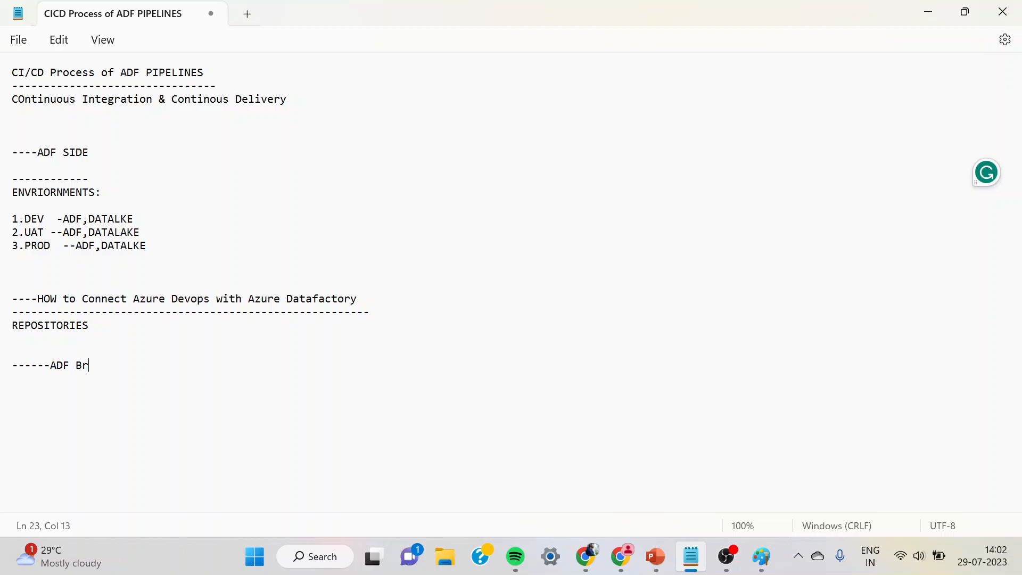
{"action": "type", "text": "anching Structure"}
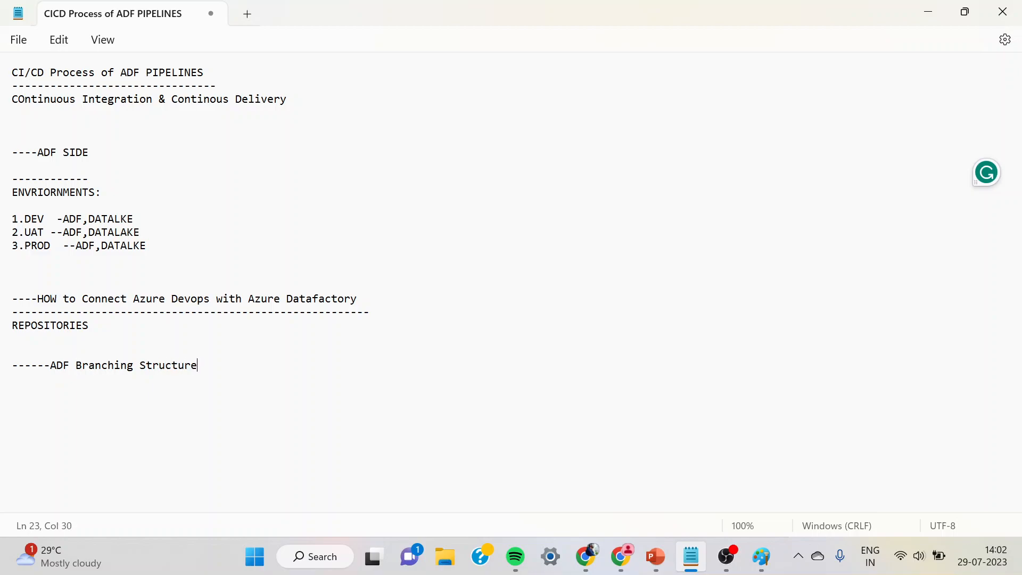
Highlight the words "ADF Branching Structure" in the new heading
{"action": "key", "text": "shift+Left"}
{"action": "key", "text": "shift+Left"}
{"action": "key", "text": "shift+Left"}
{"action": "key", "text": "shift+Left"}
{"action": "key", "text": "shift+Left"}
{"action": "key", "text": "shift+Left"}
{"action": "key", "text": "shift+Left"}
{"action": "key", "text": "shift+Left"}
{"action": "key", "text": "shift+Left"}
{"action": "key", "text": "shift+Left"}
{"action": "key", "text": "shift+Left"}
{"action": "key", "text": "shift+Left"}
{"action": "key", "text": "shift+Left"}
{"action": "key", "text": "shift+Left"}
{"action": "key", "text": "shift+Left"}
{"action": "key", "text": "shift+Left"}
{"action": "key", "text": "shift+Left"}
{"action": "key", "text": "shift+Left"}
{"action": "key", "text": "shift+Left"}
{"action": "key", "text": "shift+Left"}
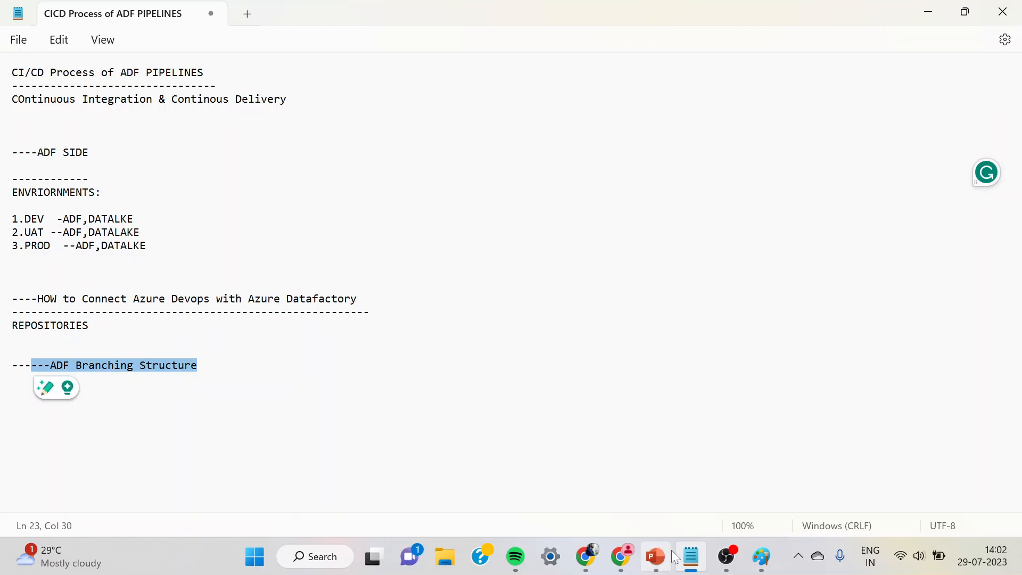
Switch to Paint and undo the whole DEV, UAT and PROD diagram until the canvas is blank
{"action": "left_click", "coordinate": [762, 557]}
{"action": "left_click", "coordinate": [141, 40]}
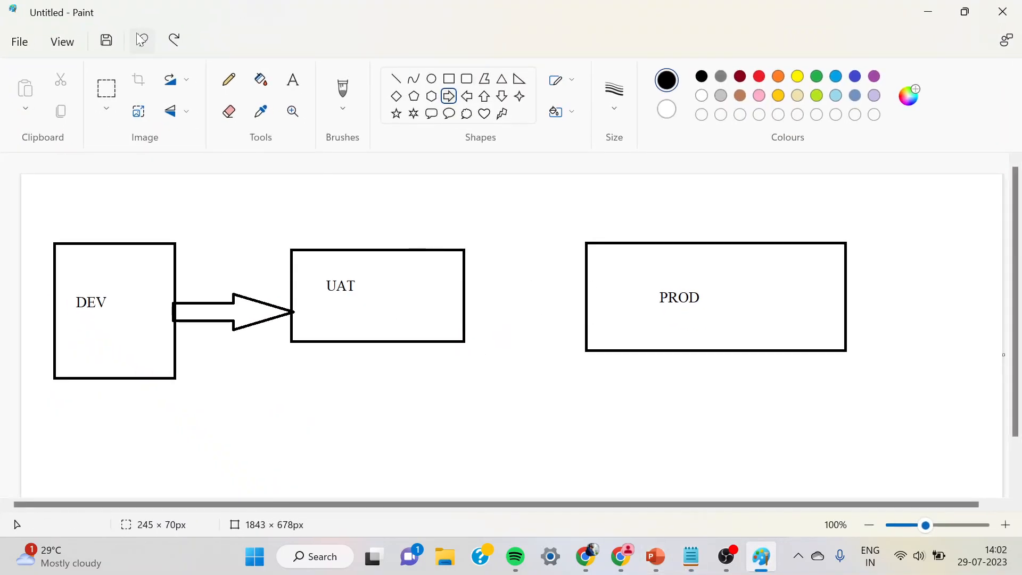
{"action": "left_click", "coordinate": [141, 40]}
{"action": "left_click", "coordinate": [141, 40]}
{"action": "left_click", "coordinate": [141, 40]}
{"action": "left_click", "coordinate": [141, 40]}
{"action": "left_click", "coordinate": [141, 40]}
{"action": "left_click", "coordinate": [142, 40]}
{"action": "left_click", "coordinate": [141, 40]}
Add the text "Collabaration Branch" to the blank canvas and widen its text box so it fits on one line
{"action": "left_click", "coordinate": [294, 85]}
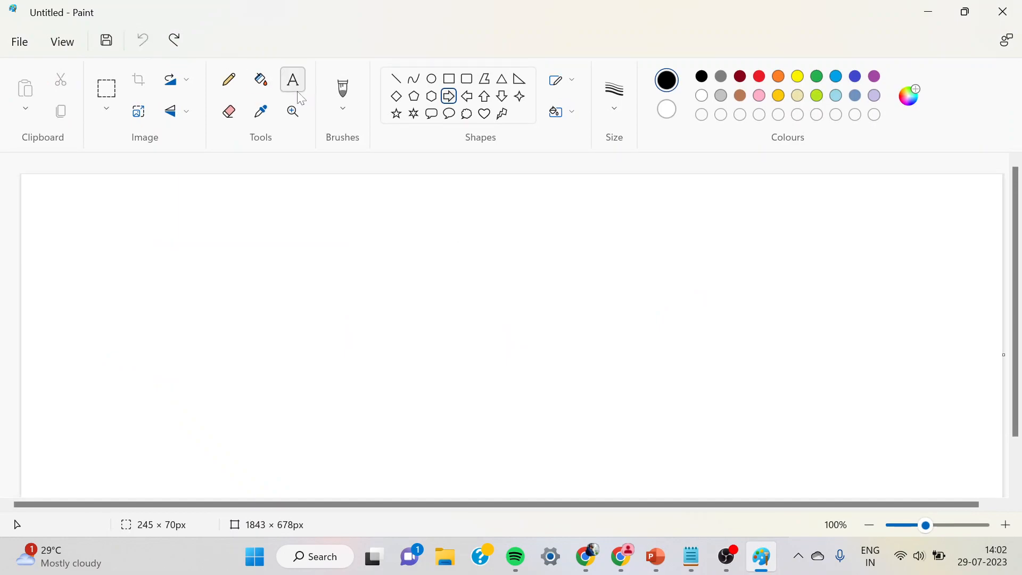
{"action": "left_click", "coordinate": [296, 89]}
{"action": "left_click", "coordinate": [64, 208]}
{"action": "left_click_drag", "start_coordinate": [64, 208], "coordinate": [185, 241]}
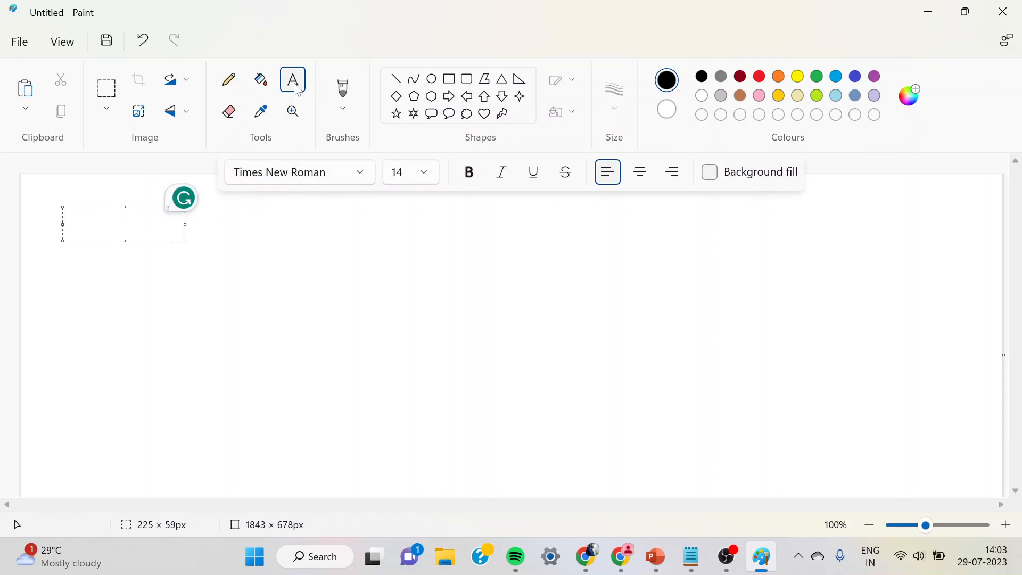
{"action": "left_click", "coordinate": [132, 199]}
{"action": "left_click", "coordinate": [87, 214]}
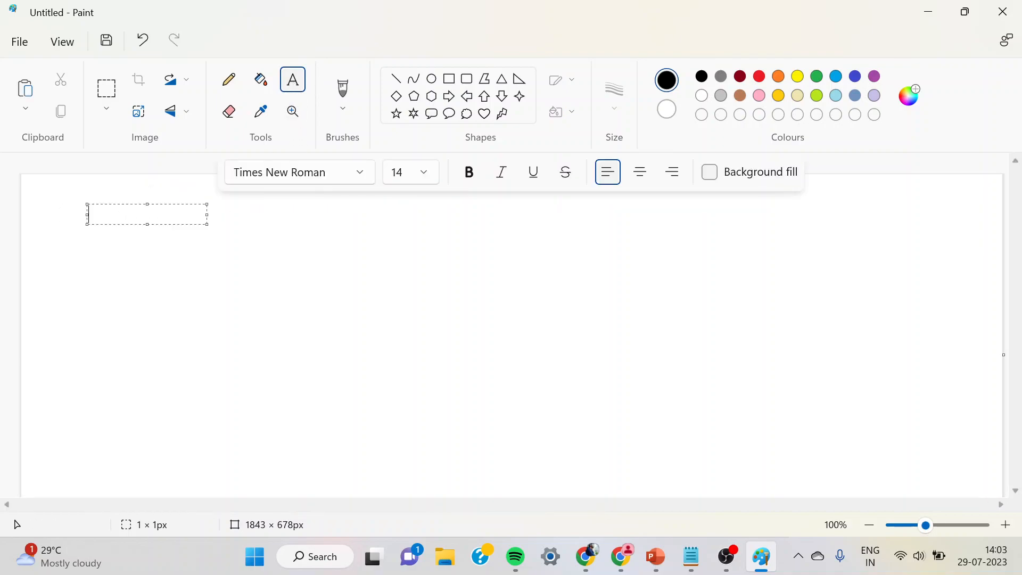
{"action": "type", "text": "Collabaration Branch"}
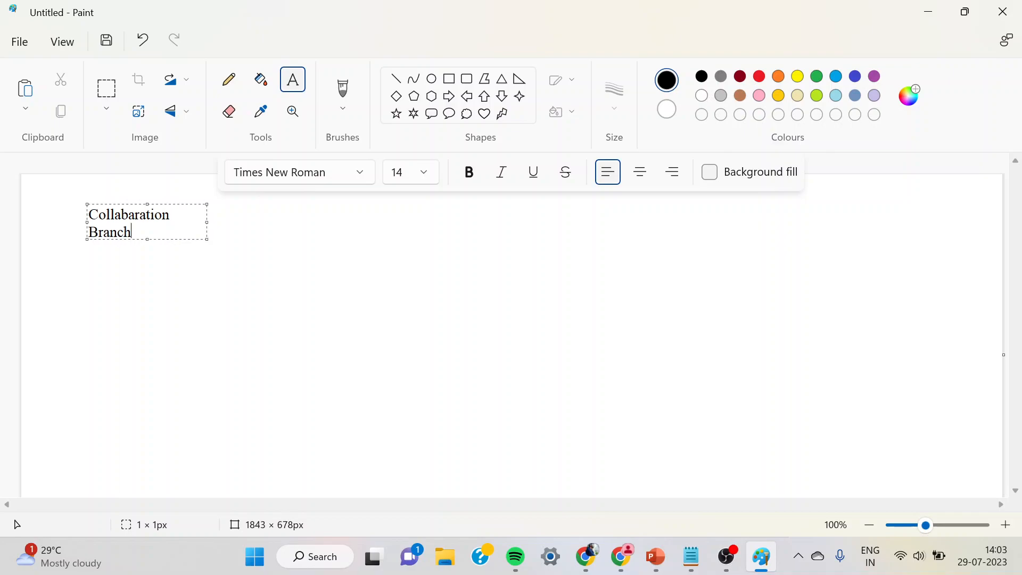
{"action": "left_click_drag", "start_coordinate": [207, 226], "coordinate": [292, 214]}
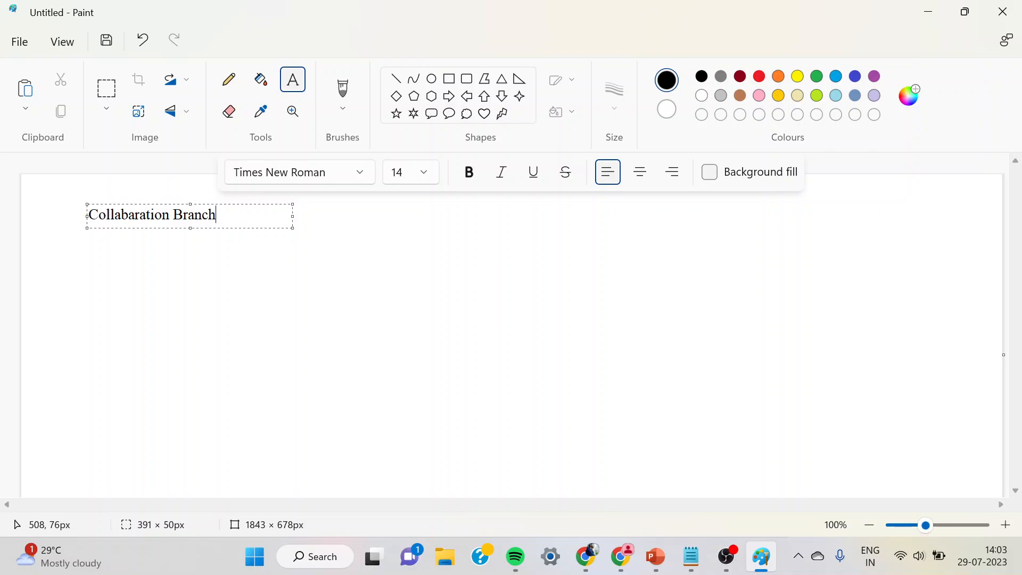
Add indented lines "user1." and "user2" below the Collabaration Branch text and highlight user1
{"action": "key", "text": "Return"}
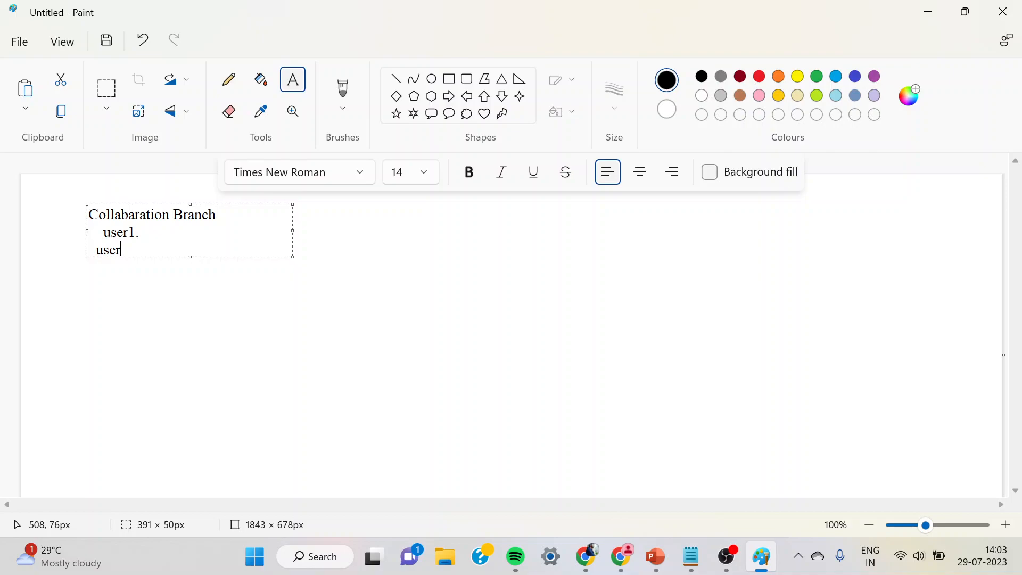
{"action": "key", "text": "BackSpace"}
{"action": "key", "text": "BackSpace"}
{"action": "type", "text": "er"}
{"action": "left_click_drag", "start_coordinate": [103, 233], "coordinate": [135, 233]}
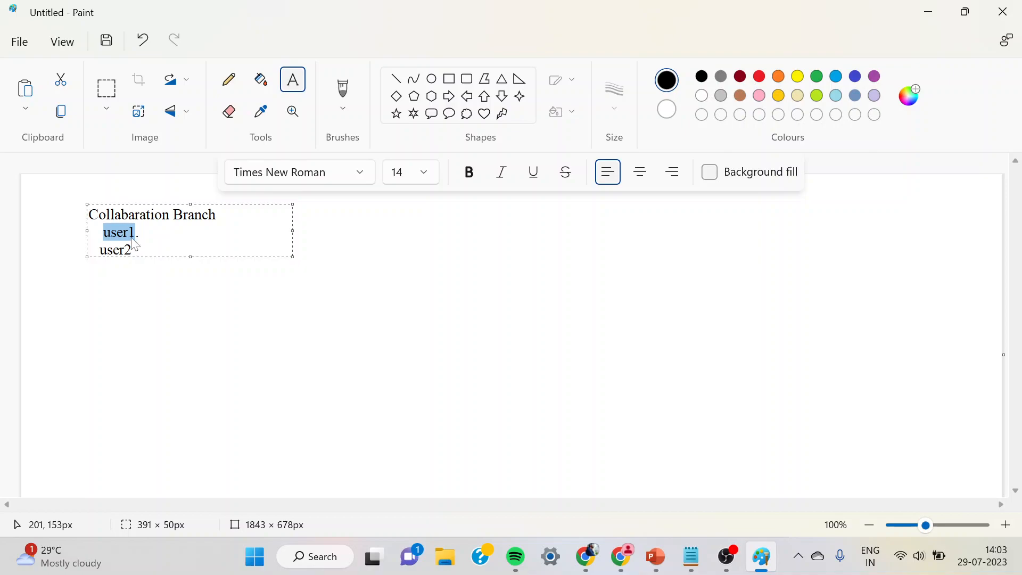
Append "(master branch)" to the Collabaration Branch line and widen the text box to keep it on one line
{"action": "left_click_drag", "start_coordinate": [217, 215], "coordinate": [88, 215]}
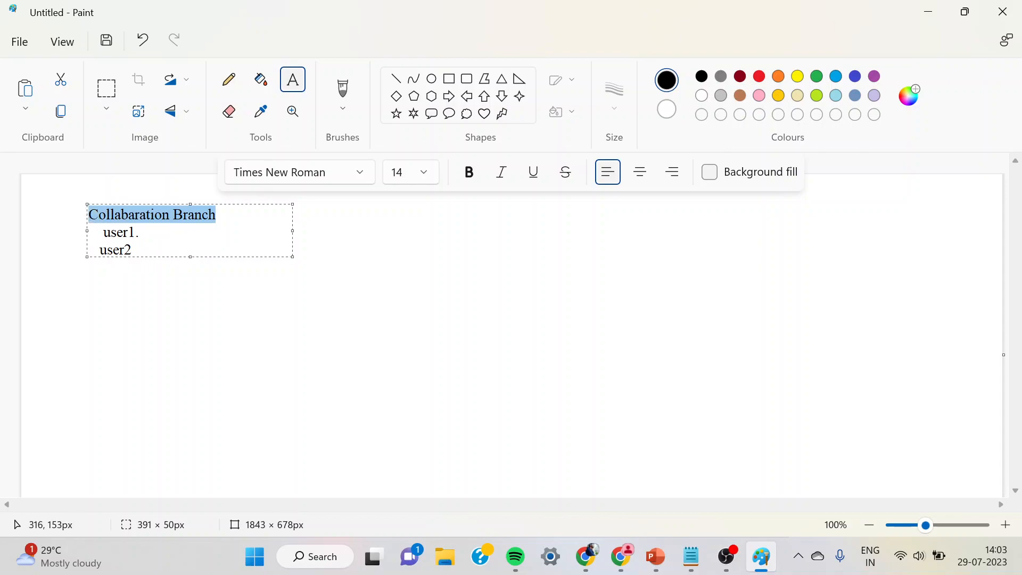
{"action": "left_click", "coordinate": [217, 215]}
{"action": "type", "text": "(m"}
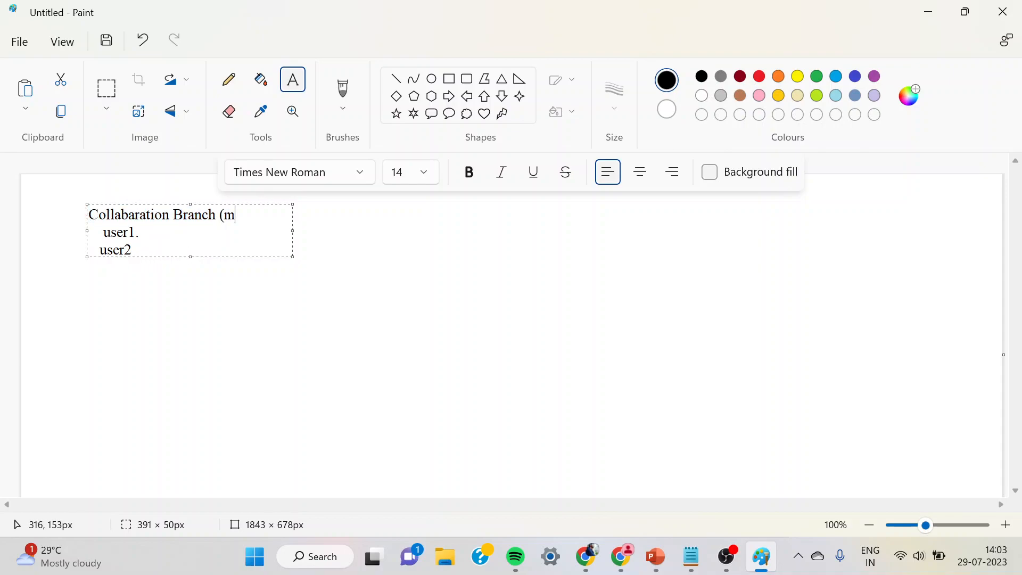
{"action": "key", "text": "BackSpace"}
{"action": "type", "text": "master branc"}
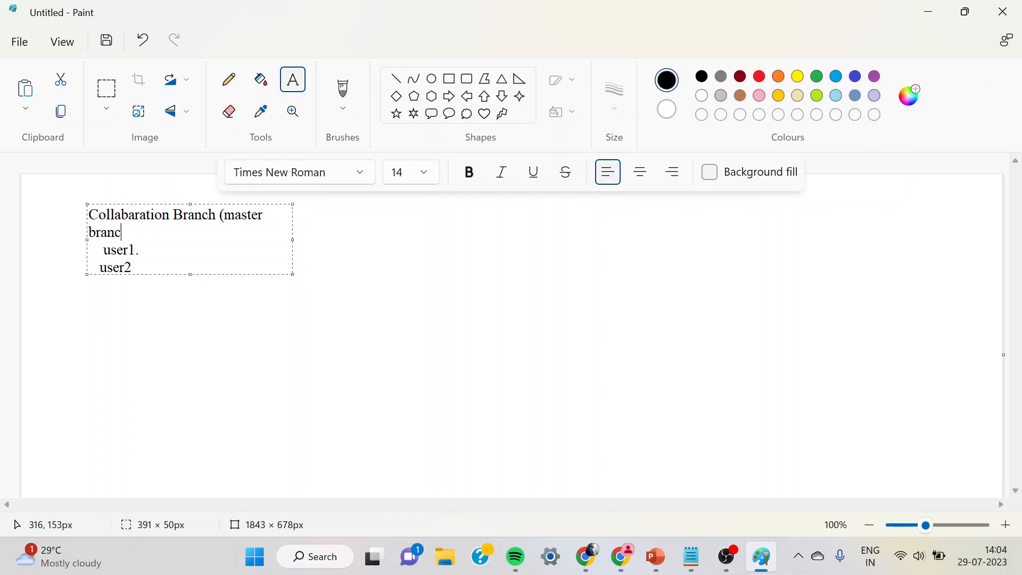
{"action": "type", "text": "h)"}
{"action": "left_click_drag", "start_coordinate": [293, 240], "coordinate": [398, 241]}
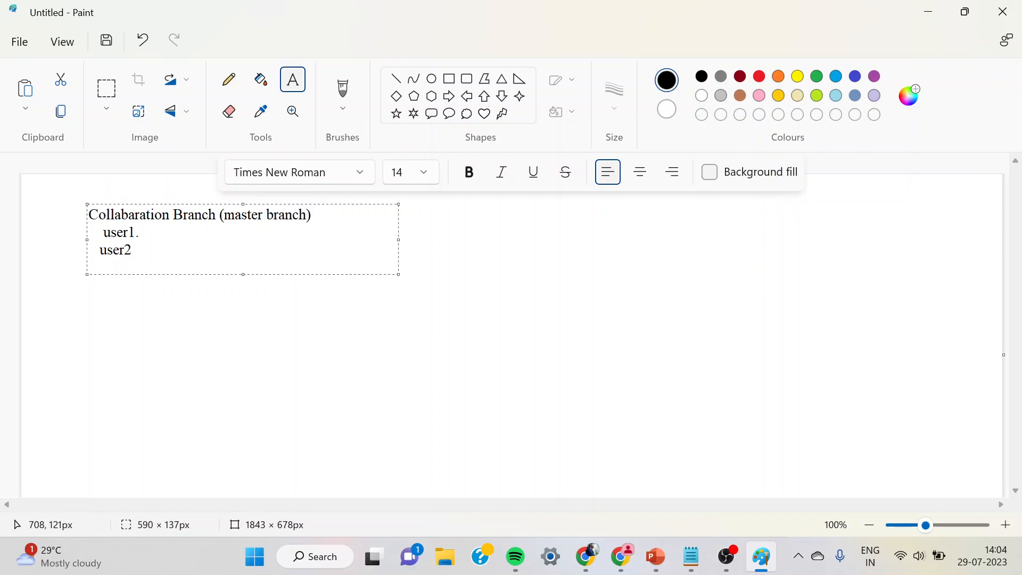
Highlight the whole line "Collabaration Branch (master branch)"
{"action": "key", "text": "Home"}
{"action": "key", "text": "shift+Right"}
{"action": "key", "text": "shift+Right"}
{"action": "key", "text": "shift+Right"}
{"action": "key", "text": "shift+Right"}
{"action": "key", "text": "shift+Right"}
{"action": "key", "text": "shift+Right"}
{"action": "key", "text": "shift+Right"}
{"action": "key", "text": "shift+Right"}
{"action": "key", "text": "shift+Right"}
{"action": "key", "text": "shift+Right"}
{"action": "key", "text": "shift+Right"}
{"action": "key", "text": "shift+Right"}
{"action": "key", "text": "shift+Right"}
{"action": "key", "text": "shift+Right"}
{"action": "key", "text": "shift+Right"}
{"action": "key", "text": "shift+Right"}
{"action": "key", "text": "shift+Right"}
{"action": "key", "text": "shift+Right"}
{"action": "key", "text": "shift+Right"}
{"action": "key", "text": "shift+Right"}
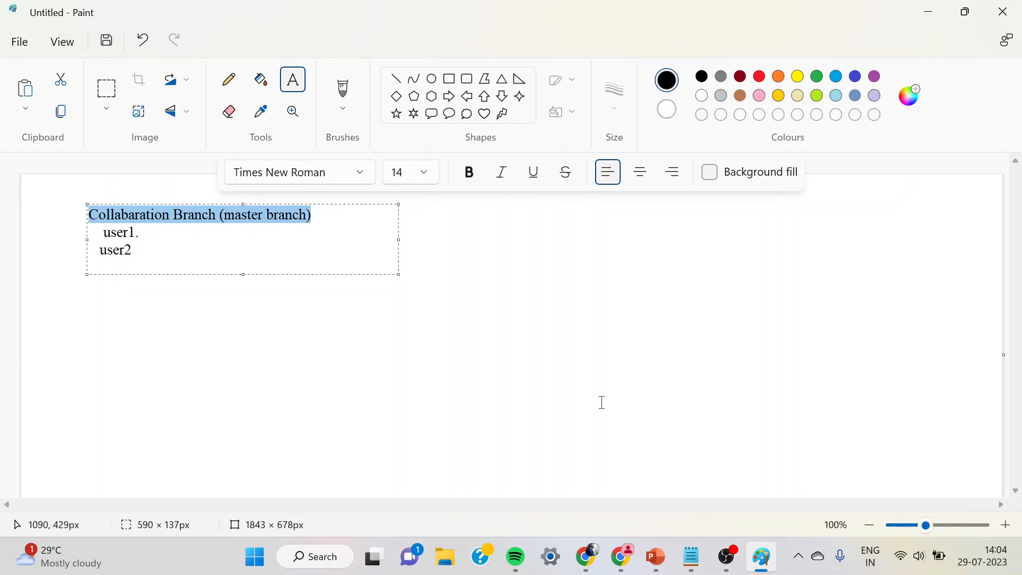
Switch to the DEV factory's Git configuration in Chrome and create a new collaboration branch named master
{"action": "left_click", "coordinate": [624, 559]}
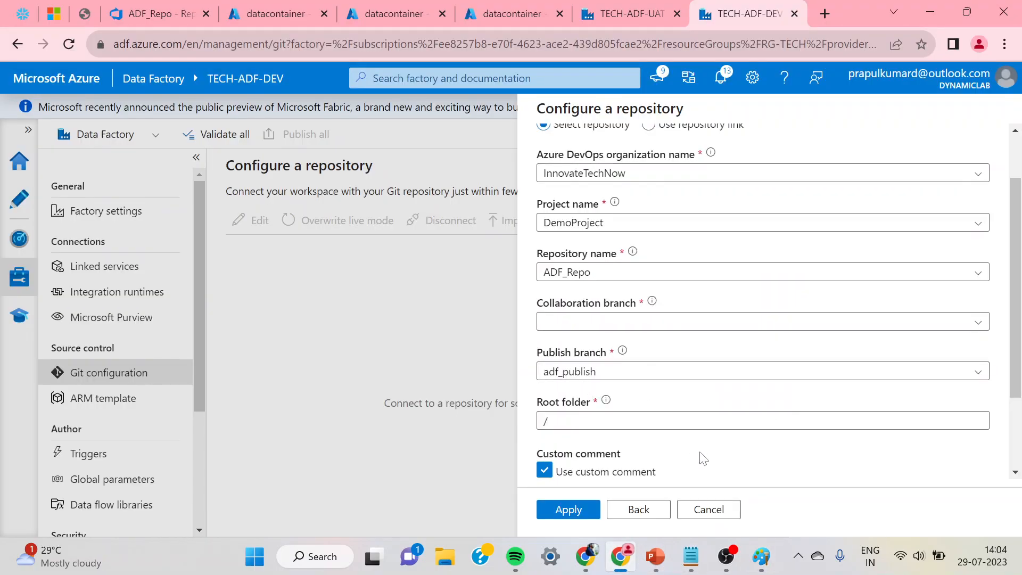
{"action": "left_click", "coordinate": [623, 324]}
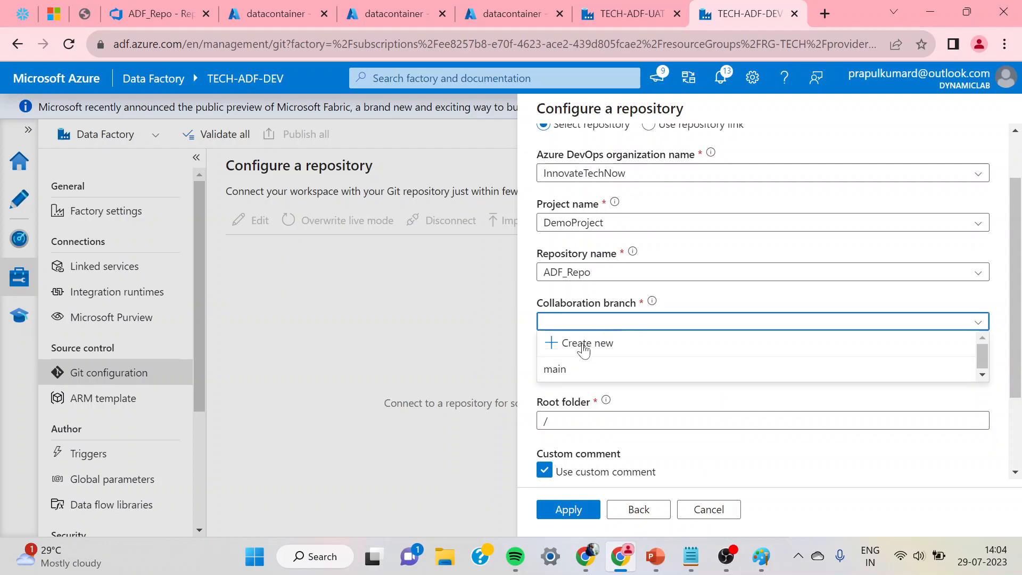
{"action": "left_click", "coordinate": [579, 351]}
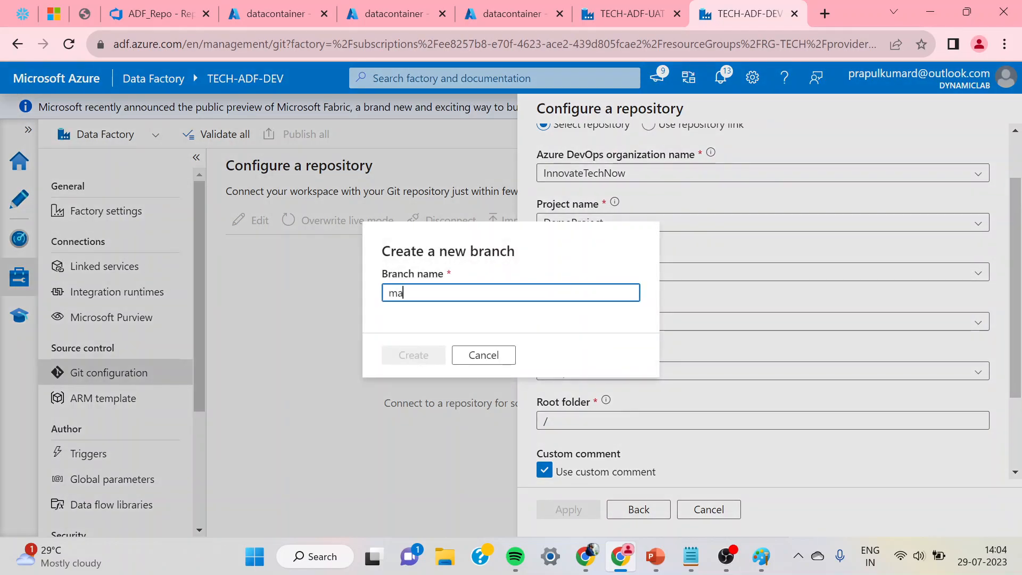
{"action": "left_click", "coordinate": [405, 352]}
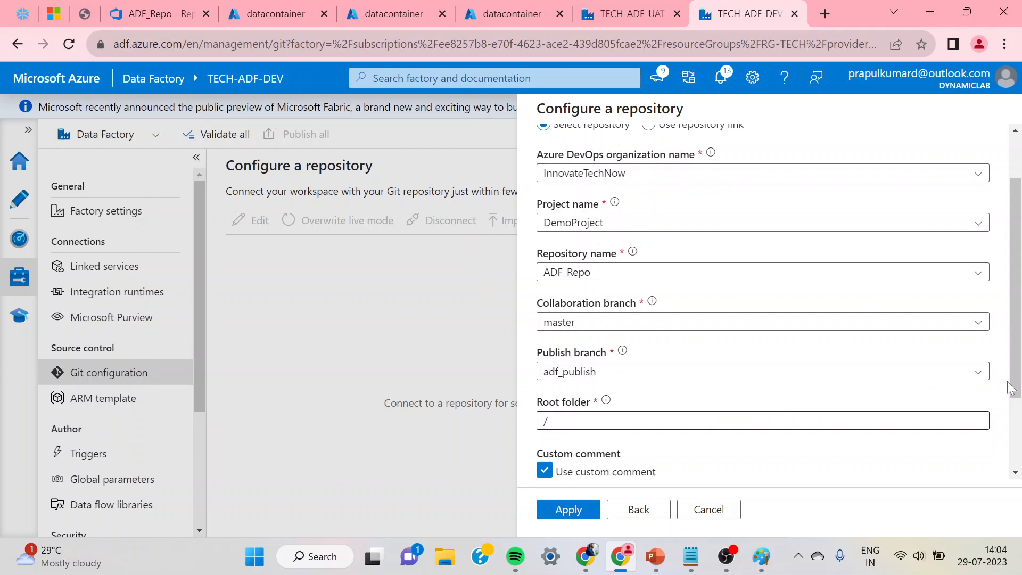
Turn off importing existing resources to the repository and apply the repository configuration
{"action": "left_click_drag", "start_coordinate": [1015, 394], "coordinate": [1015, 462]}
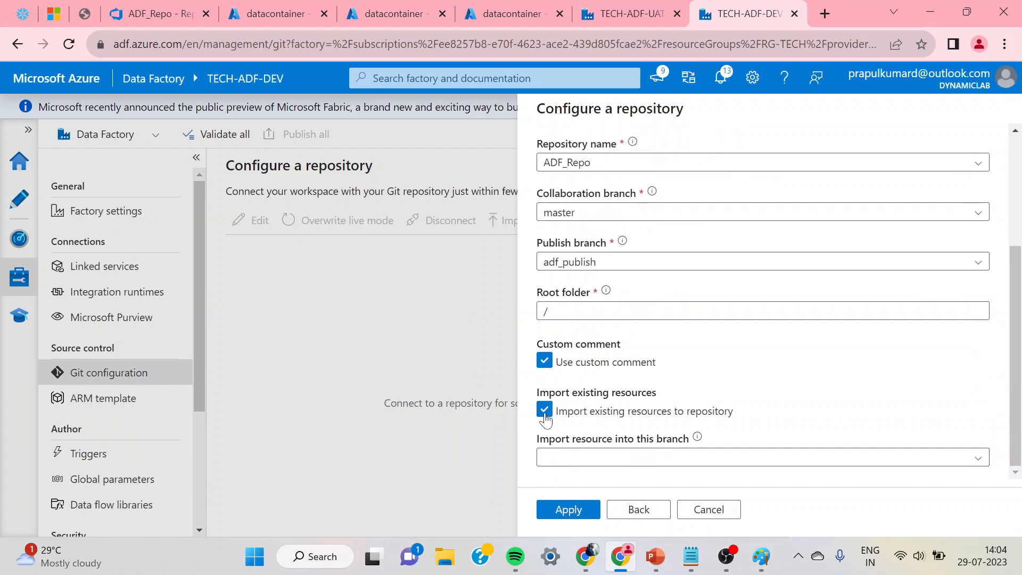
{"action": "left_click", "coordinate": [547, 415]}
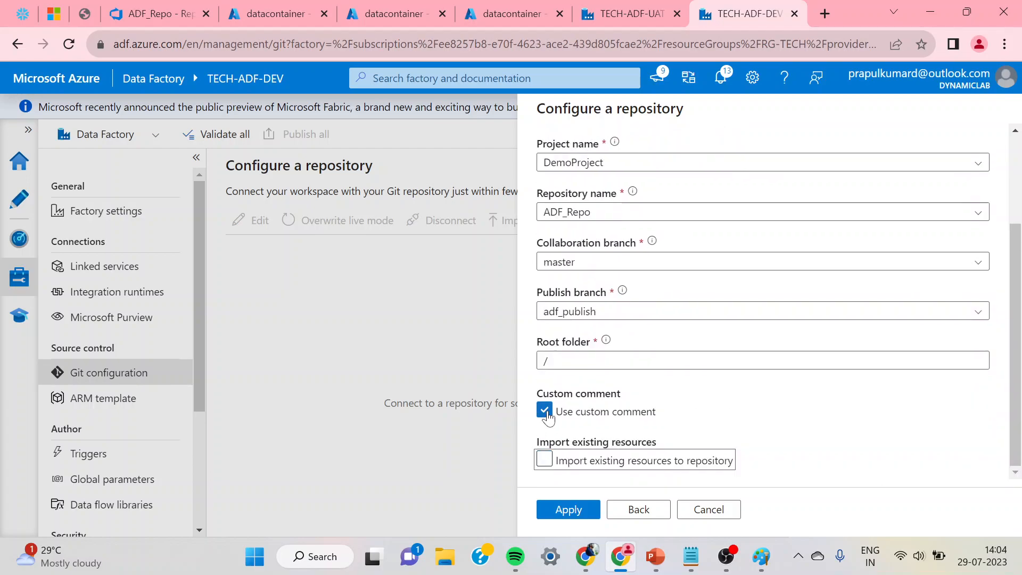
{"action": "left_click", "coordinate": [566, 511]}
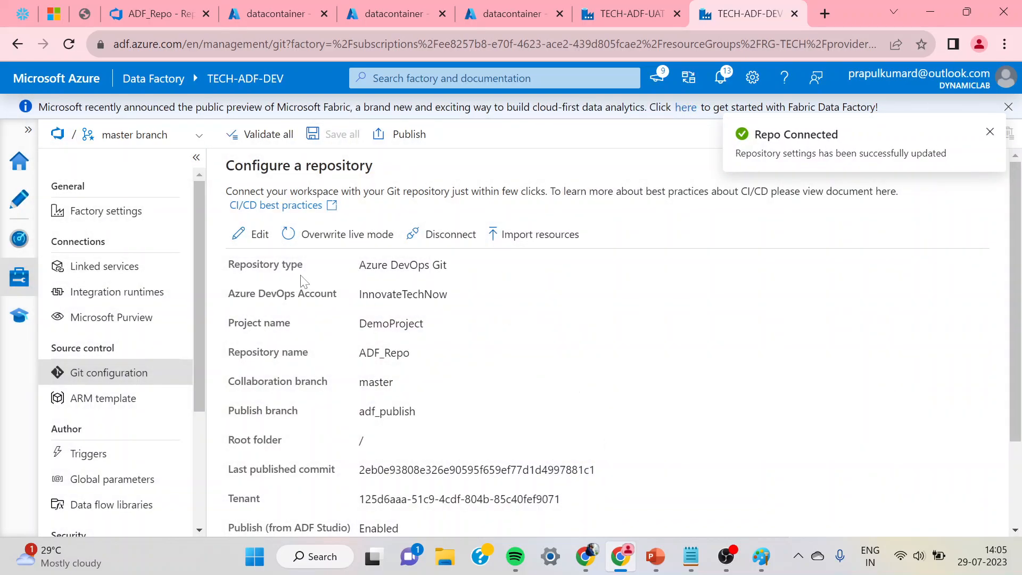
Check the ADF_Repo files in Azure DevOps and return to the DEV factory's authoring workspace
{"action": "left_click", "coordinate": [108, 20]}
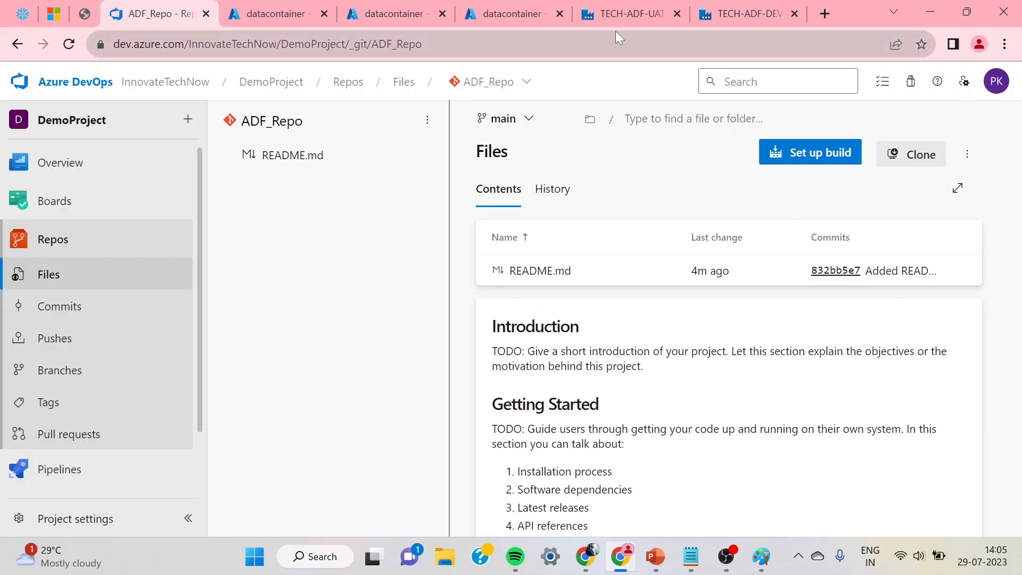
{"action": "left_click", "coordinate": [727, 15]}
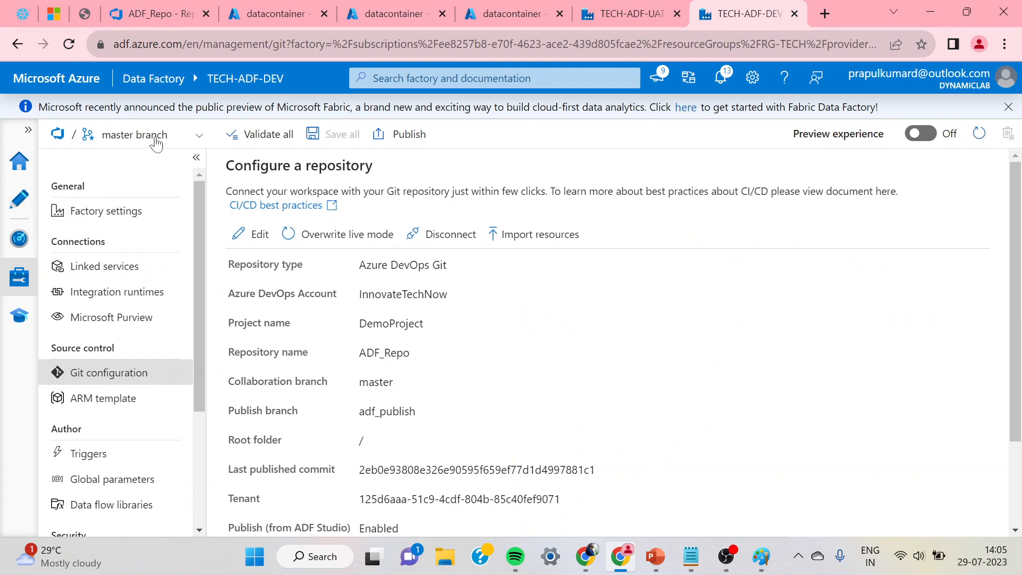
{"action": "left_click", "coordinate": [20, 198]}
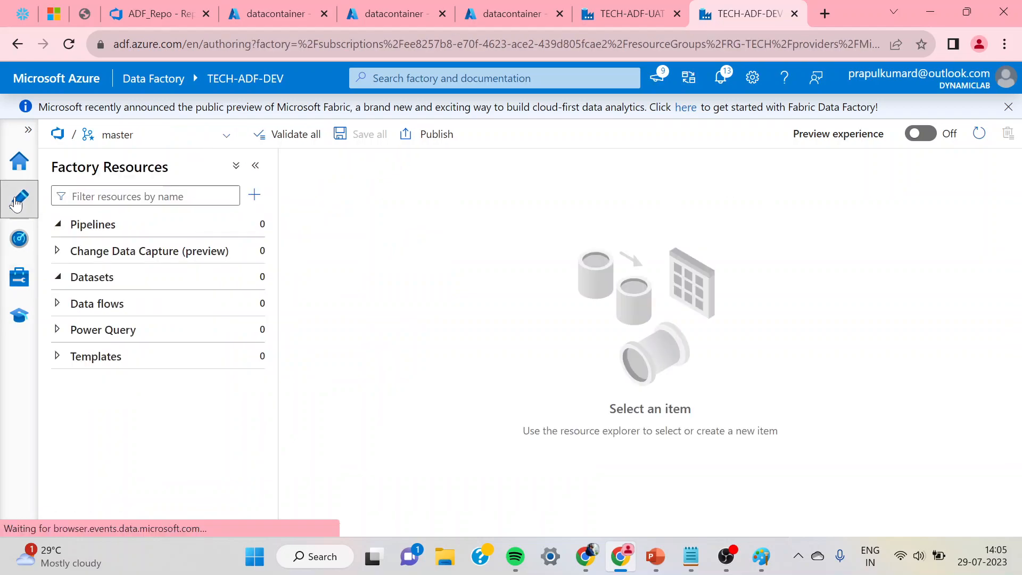
Create a new branch based on master, named user/, the developer's first name and /dev
{"action": "left_click", "coordinate": [200, 137]}
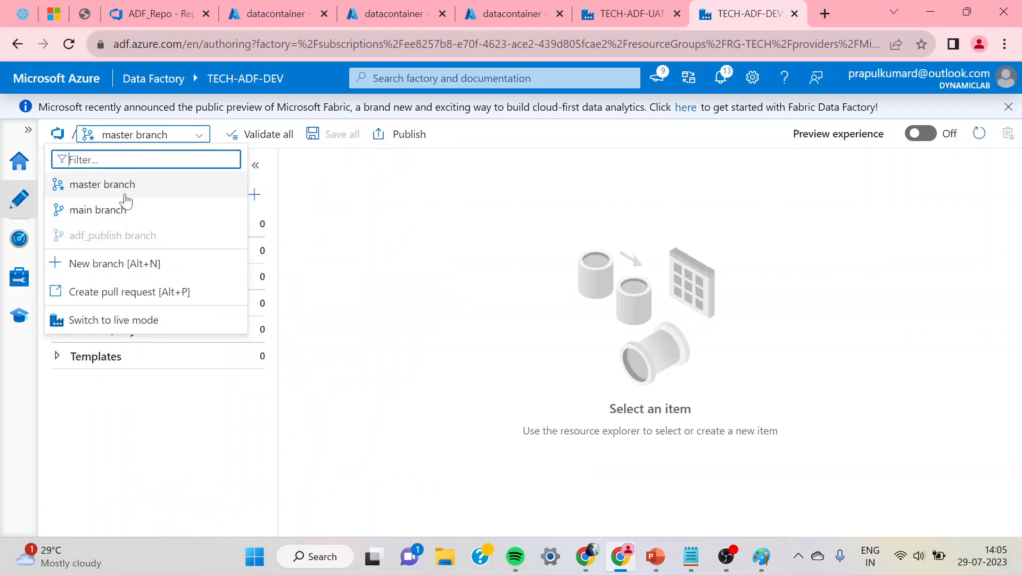
{"action": "left_click", "coordinate": [63, 269]}
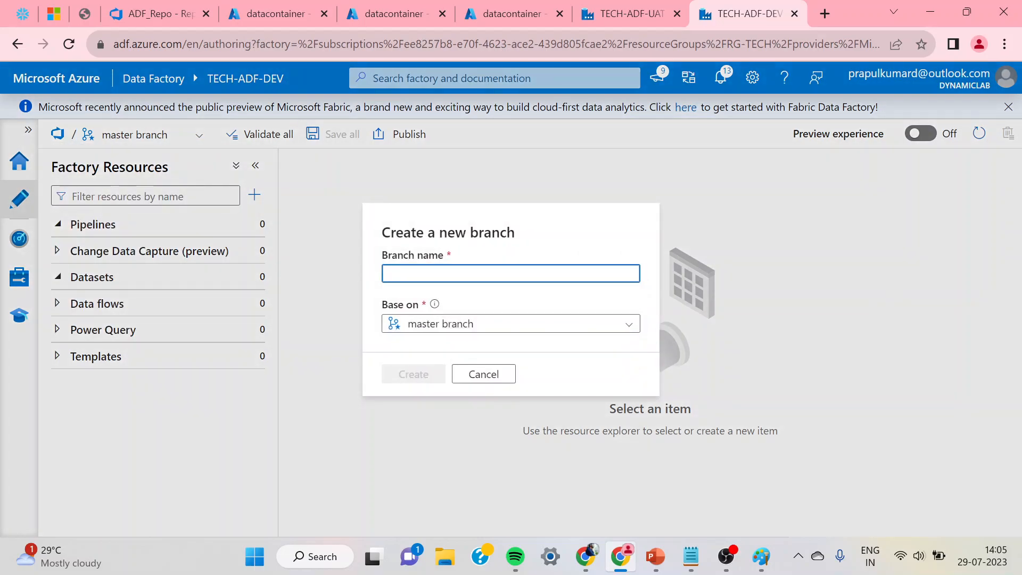
{"action": "type", "text": "user/"}
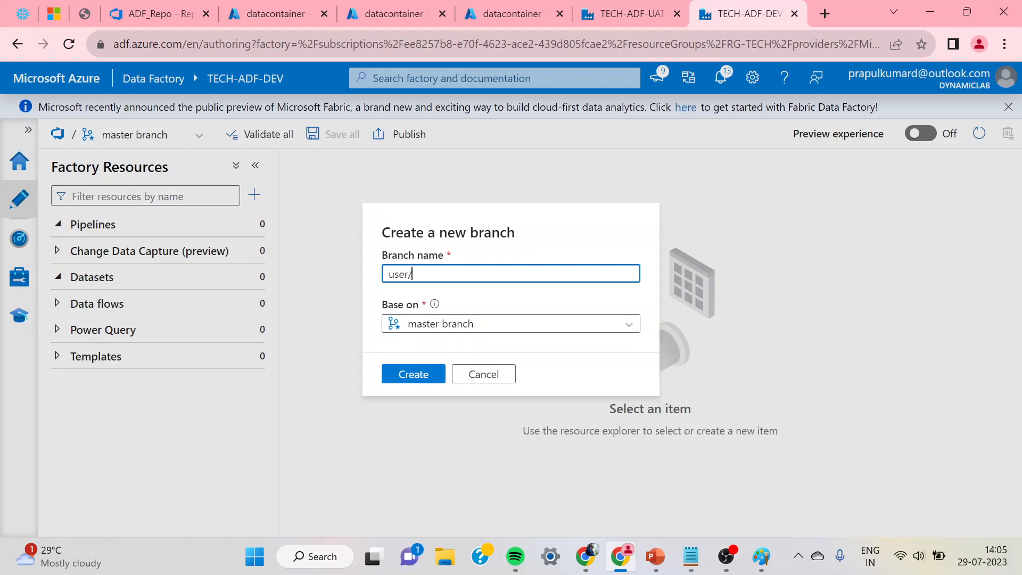
{"action": "type", "text": "prapul/"}
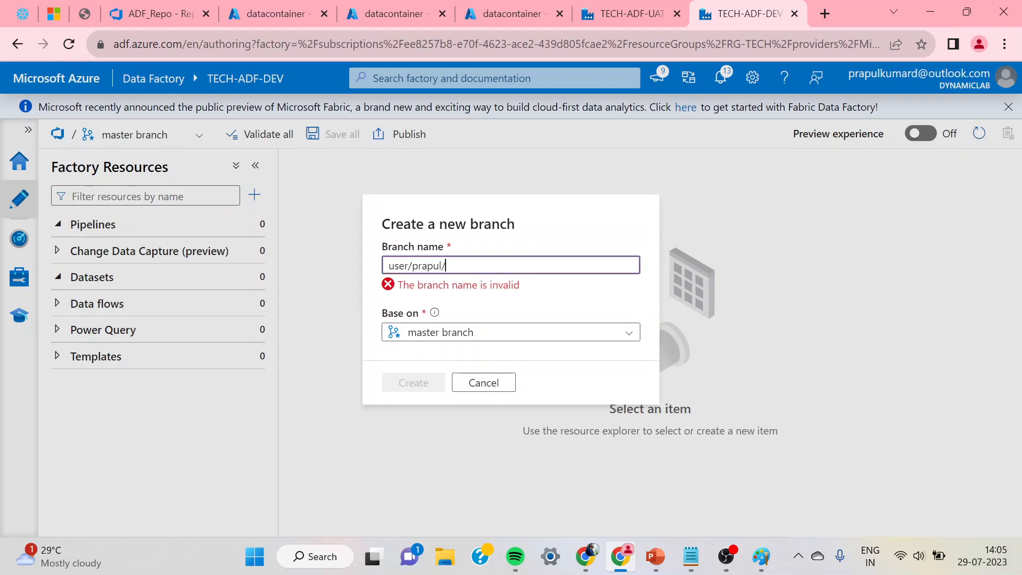
{"action": "type", "text": "dev"}
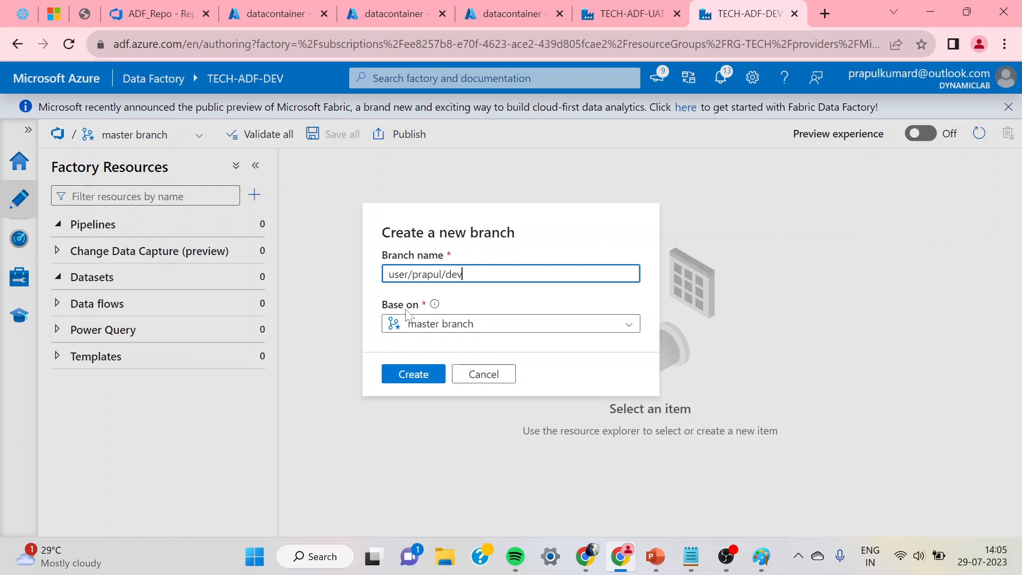
{"action": "left_click", "coordinate": [405, 382]}
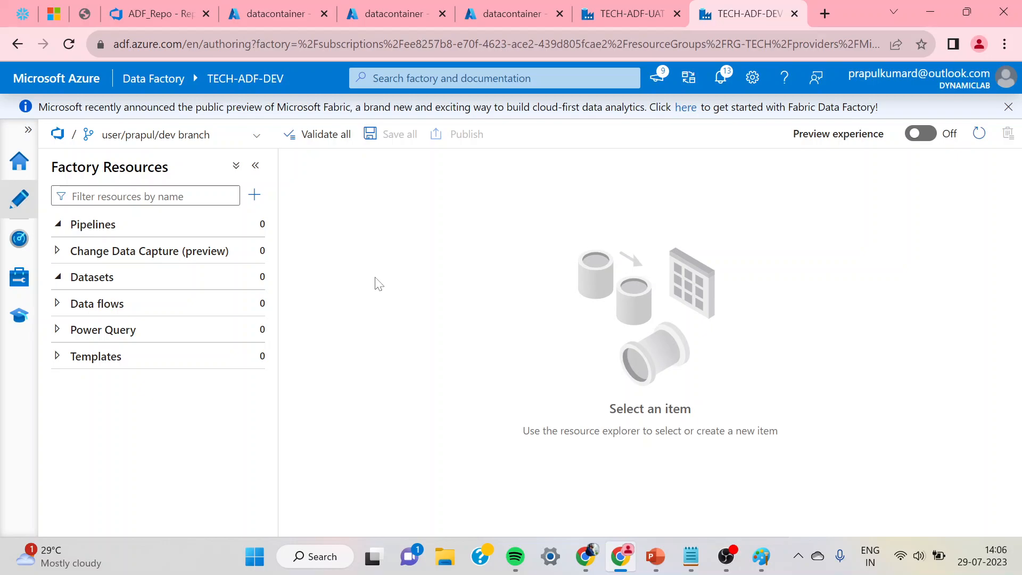
Start a new linked service in the DEV factory using the Azure Data Lake Storage Gen2 data store
{"action": "left_click", "coordinate": [20, 284]}
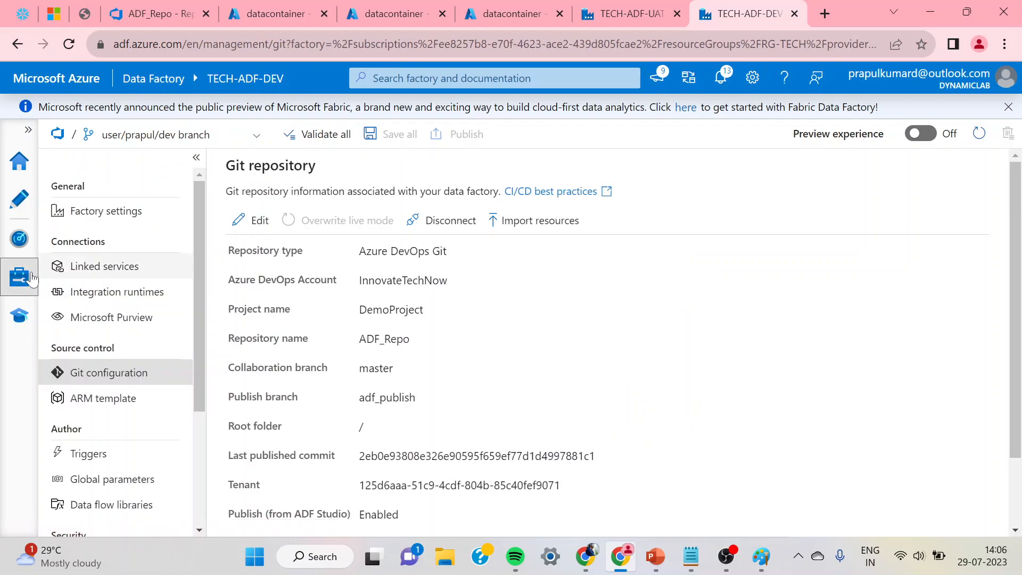
{"action": "left_click", "coordinate": [91, 268]}
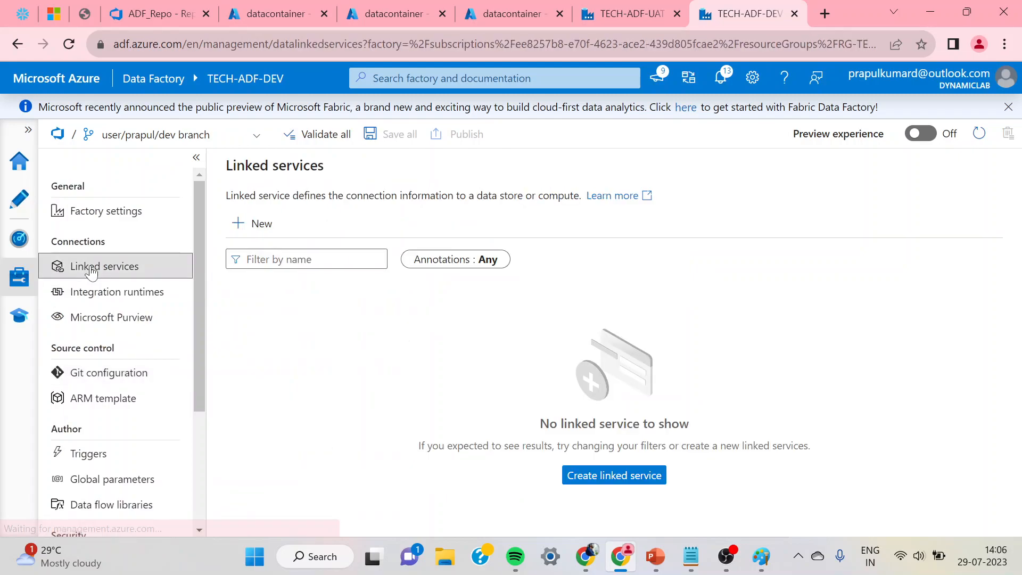
{"action": "left_click", "coordinate": [242, 233]}
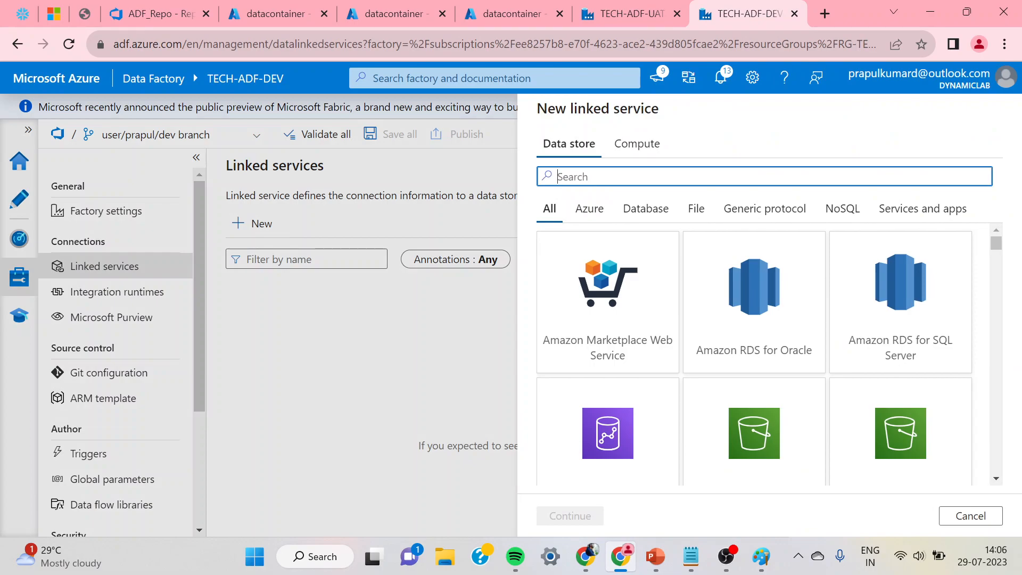
{"action": "type", "text": "data"}
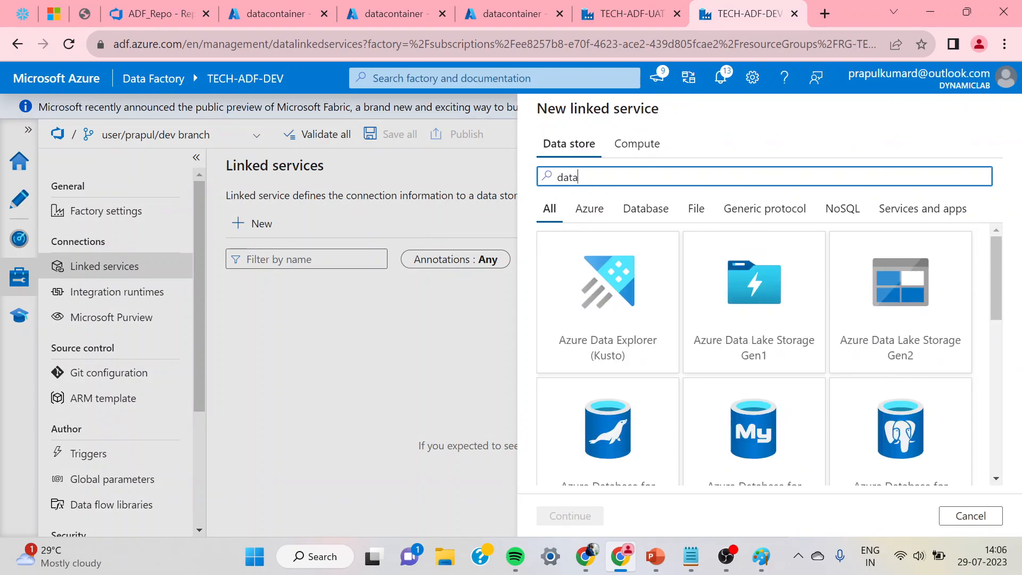
{"action": "left_click", "coordinate": [880, 315]}
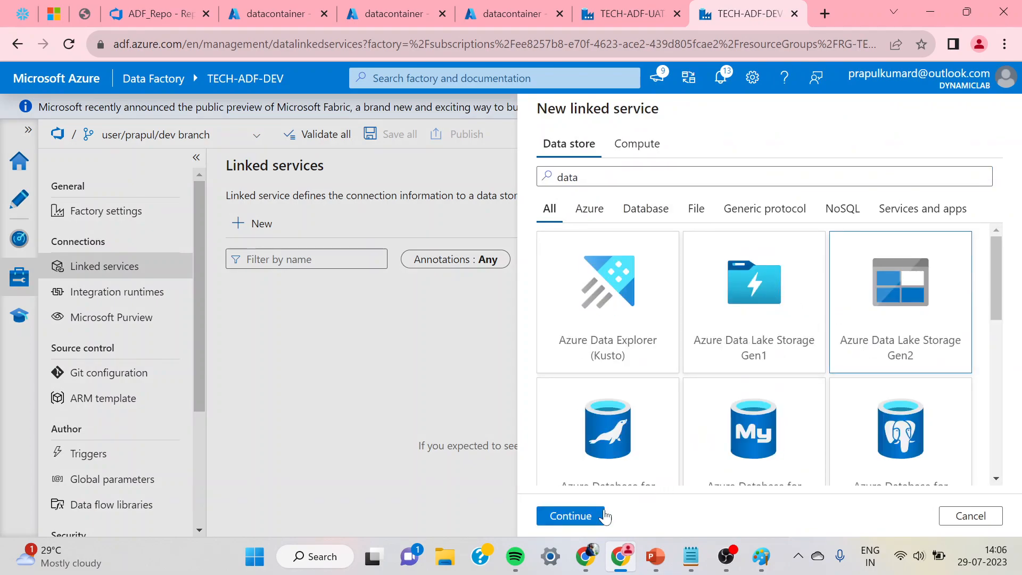
{"action": "left_click", "coordinate": [583, 517]}
Replace the default name of the new linked service with LS_ADLS
{"action": "key", "text": "shift+Left"}
{"action": "key", "text": "shift+Left"}
{"action": "key", "text": "shift+Left"}
{"action": "key", "text": "ctrl+a"}
{"action": "key", "text": "BackSpace"}
{"action": "type", "text": "L"}
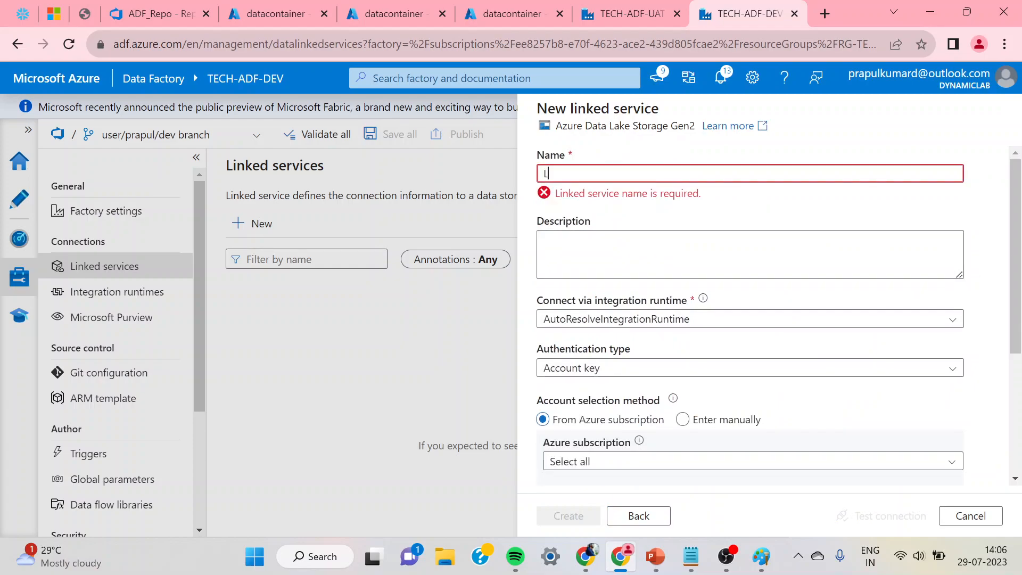
{"action": "type", "text": "S_ADLS"}
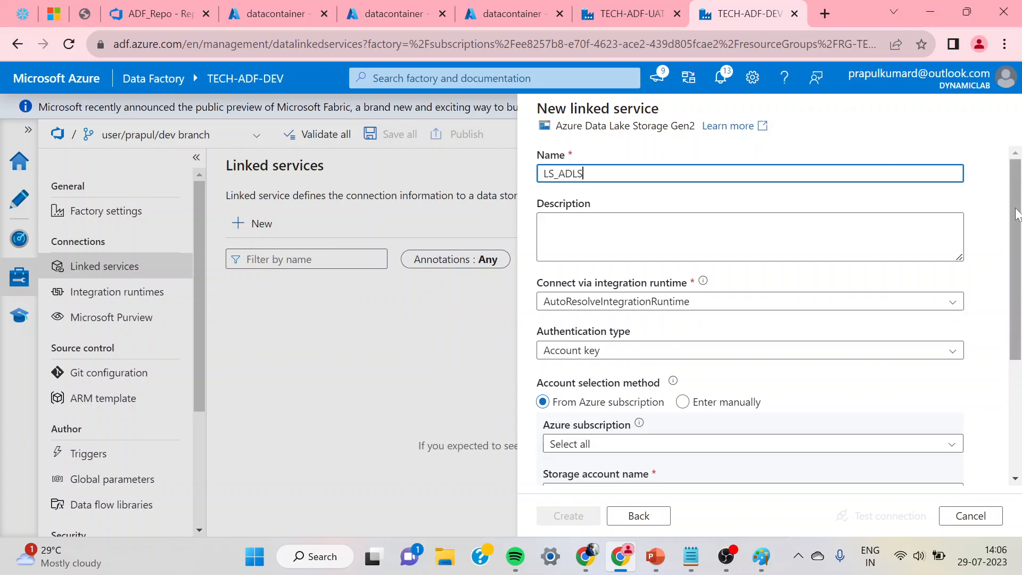
Set the linked service's Azure subscription to Free Trial and its storage account to techadlsdev
{"action": "scroll", "coordinate": [1016, 226], "scroll_direction": "down", "scroll_amount": 4}
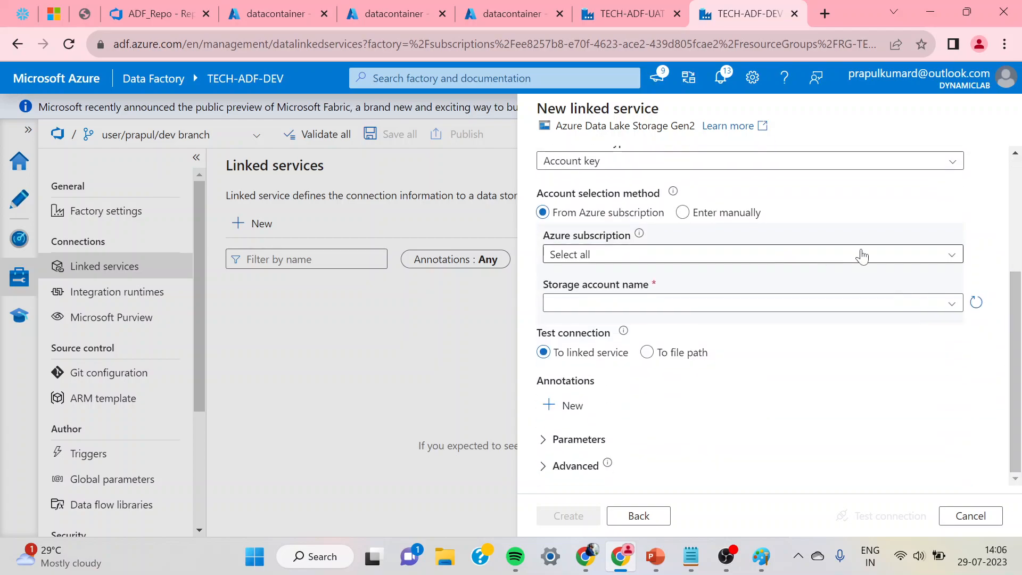
{"action": "left_click", "coordinate": [777, 255]}
{"action": "left_click", "coordinate": [631, 301]}
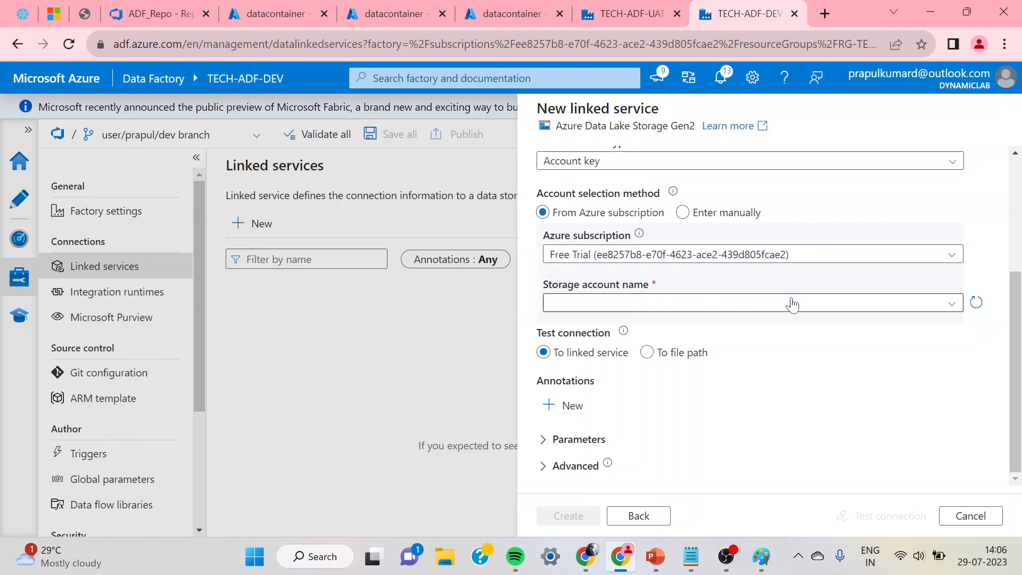
{"action": "left_click", "coordinate": [879, 303]}
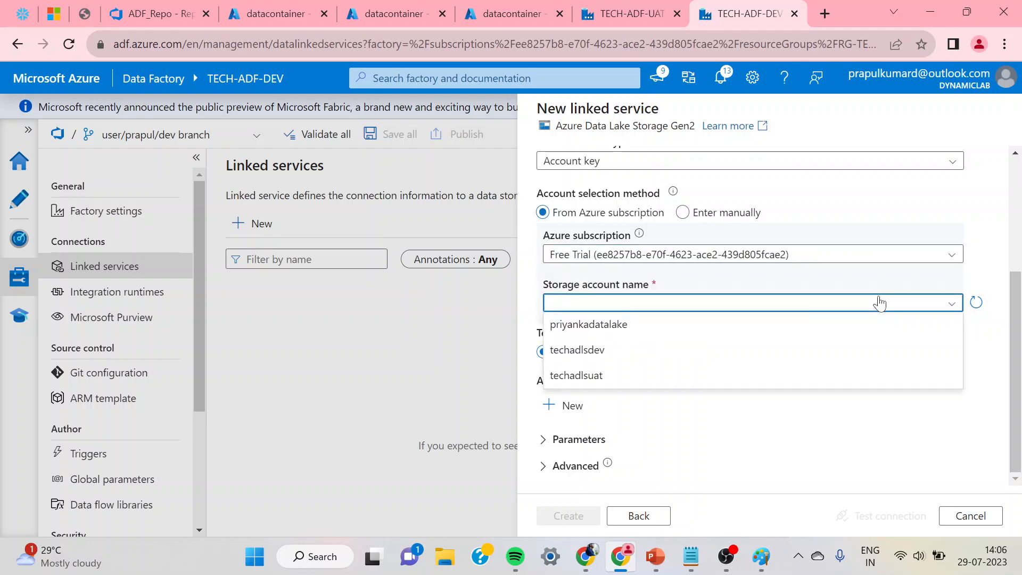
{"action": "left_click", "coordinate": [593, 359]}
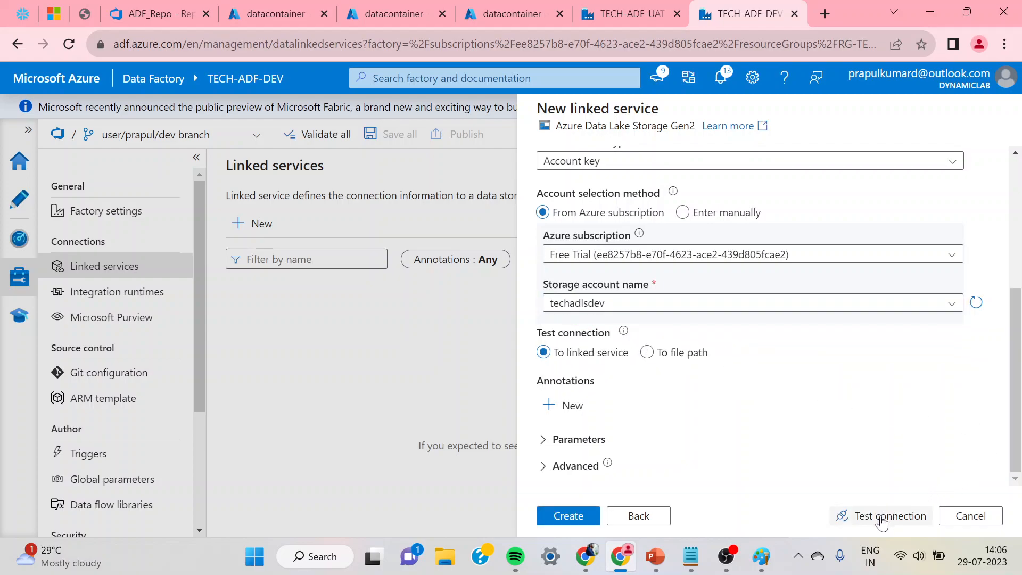
Test the LS_ADLS connection and create the linked service, accepting its immediate publication
{"action": "left_click", "coordinate": [882, 524]}
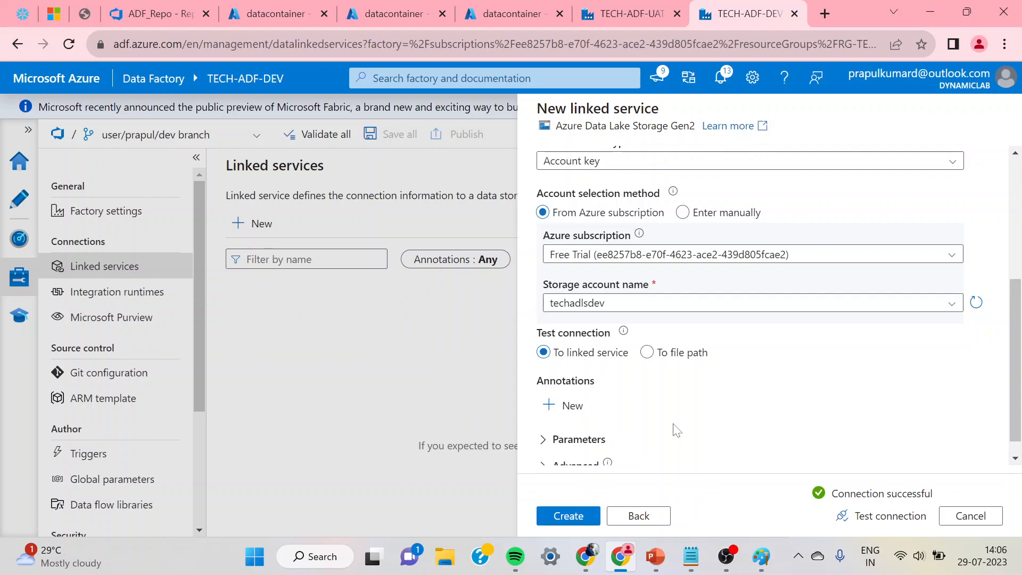
{"action": "left_click", "coordinate": [567, 516]}
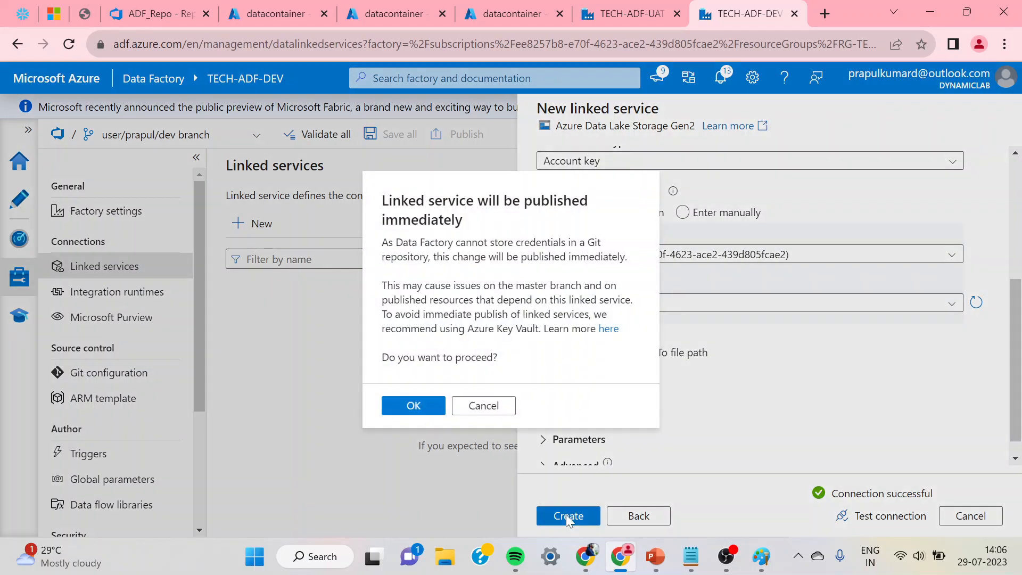
{"action": "left_click", "coordinate": [399, 405]}
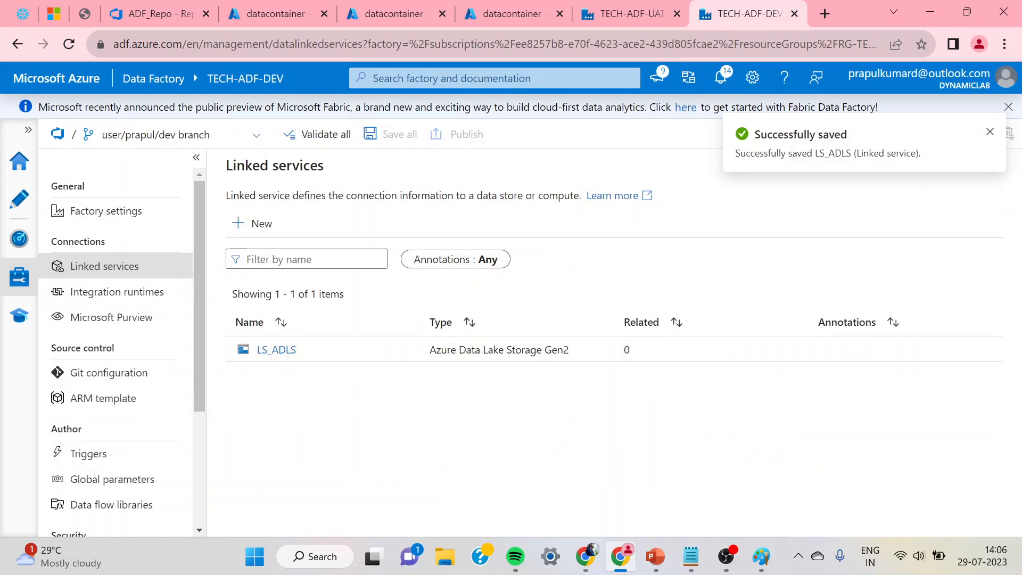
Create a new pipeline in the authoring workspace named PL_COPY_ADLS_TO_ADLS and hide its properties
{"action": "left_click", "coordinate": [18, 202]}
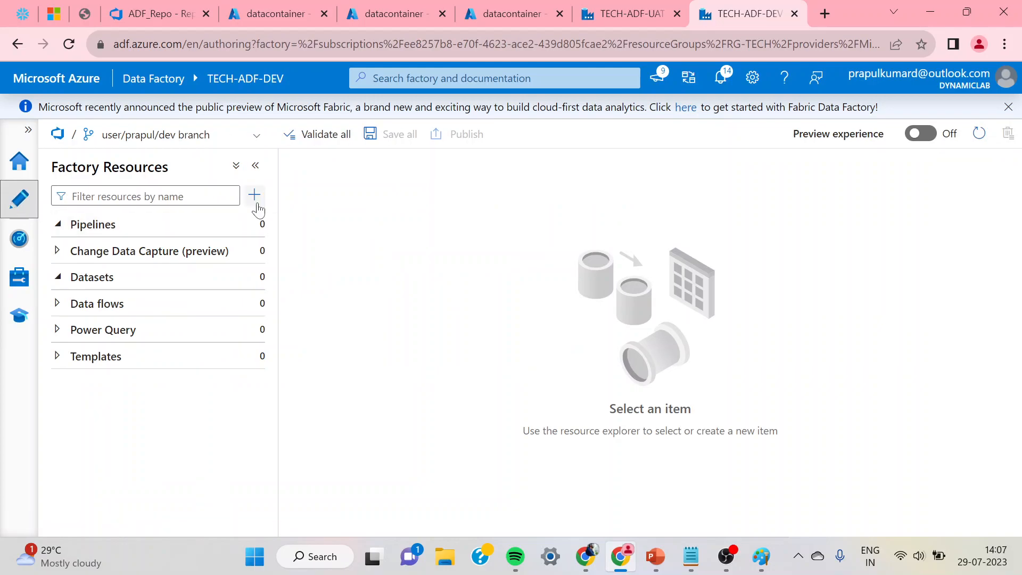
{"action": "left_click", "coordinate": [256, 198]}
{"action": "mouse_move", "coordinate": [338, 221]}
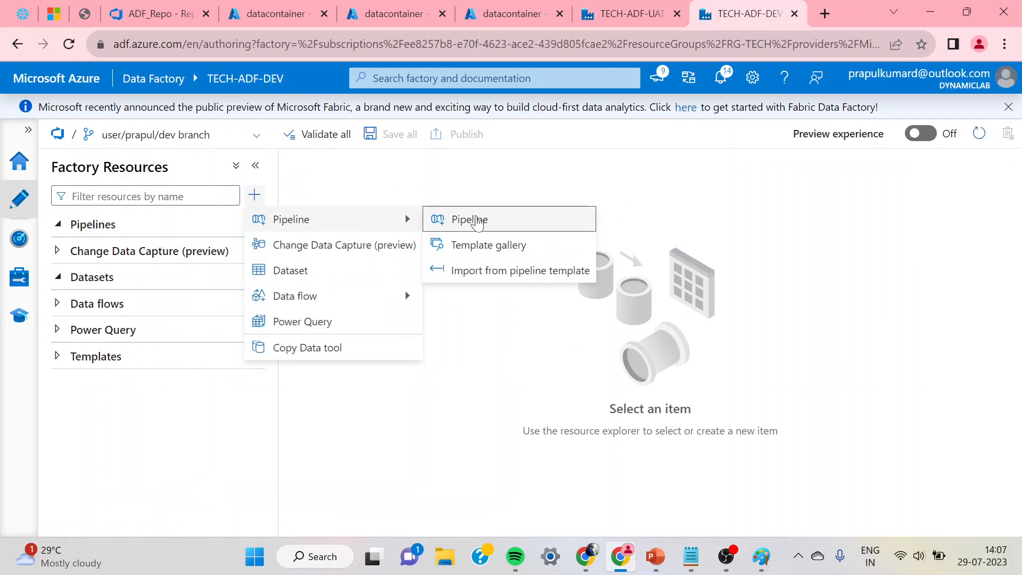
{"action": "left_click", "coordinate": [473, 219]}
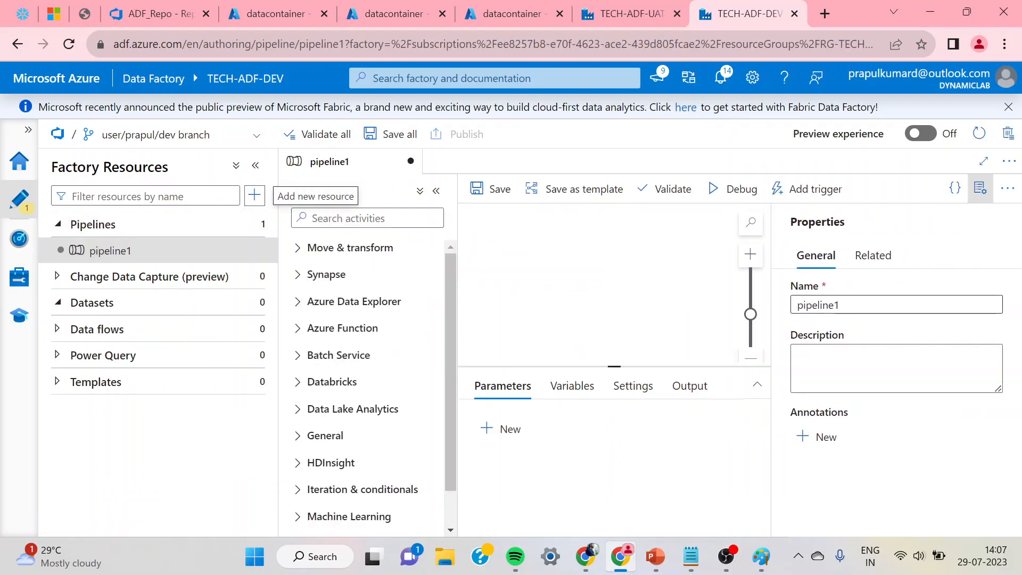
{"action": "key", "text": "BackSpace"}
{"action": "type", "text": "PL_COPY_"}
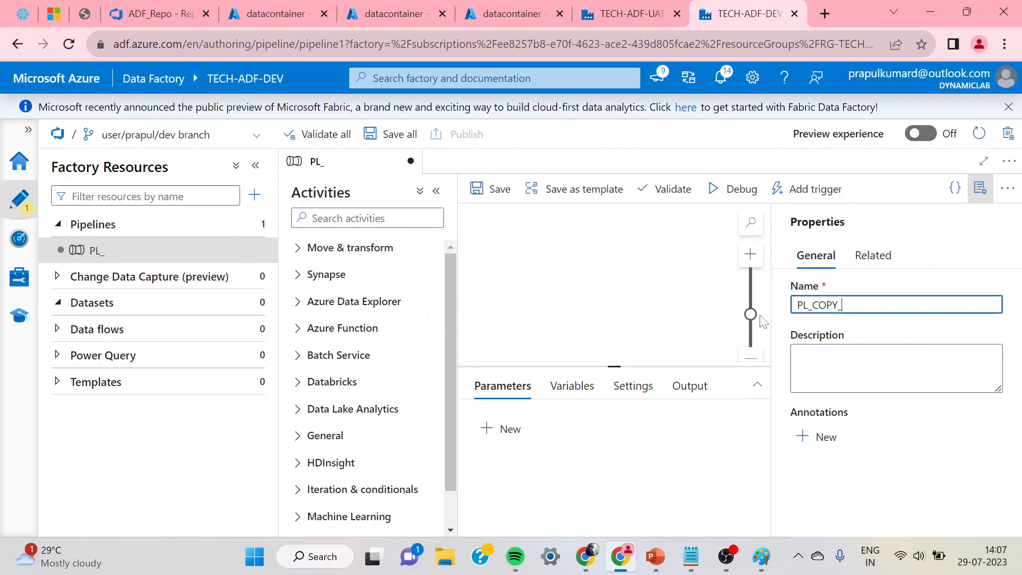
{"action": "type", "text": "ADLS-"}
{"action": "type", "text": "T"}
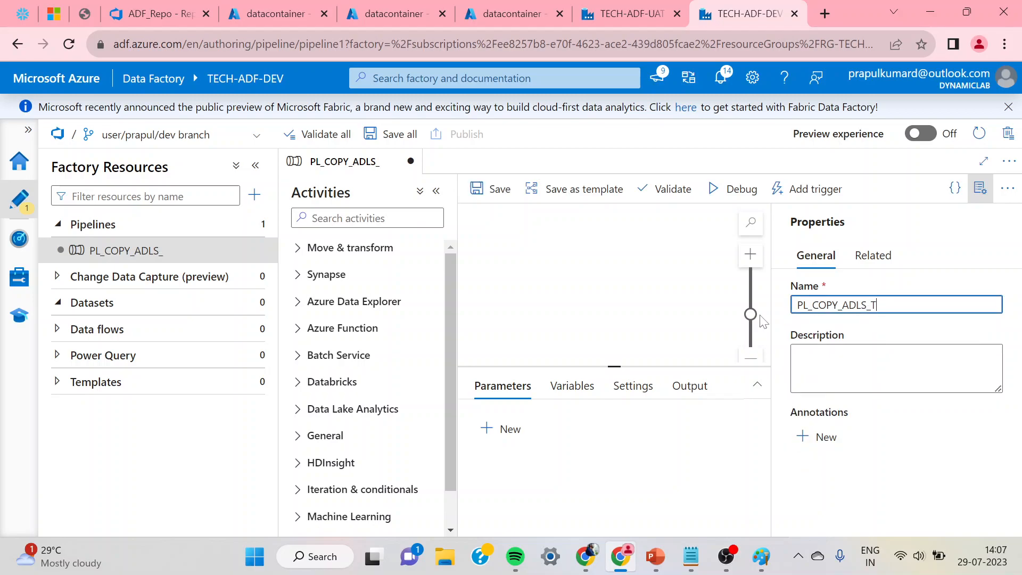
{"action": "type", "text": "O_ADLS"}
{"action": "left_click", "coordinate": [980, 188]}
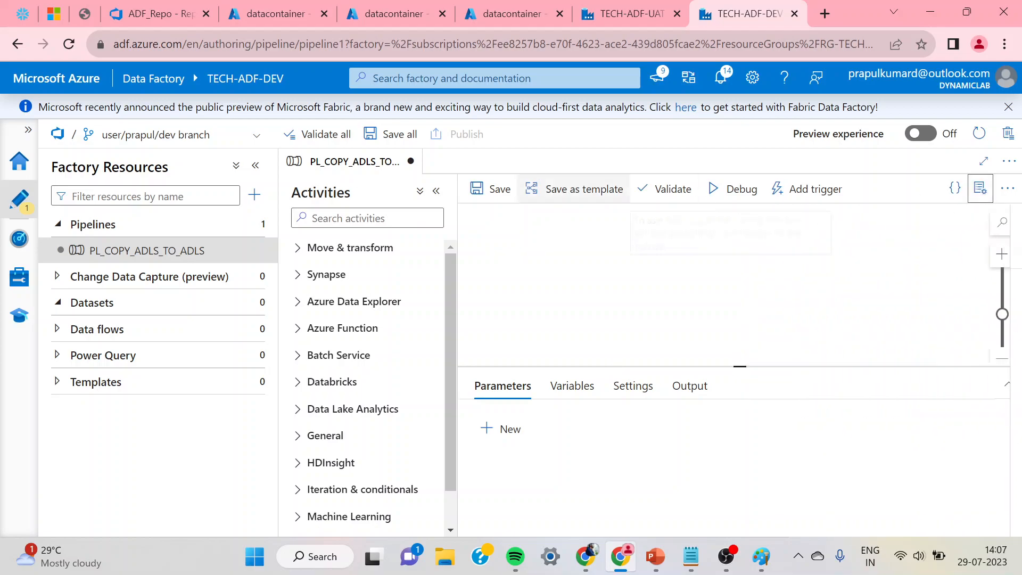
Add a Copy data activity to the pipeline canvas and name it ACT_COPY
{"action": "left_click", "coordinate": [368, 218]}
{"action": "type", "text": "COPY"}
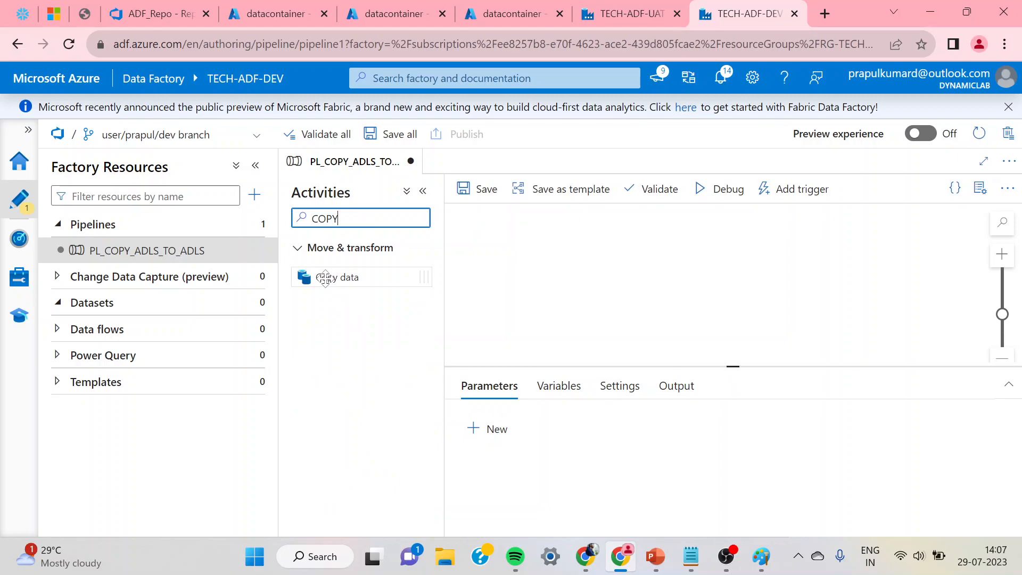
{"action": "left_click_drag", "start_coordinate": [321, 276], "coordinate": [659, 239]}
{"action": "left_click_drag", "start_coordinate": [697, 425], "coordinate": [603, 451]}
{"action": "key", "text": "BackSpace"}
{"action": "type", "text": "ACT"}
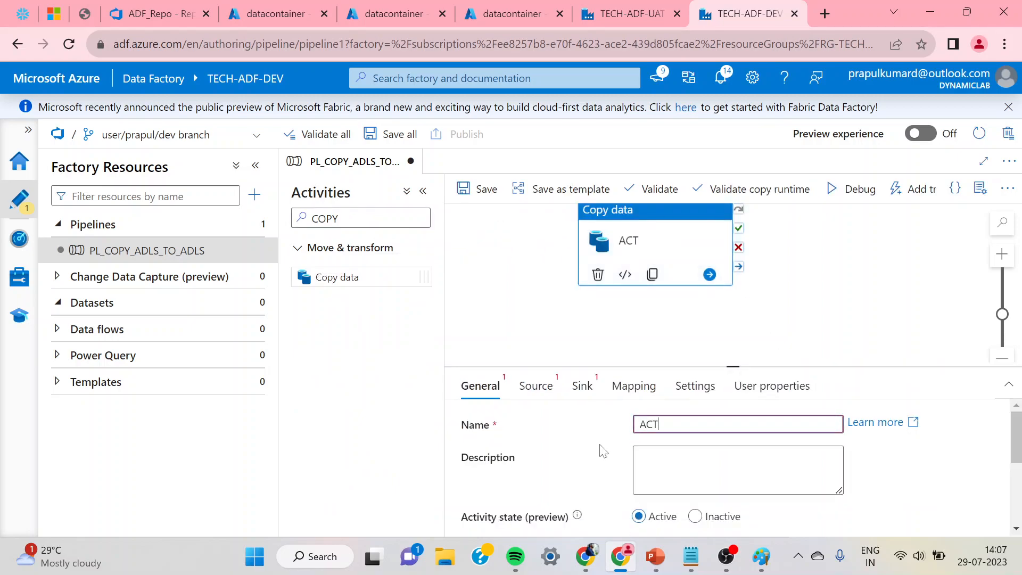
{"action": "type", "text": "_COPY"}
Start a new source dataset for the copy activity using Azure Data Lake Storage Gen2 and the DelimitedText format
{"action": "left_click_drag", "start_coordinate": [732, 366], "coordinate": [688, 226]}
{"action": "left_click", "coordinate": [536, 227]}
{"action": "left_click", "coordinate": [871, 269]}
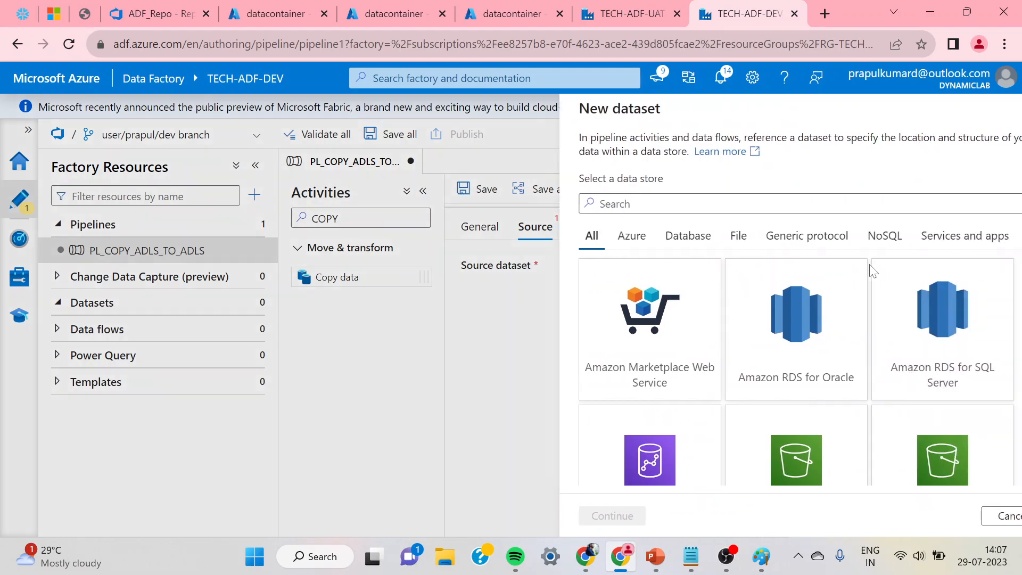
{"action": "type", "text": "dat"}
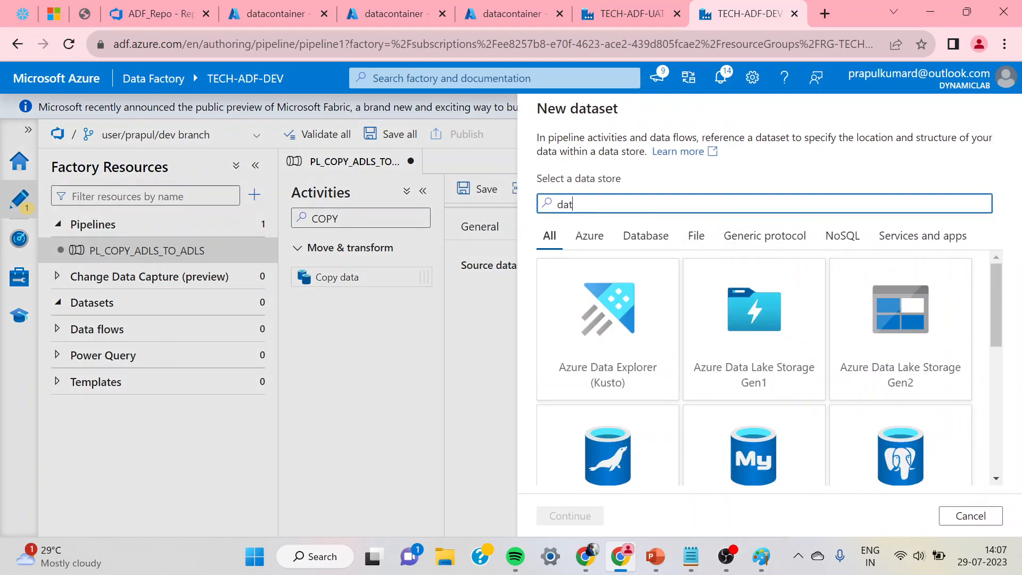
{"action": "left_click", "coordinate": [956, 356]}
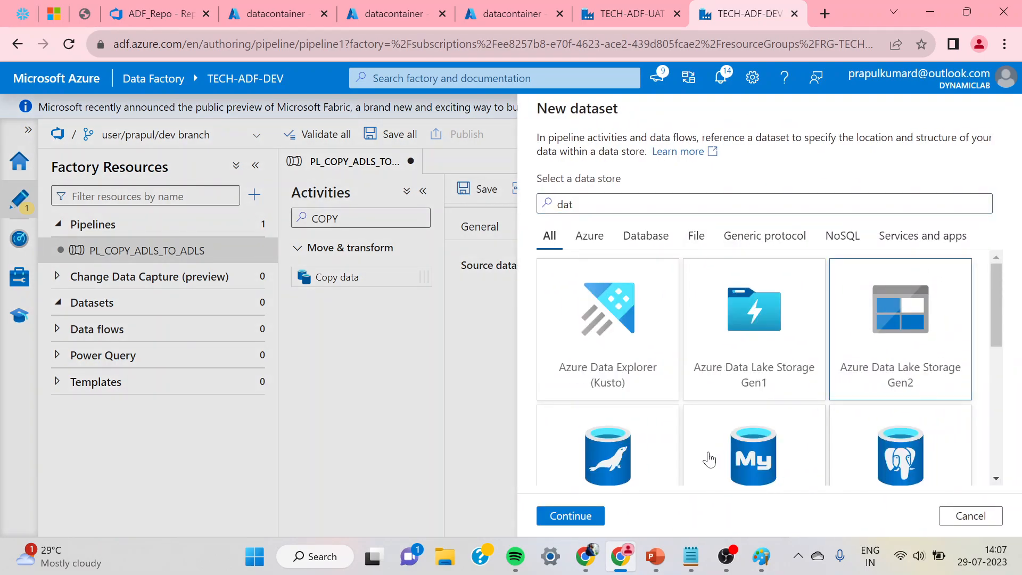
{"action": "left_click", "coordinate": [583, 517]}
{"action": "left_click", "coordinate": [891, 247]}
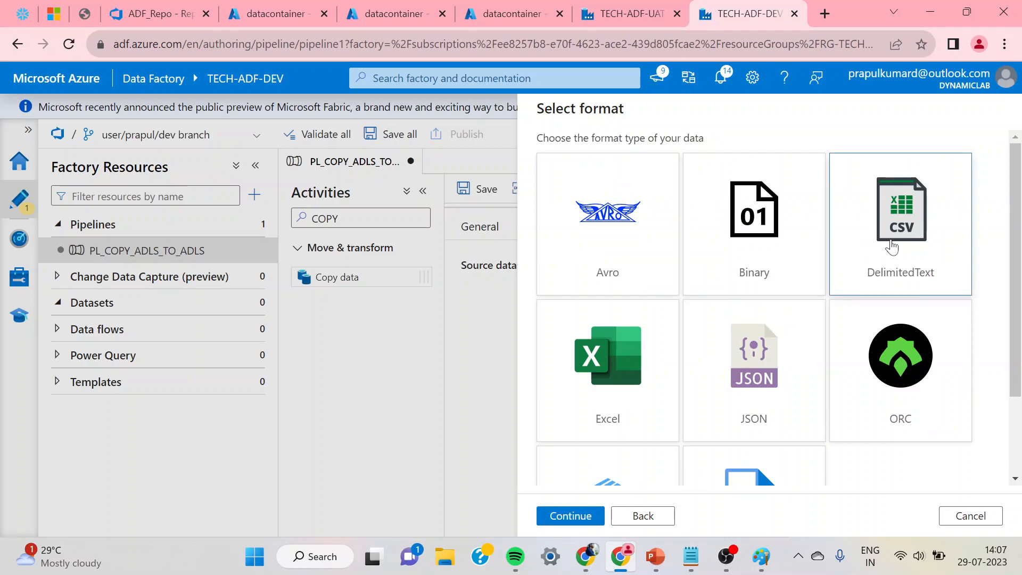
{"action": "left_click", "coordinate": [567, 517]}
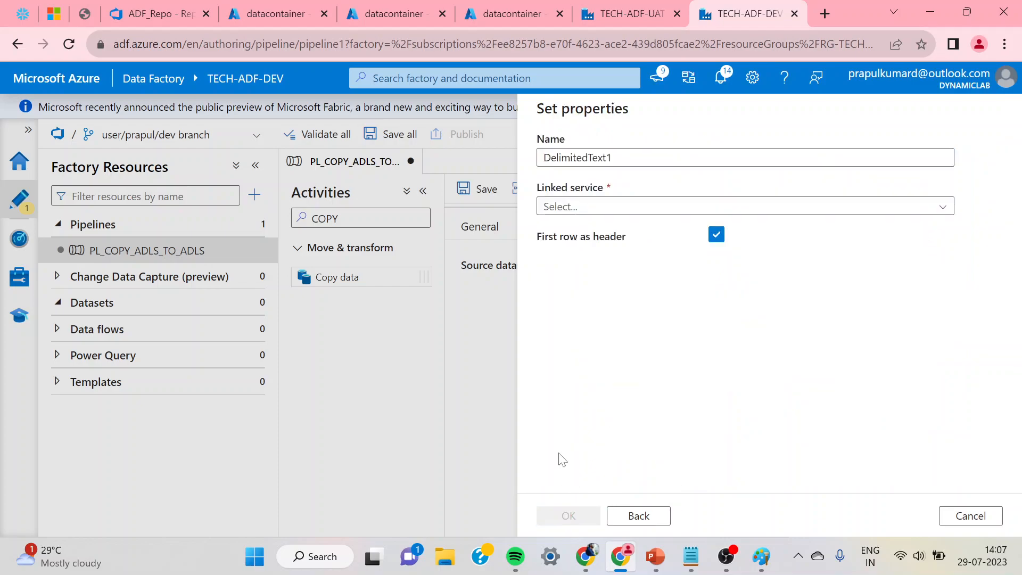
Name the source dataset DS_READ and assign it the LS_ADLS linked service
{"action": "left_click", "coordinate": [630, 151]}
{"action": "key", "text": "ctrl+a"}
{"action": "key", "text": "BackSpace"}
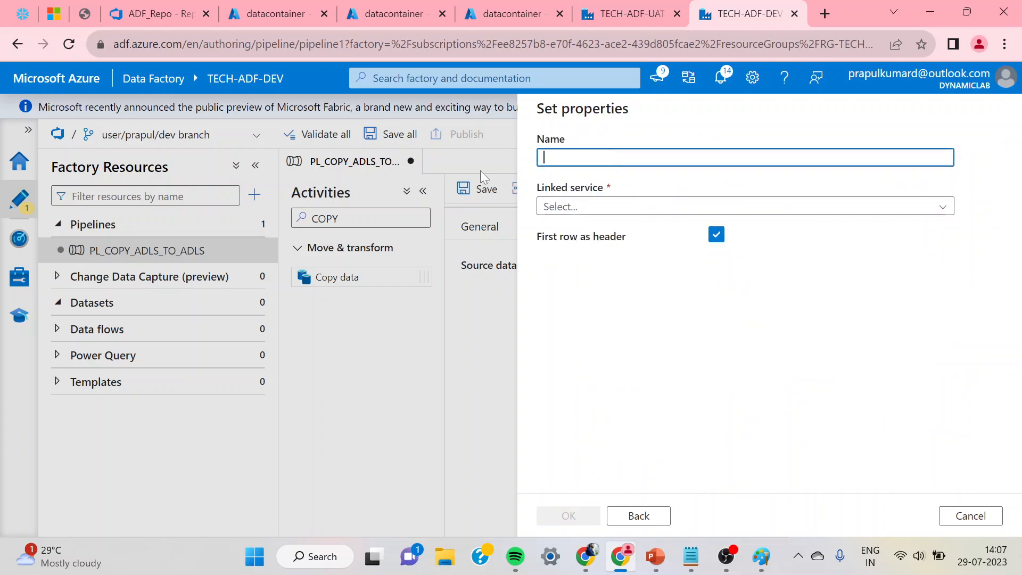
{"action": "type", "text": "DS_READ"}
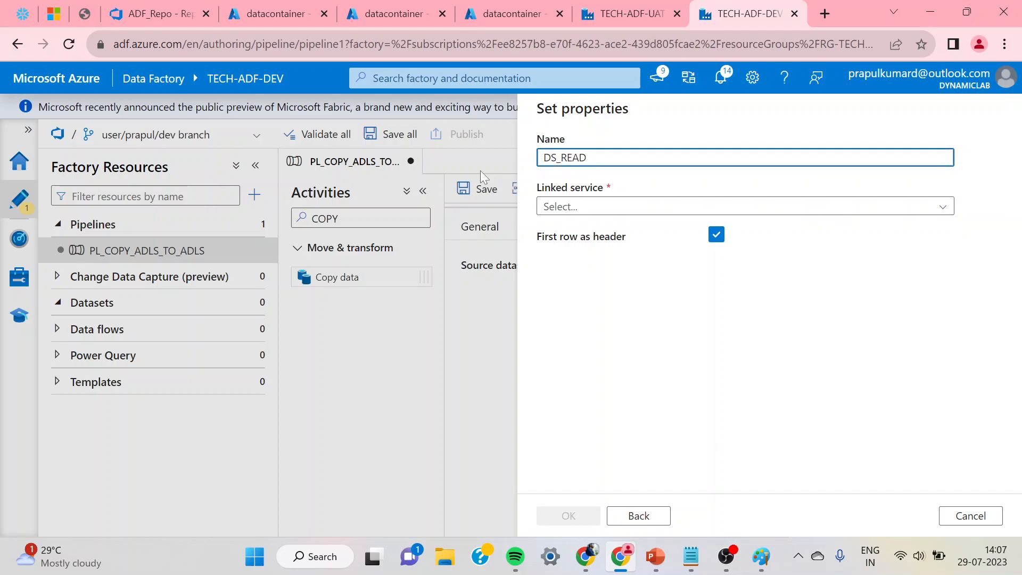
{"action": "left_click", "coordinate": [940, 206]}
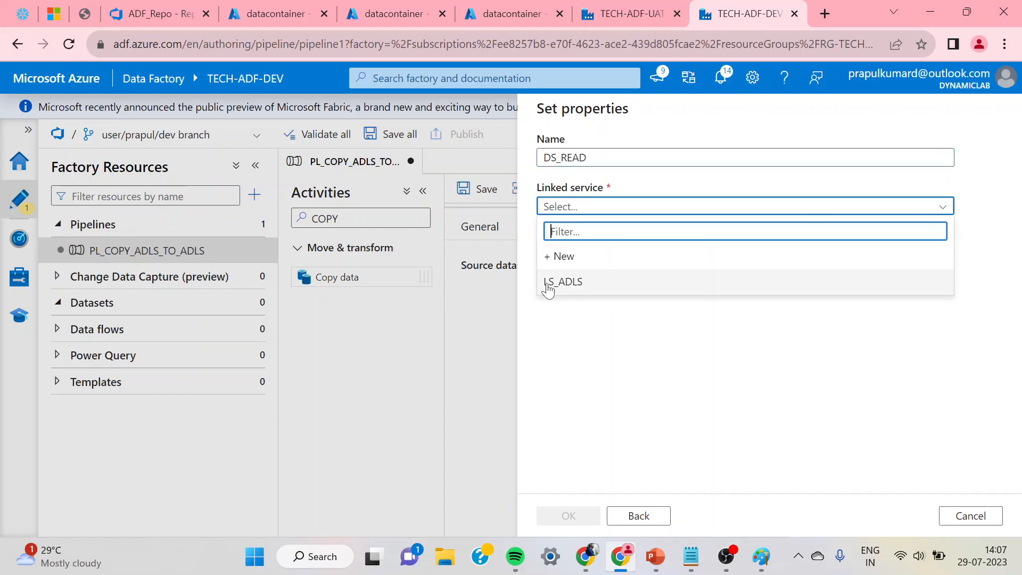
{"action": "left_click", "coordinate": [548, 285]}
Set the source dataset's file path to datacontainer/SRC_Oracle/HR.EMPLOYEES.csv and create the dataset
{"action": "left_click", "coordinate": [966, 252]}
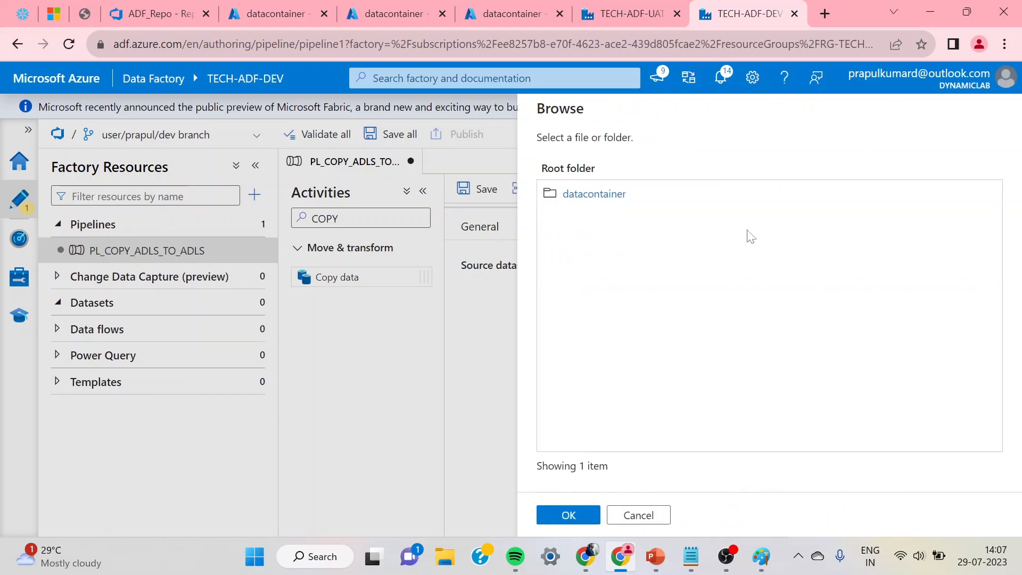
{"action": "left_click", "coordinate": [578, 197]}
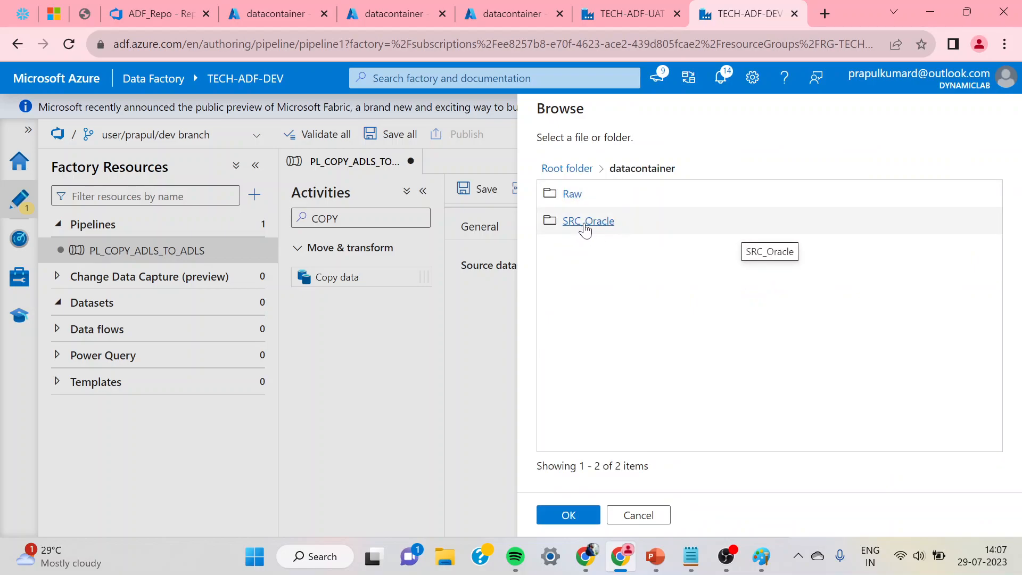
{"action": "left_click", "coordinate": [592, 231]}
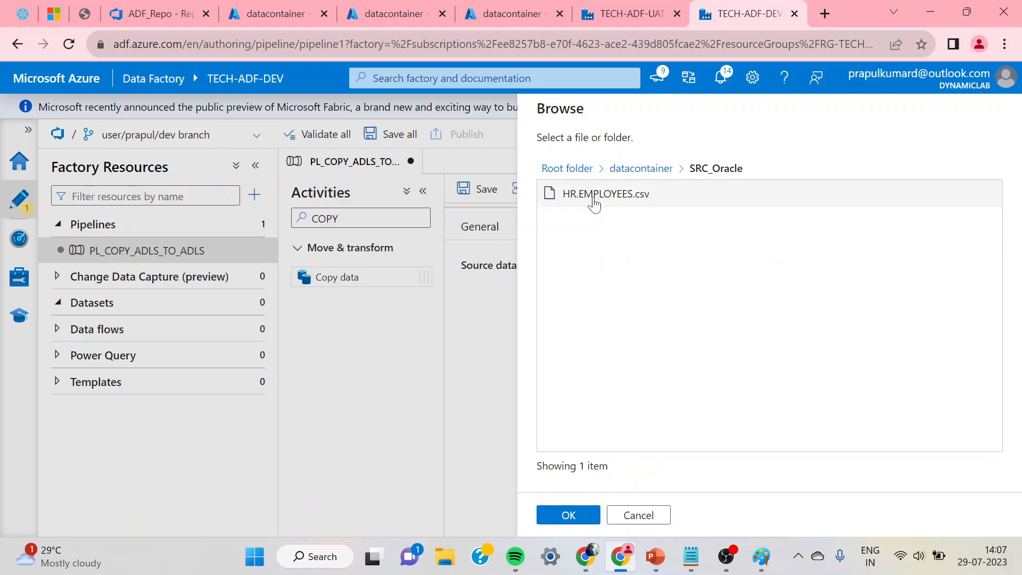
{"action": "left_click", "coordinate": [594, 201]}
{"action": "left_click", "coordinate": [568, 515]}
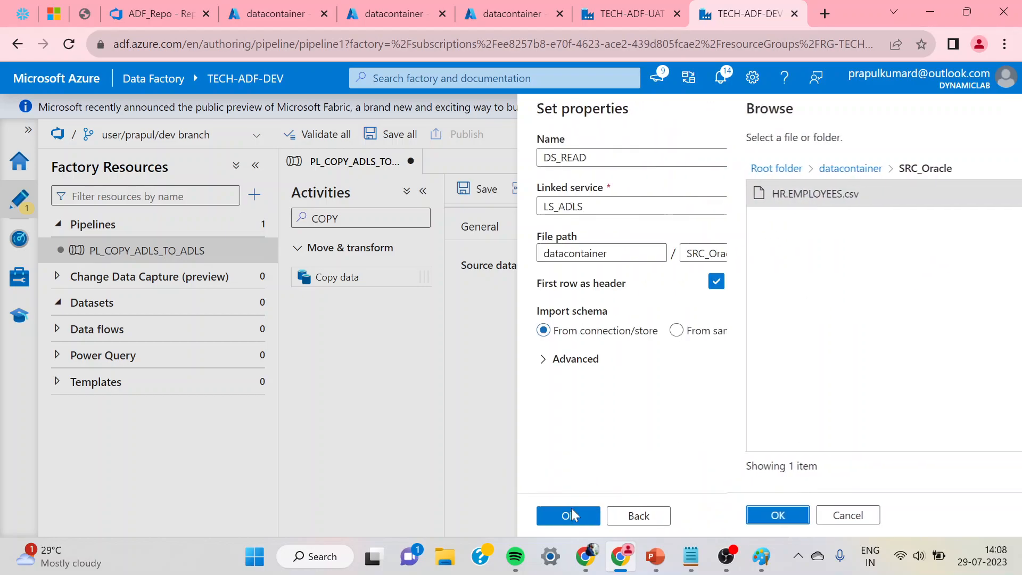
{"action": "left_click", "coordinate": [574, 521]}
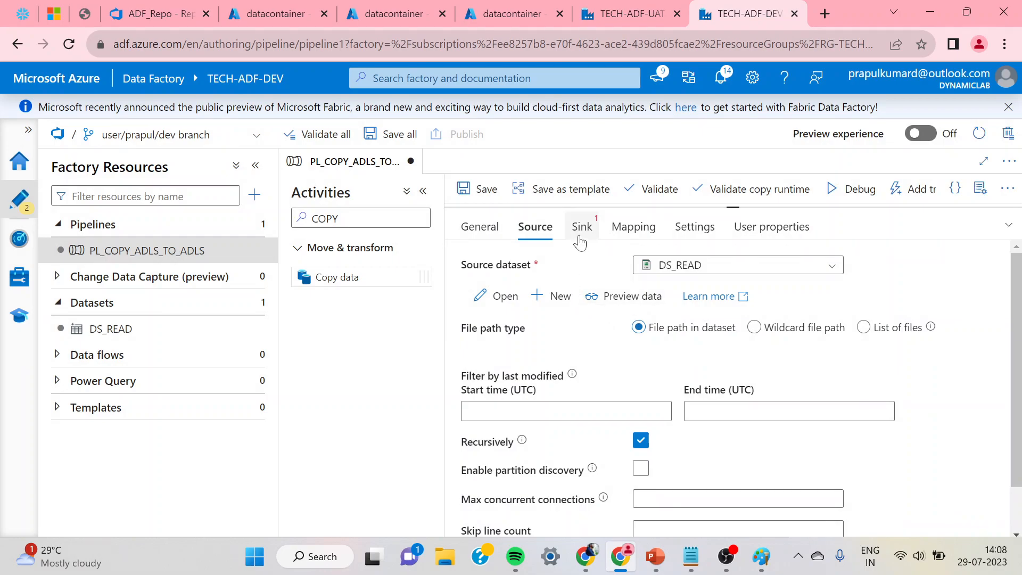
Start a new sink dataset for the copy activity using Azure Data Lake Storage Gen2 and the DelimitedText format
{"action": "left_click", "coordinate": [580, 241]}
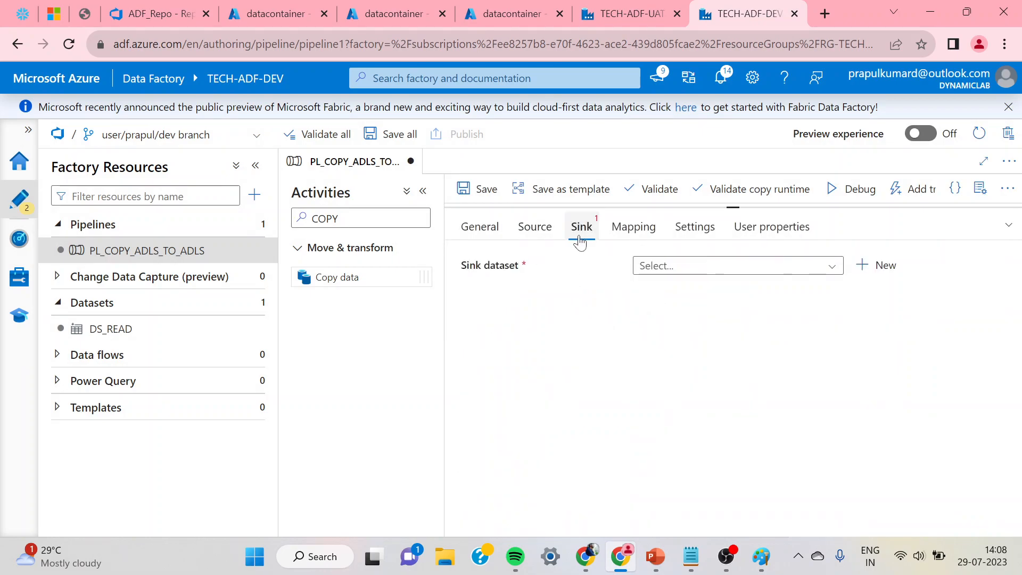
{"action": "left_click", "coordinate": [860, 269]}
{"action": "left_click", "coordinate": [755, 209]}
{"action": "type", "text": "D"}
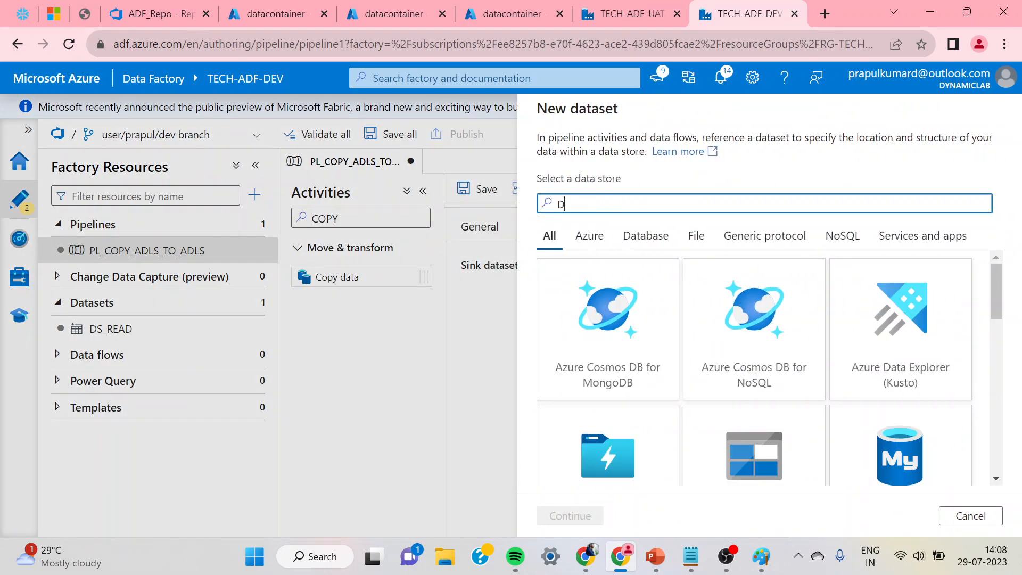
{"action": "type", "text": "at"}
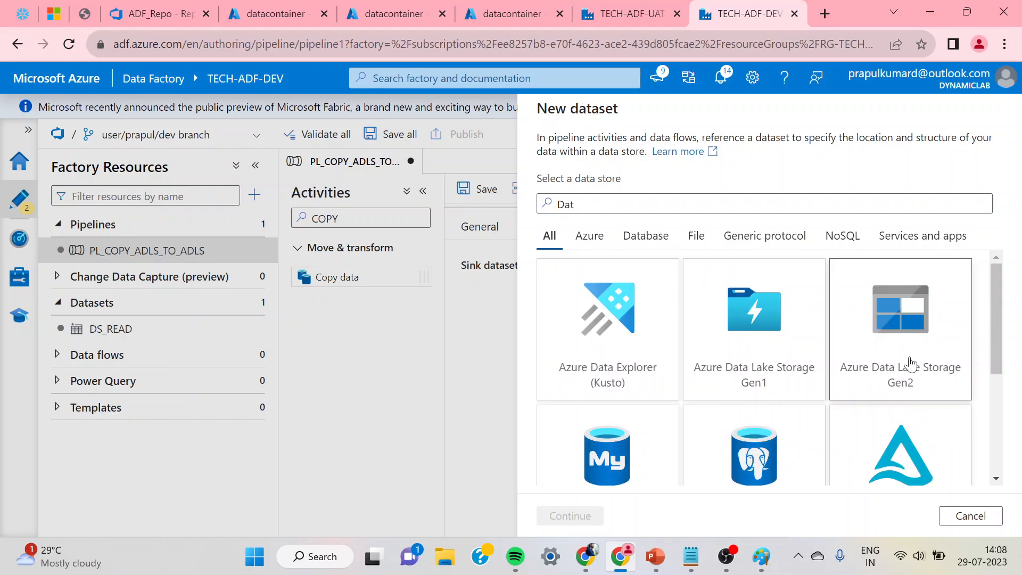
{"action": "left_click", "coordinate": [912, 361]}
{"action": "left_click", "coordinate": [569, 515]}
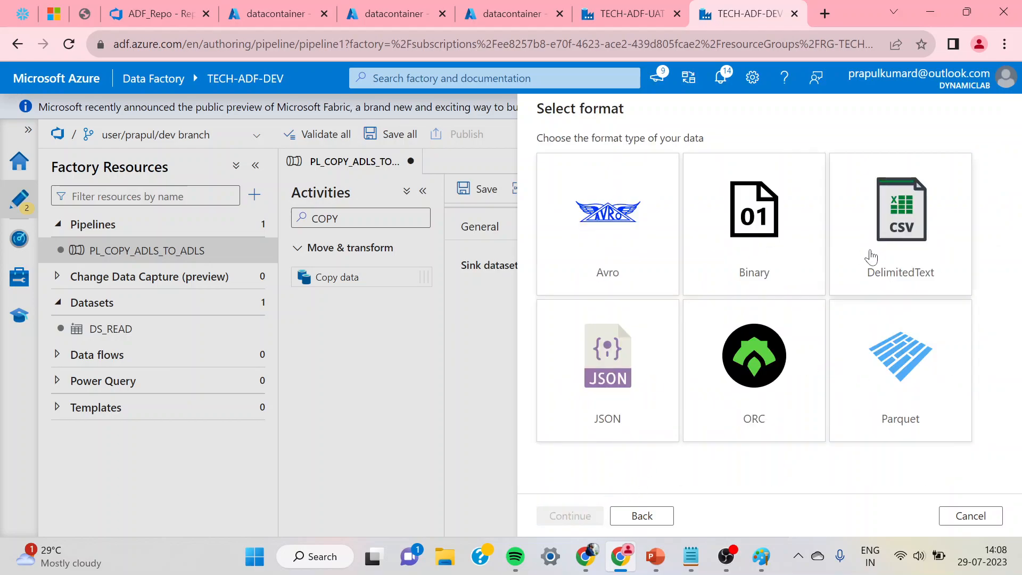
{"action": "left_click", "coordinate": [905, 250]}
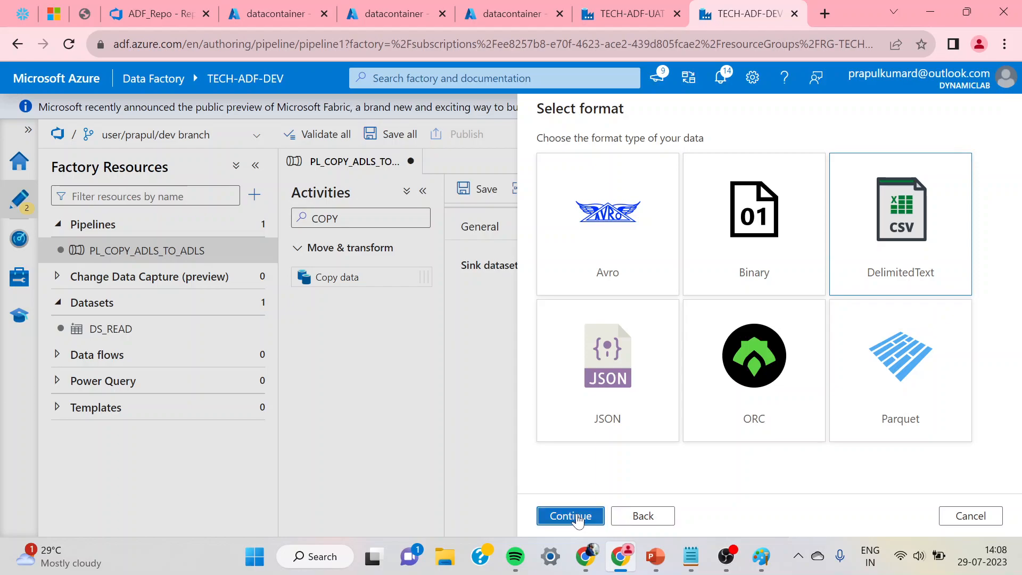
{"action": "left_click", "coordinate": [581, 516]}
Name the sink dataset DS_WRITE and assign it the LS_ADLS linked service
{"action": "left_click_drag", "start_coordinate": [617, 157], "coordinate": [527, 165]}
{"action": "key", "text": "BackSpace"}
{"action": "type", "text": "DS_WRITE"}
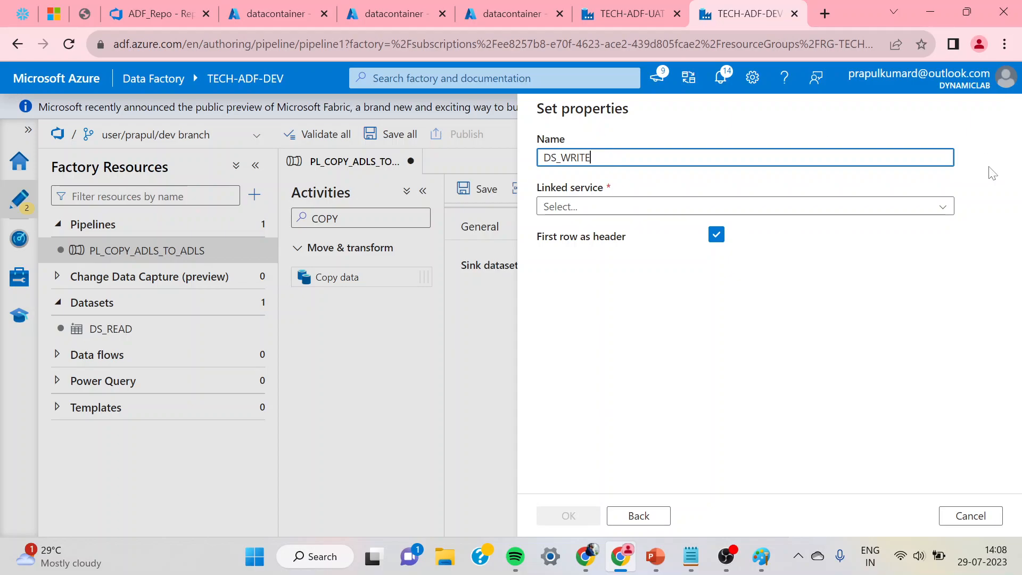
{"action": "left_click", "coordinate": [924, 206]}
{"action": "left_click", "coordinate": [566, 285]}
Set the sink dataset's file path to the datacontainer/Raw folder and create the dataset
{"action": "left_click", "coordinate": [965, 253]}
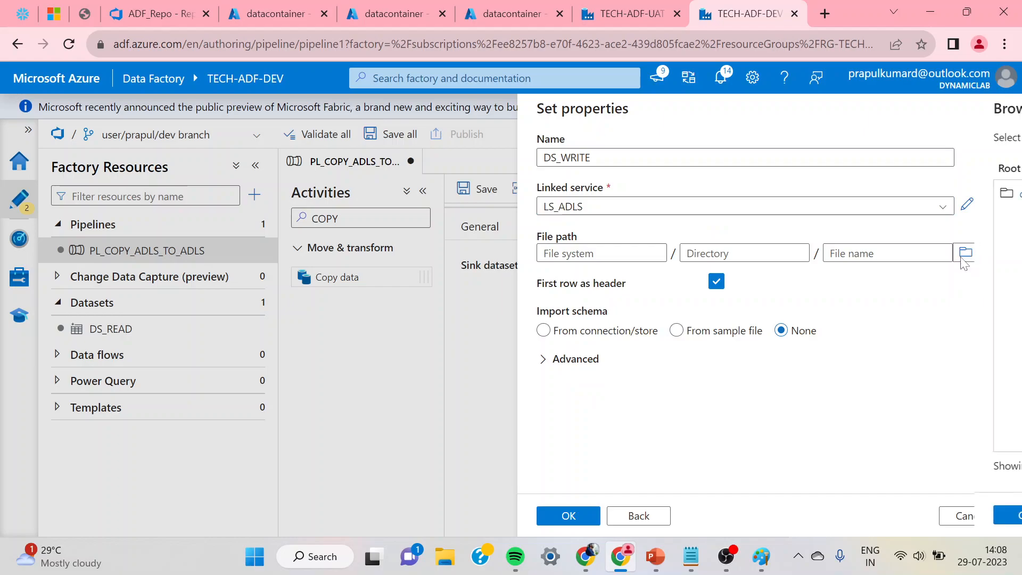
{"action": "left_click", "coordinate": [596, 194]}
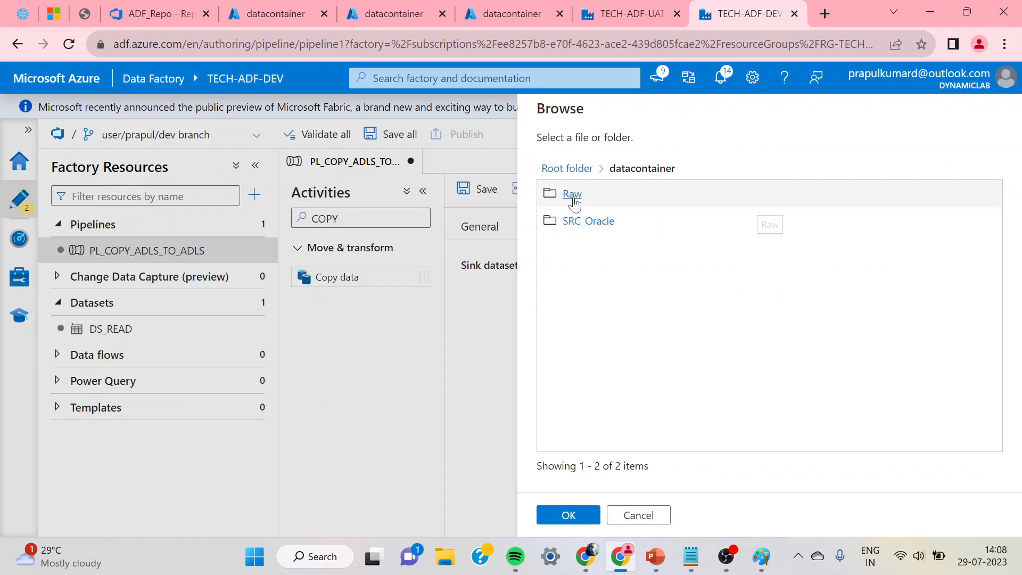
{"action": "left_click", "coordinate": [578, 202]}
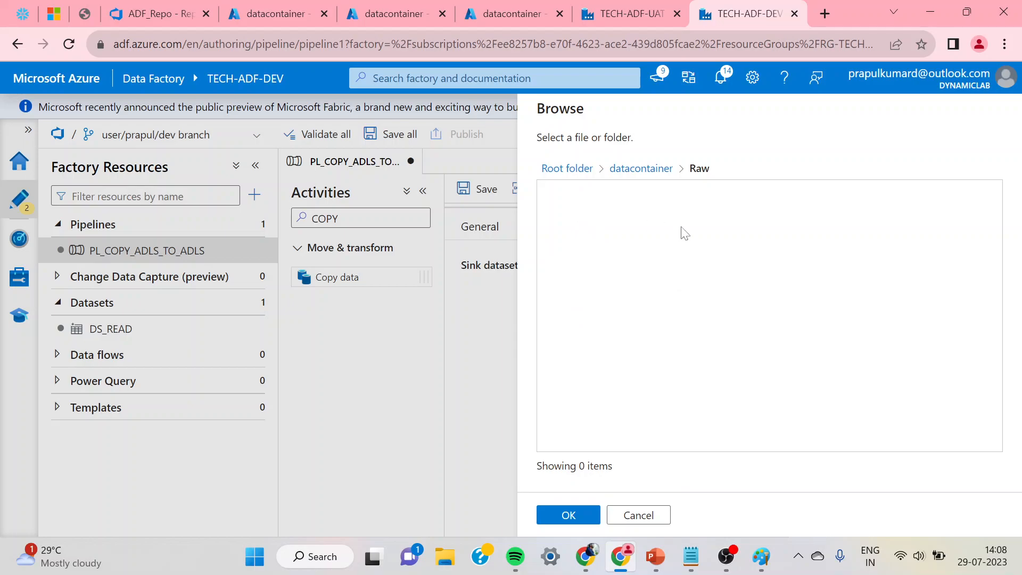
{"action": "left_click", "coordinate": [570, 520]}
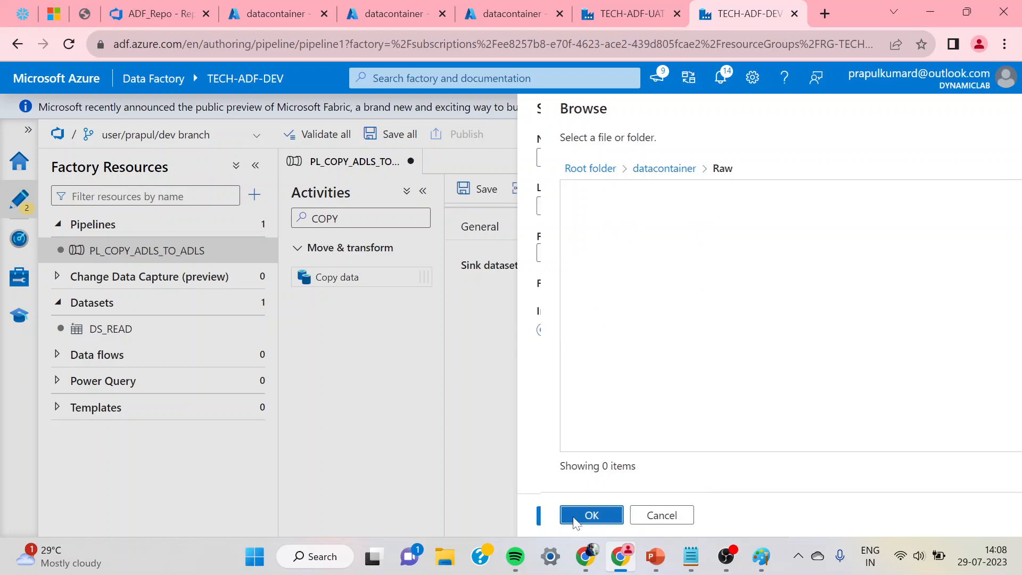
{"action": "left_click", "coordinate": [573, 523]}
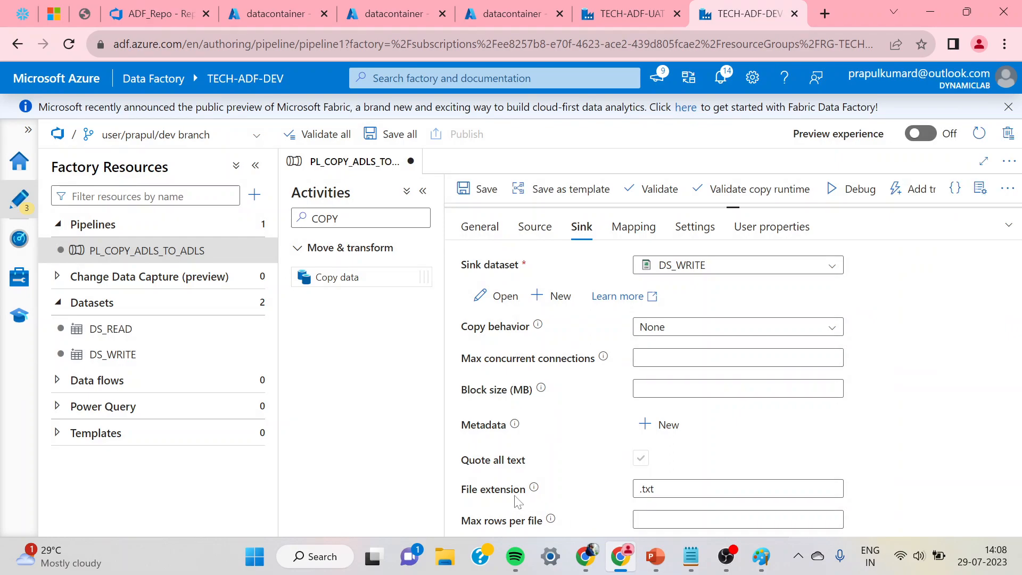
Set the copy activity's sink file extension to .csv and start a debug run of the pipeline
{"action": "left_click", "coordinate": [667, 488]}
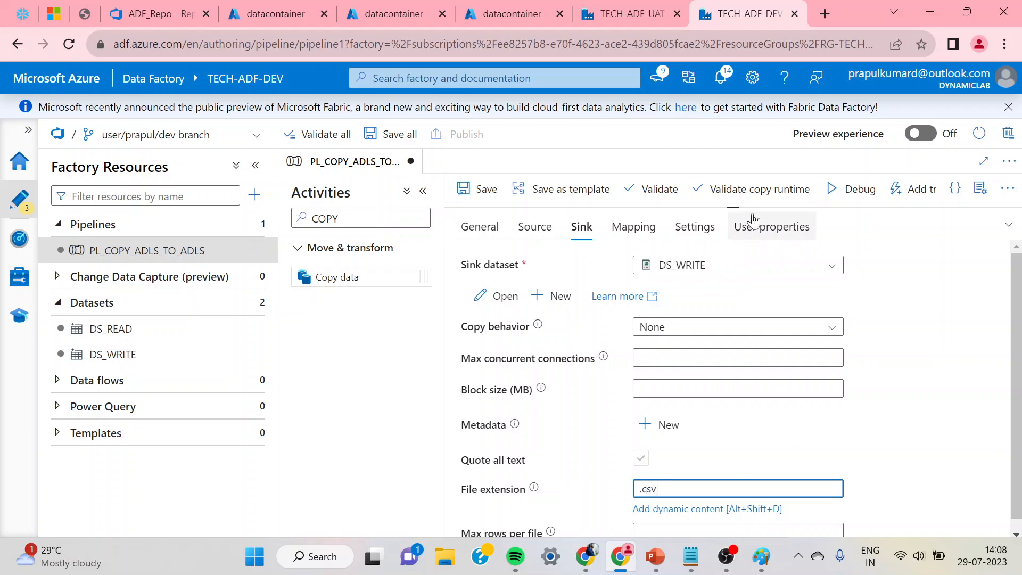
{"action": "left_click_drag", "start_coordinate": [733, 208], "coordinate": [731, 371]}
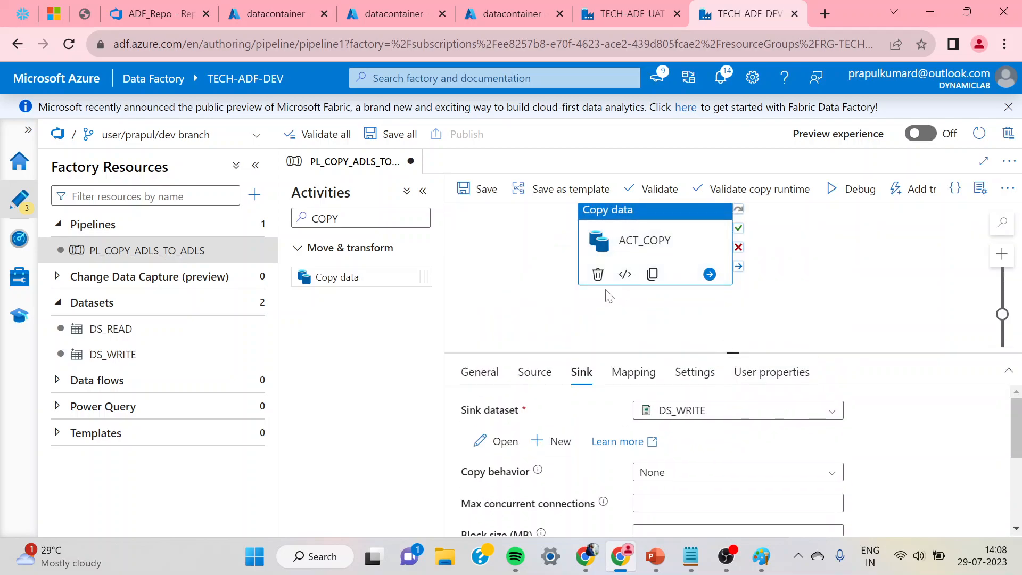
{"action": "left_click", "coordinate": [839, 195]}
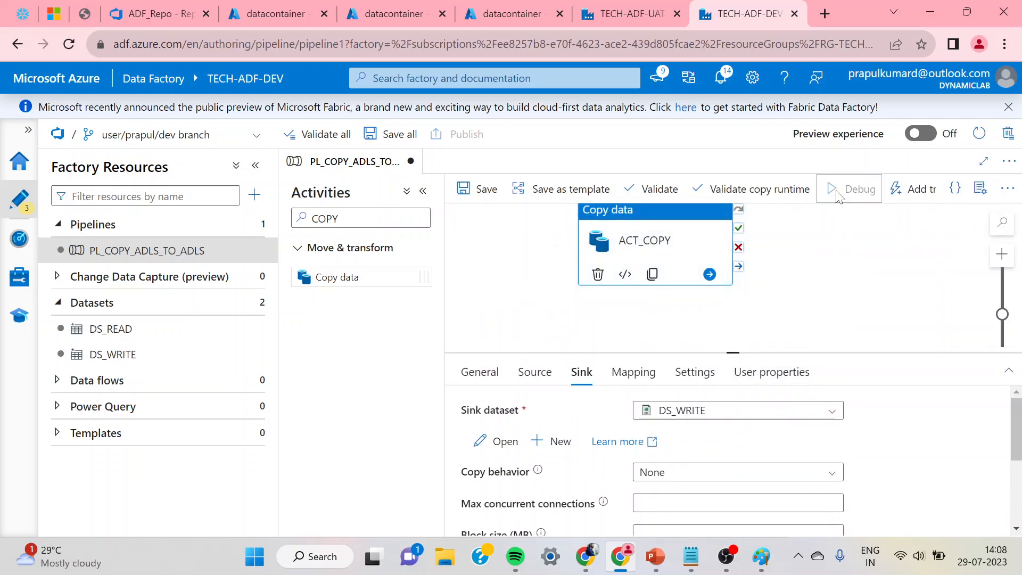
Show the pipeline's run output and refresh it to check the status of the ACT_COPY debug run
{"action": "left_click", "coordinate": [767, 303]}
{"action": "left_click_drag", "start_coordinate": [725, 352], "coordinate": [729, 279]}
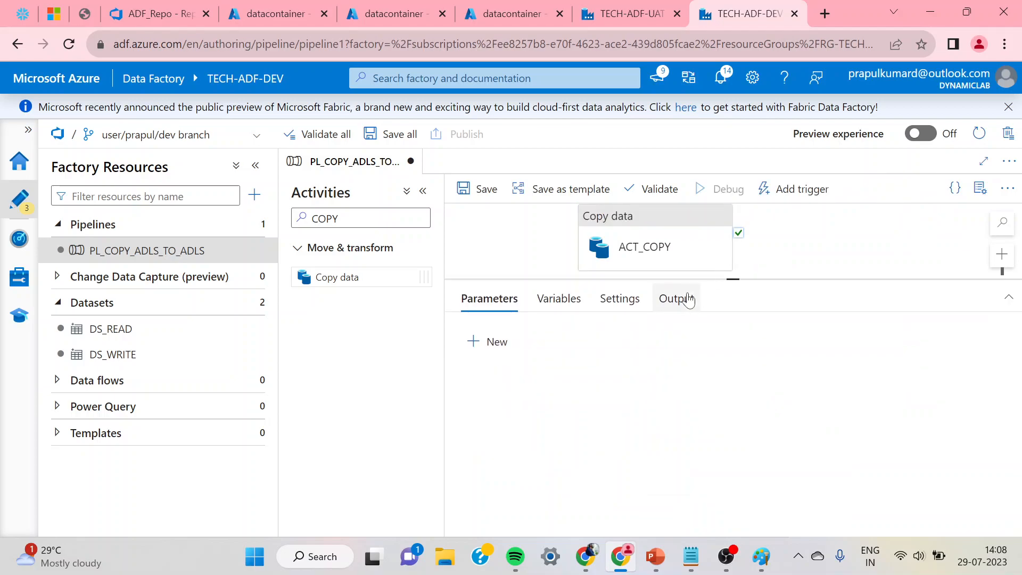
{"action": "left_click", "coordinate": [678, 298]}
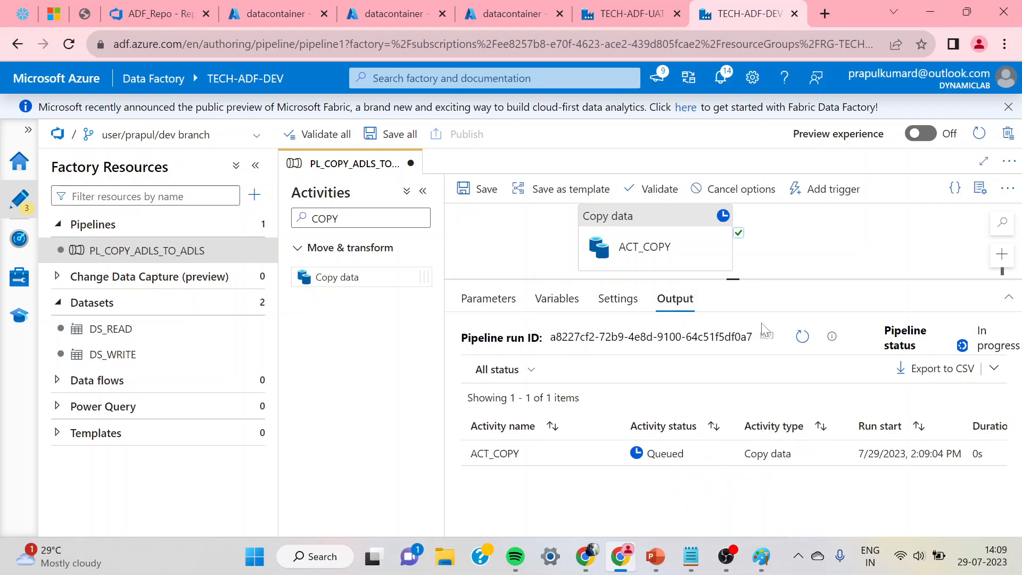
{"action": "left_click", "coordinate": [800, 338]}
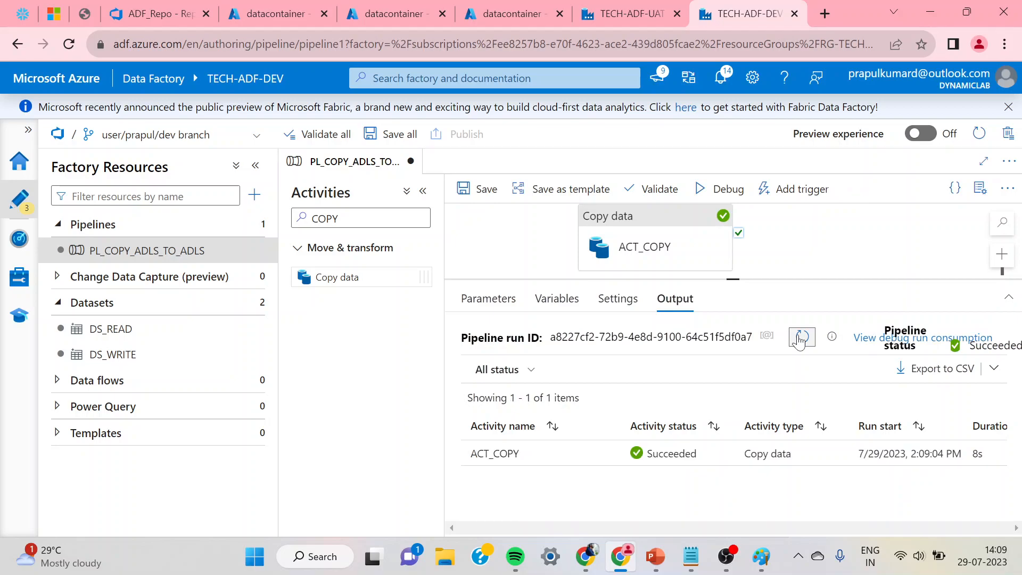
{"action": "mouse_move", "coordinate": [606, 455]}
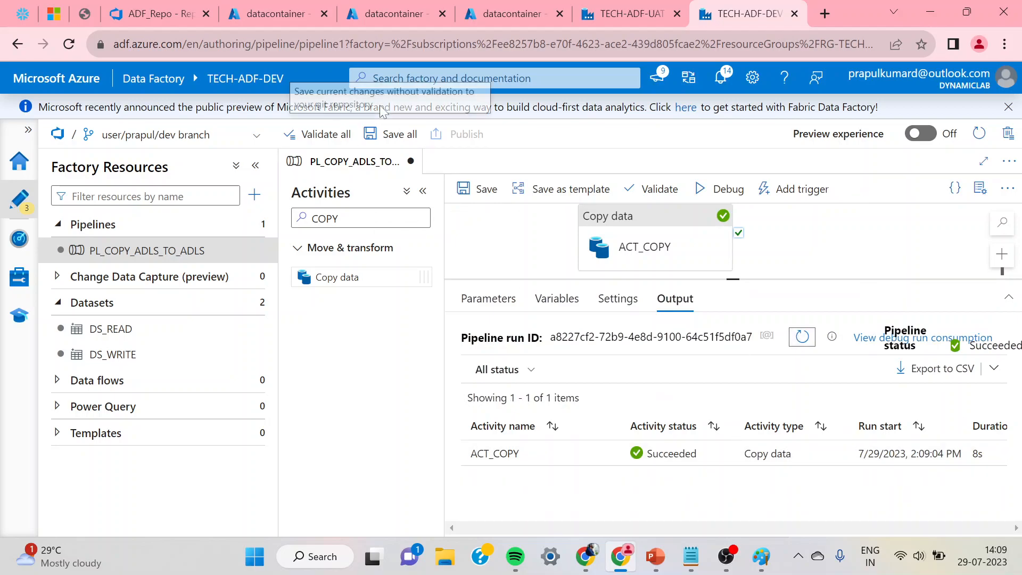
Refresh the Raw folder in the techadlsdev datacontainer to check for the copied file, and return to the TECH-ADF-DEV factory
{"action": "left_click", "coordinate": [262, 12]}
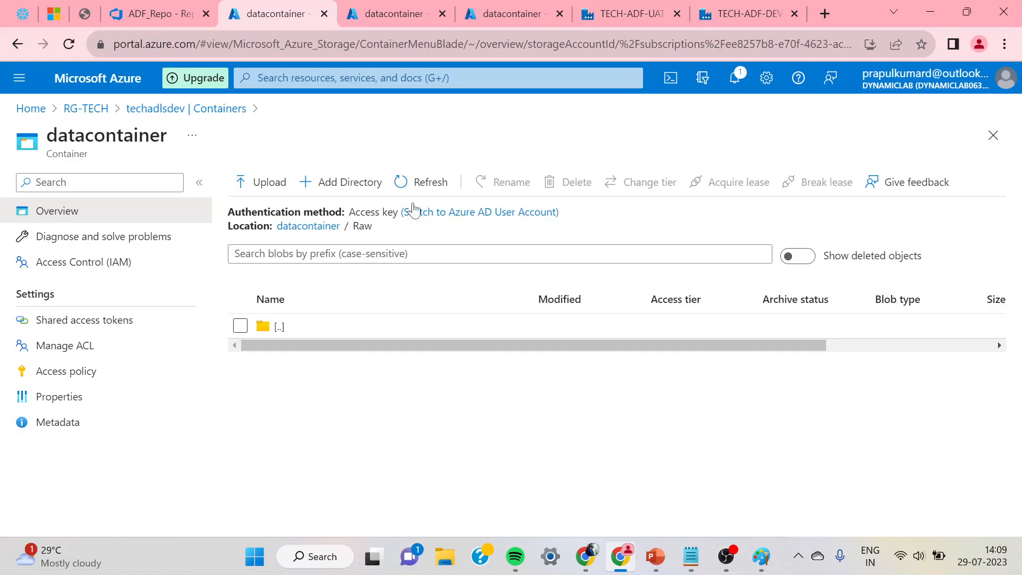
{"action": "left_click", "coordinate": [407, 190]}
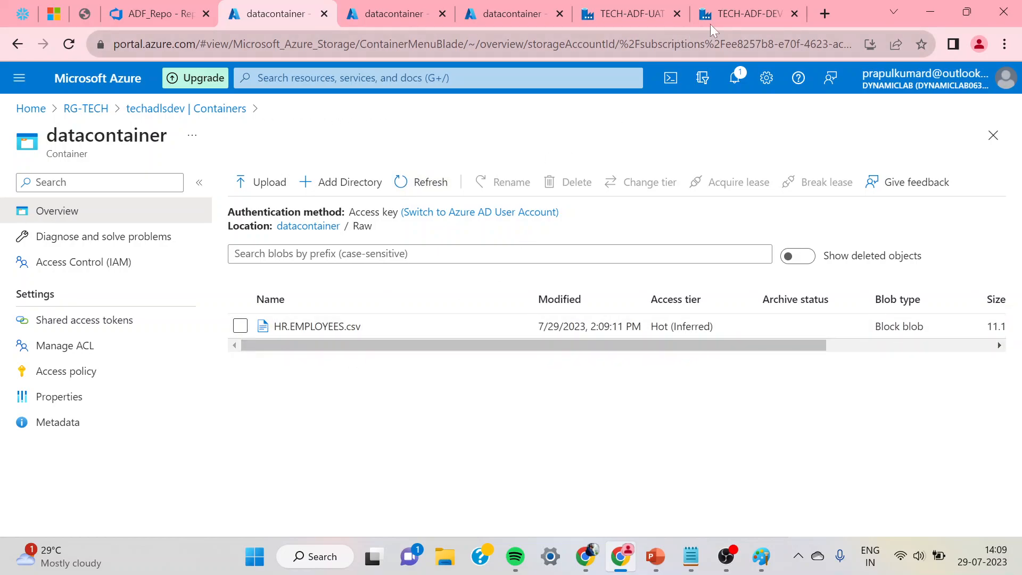
{"action": "left_click", "coordinate": [728, 16]}
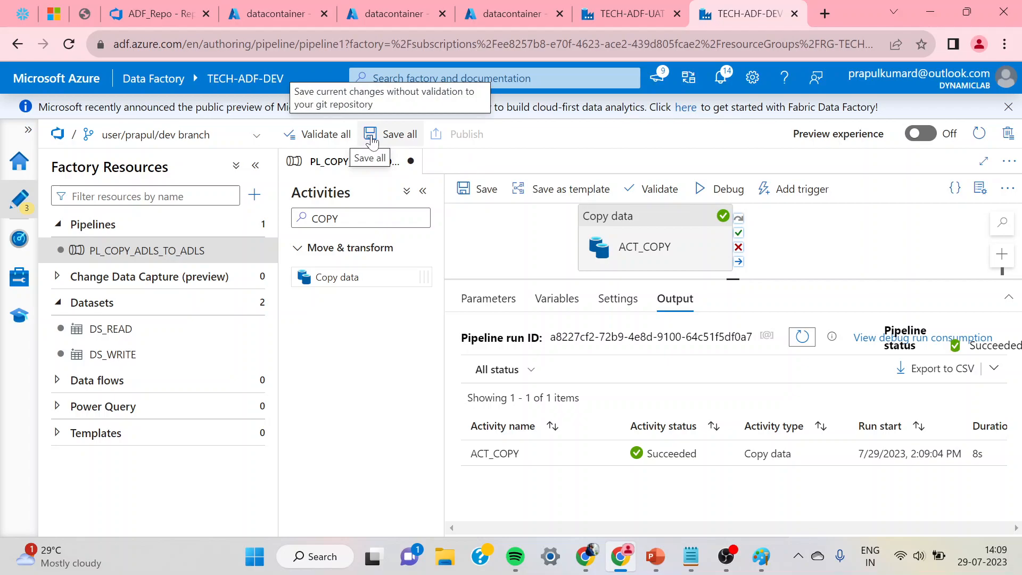
Save the new pipeline and both datasets to the user dev branch in Git, keeping the default commit comment
{"action": "left_click", "coordinate": [375, 140]}
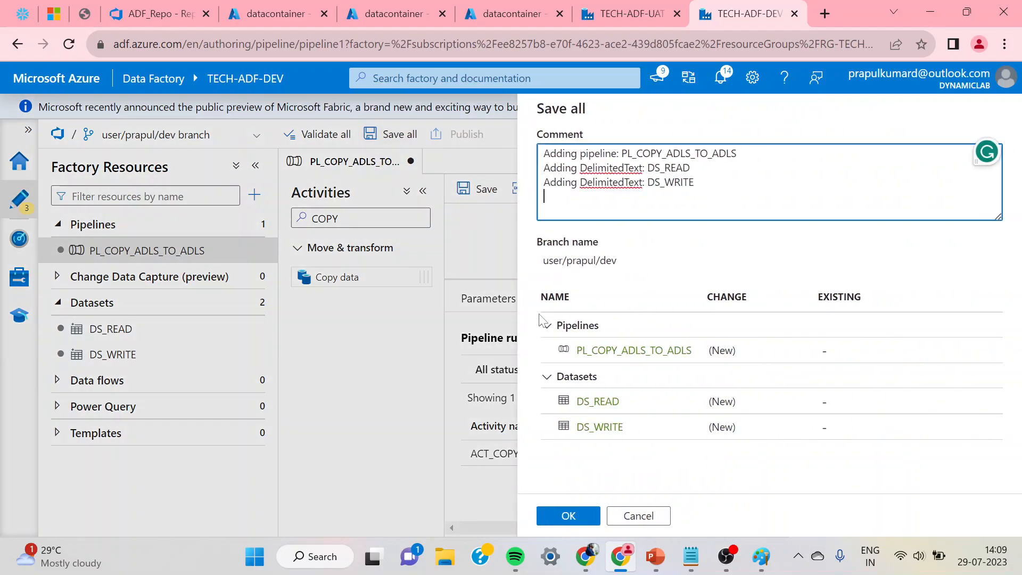
{"action": "left_click", "coordinate": [560, 526]}
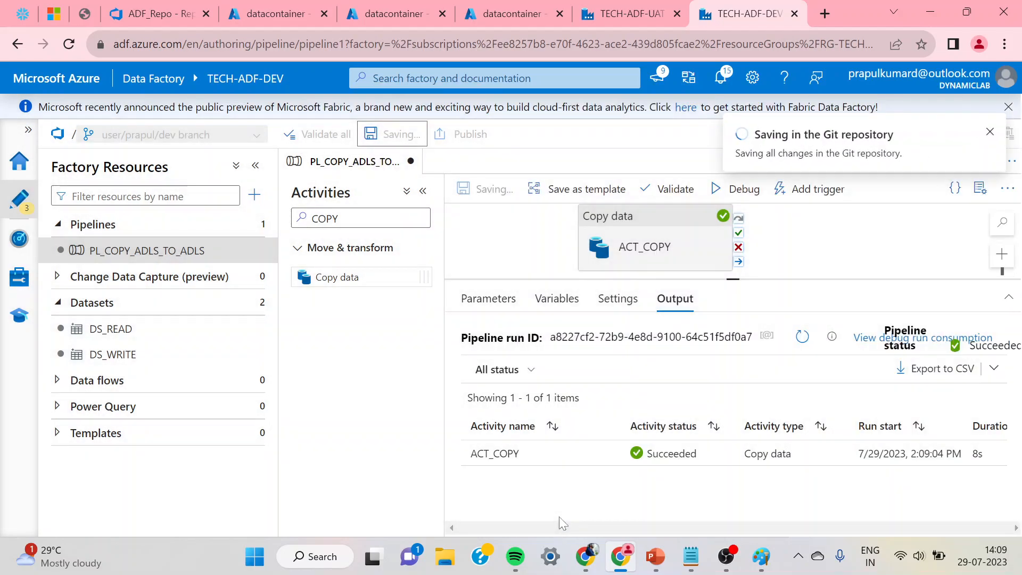
{"action": "left_click_drag", "start_coordinate": [733, 279], "coordinate": [736, 381]}
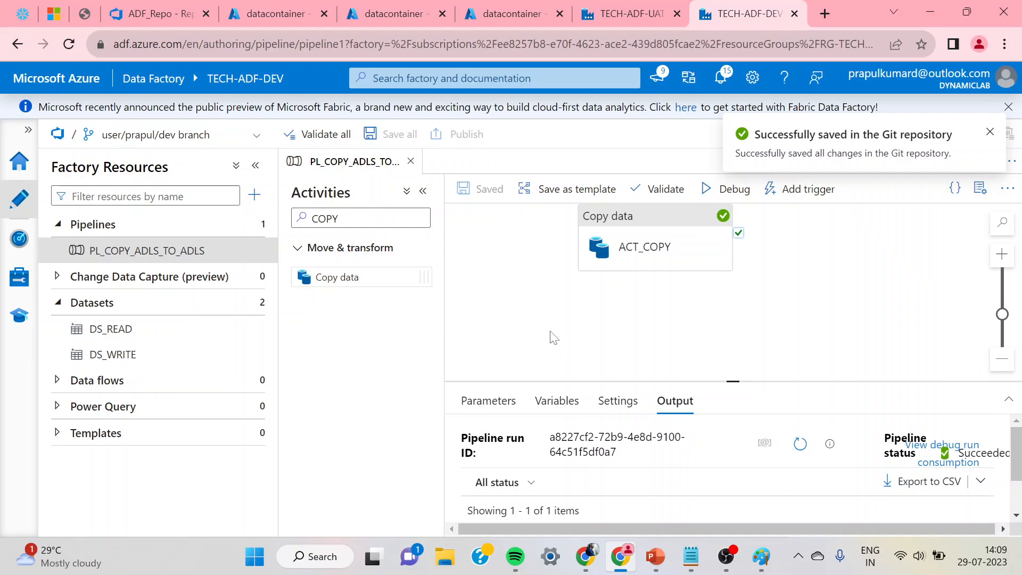
Switch to the master branch to examine its factory resources, and return to the user dev branch
{"action": "left_click", "coordinate": [255, 140]}
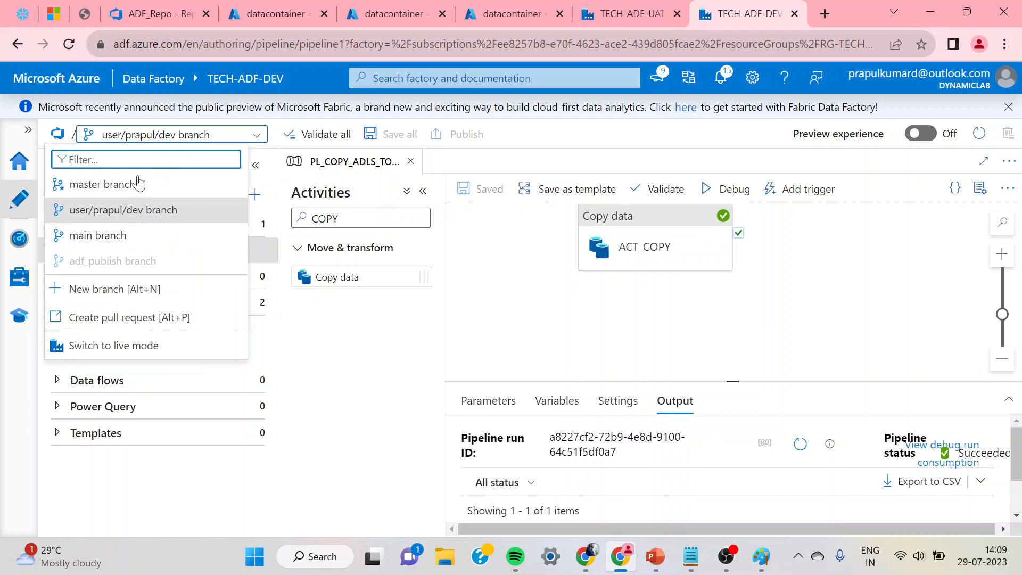
{"action": "left_click", "coordinate": [117, 186]}
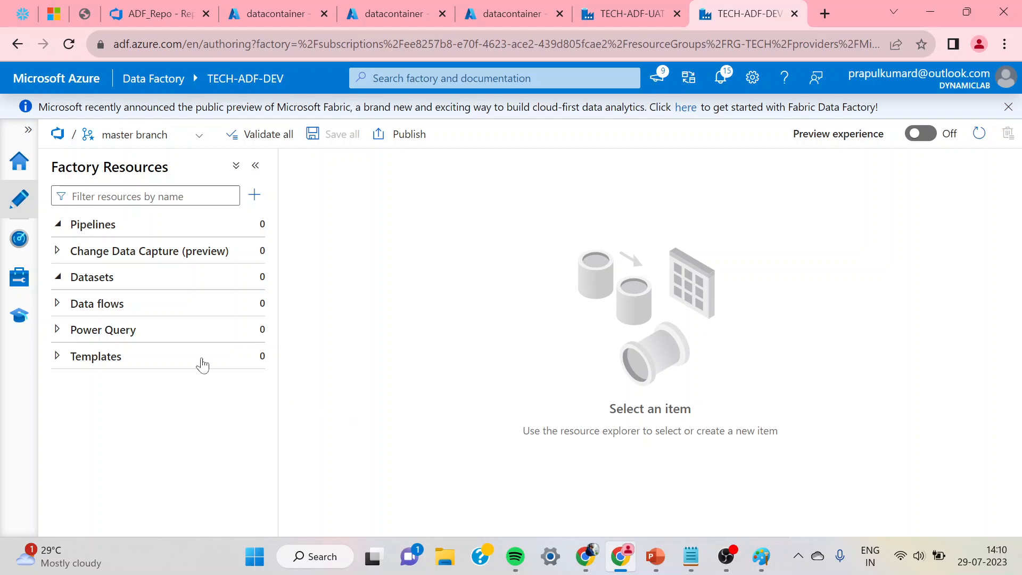
{"action": "left_click", "coordinate": [202, 137]}
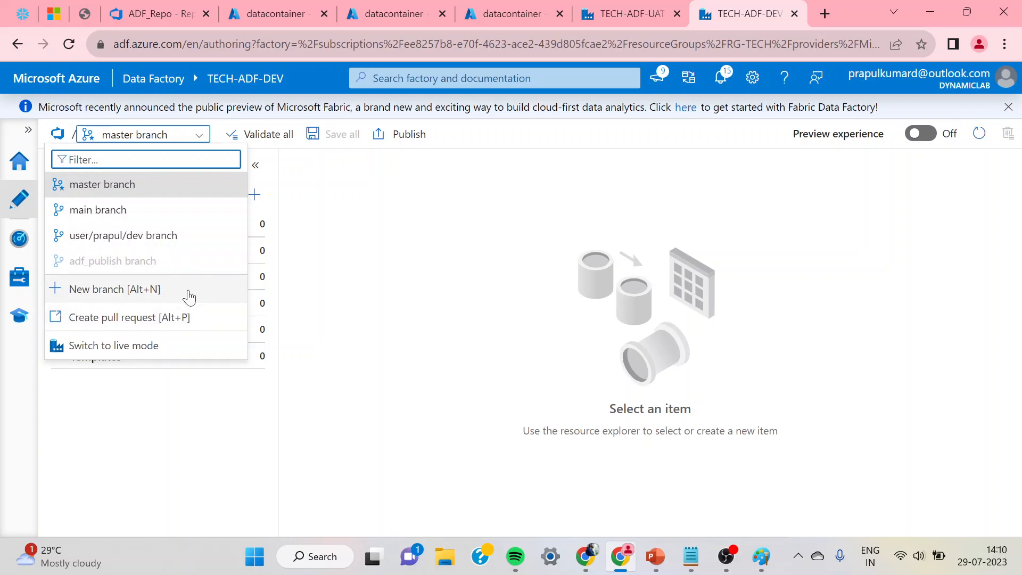
{"action": "left_click", "coordinate": [89, 238]}
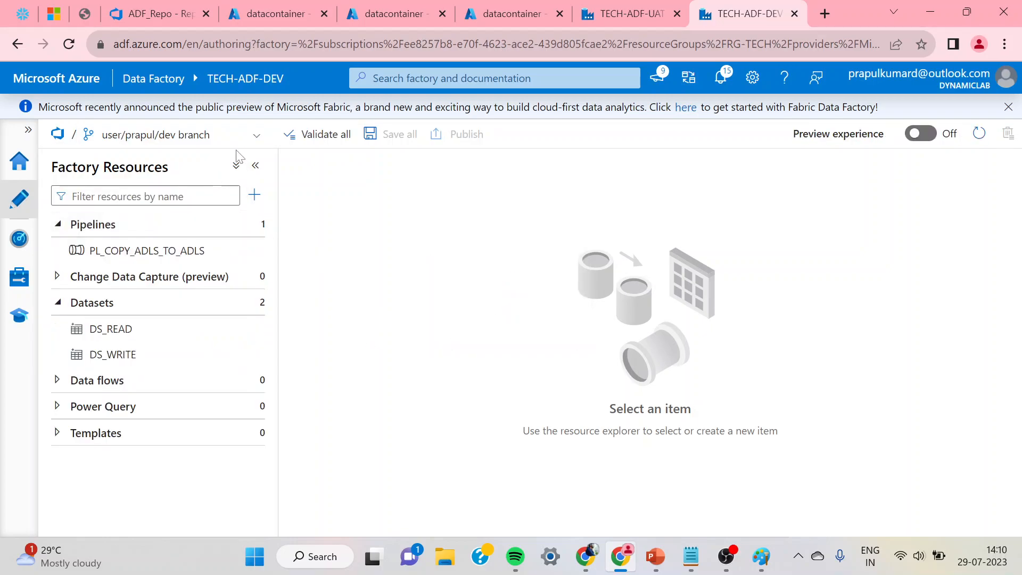
Create a pull request from the user dev branch into master, titled "Pulling Pipeline from user branch to master branch"
{"action": "left_click", "coordinate": [255, 137]}
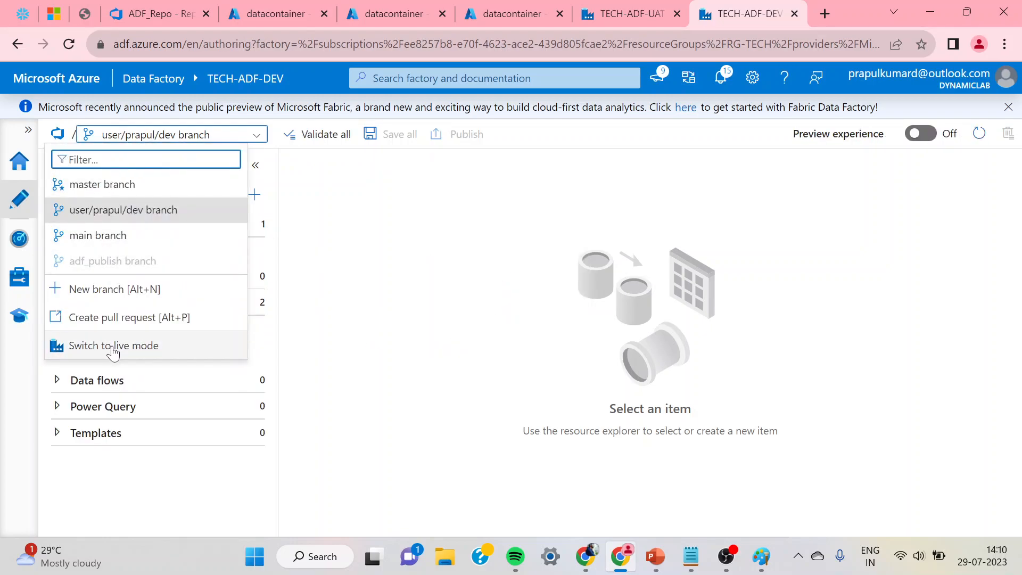
{"action": "left_click", "coordinate": [100, 320]}
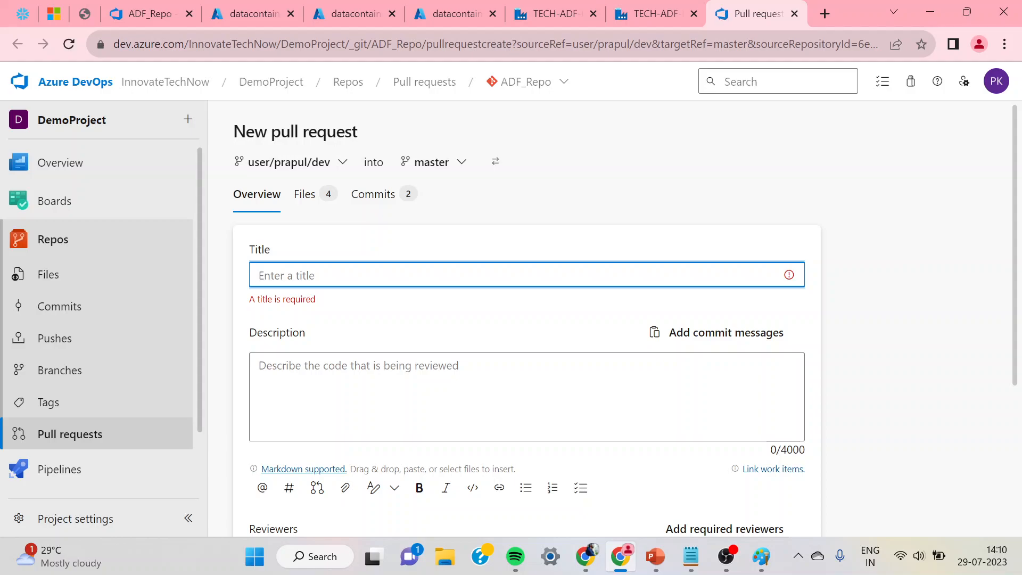
{"action": "type", "text": "P"}
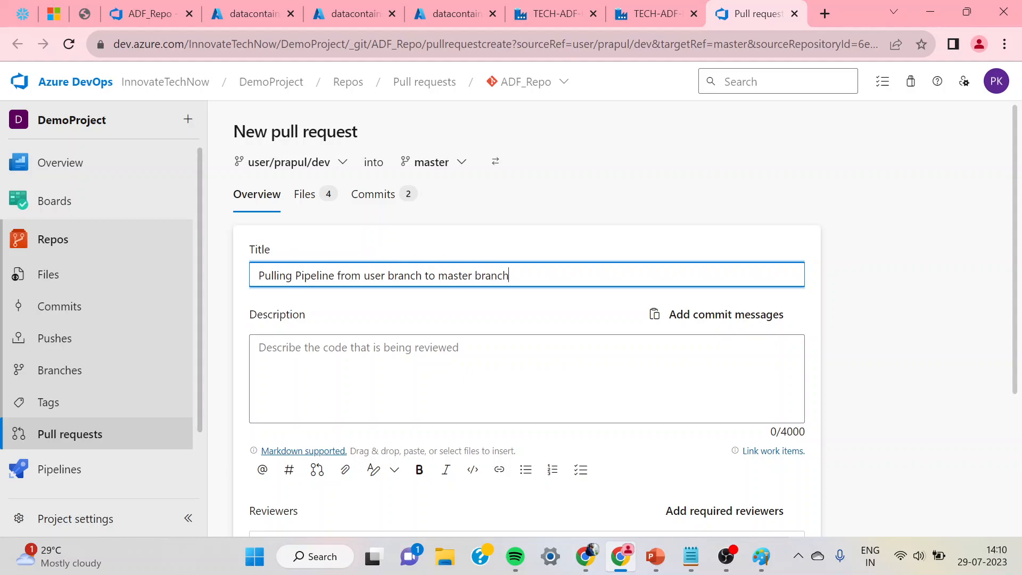
{"action": "key", "text": "shift+Right"}
{"action": "key", "text": "shift+Right"}
{"action": "key", "text": "shift+Right"}
{"action": "key", "text": "shift+Right"}
{"action": "key", "text": "shift+Right"}
{"action": "key", "text": "shift+Right"}
{"action": "key", "text": "shift+Right"}
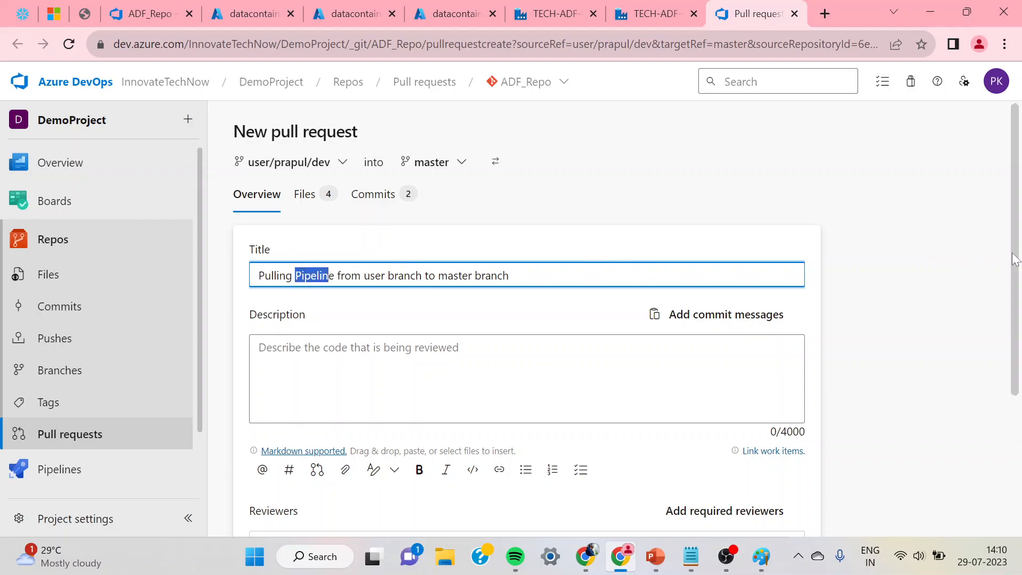
{"action": "left_click_drag", "start_coordinate": [1014, 257], "coordinate": [1017, 195]}
{"action": "left_click_drag", "start_coordinate": [1017, 250], "coordinate": [850, 413]}
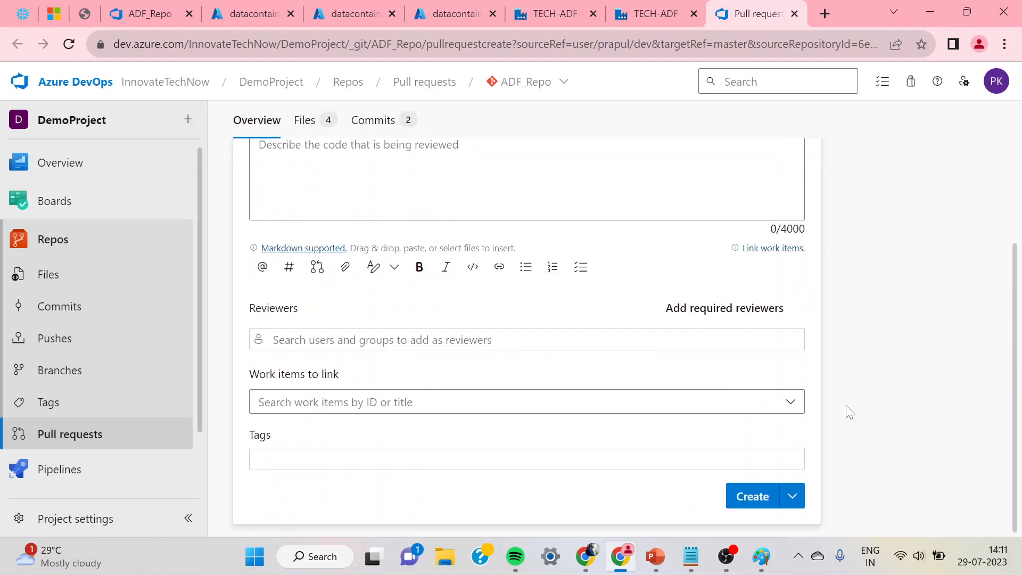
{"action": "left_click", "coordinate": [743, 504]}
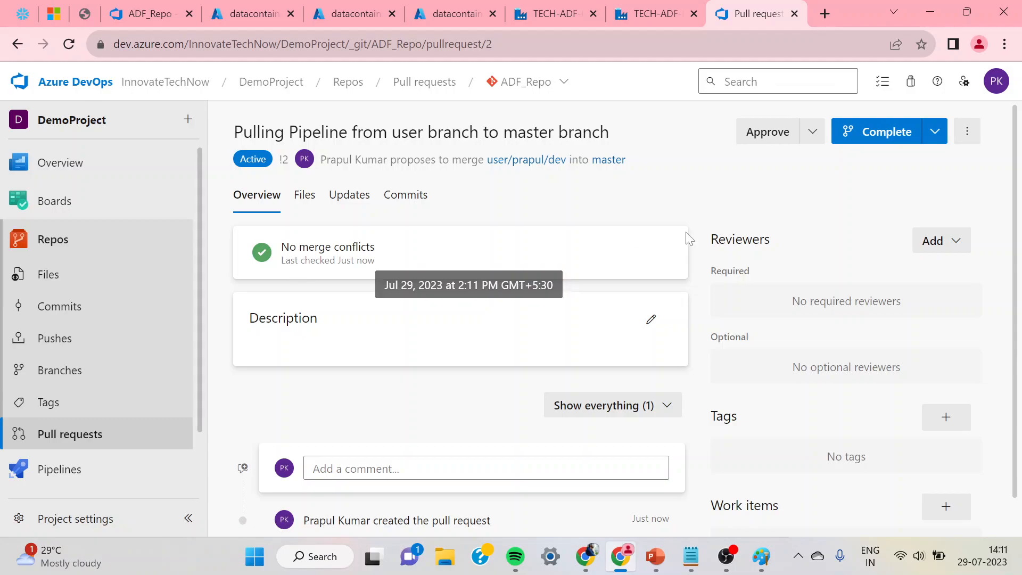
Approve the pull request and complete it with Merge (no fast forward), deleting the user dev branch after merging
{"action": "left_click", "coordinate": [768, 136]}
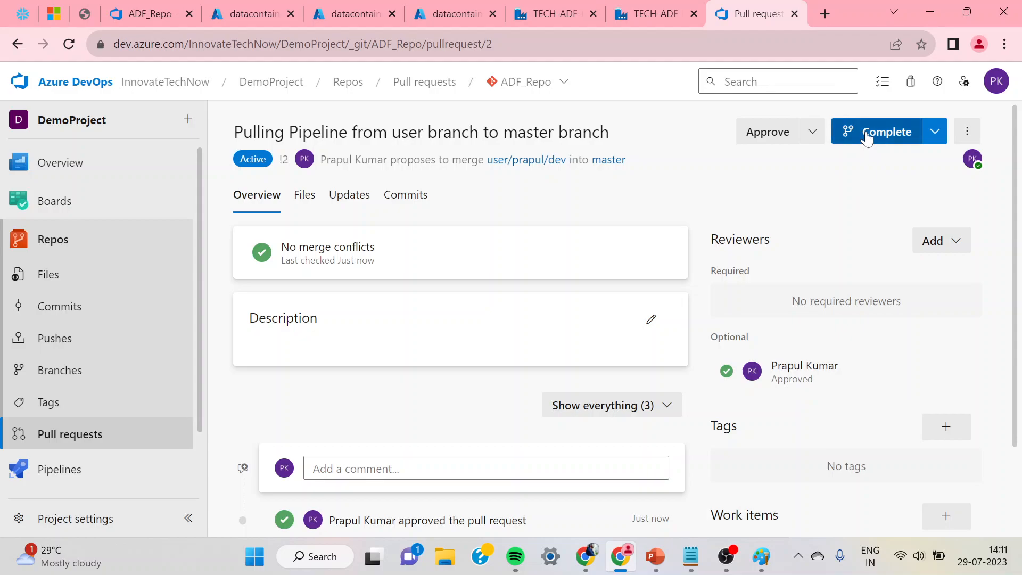
{"action": "left_click", "coordinate": [867, 139]}
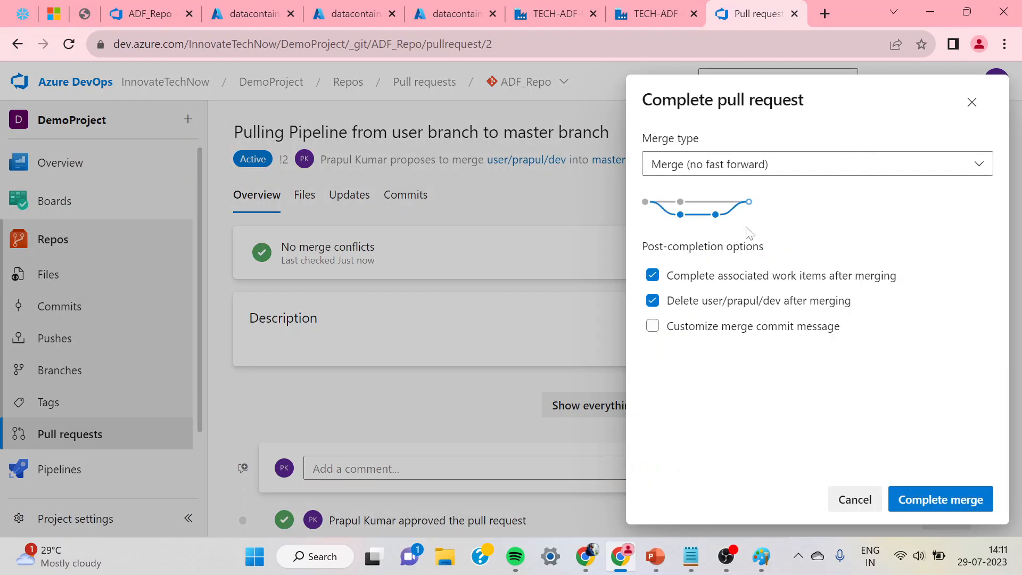
{"action": "left_click", "coordinate": [922, 502]}
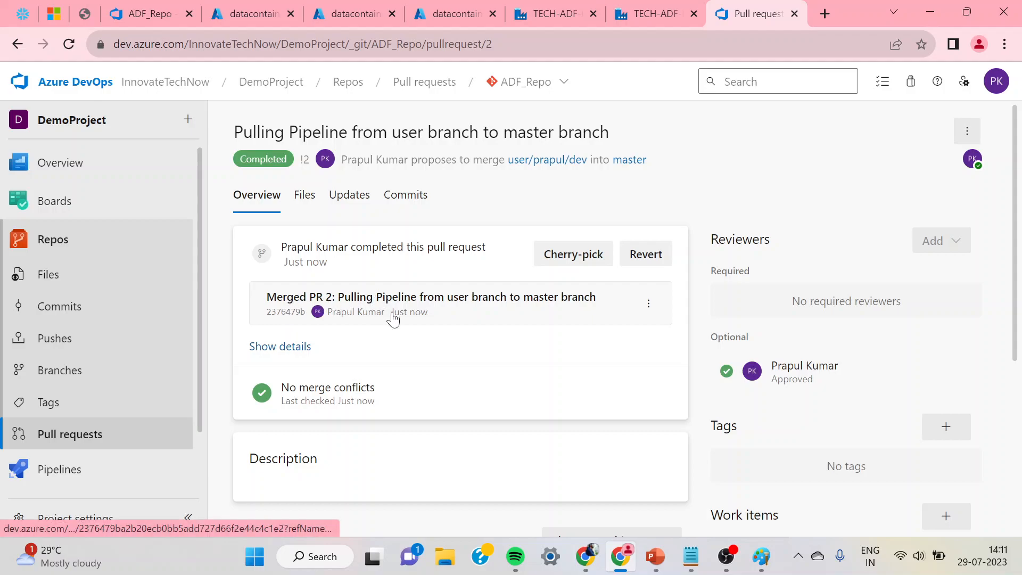
{"action": "mouse_move", "coordinate": [409, 318]}
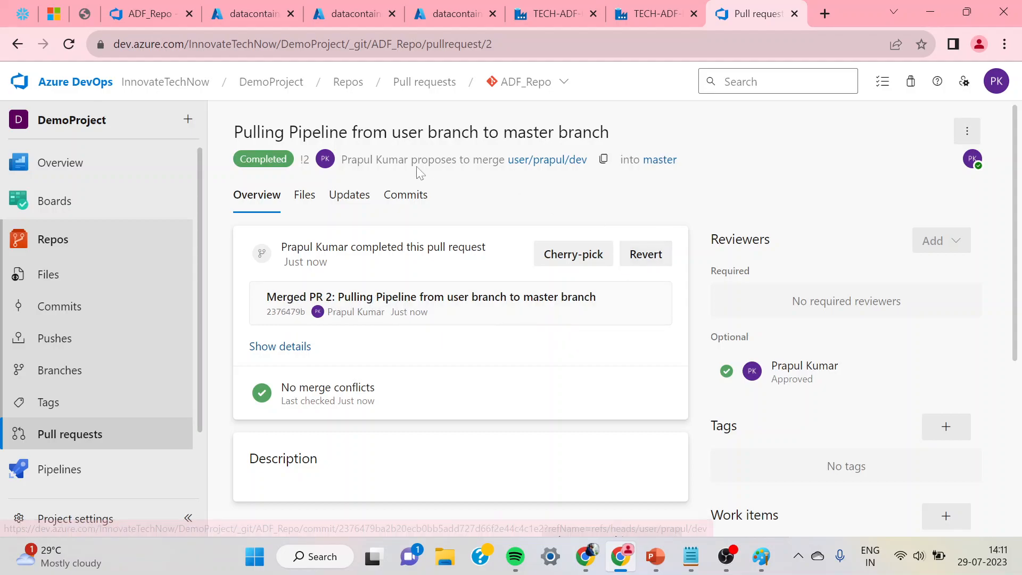
Return to the TECH-ADF-DEV factory and switch it from the user dev branch to the master branch
{"action": "left_click", "coordinate": [637, 15]}
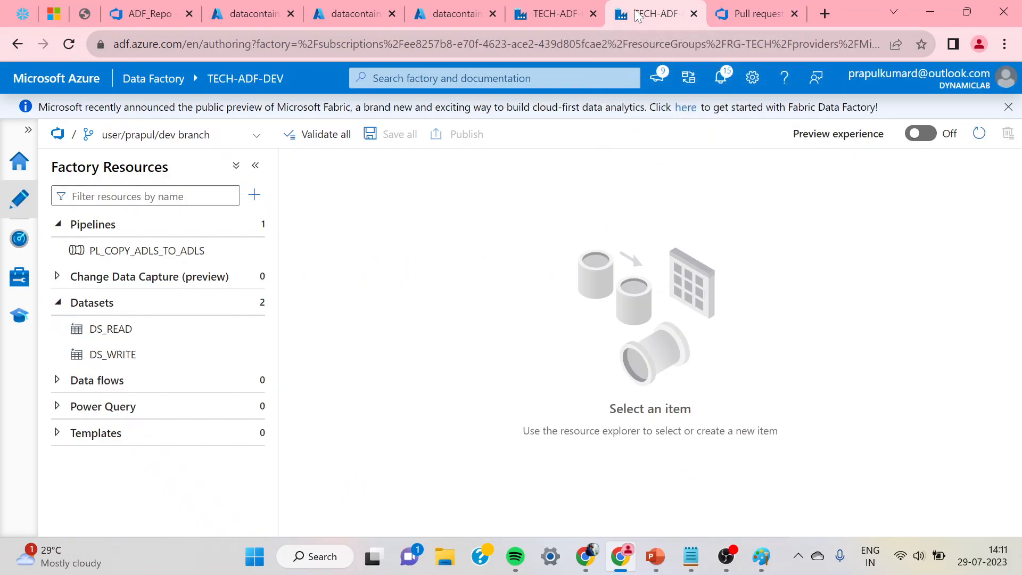
{"action": "left_click", "coordinate": [256, 141]}
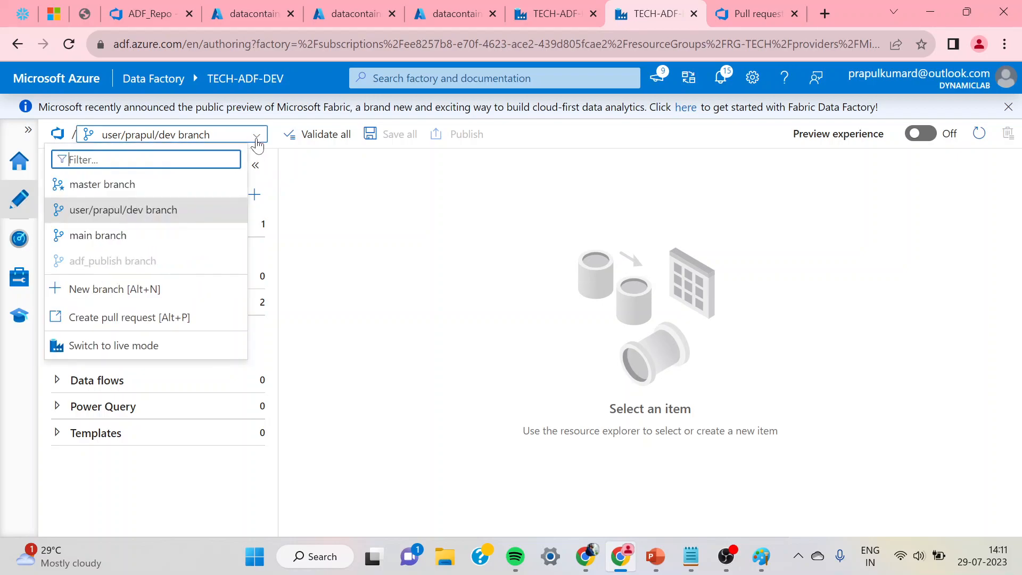
{"action": "left_click", "coordinate": [105, 184]}
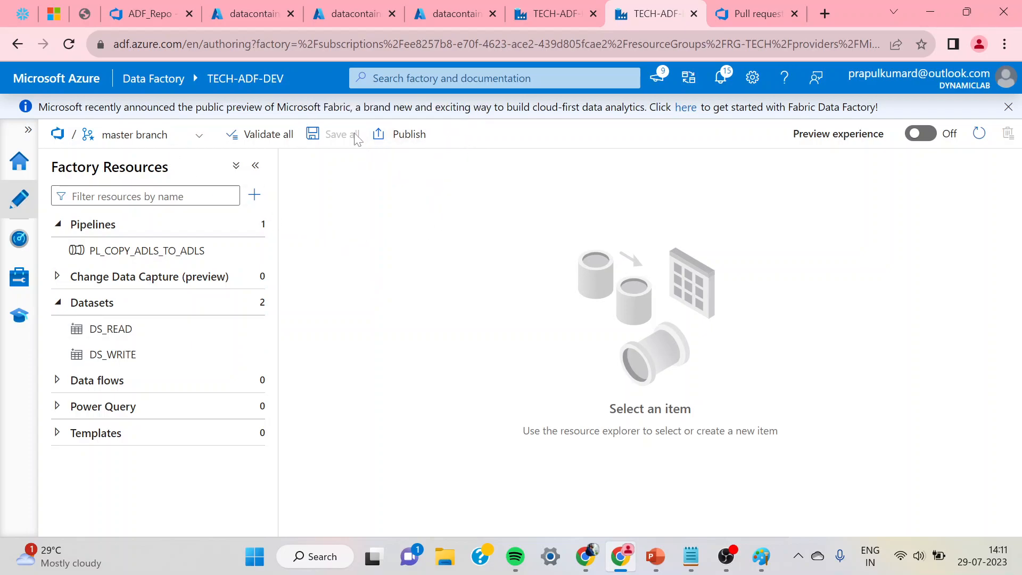
Switch to Azure DevOps and check the ADF_Repo repository's files on the main branch
{"action": "left_click", "coordinate": [123, 14]}
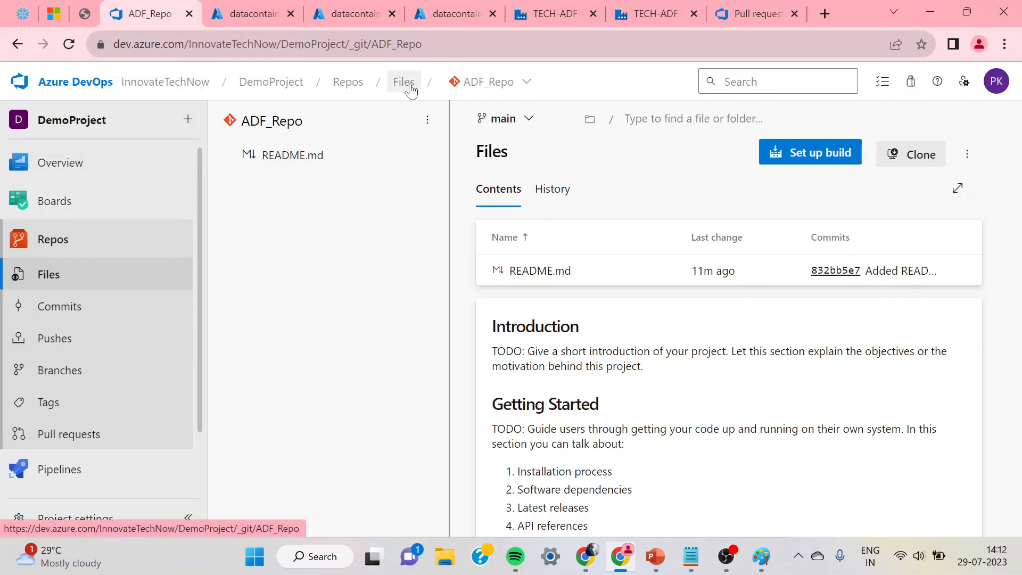
{"action": "left_click", "coordinate": [525, 84]}
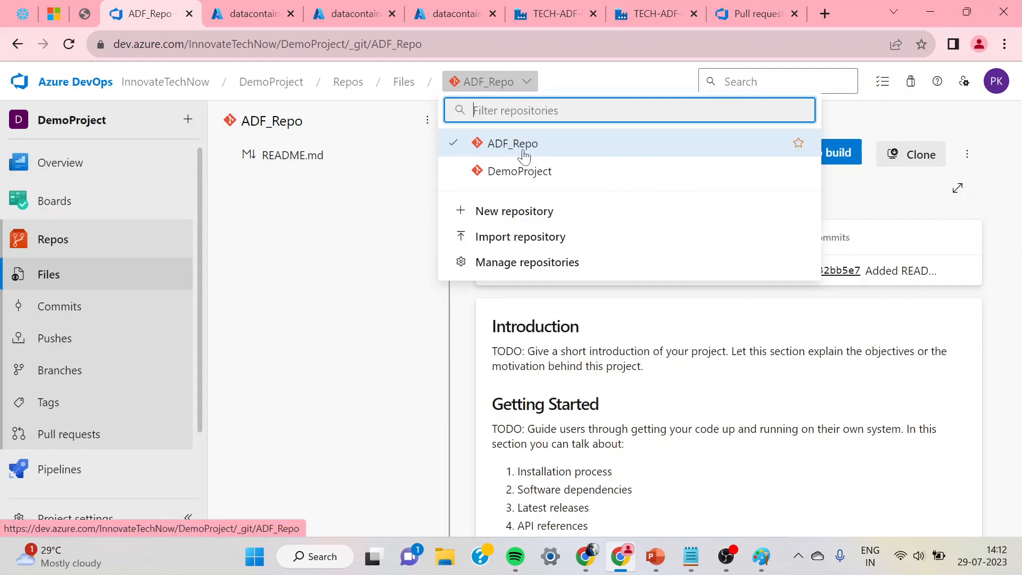
{"action": "left_click", "coordinate": [521, 153]}
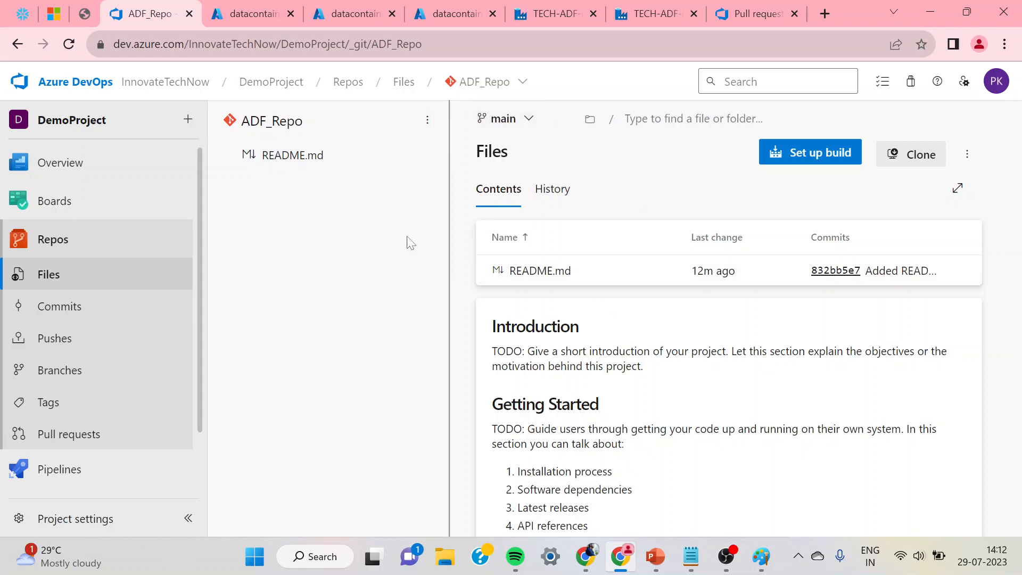
Publish PL_COPY_ADLS_TO_ADLS, DS_READ, DS_WRITE and LS_ADLS from the DEV factory's master branch
{"action": "left_click", "coordinate": [651, 10]}
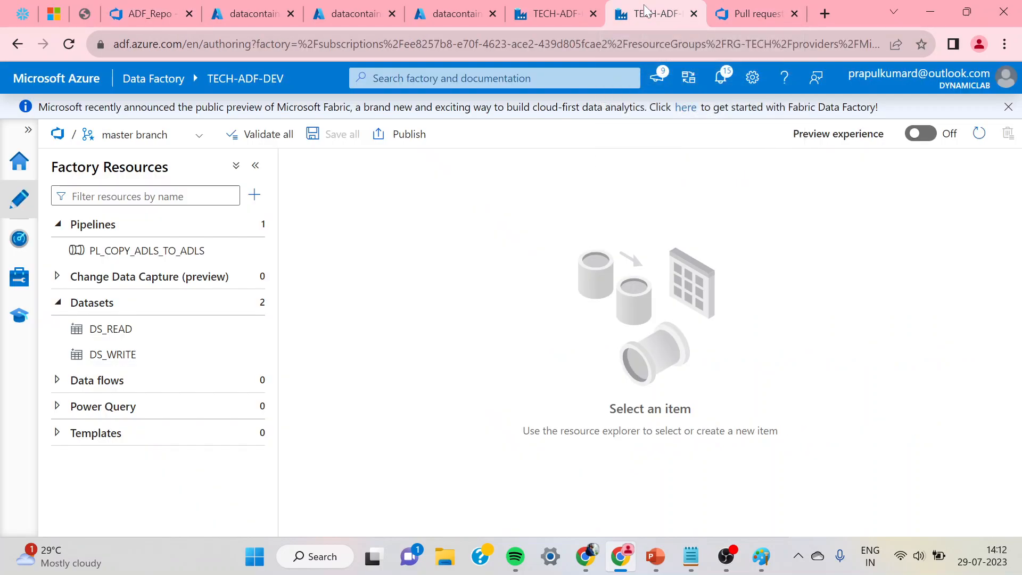
{"action": "left_click", "coordinate": [392, 139]}
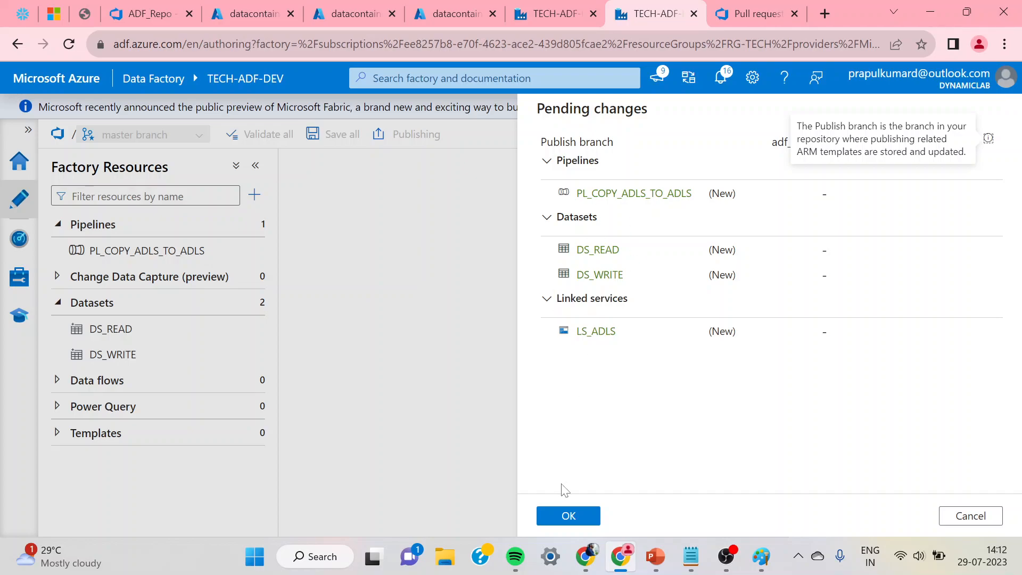
{"action": "left_click", "coordinate": [563, 517]}
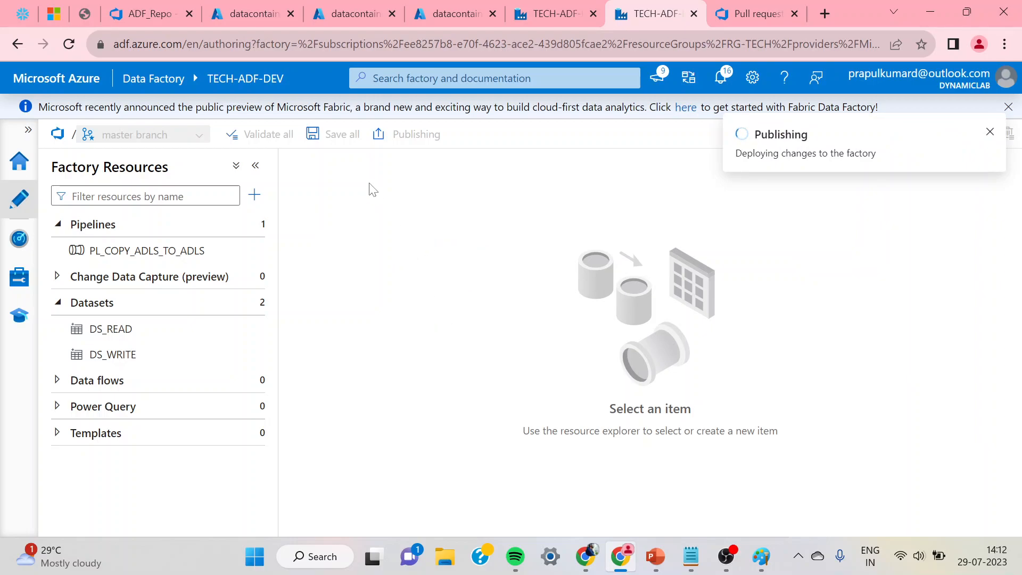
Check the DEV factory's notifications for the status of publishing and ARM template generation
{"action": "left_click", "coordinate": [143, 14]}
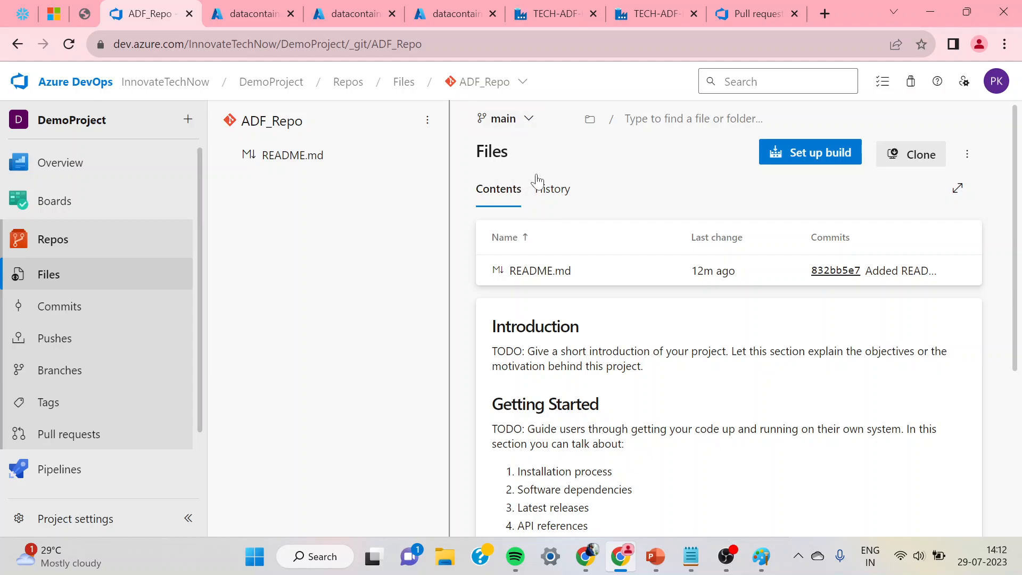
{"action": "left_click", "coordinate": [653, 13]}
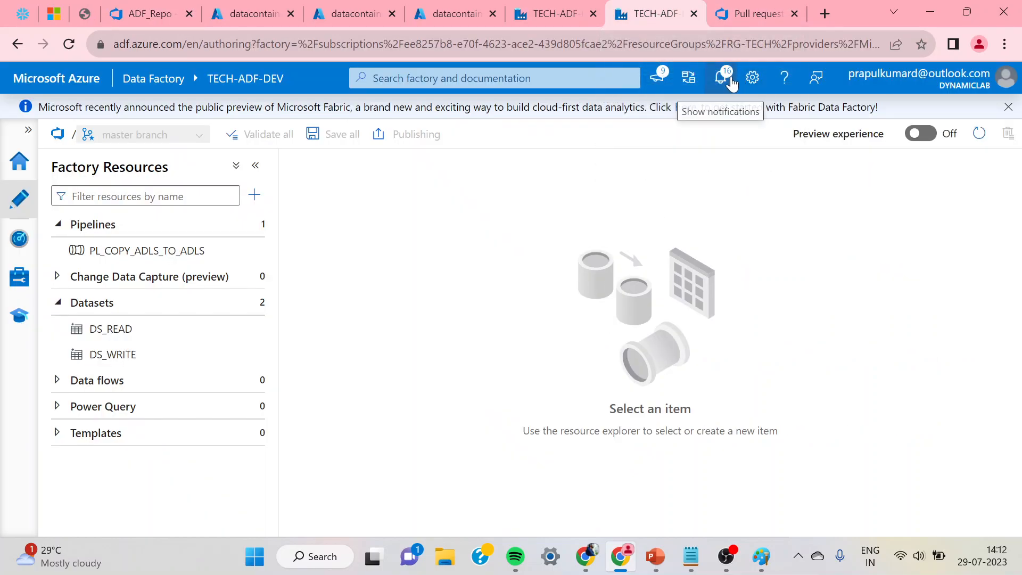
{"action": "left_click", "coordinate": [732, 80]}
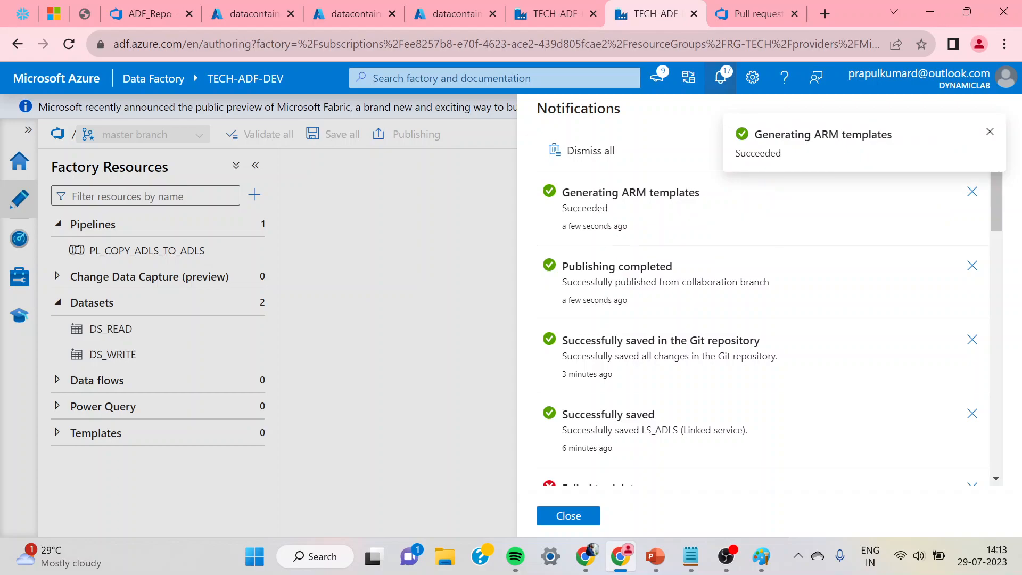
{"action": "left_click", "coordinate": [568, 517]}
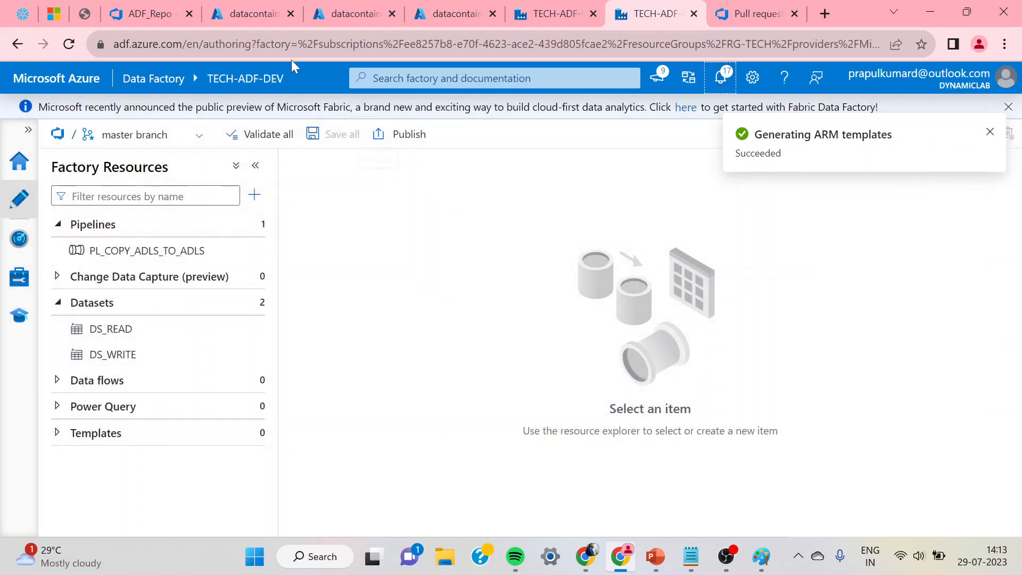
Reload ADF_Repo in Azure DevOps and view the files of its master branch
{"action": "left_click", "coordinate": [128, 9]}
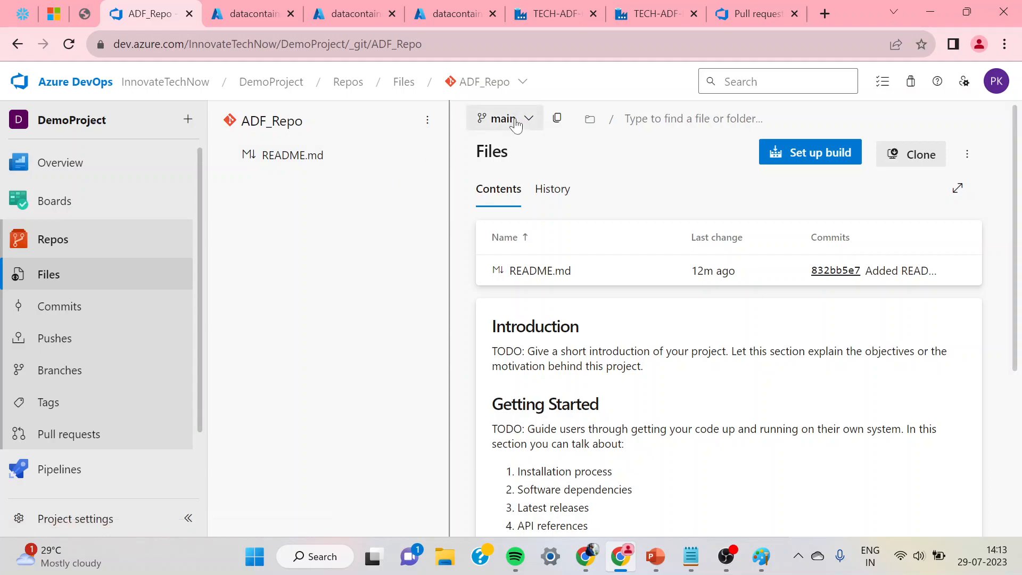
{"action": "left_click", "coordinate": [524, 86]}
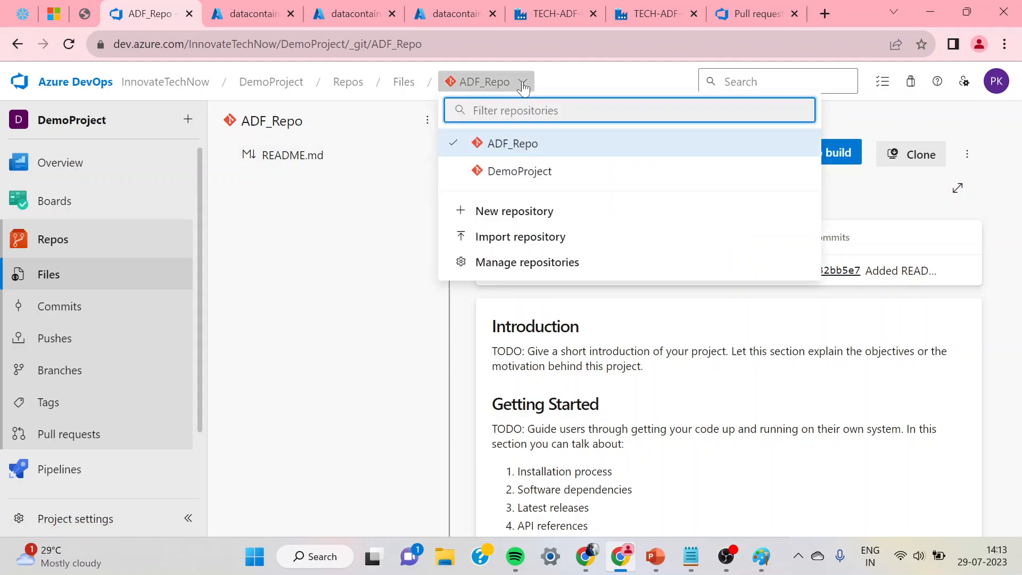
{"action": "left_click", "coordinate": [498, 145]}
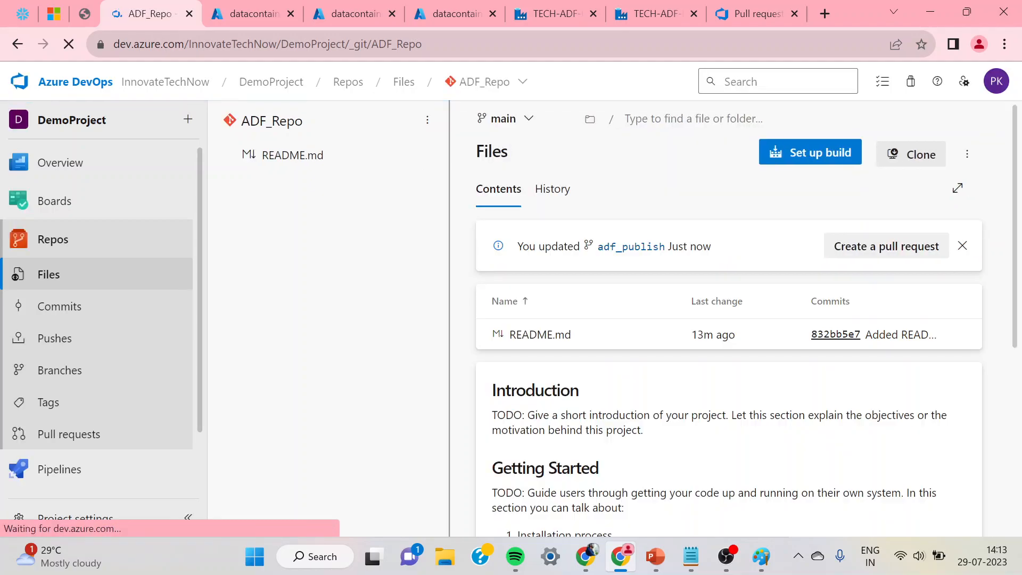
{"action": "left_click", "coordinate": [533, 127]}
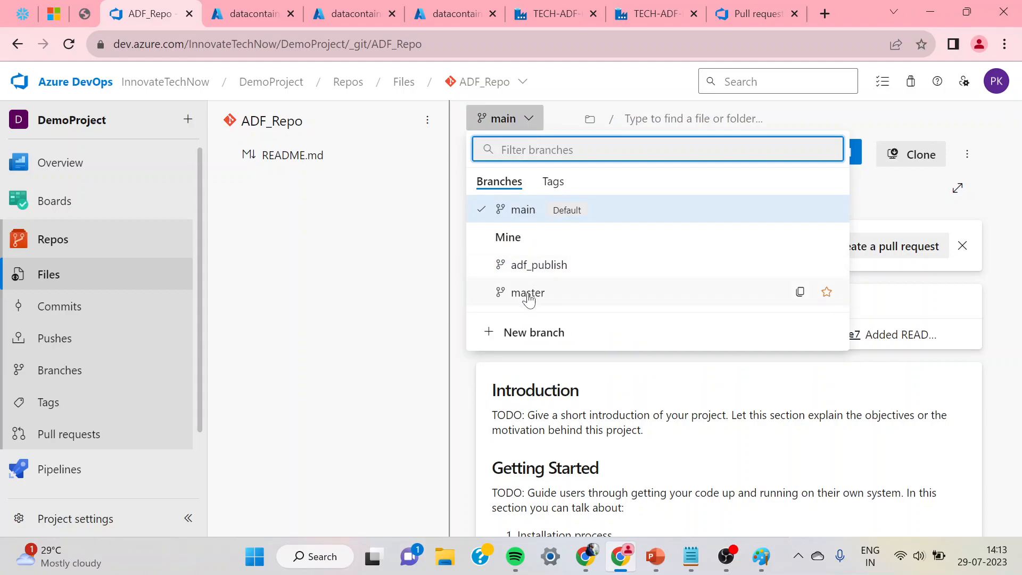
{"action": "left_click", "coordinate": [548, 297]}
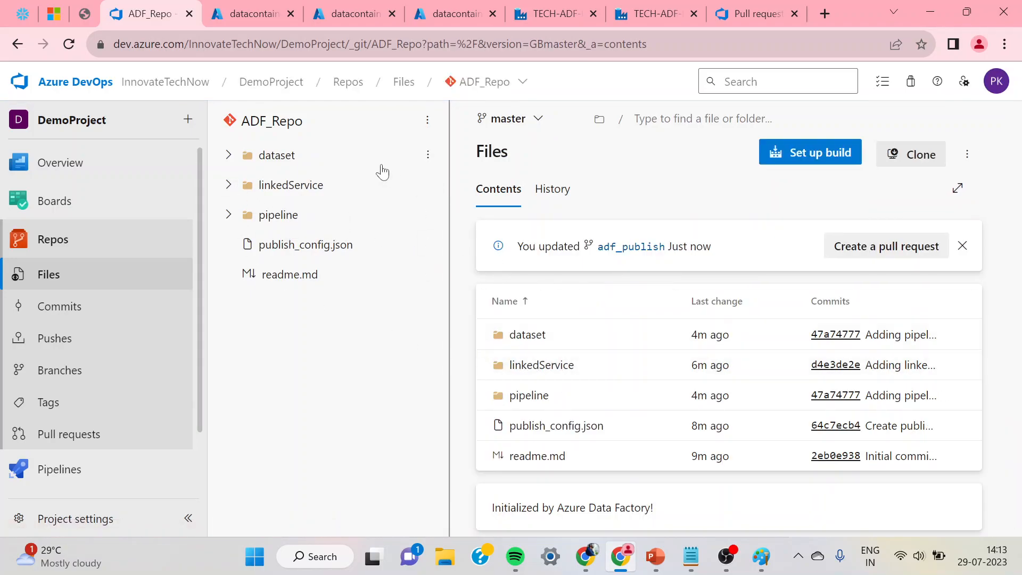
Show the adf_publish branch of ADF_Repo and expand its TECH-ADF-DEV folder
{"action": "left_click", "coordinate": [537, 126]}
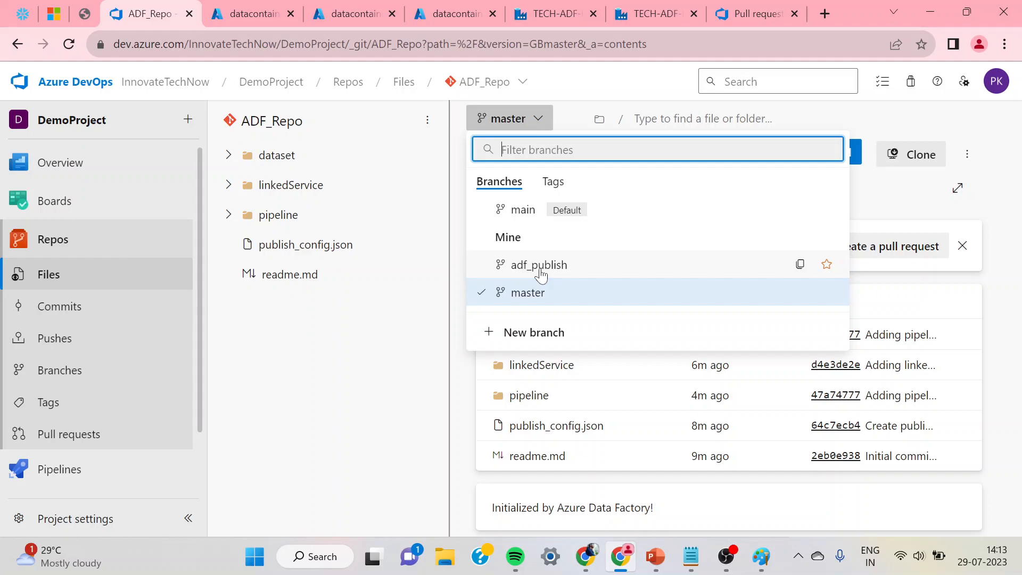
{"action": "left_click", "coordinate": [540, 267]}
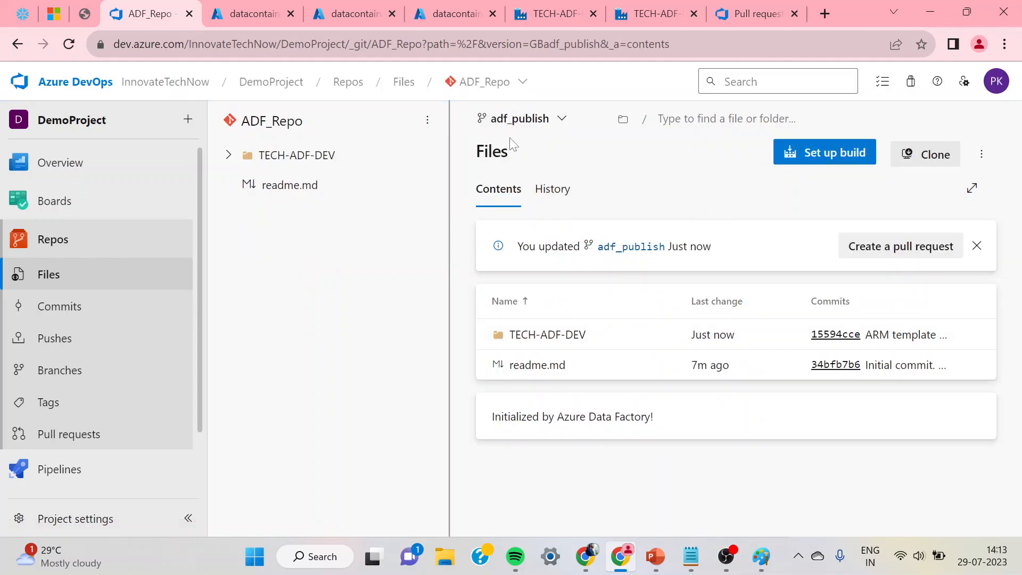
{"action": "left_click", "coordinate": [229, 155]}
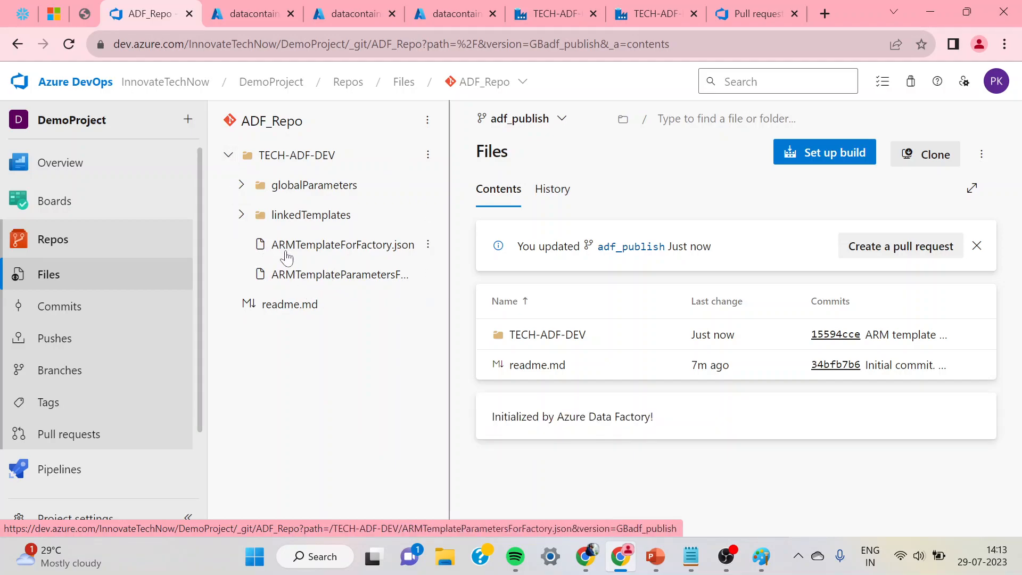
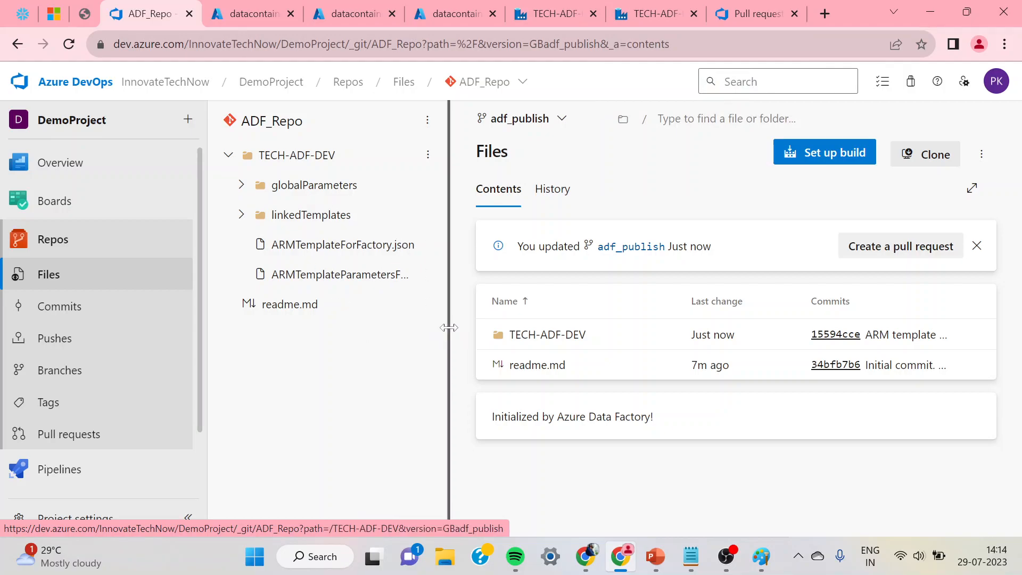
Examine ARMTemplateParametersForFactory.json, the pipeline resource in ARMTemplateForFactory.json, and the linkedTemplates folder's contents
{"action": "left_click_drag", "start_coordinate": [450, 326], "coordinate": [492, 314]}
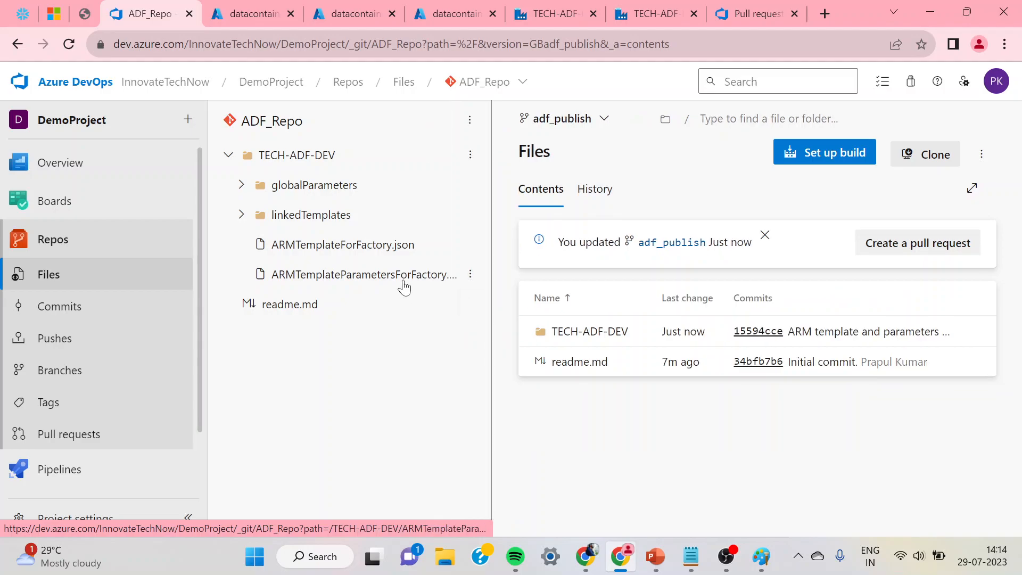
{"action": "left_click", "coordinate": [320, 279]}
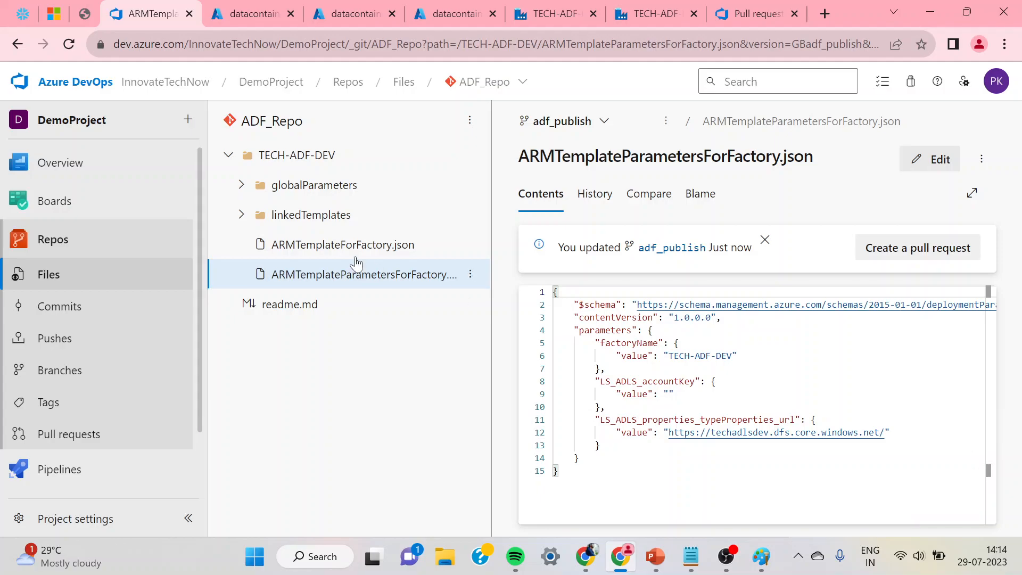
{"action": "left_click", "coordinate": [305, 250]}
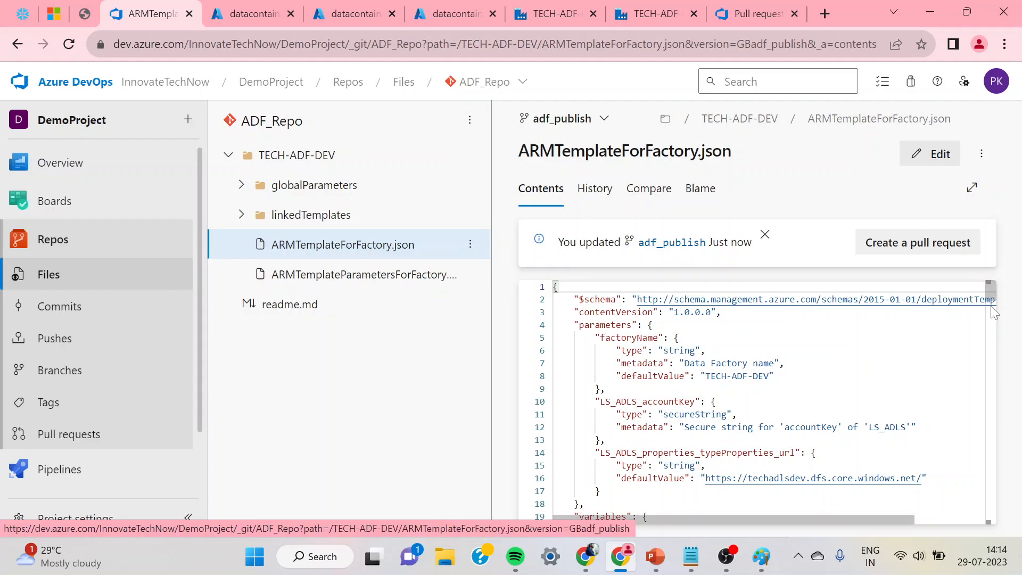
{"action": "left_click_drag", "start_coordinate": [991, 293], "coordinate": [990, 311]}
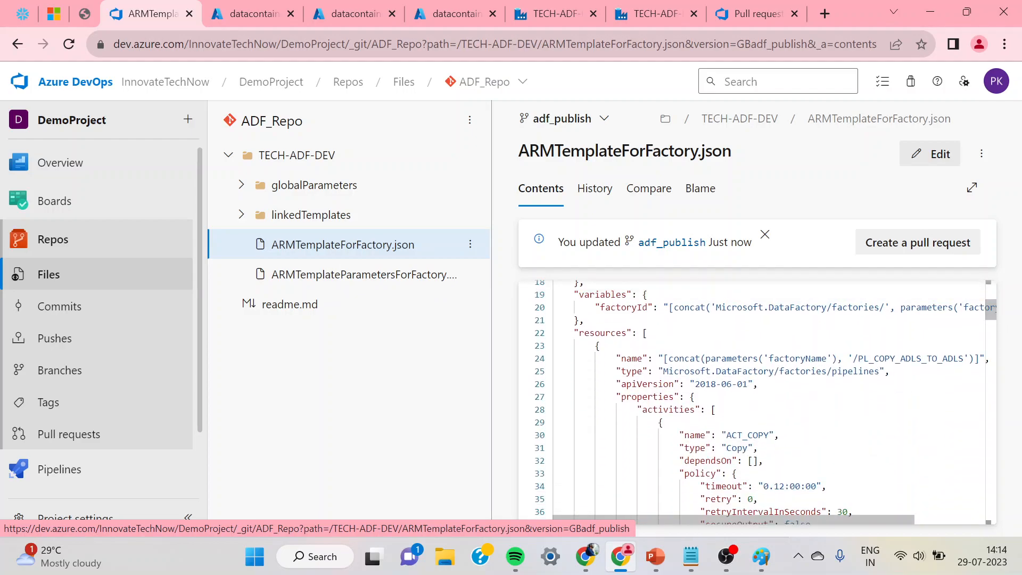
{"action": "left_click_drag", "start_coordinate": [859, 358], "coordinate": [889, 371]}
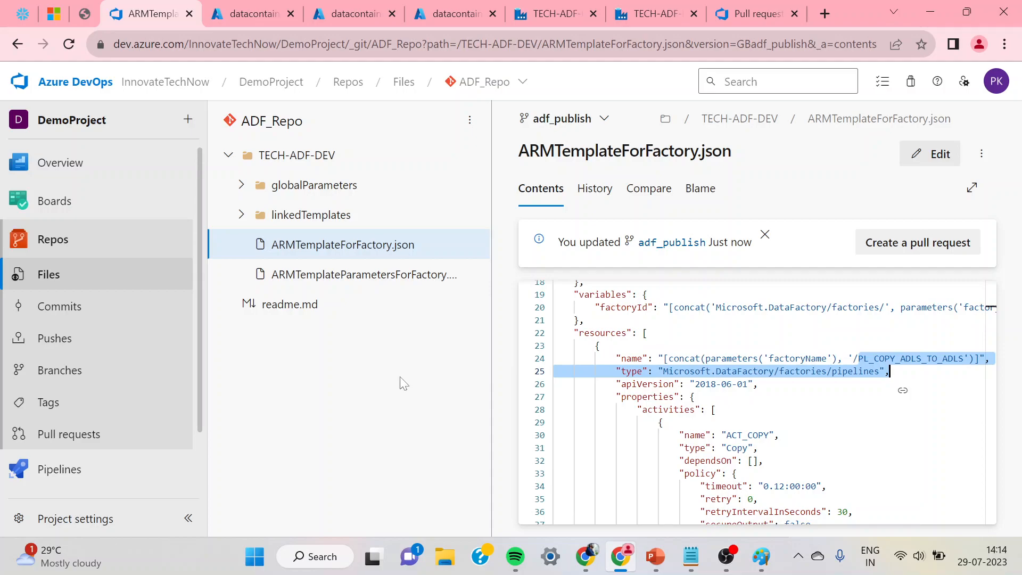
{"action": "left_click", "coordinate": [766, 234]}
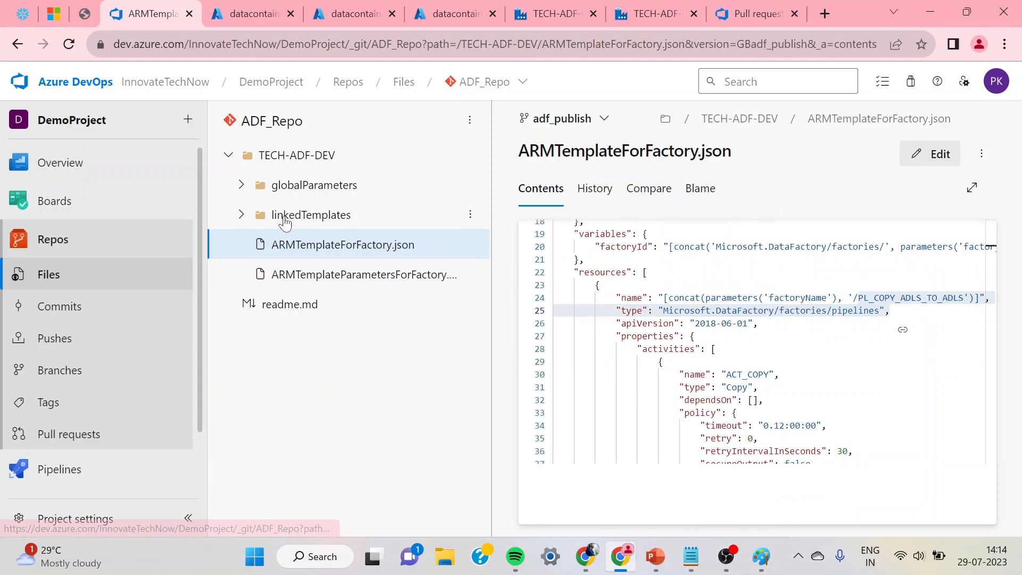
{"action": "left_click", "coordinate": [242, 215]}
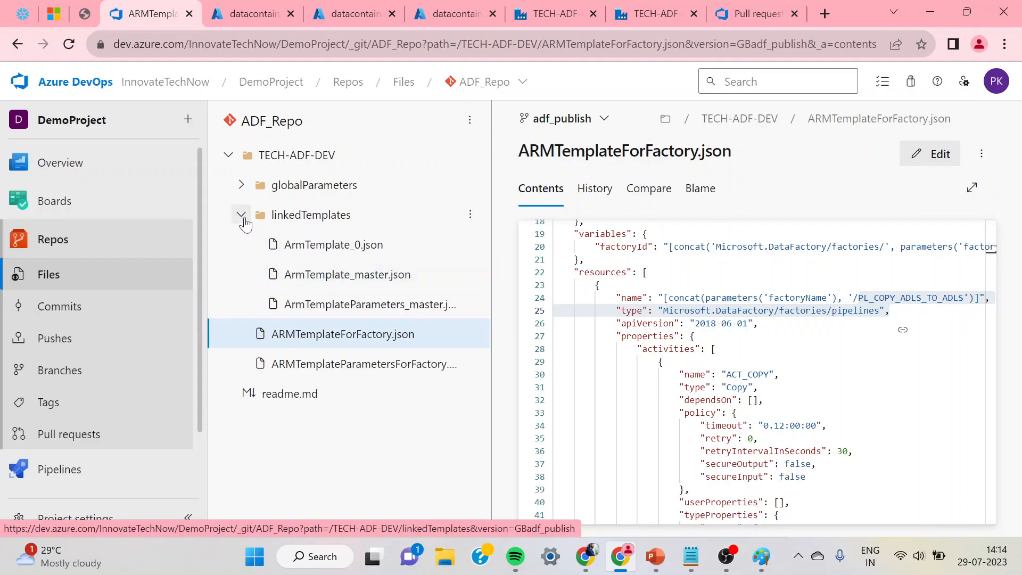
{"action": "left_click", "coordinate": [242, 215]}
Switch to the TECH-ADF-UAT factory and examine its factory resources
{"action": "left_click", "coordinate": [550, 13]}
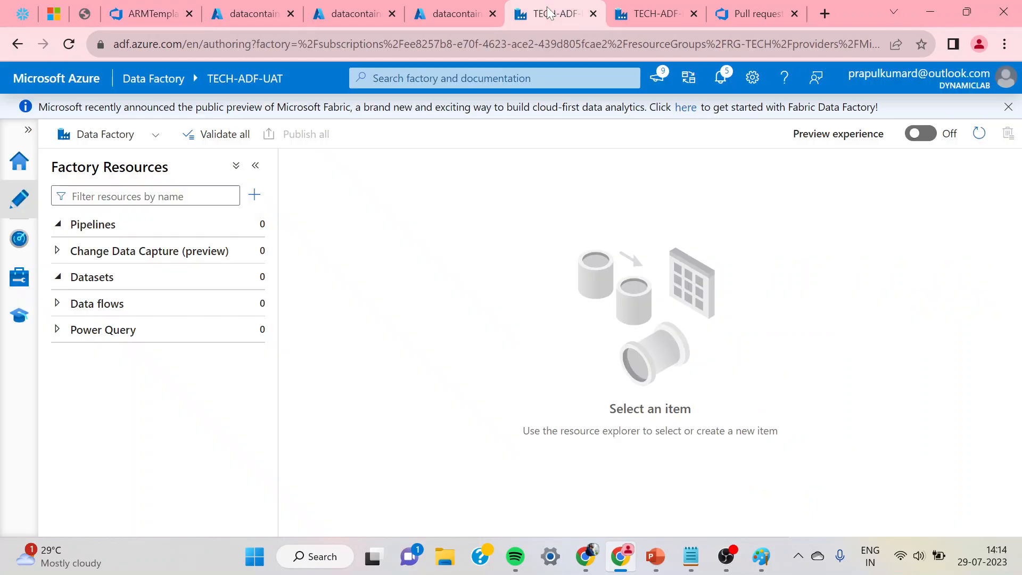
{"action": "left_click", "coordinate": [228, 44]}
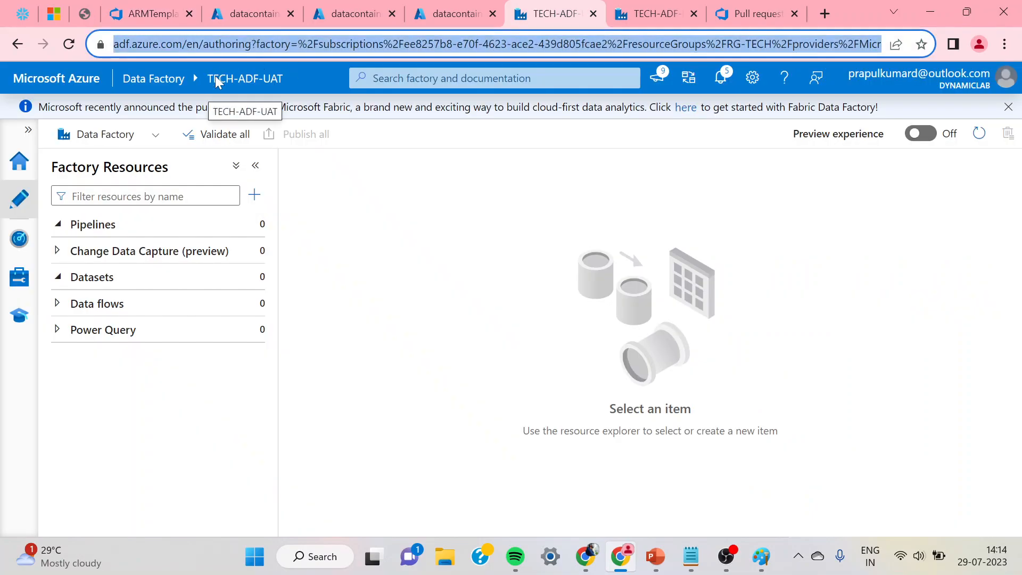
{"action": "left_click", "coordinate": [341, 240]}
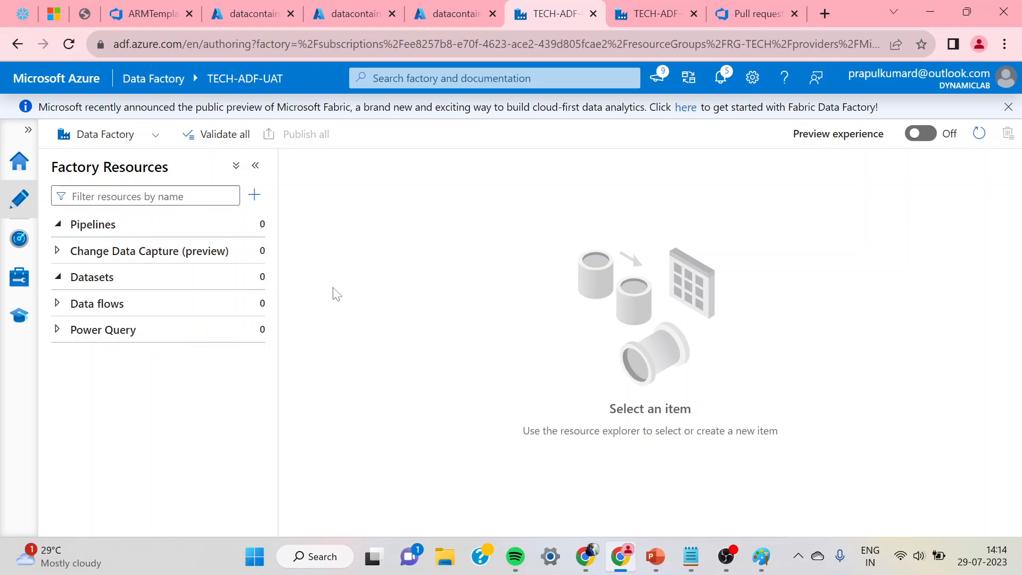
Switch to Azure DevOps and start a new release pipeline in DemoProject without choosing a stage template
{"action": "left_click", "coordinate": [132, 12]}
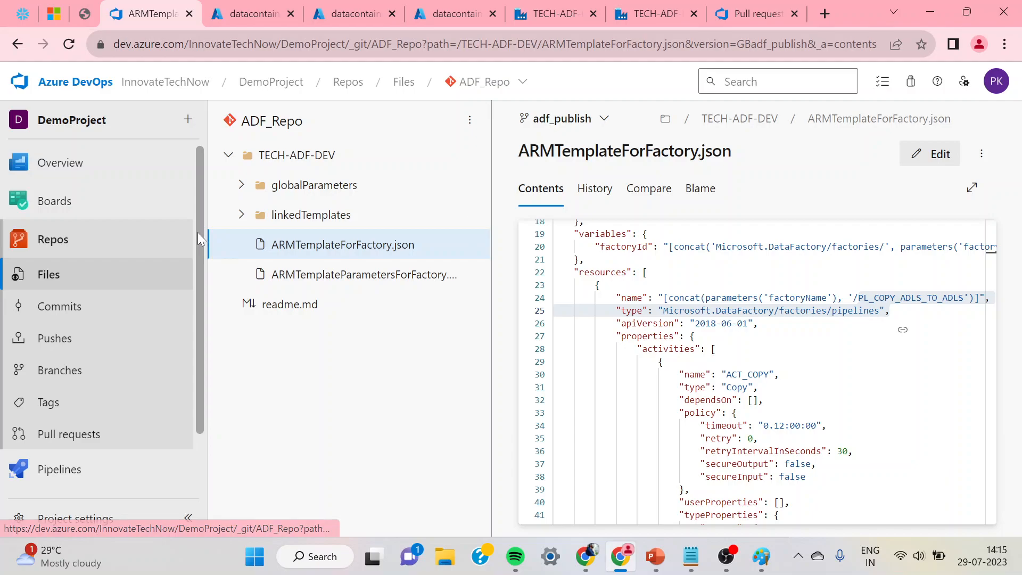
{"action": "scroll", "coordinate": [197, 231], "scroll_direction": "down", "scroll_amount": 2}
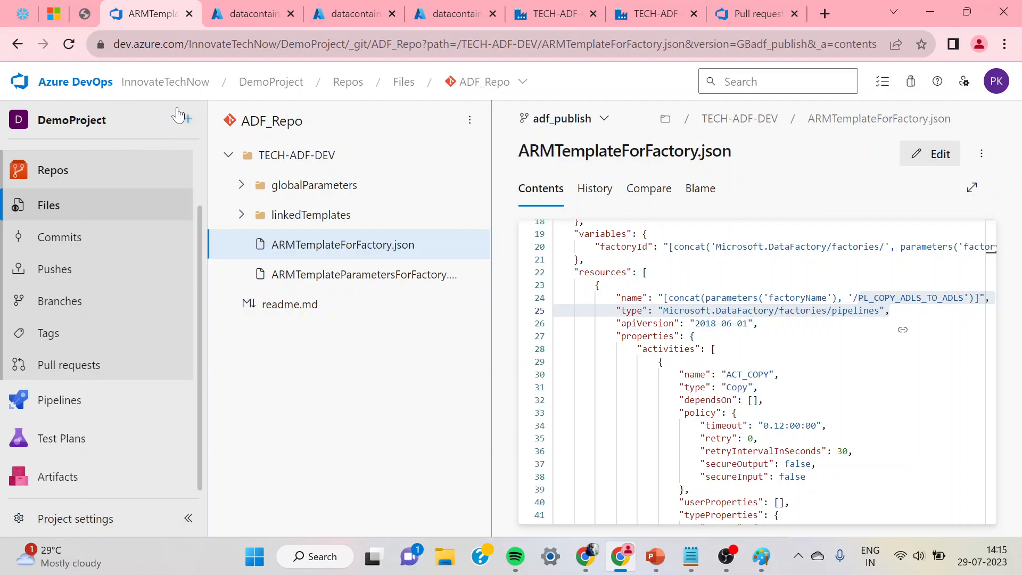
{"action": "left_click", "coordinate": [51, 406]}
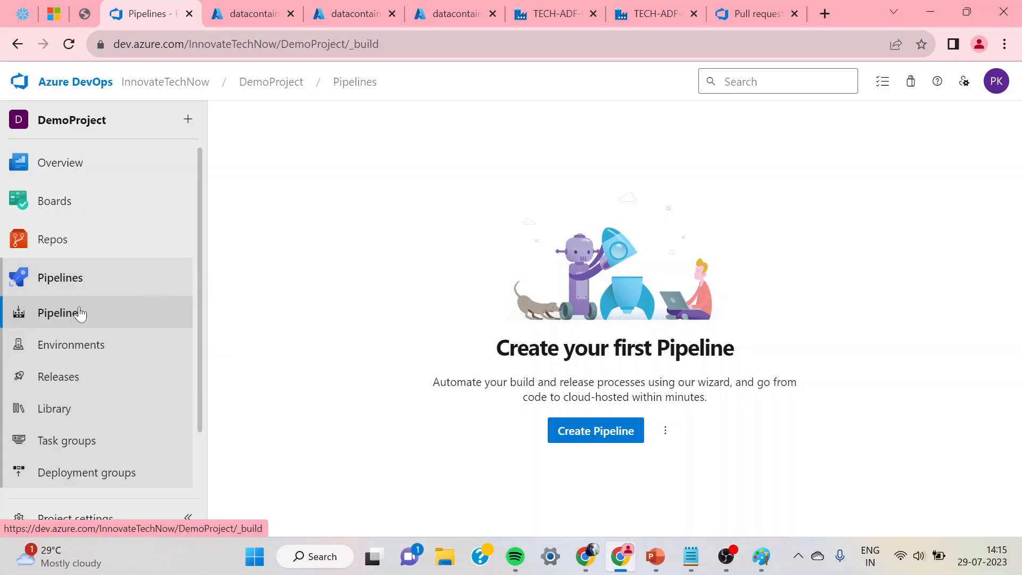
{"action": "left_click", "coordinate": [47, 380]}
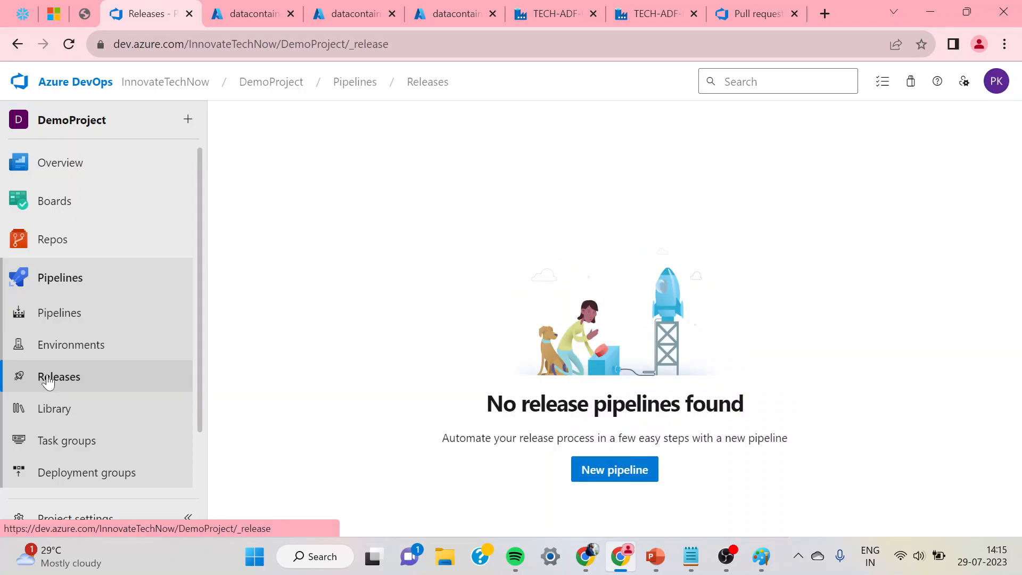
{"action": "left_click", "coordinate": [610, 474]}
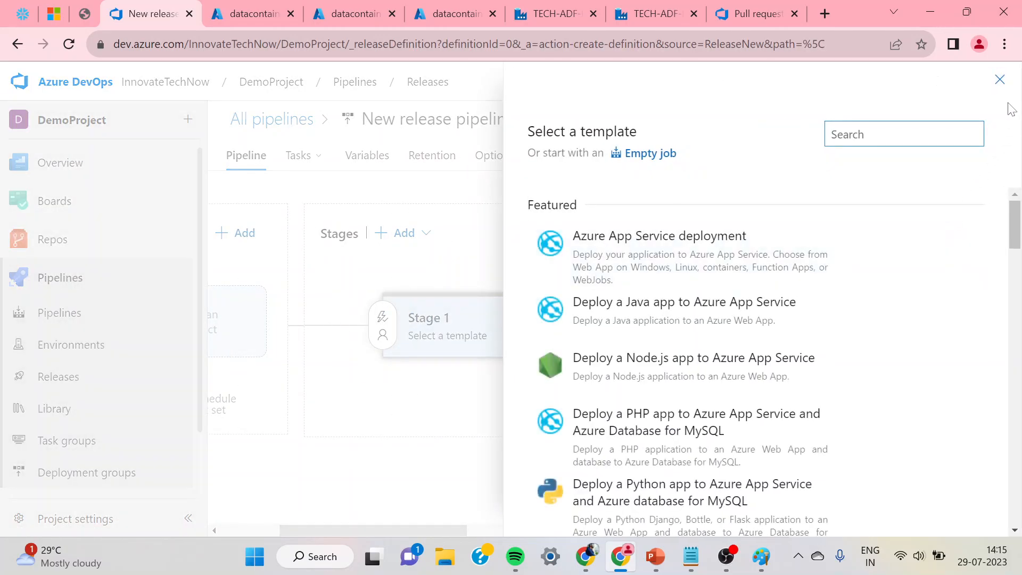
{"action": "left_click", "coordinate": [1001, 80]}
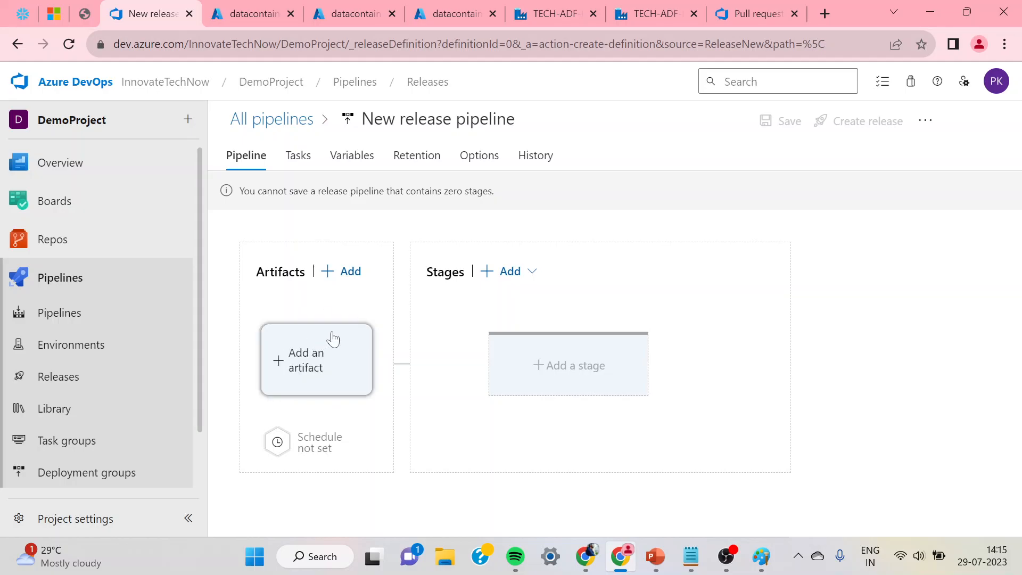
Start an Azure Repos artifact for the release pipeline, with project DemoProject and source repository ADF_Repo
{"action": "left_click", "coordinate": [330, 281]}
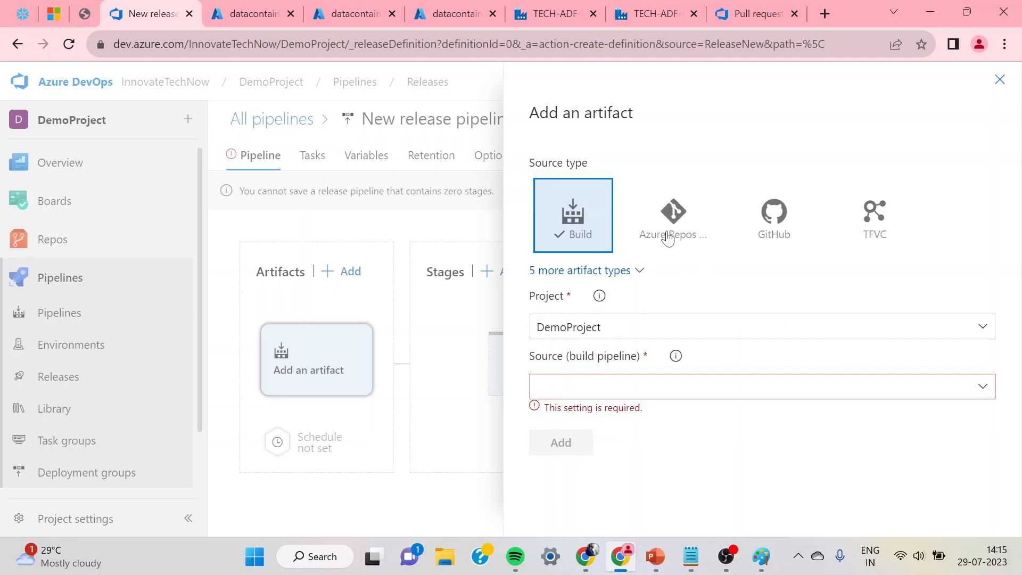
{"action": "left_click", "coordinate": [682, 229]}
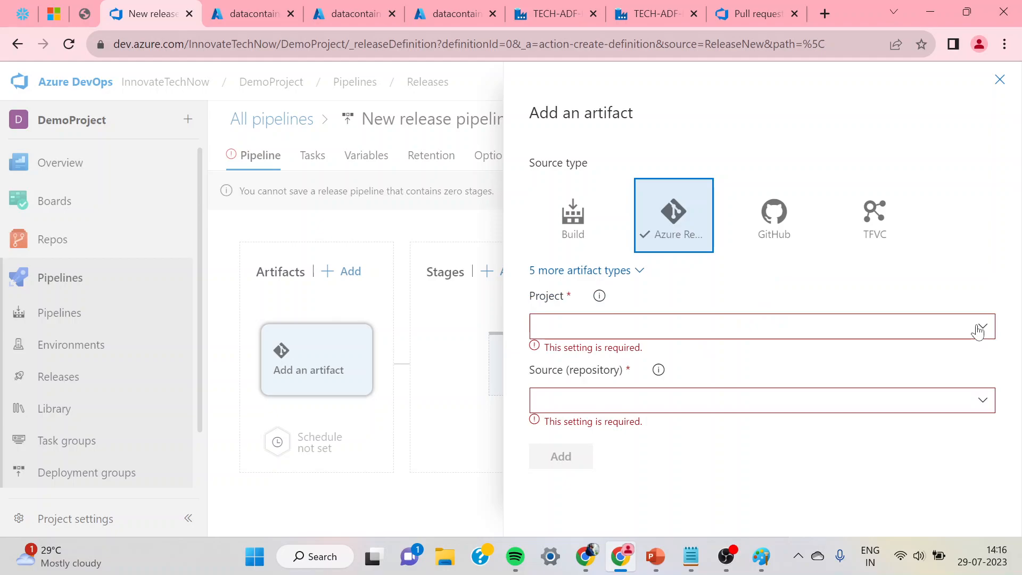
{"action": "left_click", "coordinate": [982, 329]}
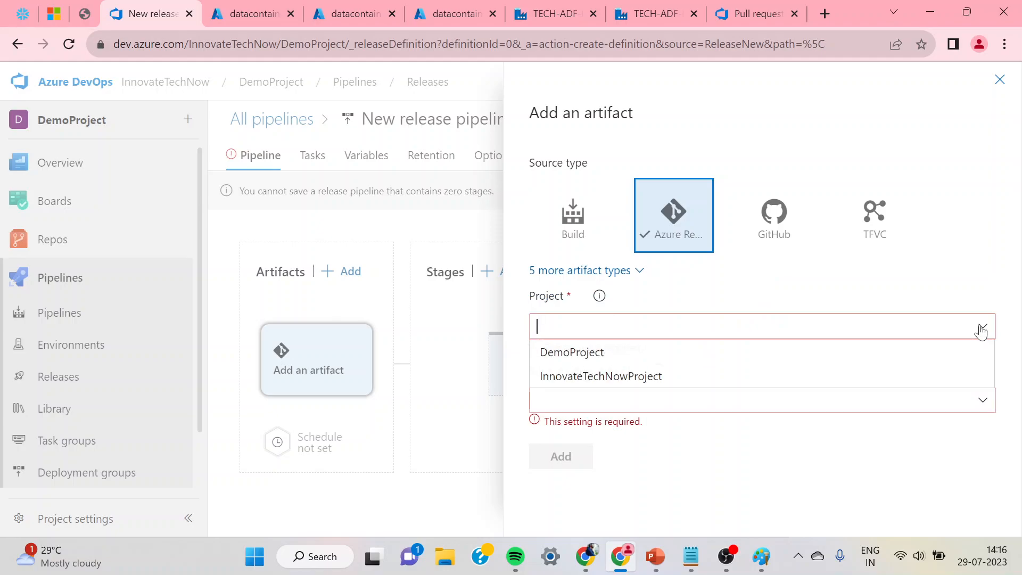
{"action": "left_click", "coordinate": [593, 358]}
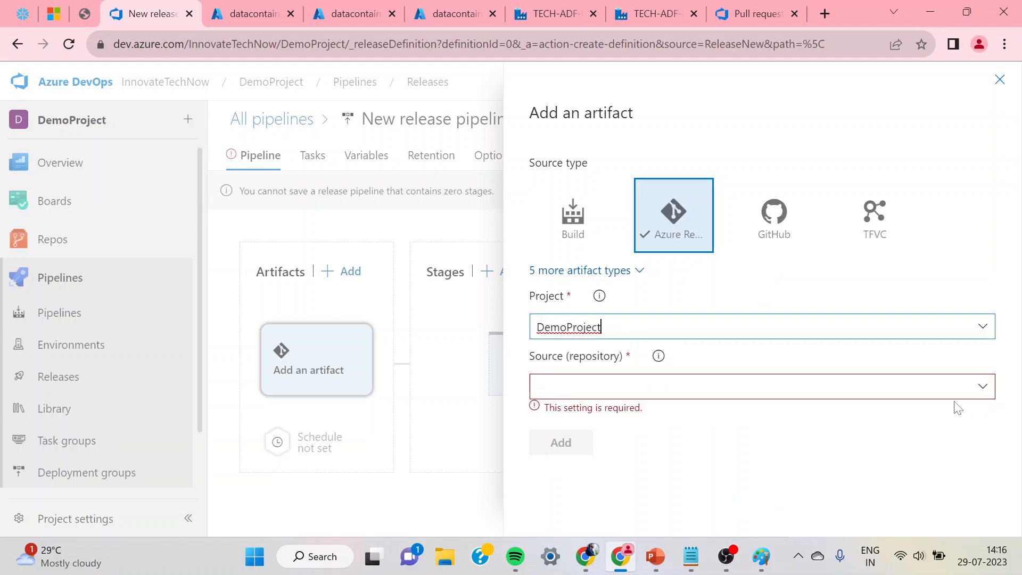
{"action": "left_click", "coordinate": [990, 388]}
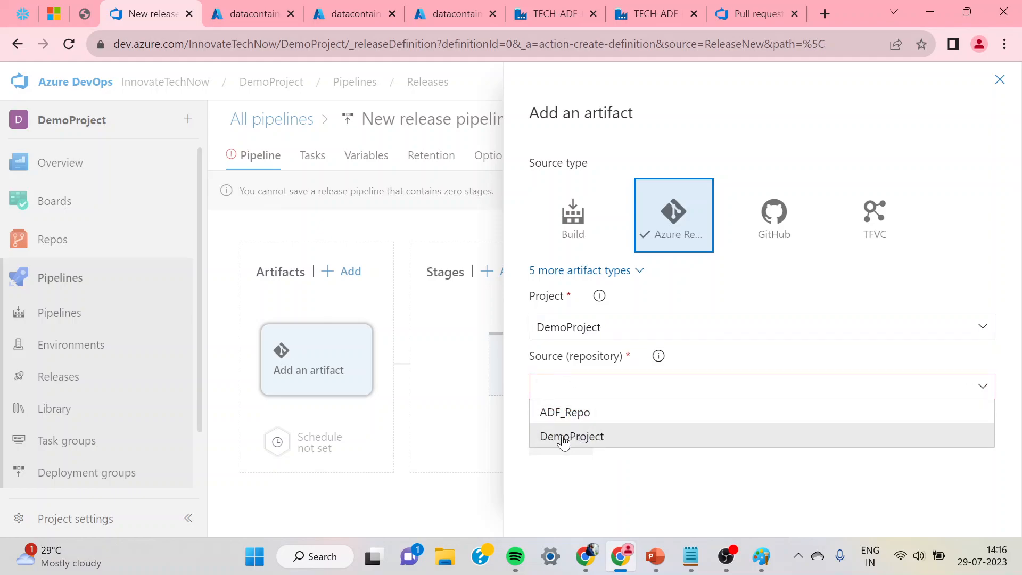
{"action": "left_click", "coordinate": [583, 420]}
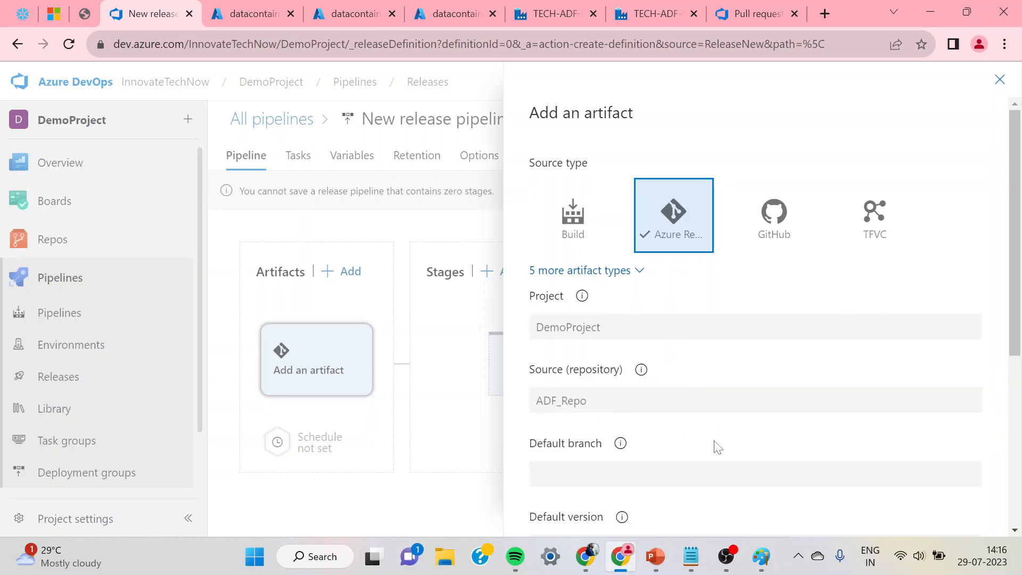
Set the artifact's default branch to adf_publish and add the artifact to the release pipeline
{"action": "left_click_drag", "start_coordinate": [1021, 352], "coordinate": [1021, 436]}
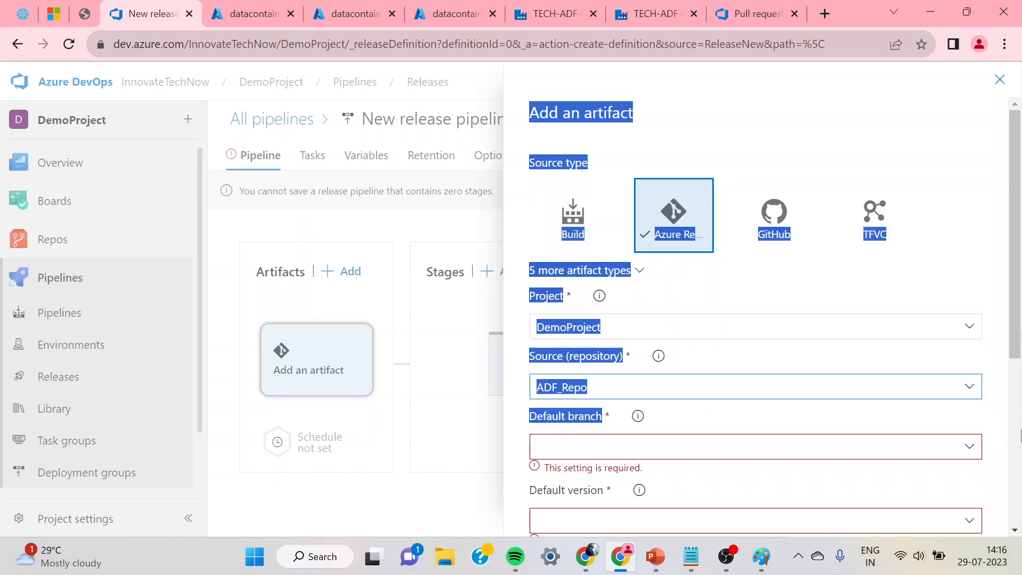
{"action": "left_click", "coordinate": [991, 297]}
{"action": "left_click_drag", "start_coordinate": [1018, 312], "coordinate": [1021, 428]}
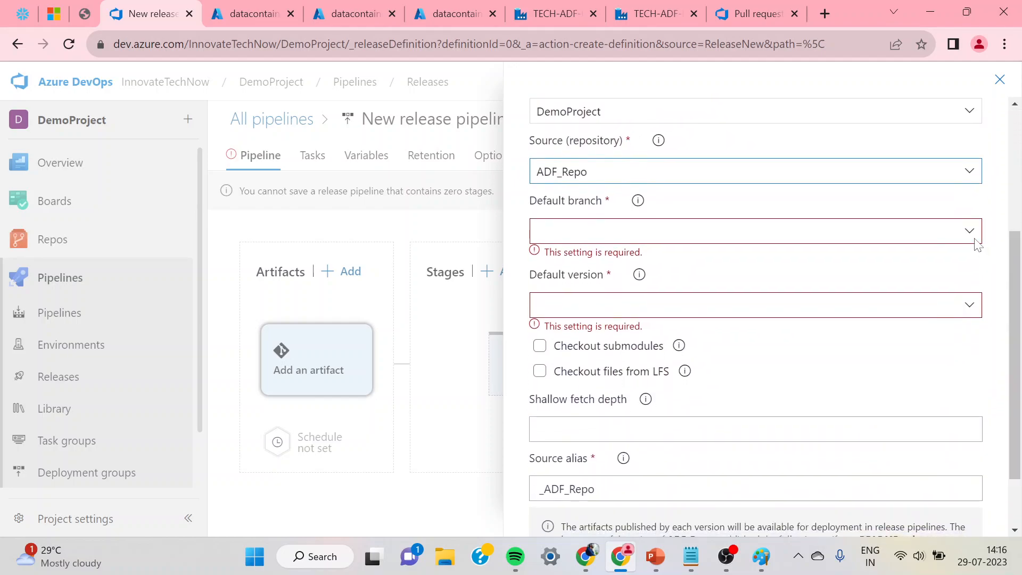
{"action": "left_click", "coordinate": [971, 234]}
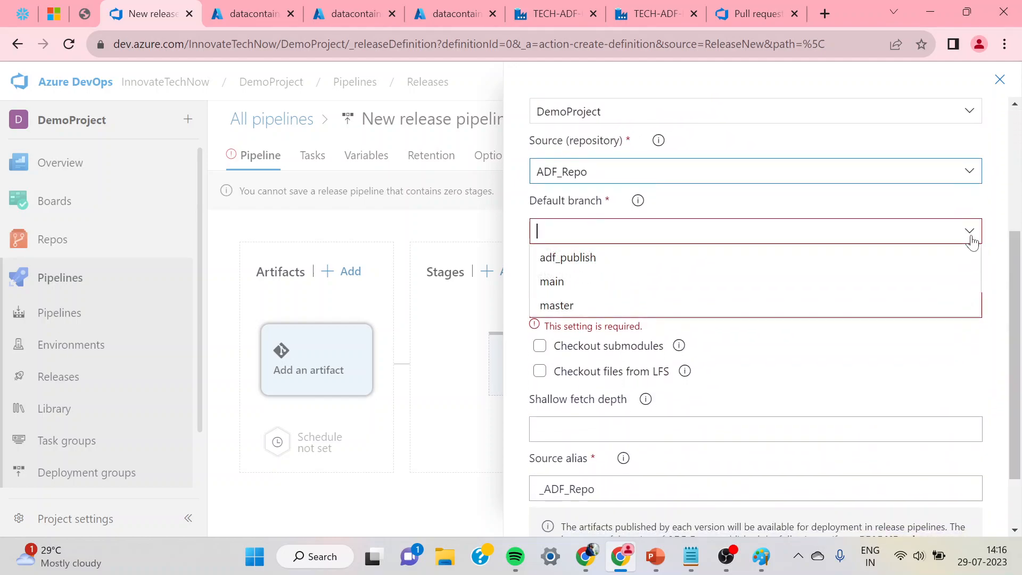
{"action": "left_click", "coordinate": [580, 261]}
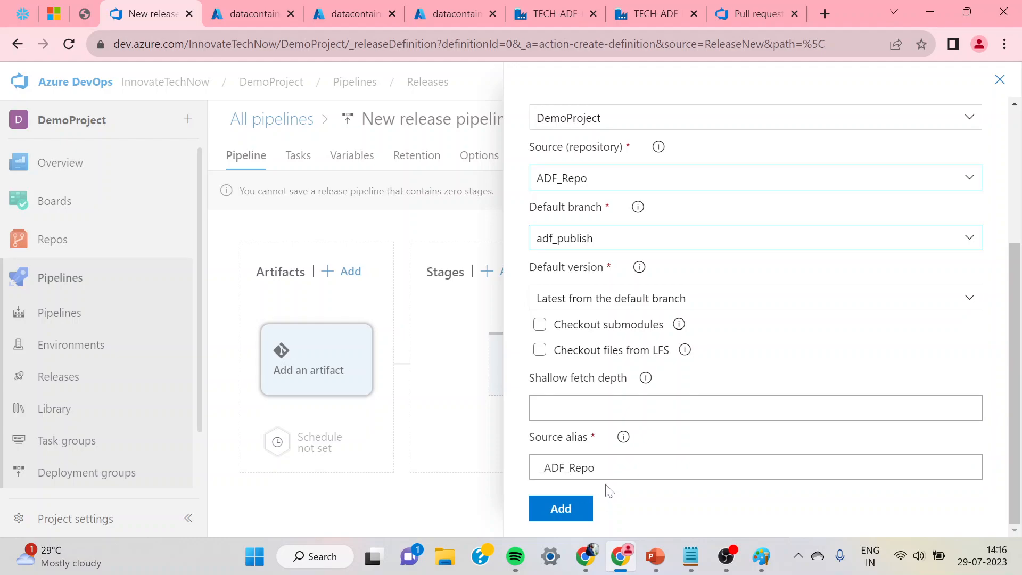
{"action": "left_click", "coordinate": [572, 511]}
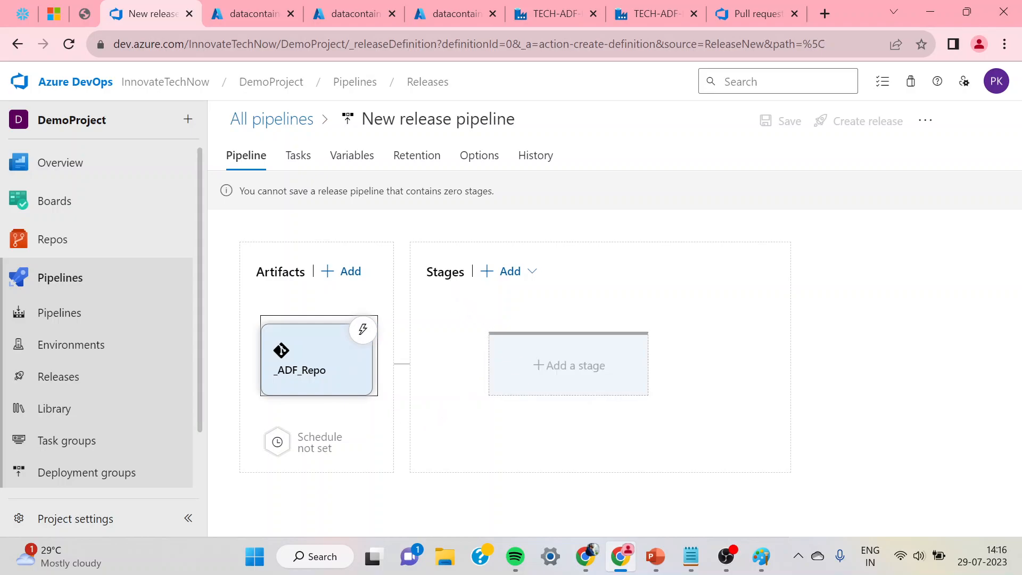
Search the release stage templates for "arm" and "deplo", and look through the full template list
{"action": "left_click", "coordinate": [538, 367]}
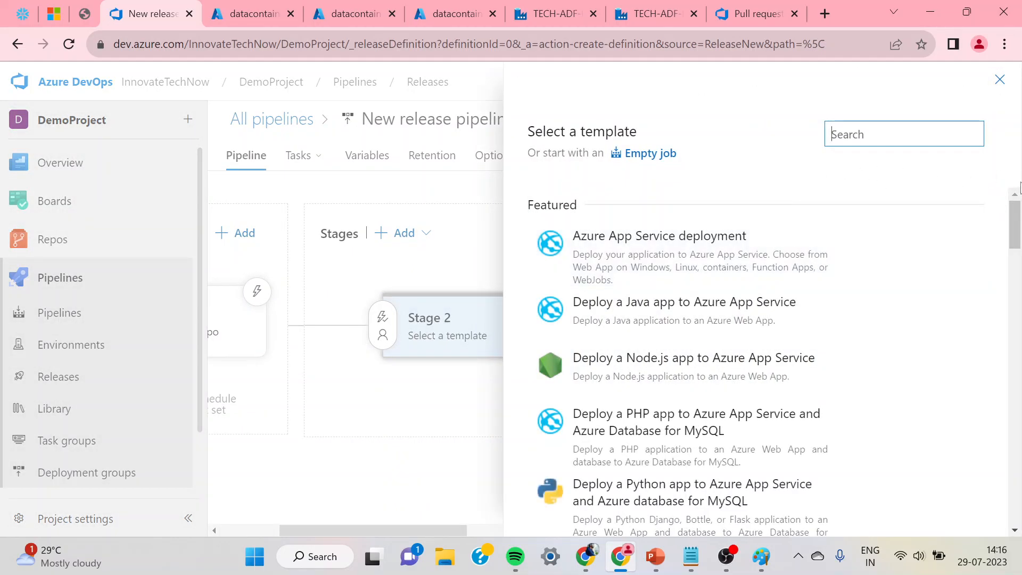
{"action": "left_click", "coordinate": [1000, 81]}
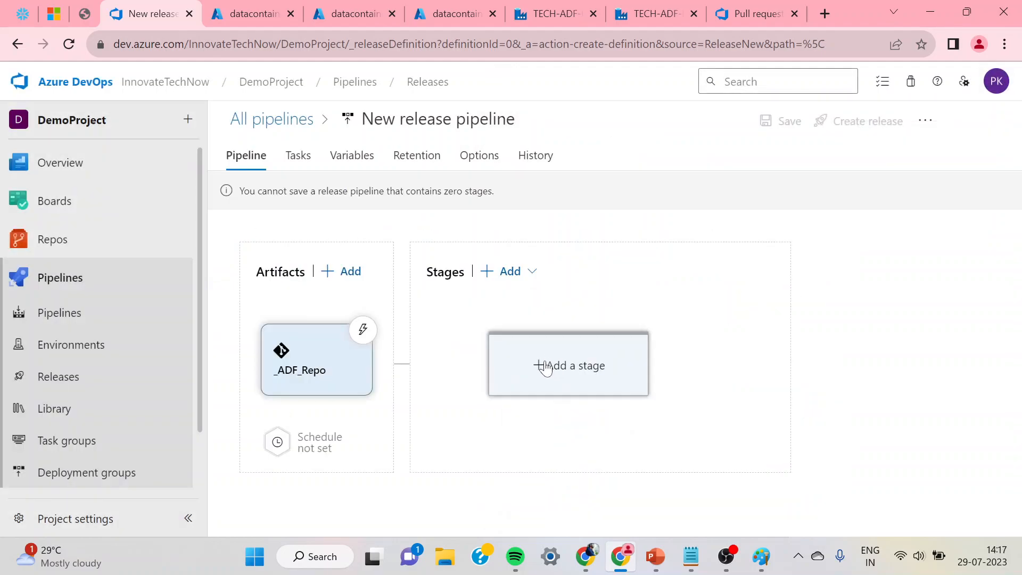
{"action": "left_click", "coordinate": [546, 367]}
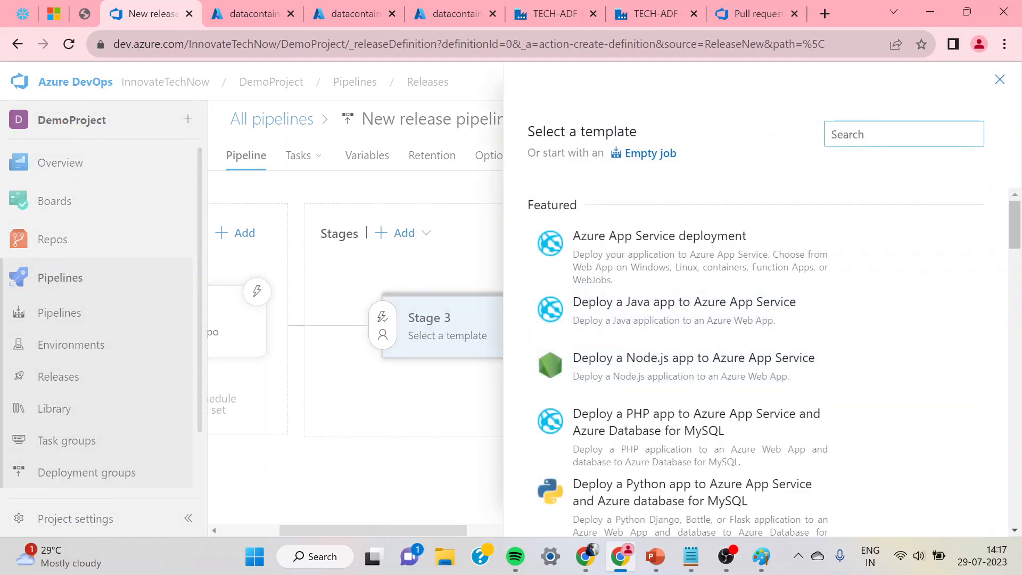
{"action": "type", "text": "d"}
{"action": "key", "text": "BackSpace"}
{"action": "type", "text": "arm"}
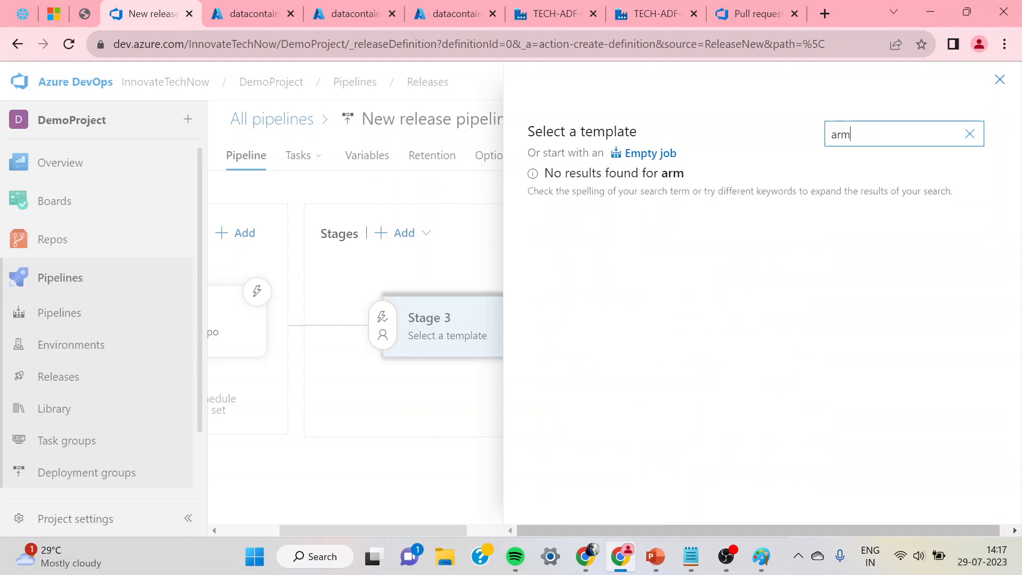
{"action": "key", "text": "BackSpace"}
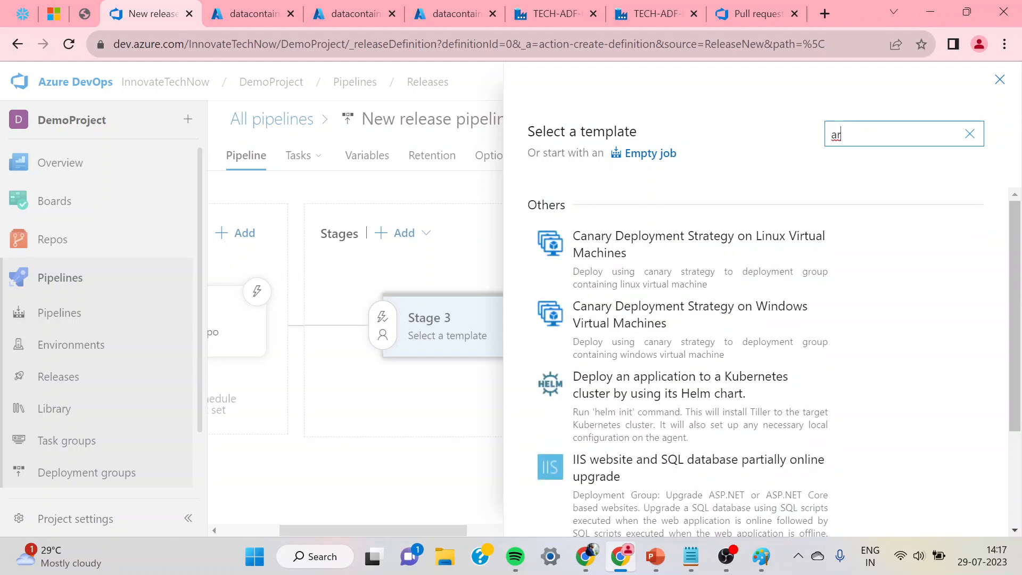
{"action": "key", "text": "BackSpace"}
{"action": "key", "text": "BackSpace"}
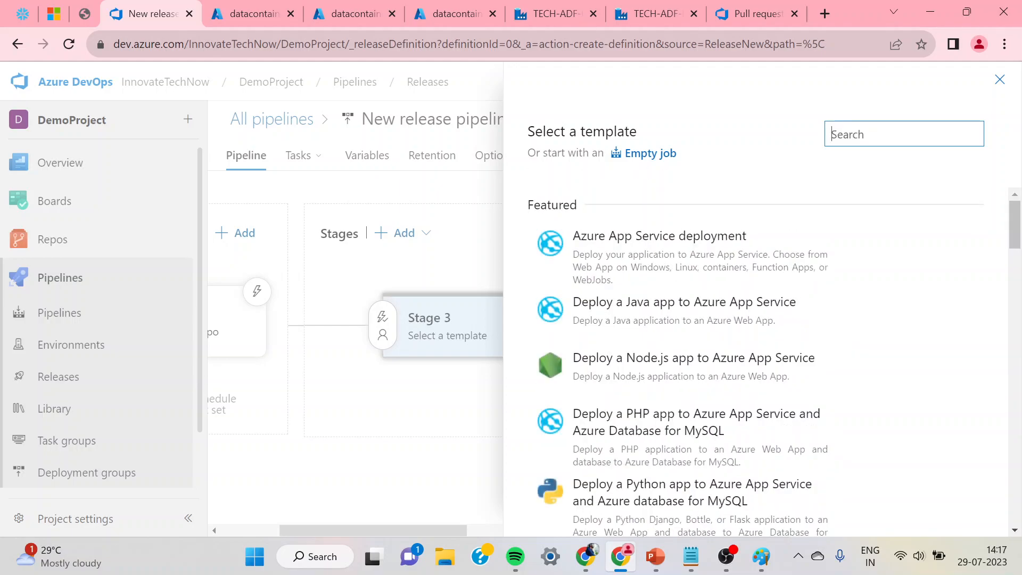
{"action": "type", "text": "deplo"}
{"action": "left_click_drag", "start_coordinate": [1017, 215], "coordinate": [1021, 303]}
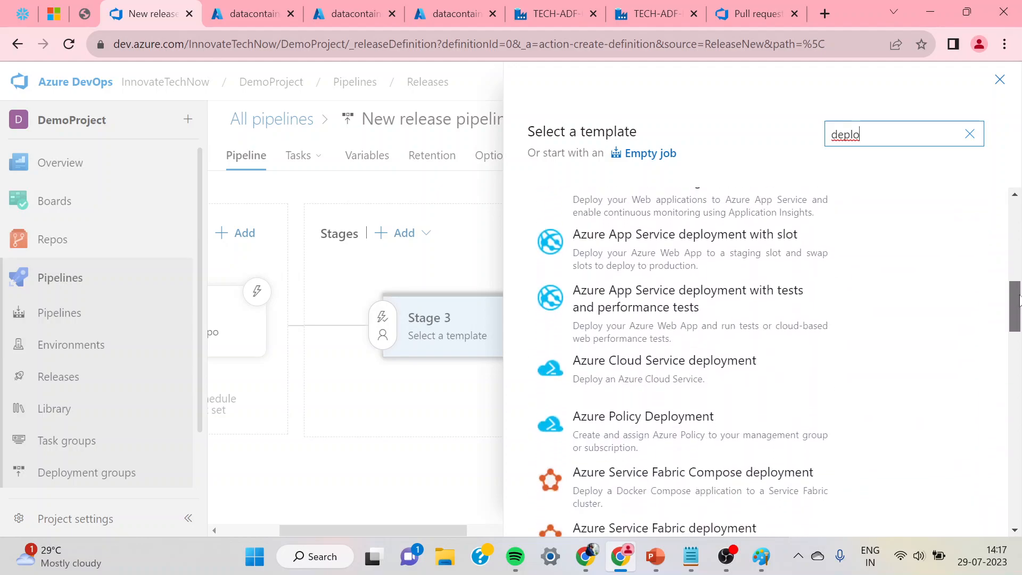
{"action": "key", "text": "BackSpace"}
{"action": "key", "text": "BackSpace"}
{"action": "key", "text": "BackSpace"}
{"action": "key", "text": "BackSpace"}
{"action": "key", "text": "BackSpace"}
{"action": "type", "text": "a"}
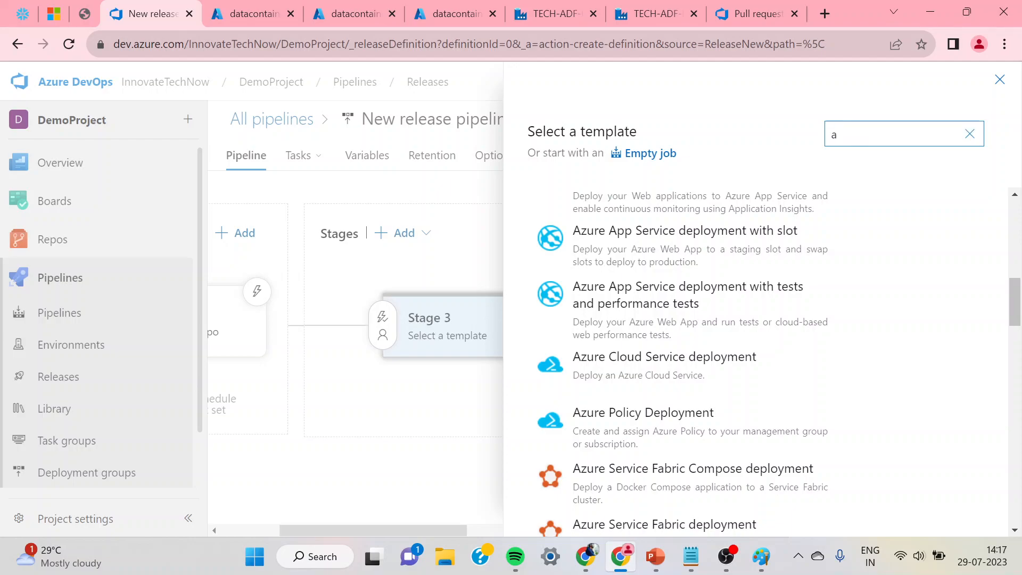
{"action": "type", "text": "rm"}
{"action": "key", "text": "BackSpace"}
{"action": "key", "text": "BackSpace"}
{"action": "key", "text": "BackSpace"}
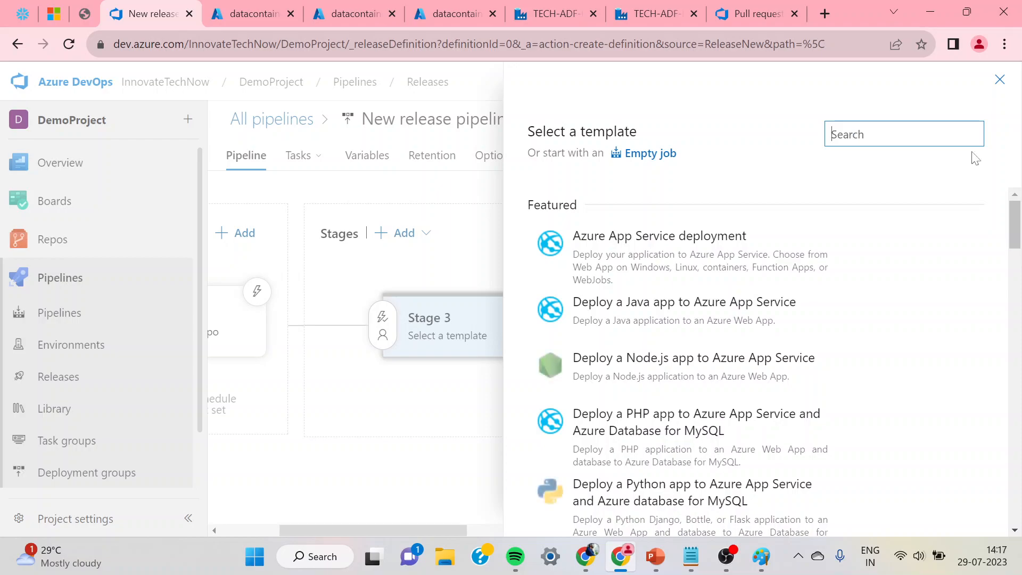
{"action": "left_click_drag", "start_coordinate": [1018, 241], "coordinate": [1021, 519]}
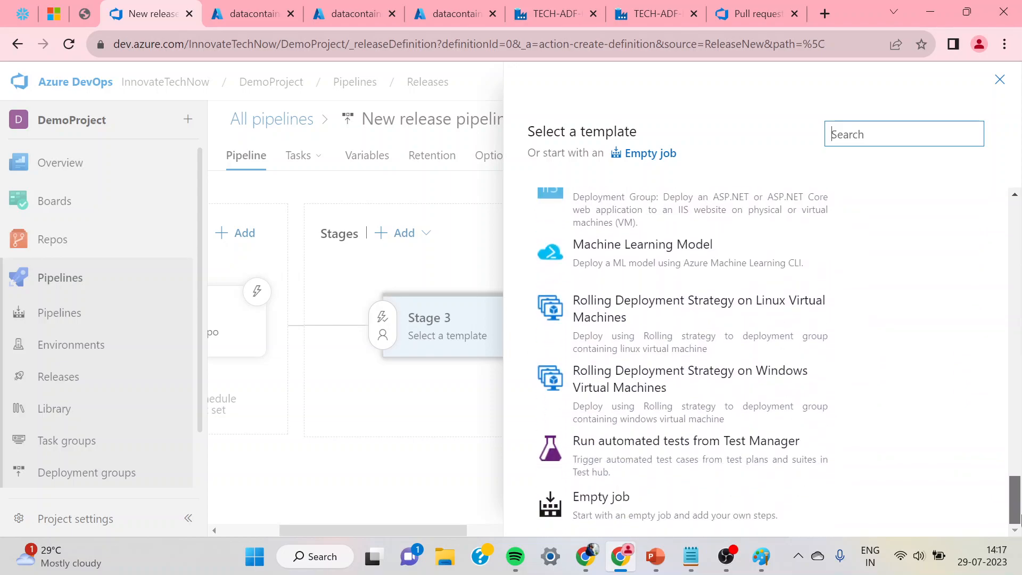
{"action": "left_click", "coordinate": [423, 444]}
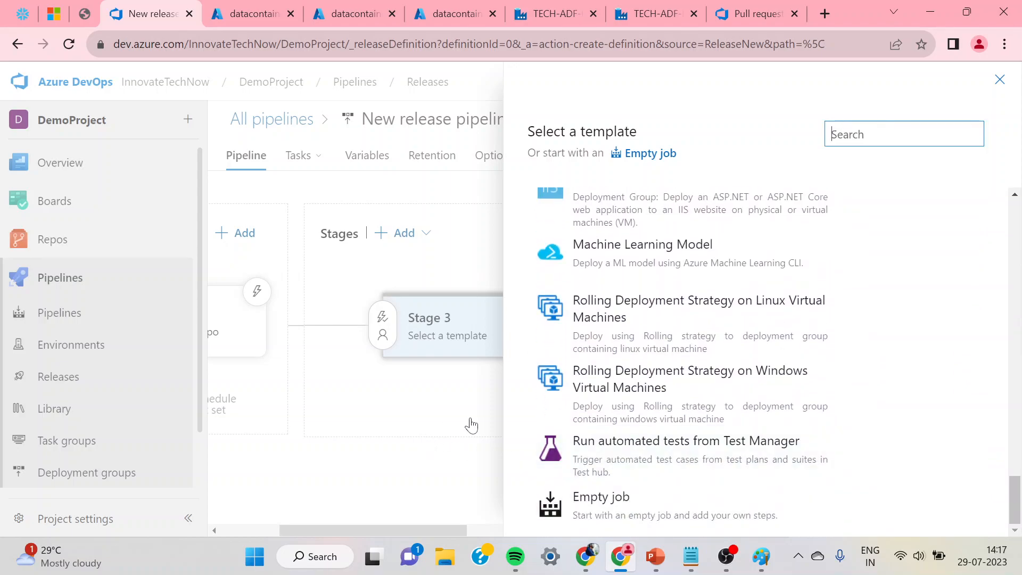
{"action": "left_click", "coordinate": [1000, 83]}
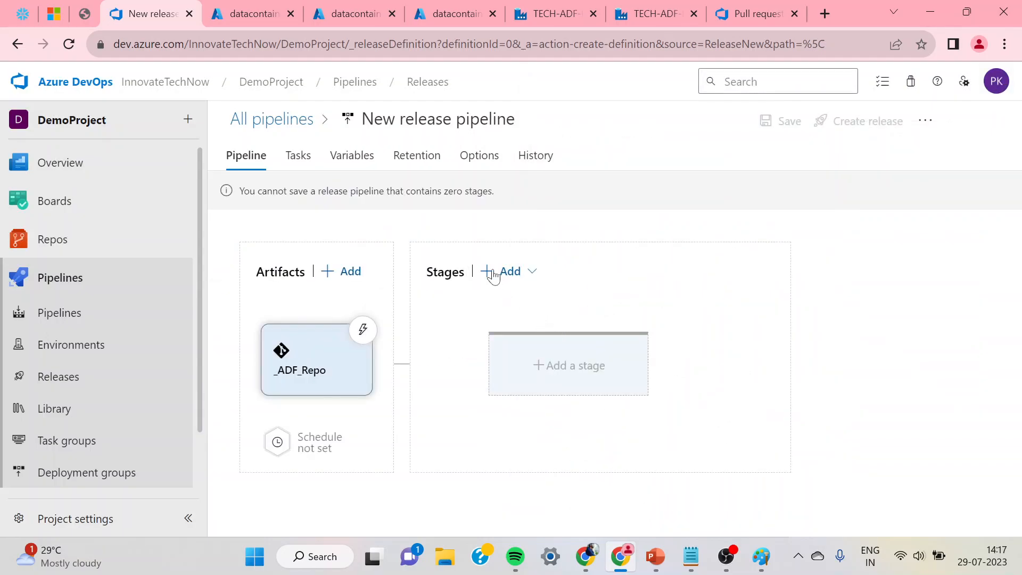
Add a stage named UAT to the release pipeline, starting from an empty job, and open its tasks
{"action": "left_click", "coordinate": [545, 376]}
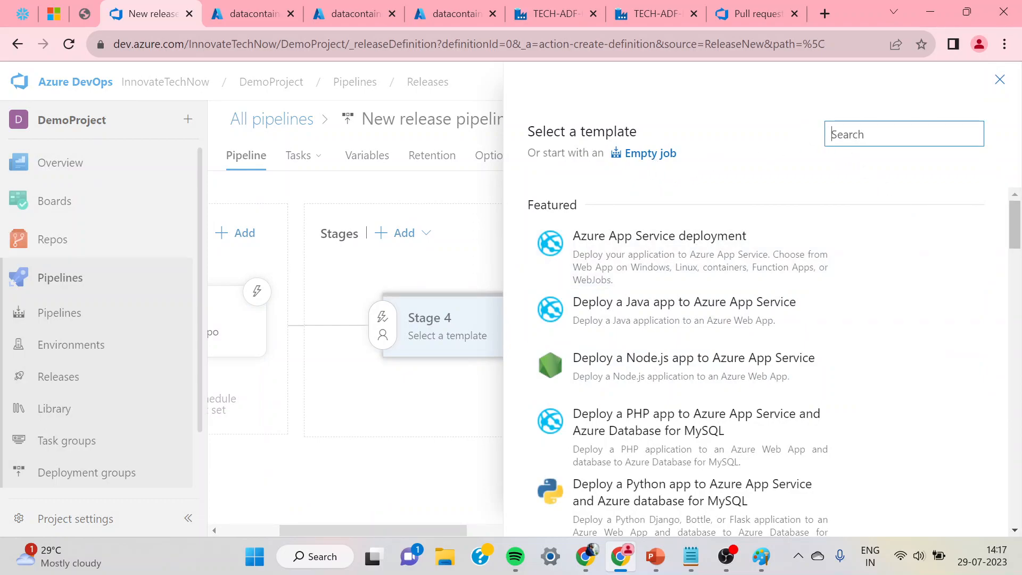
{"action": "left_click", "coordinate": [650, 155]}
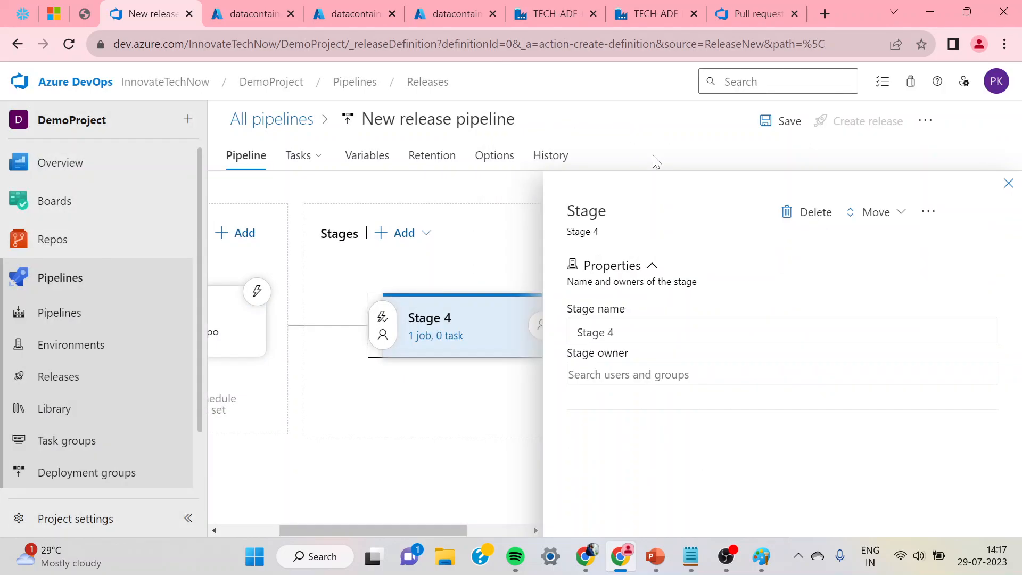
{"action": "left_click_drag", "start_coordinate": [632, 333], "coordinate": [574, 333]}
{"action": "key", "text": "BackSpace"}
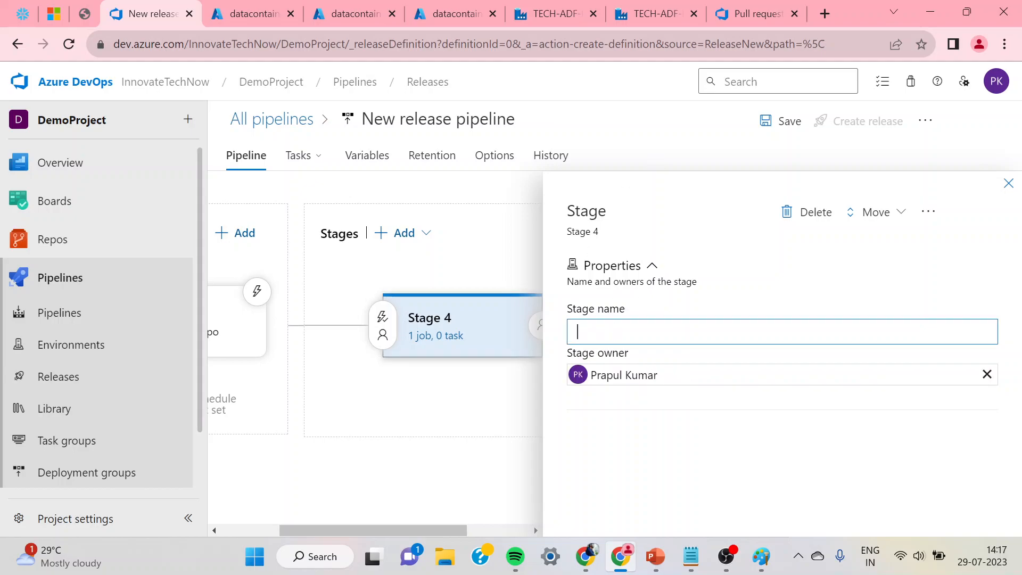
{"action": "type", "text": "UAT"}
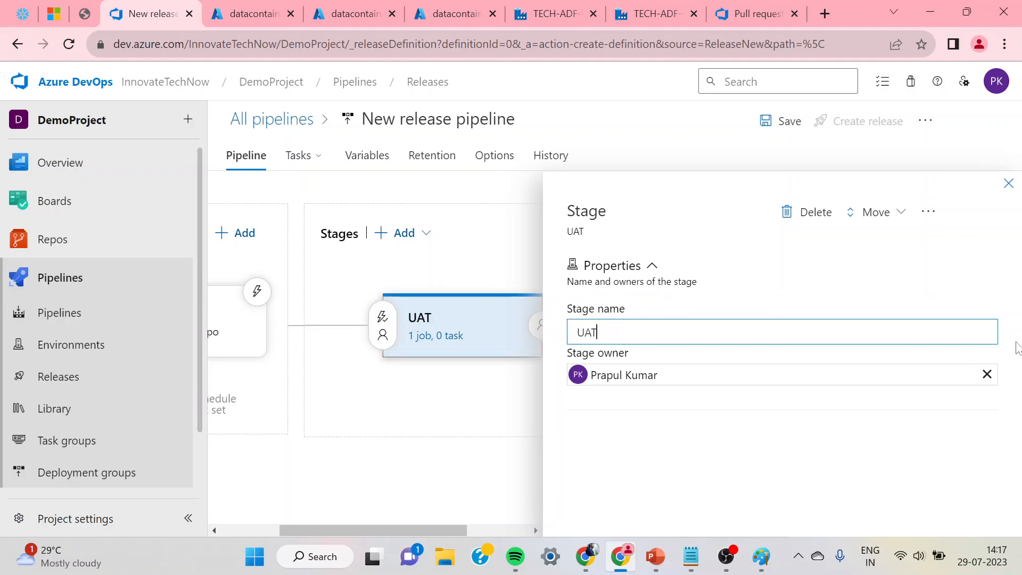
{"action": "left_click", "coordinate": [1008, 183]}
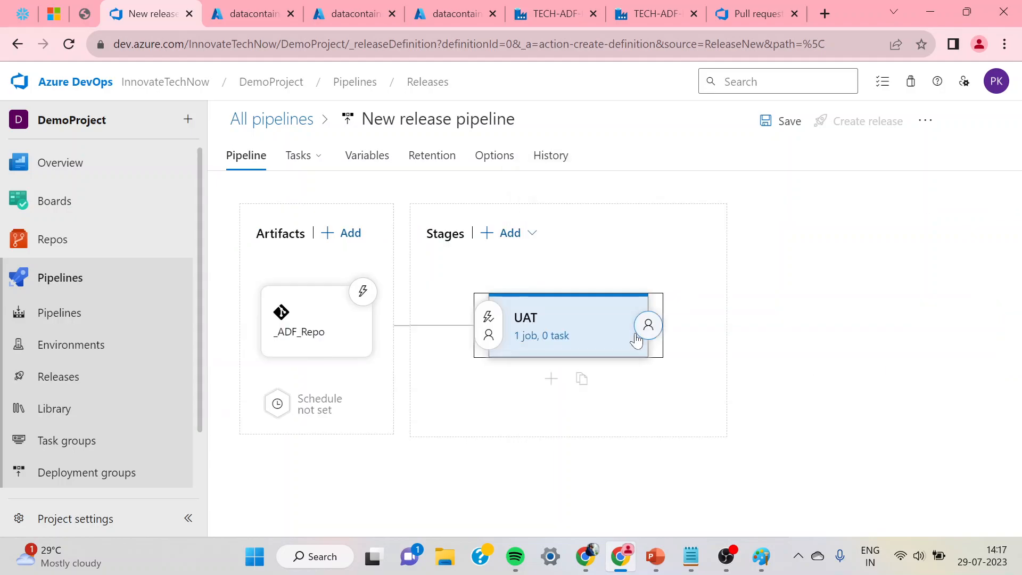
{"action": "left_click", "coordinate": [524, 336]}
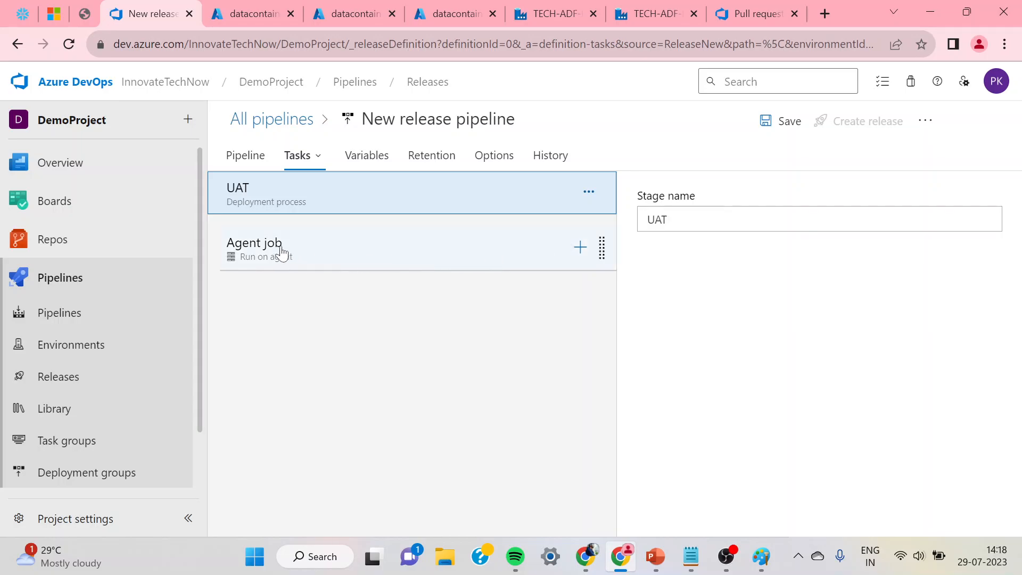
Add an ARM template deployment task to the UAT stage's agent job and open the task's settings
{"action": "left_click", "coordinate": [581, 248]}
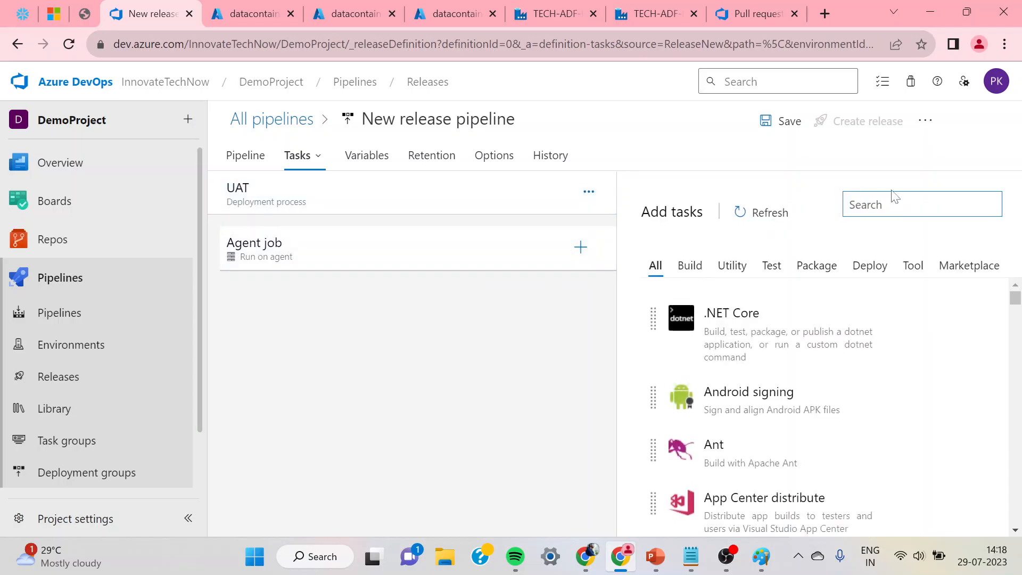
{"action": "type", "text": "arm"}
{"action": "mouse_move", "coordinate": [717, 289]}
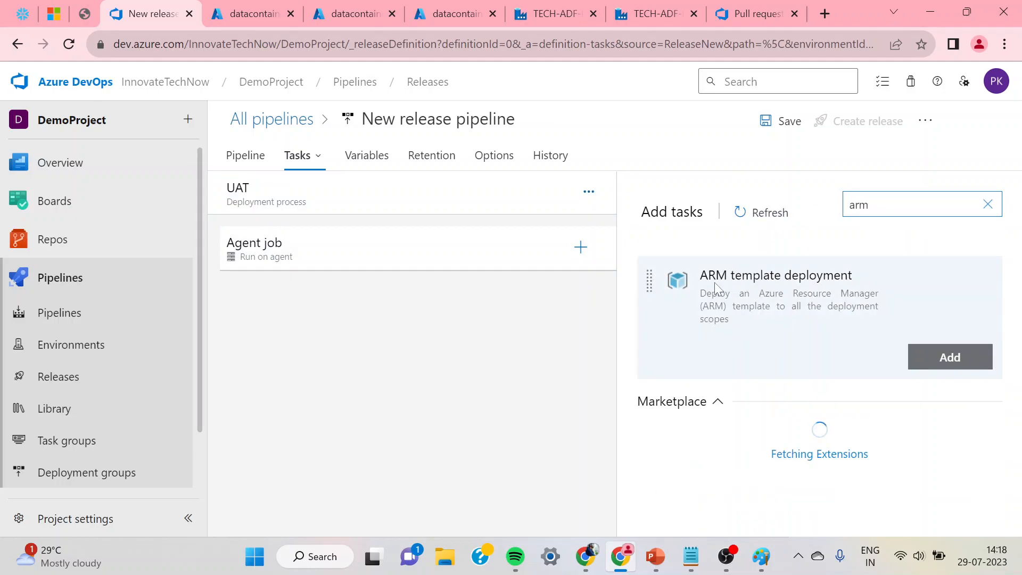
{"action": "left_click", "coordinate": [807, 282]}
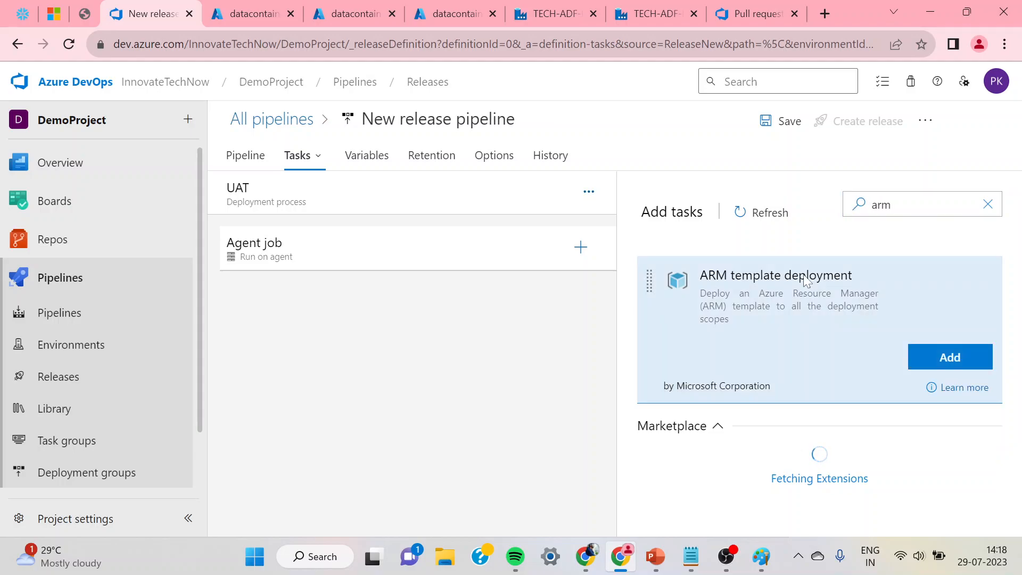
{"action": "left_click", "coordinate": [944, 360]}
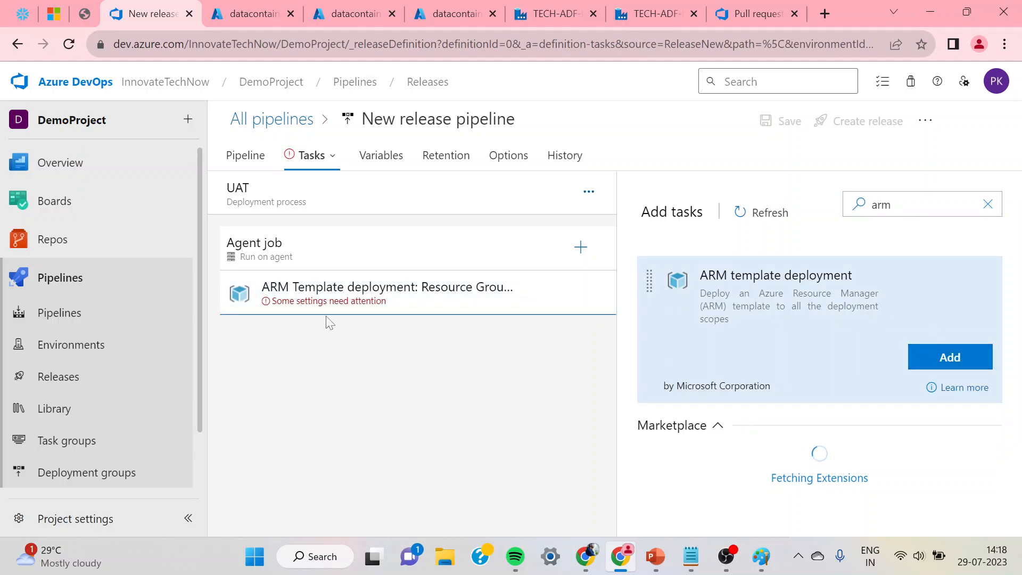
{"action": "left_click", "coordinate": [379, 293]}
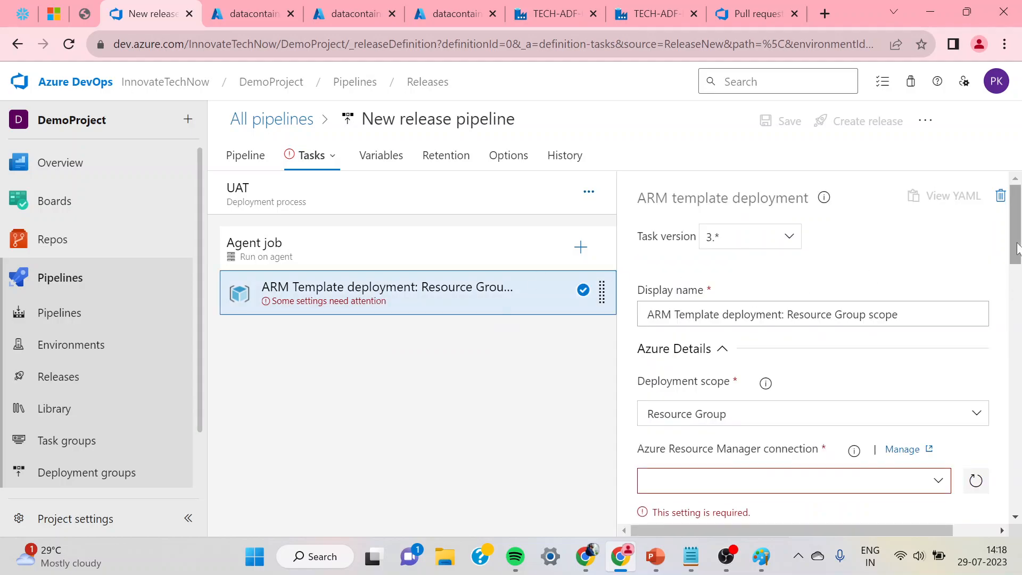
Set the task's deployment scope to Resource Group, and choose and authorize the Free Trial subscription as its Azure Resource Manager connection
{"action": "left_click_drag", "start_coordinate": [1018, 248], "coordinate": [1020, 276]}
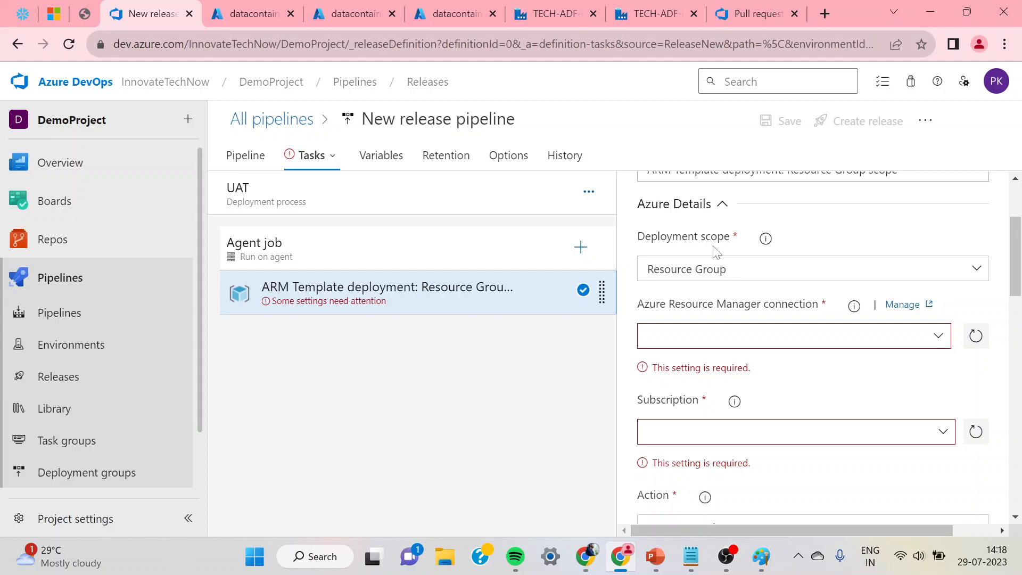
{"action": "left_click", "coordinate": [787, 271]}
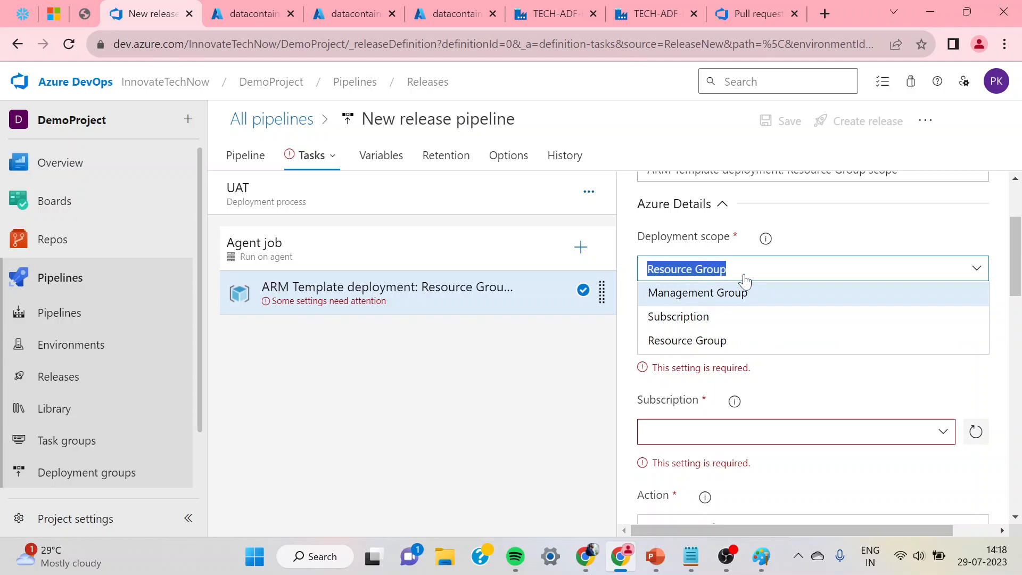
{"action": "left_click", "coordinate": [701, 343]}
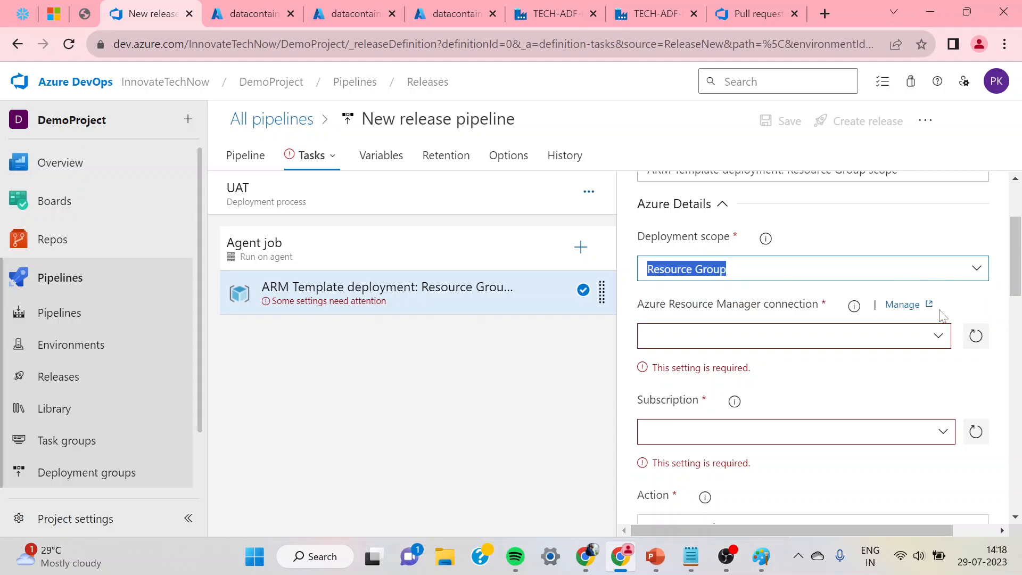
{"action": "scroll", "coordinate": [943, 316], "scroll_direction": "down", "scroll_amount": 2}
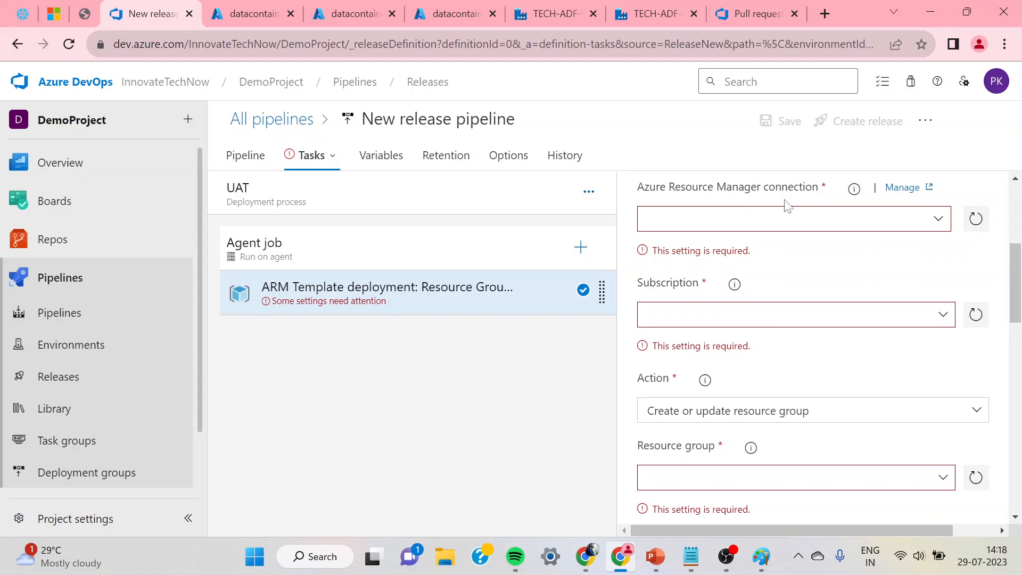
{"action": "left_click", "coordinate": [937, 223]}
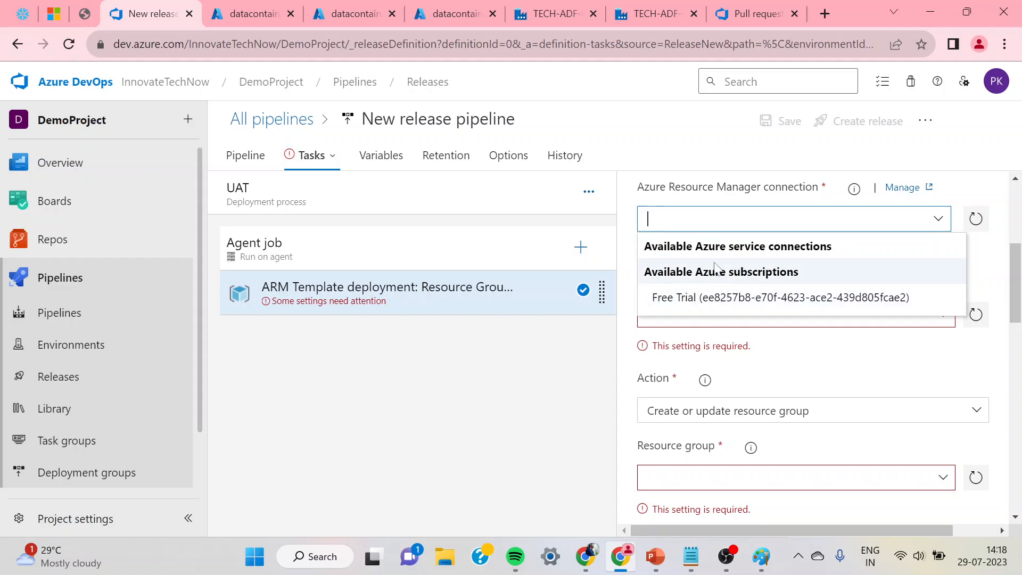
{"action": "left_click", "coordinate": [677, 297]}
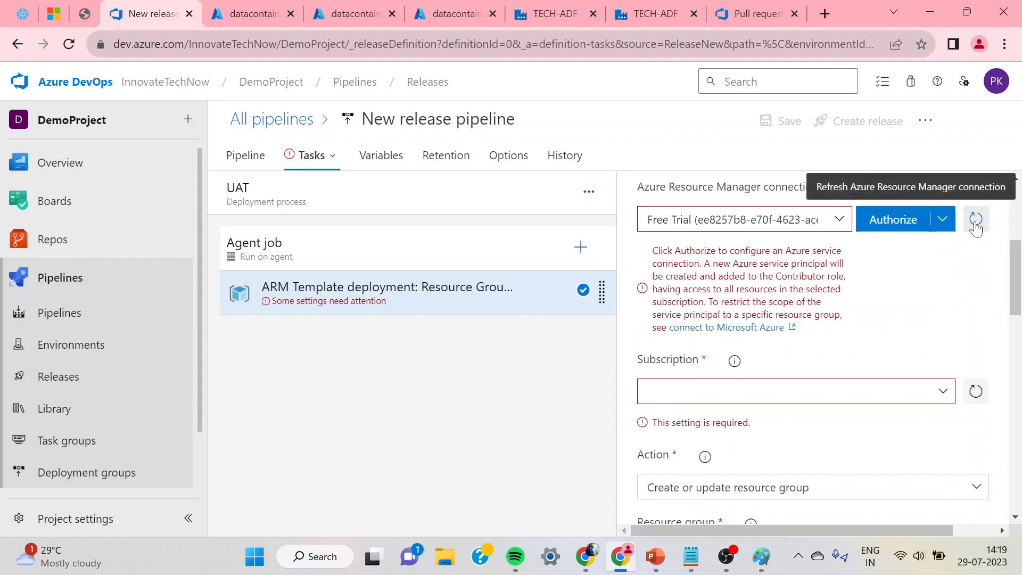
{"action": "left_click", "coordinate": [896, 227]}
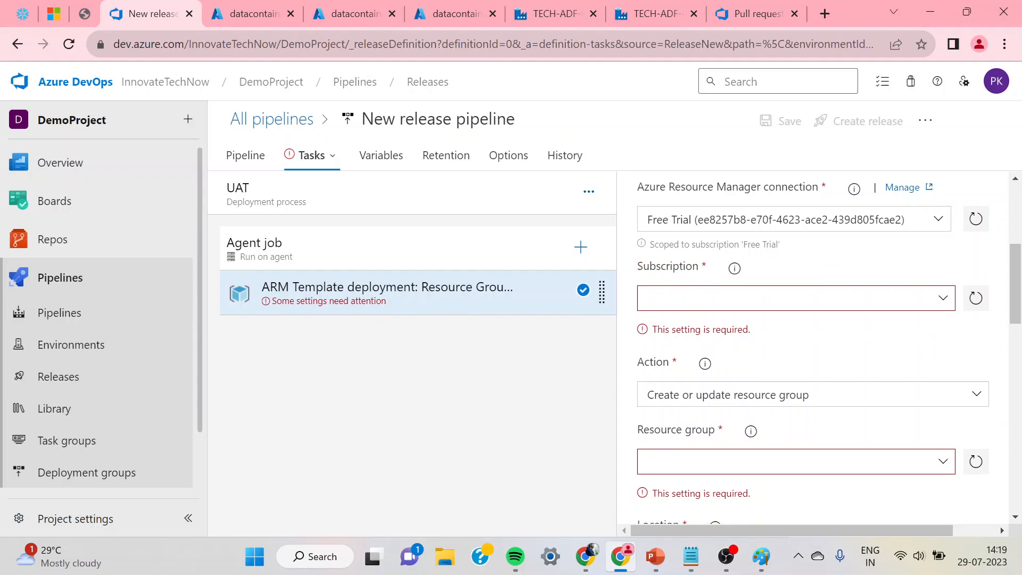
Set the ARM deployment task's subscription to Free Trial
{"action": "left_click_drag", "start_coordinate": [652, 250], "coordinate": [772, 258]}
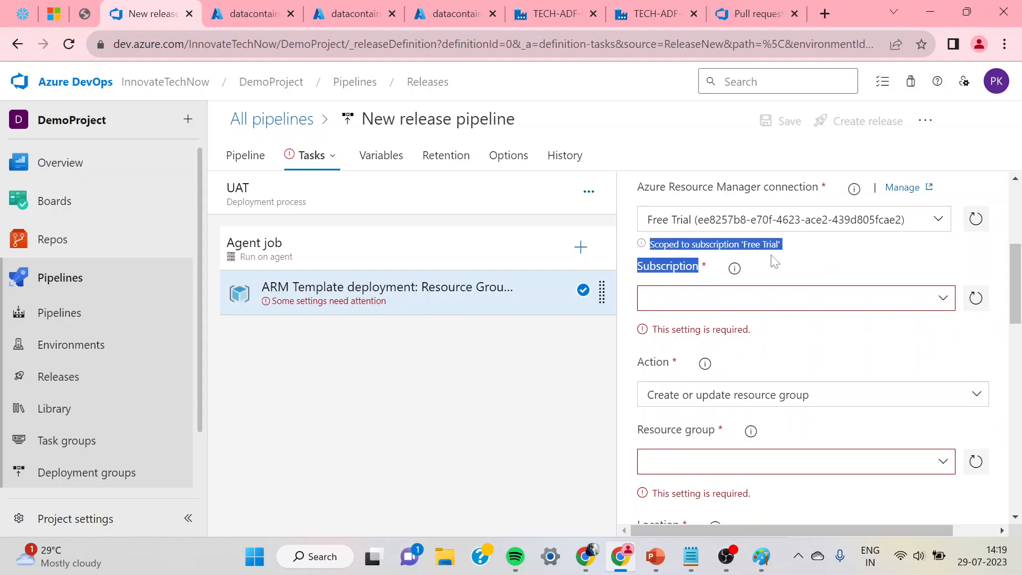
{"action": "left_click", "coordinate": [806, 263]}
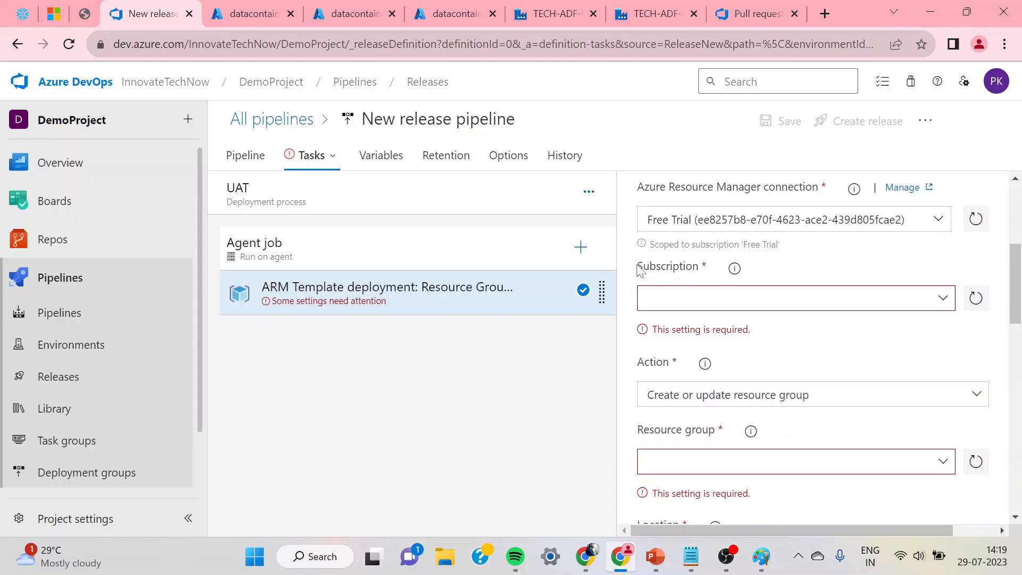
{"action": "left_click", "coordinate": [944, 300]}
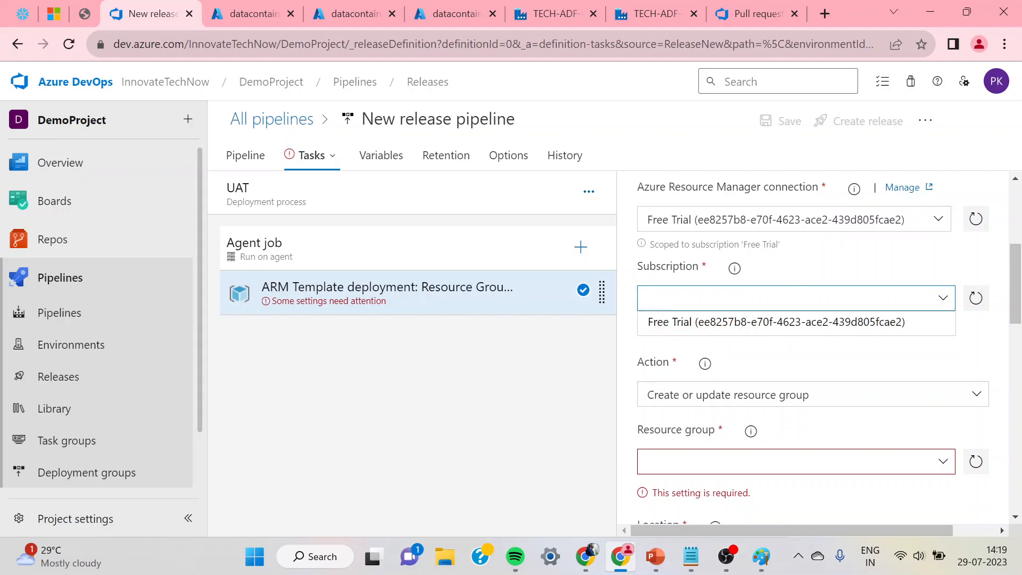
{"action": "left_click", "coordinate": [751, 331]}
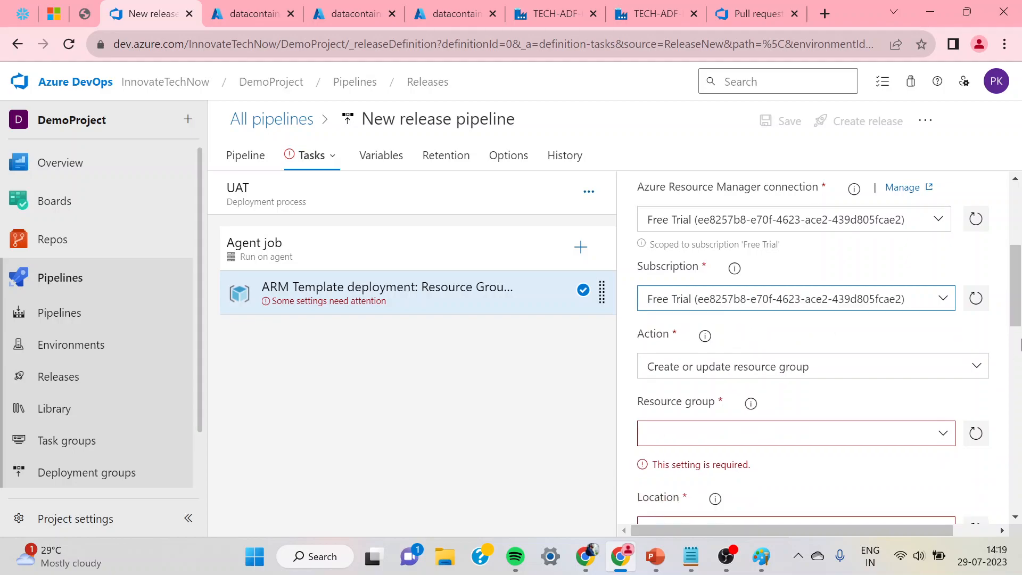
Set the deployment task's resource group to RG-TECH and its location to East US
{"action": "left_click_drag", "start_coordinate": [1015, 313], "coordinate": [1018, 345]}
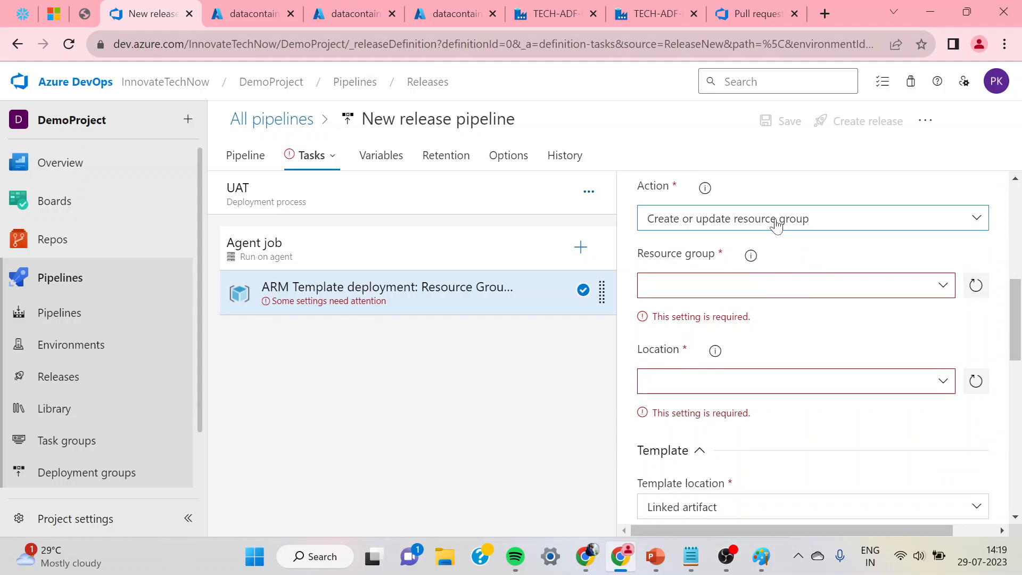
{"action": "left_click", "coordinate": [943, 290]}
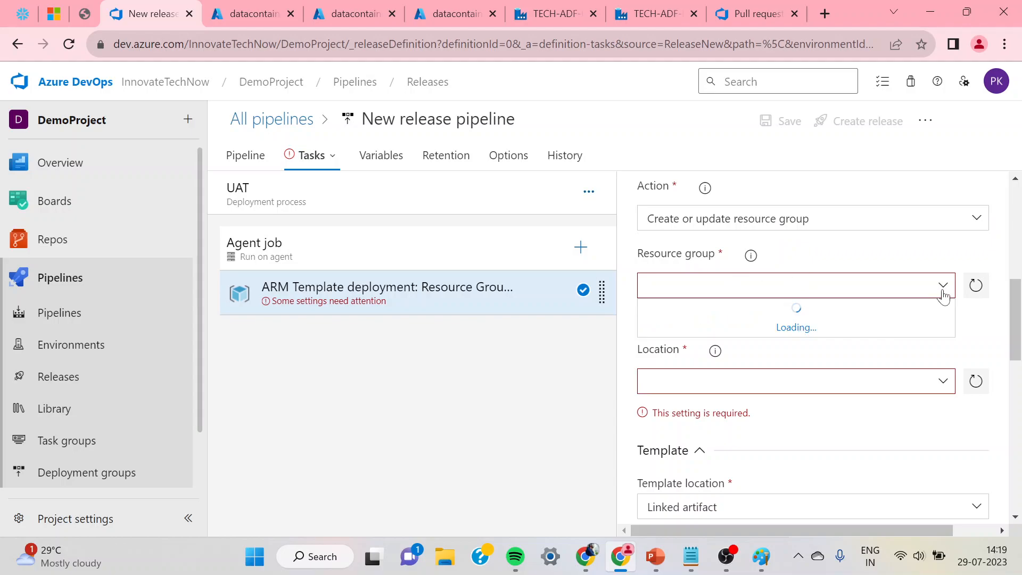
{"action": "left_click", "coordinate": [678, 333]}
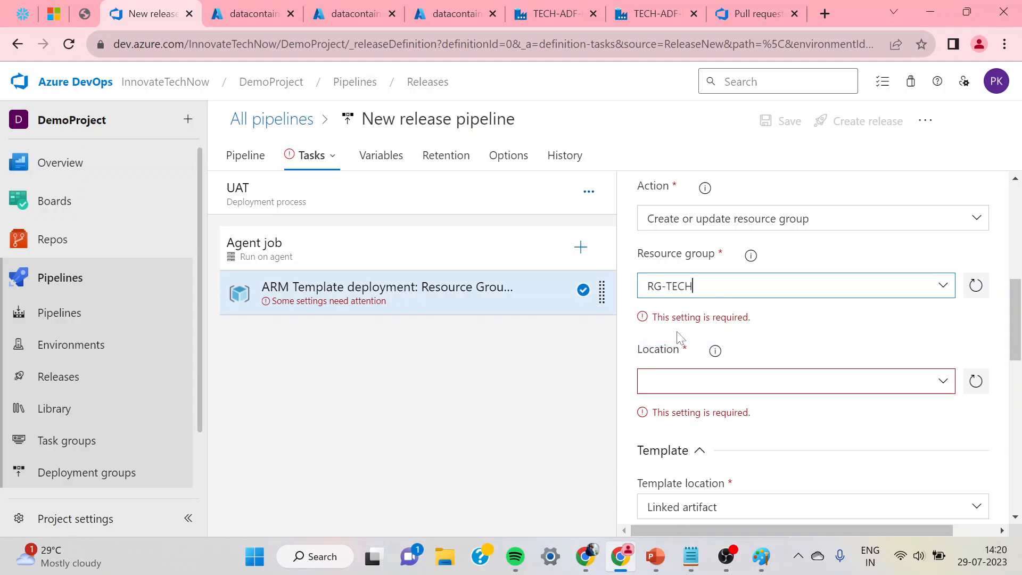
{"action": "left_click", "coordinate": [943, 356]}
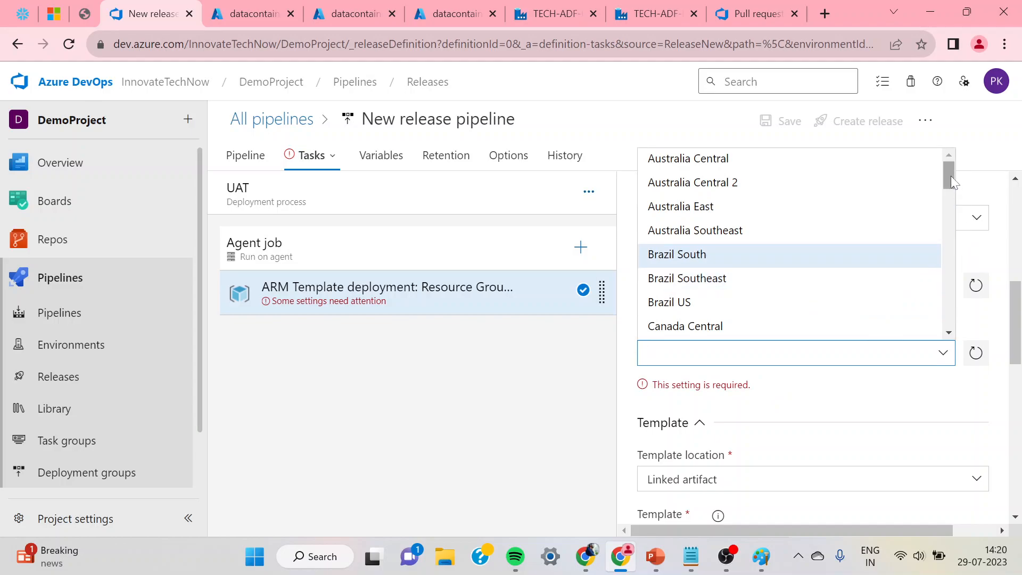
{"action": "left_click_drag", "start_coordinate": [950, 176], "coordinate": [946, 202]}
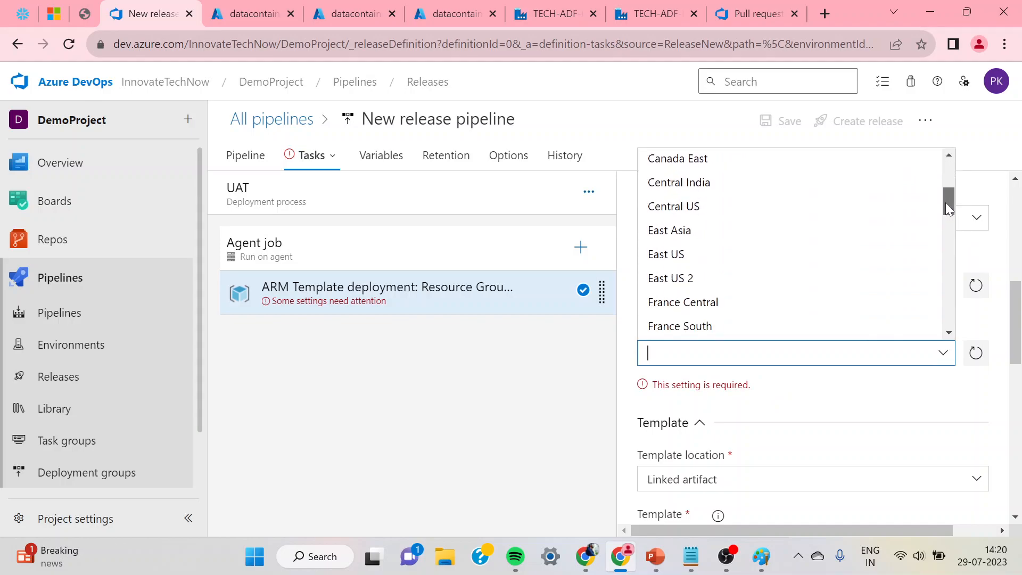
{"action": "left_click", "coordinate": [681, 254]}
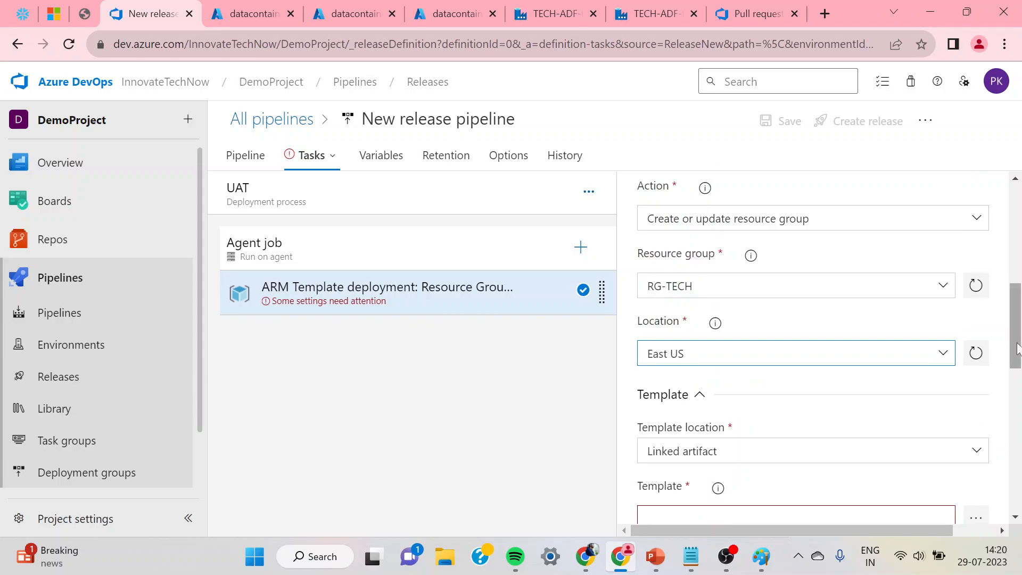
Set the task's template to ARMTemplateForFactory.json from the TECH-ADF-DEV folder of the linked ADF_Repo artifact
{"action": "left_click_drag", "start_coordinate": [1018, 346], "coordinate": [1020, 405]}
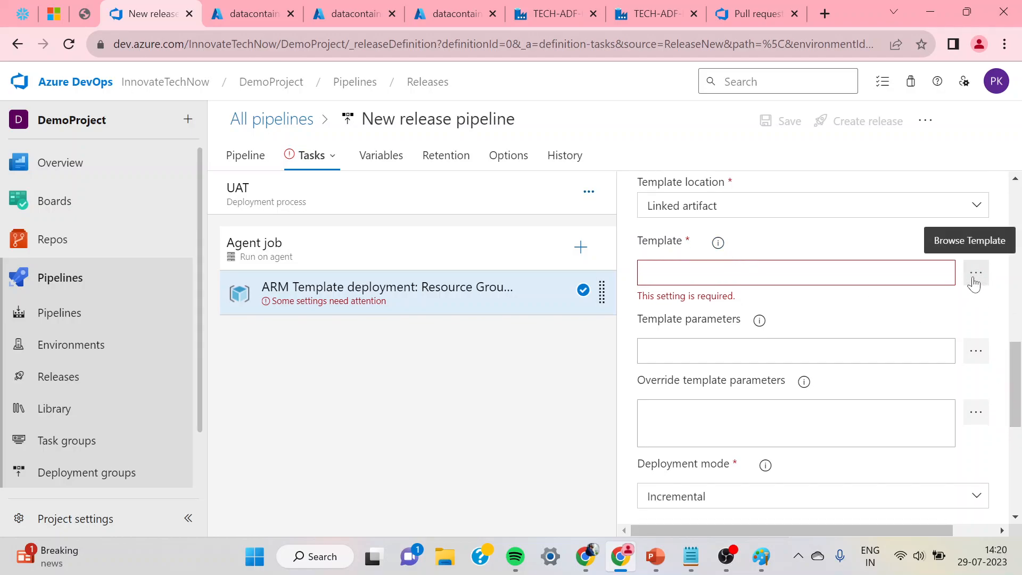
{"action": "left_click", "coordinate": [974, 280]}
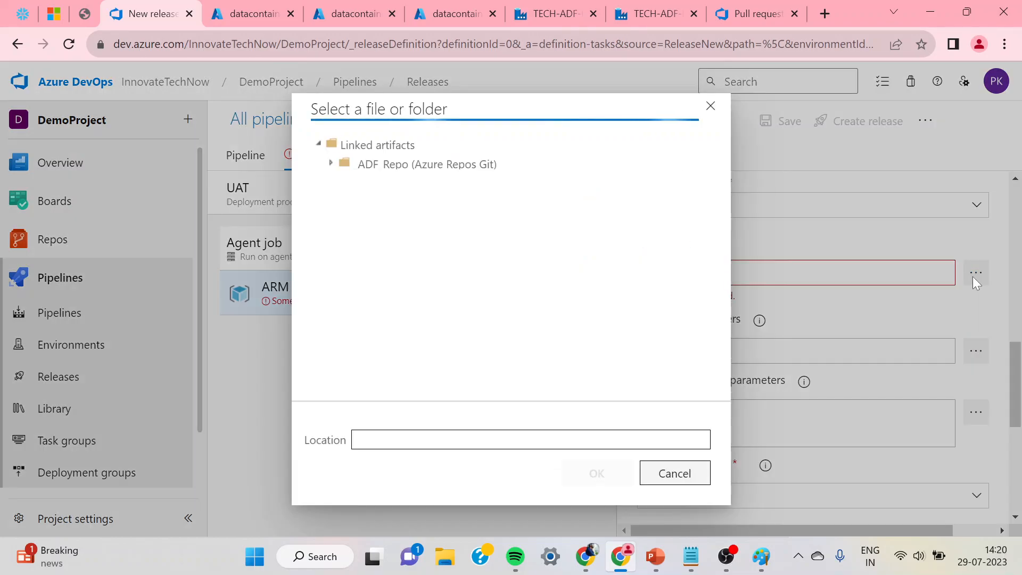
{"action": "left_click", "coordinate": [335, 161]}
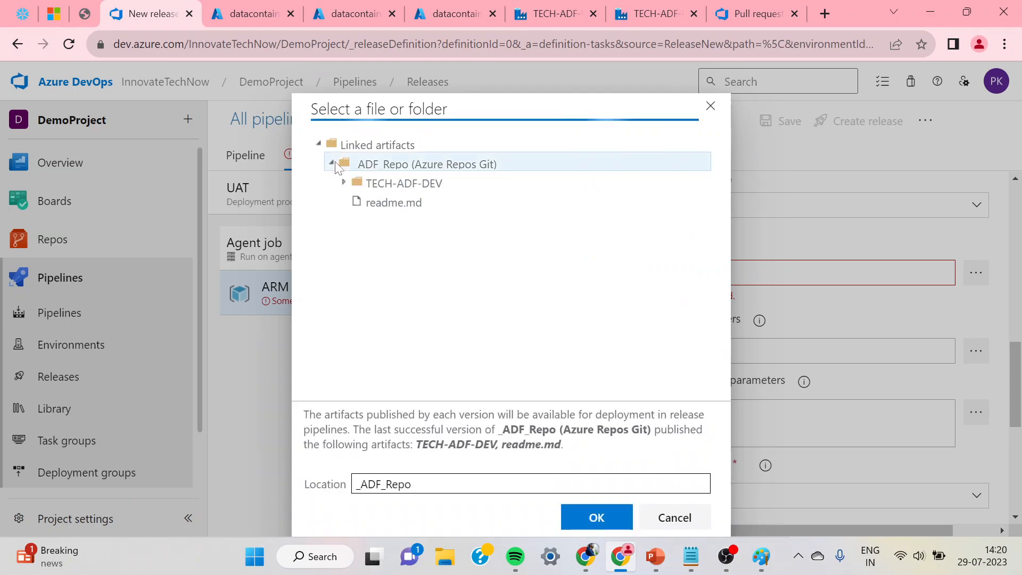
{"action": "left_click", "coordinate": [345, 184]}
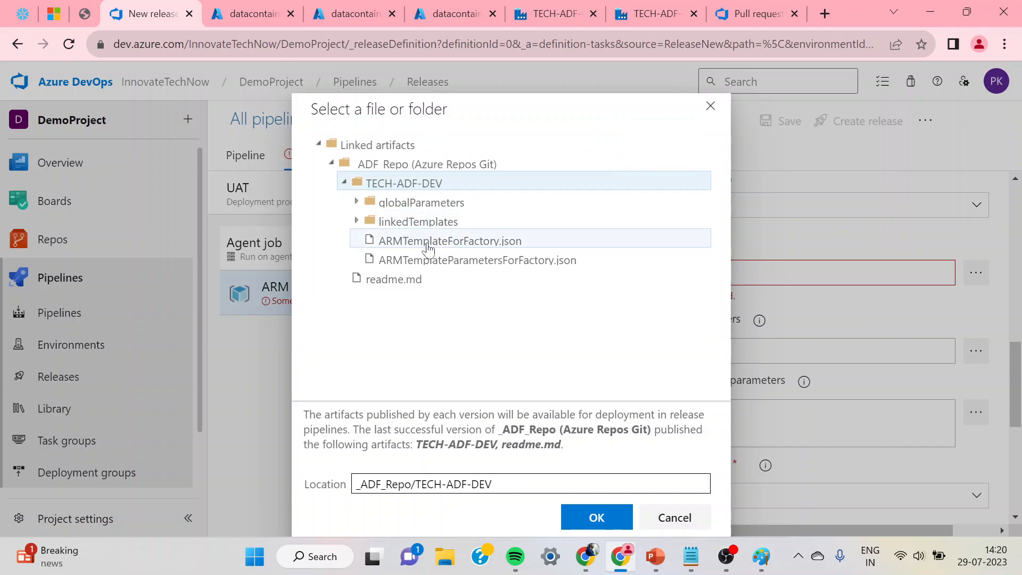
{"action": "left_click", "coordinate": [459, 249]}
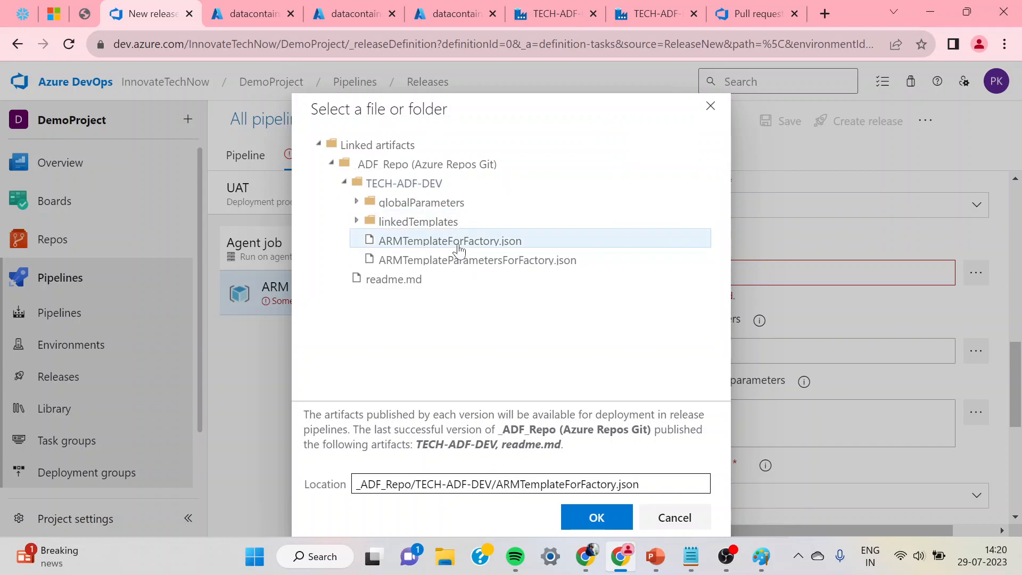
{"action": "left_click", "coordinate": [583, 527]}
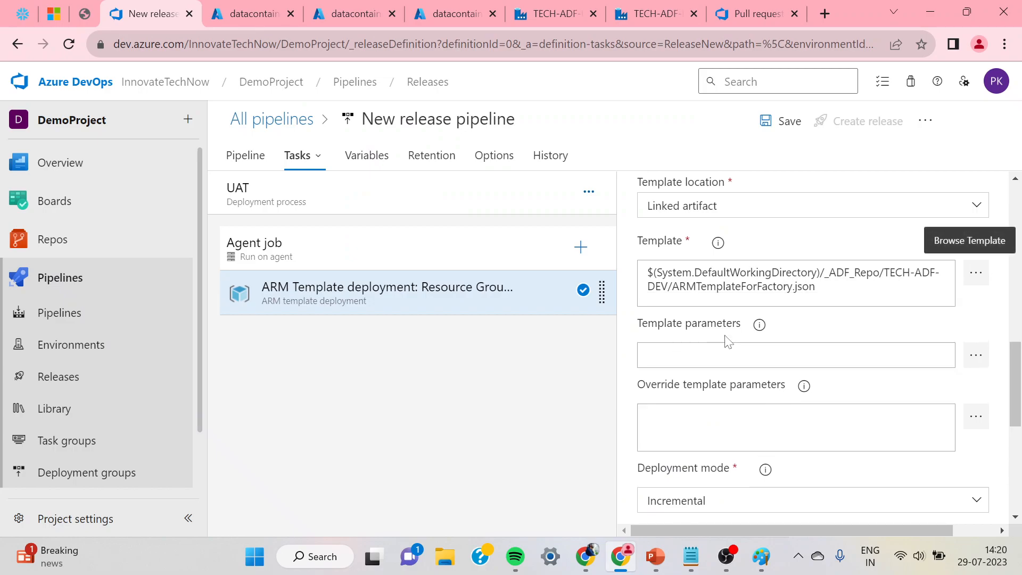
Set the template parameters file to ARMTemplateParametersForFactory.json from the TECH-ADF-DEV folder of the linked artifact
{"action": "left_click", "coordinate": [977, 358]}
{"action": "left_click", "coordinate": [331, 163]}
{"action": "left_click", "coordinate": [344, 183]}
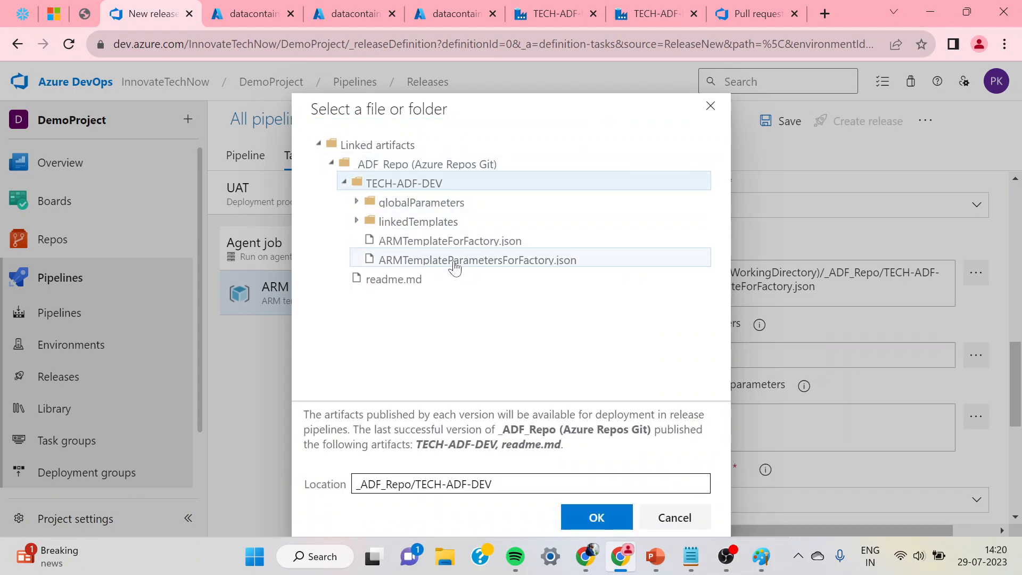
{"action": "left_click", "coordinate": [473, 266]}
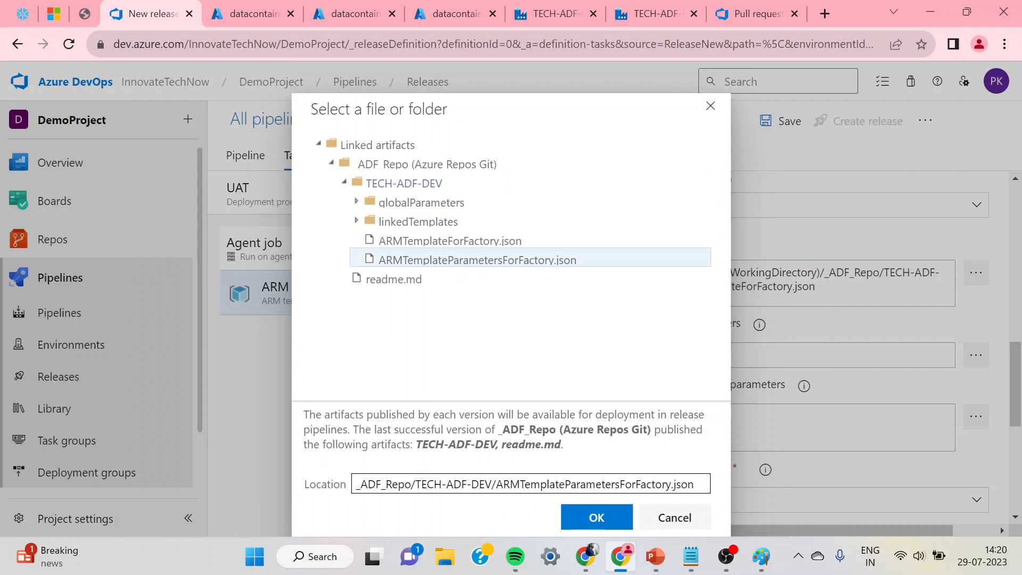
{"action": "left_click", "coordinate": [597, 518]}
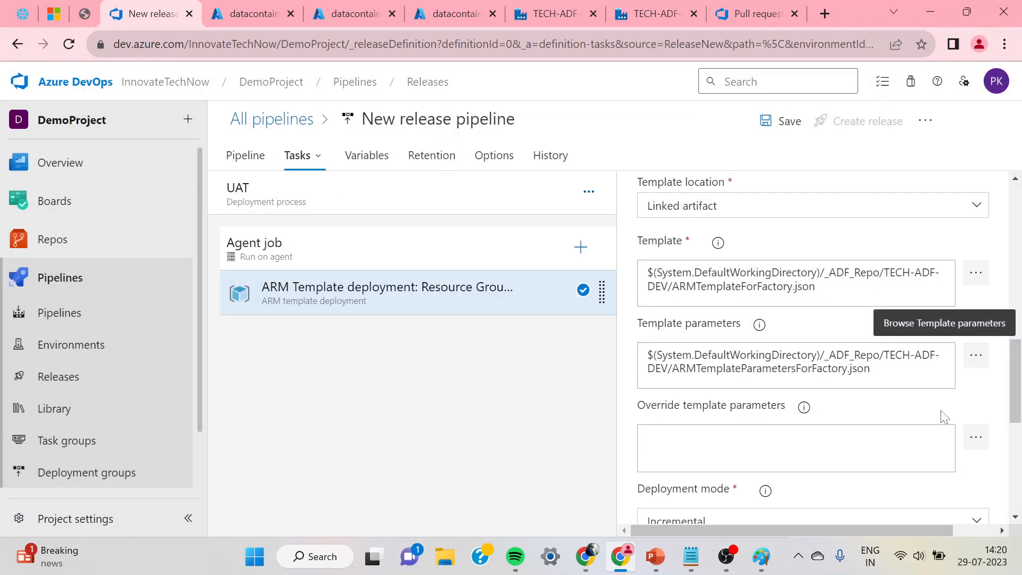
Override the factoryName template parameter with "TECH-ADF-UAT", matching the name of the UAT data factory
{"action": "scroll", "coordinate": [925, 419], "scroll_direction": "down", "scroll_amount": 3}
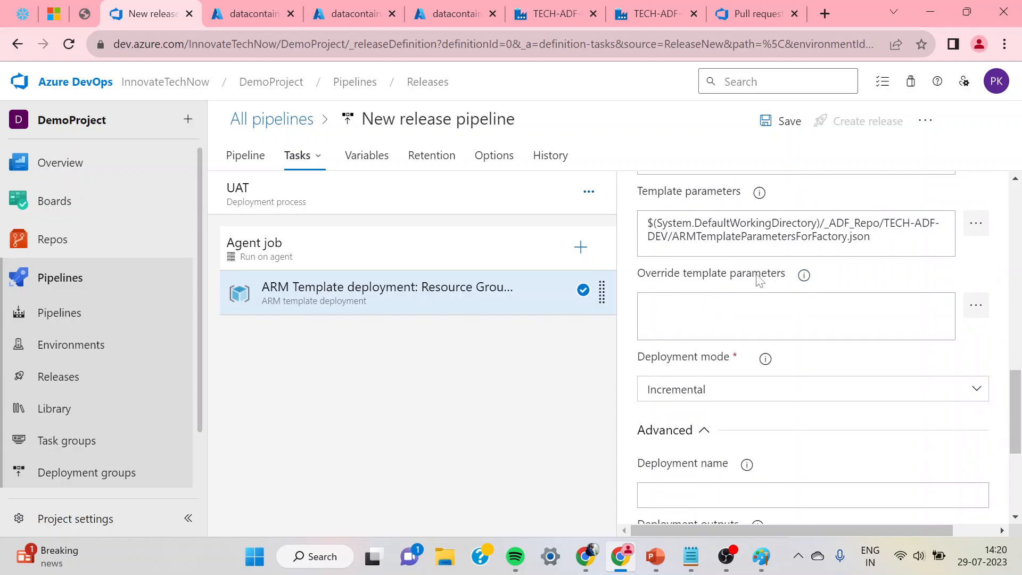
{"action": "left_click", "coordinate": [976, 308]}
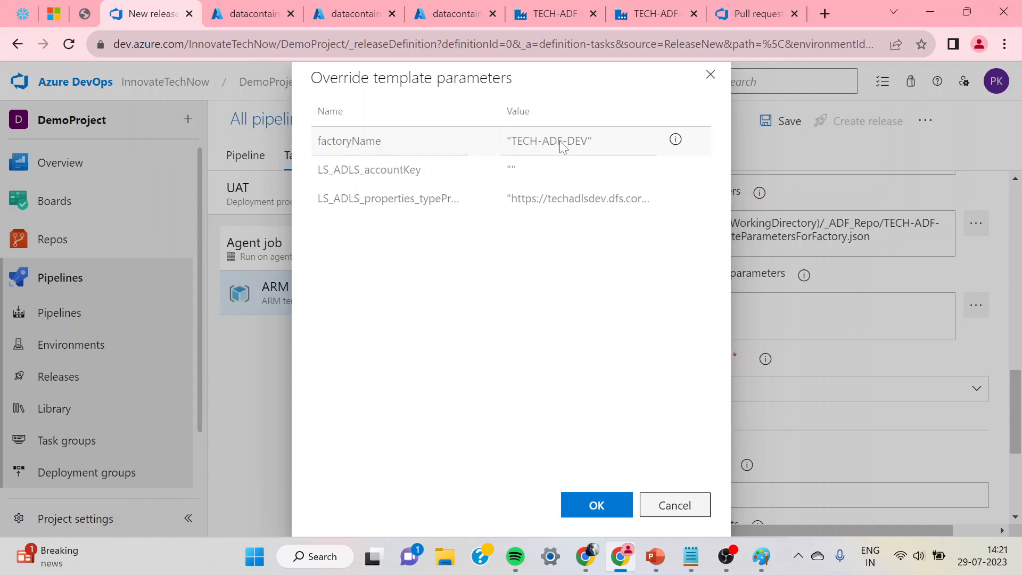
{"action": "left_click", "coordinate": [536, 12]}
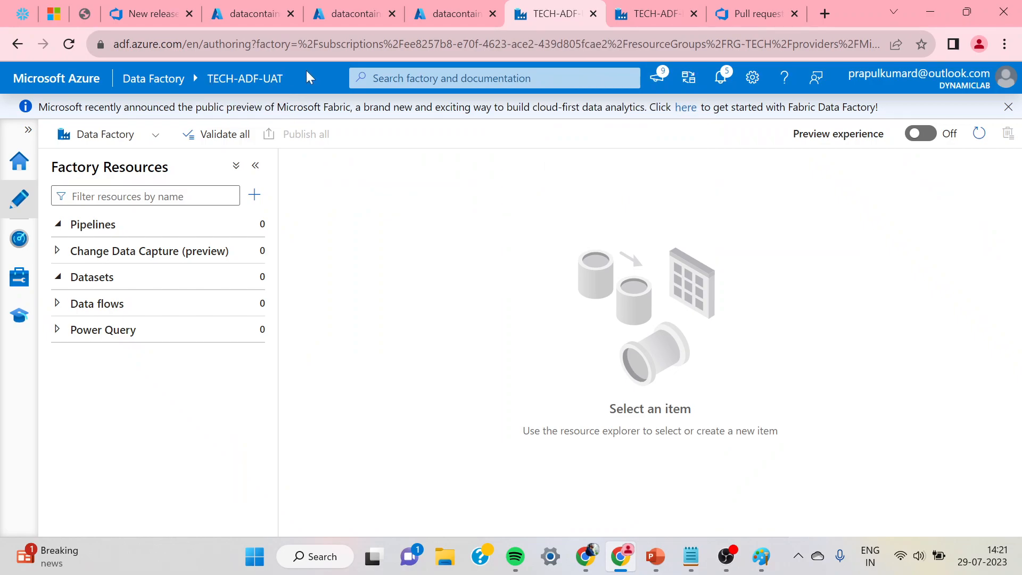
{"action": "left_click", "coordinate": [722, 18]}
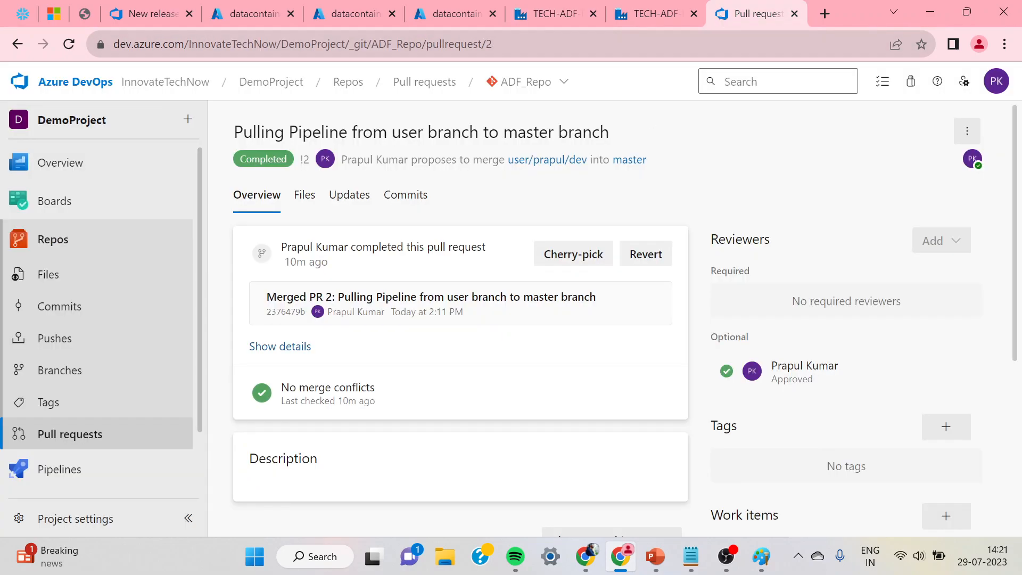
{"action": "left_click", "coordinate": [139, 9]}
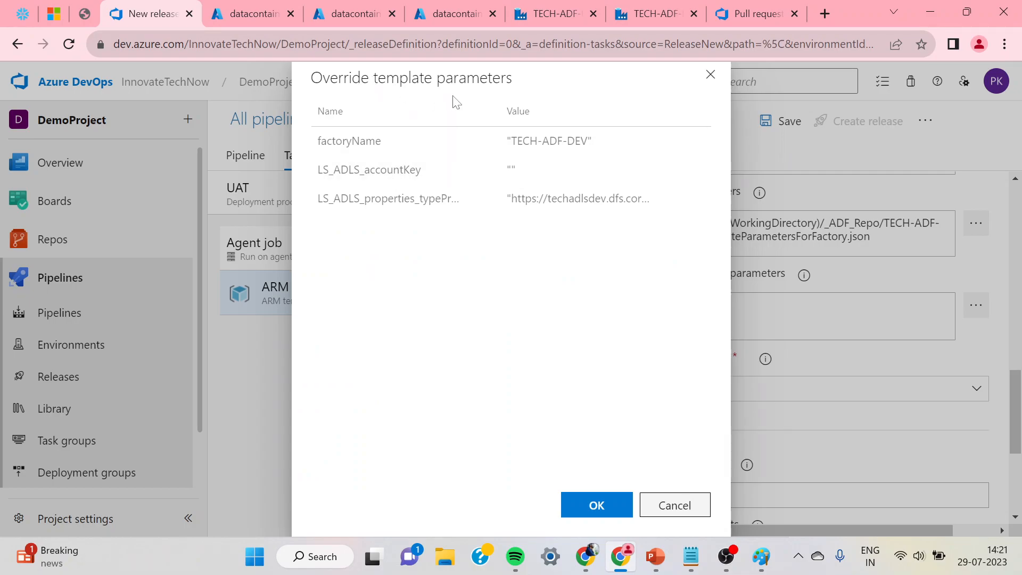
{"action": "double_click", "coordinate": [583, 141]}
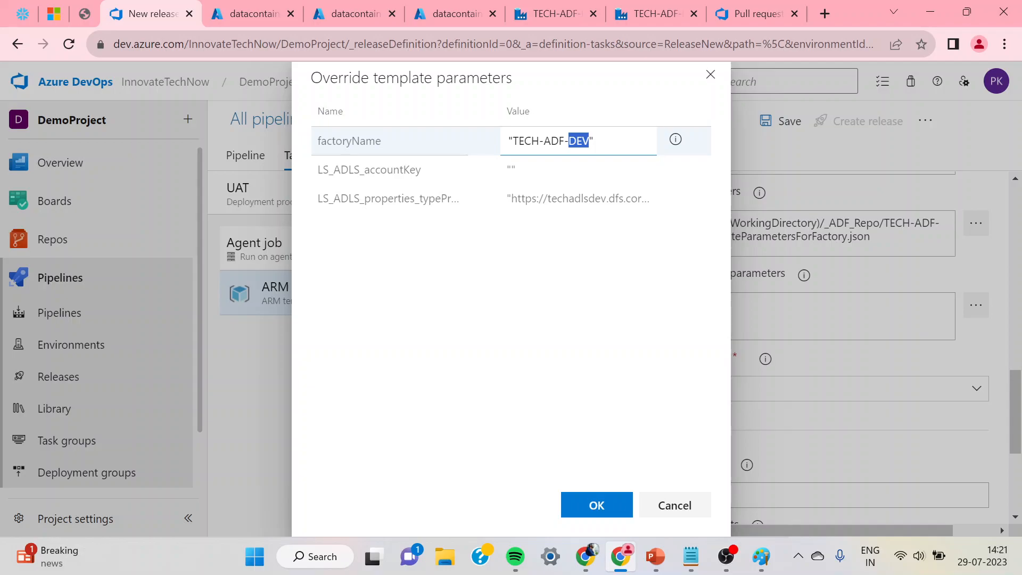
{"action": "left_click", "coordinate": [589, 140]}
{"action": "key", "text": "BackSpace"}
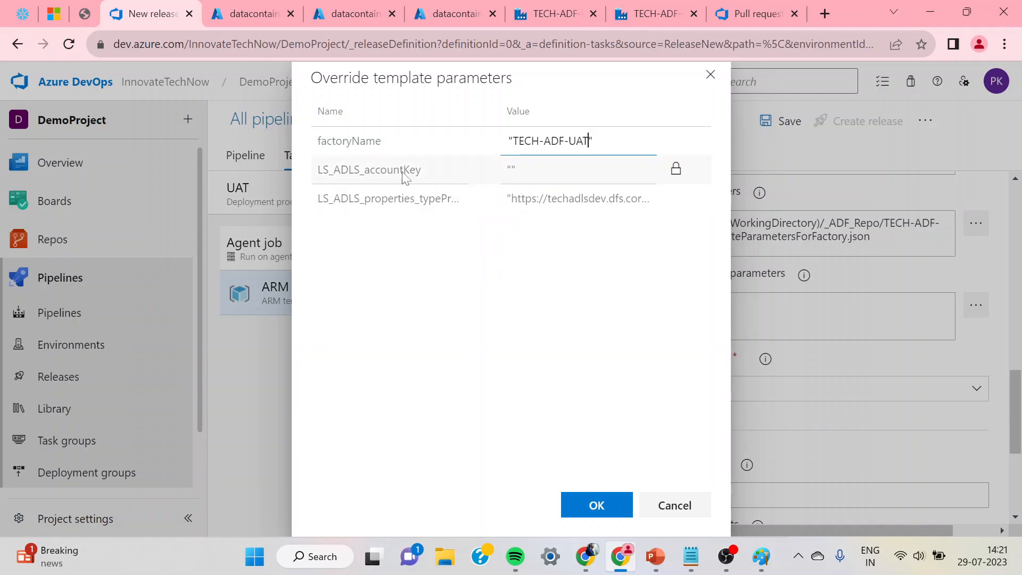
Copy the key1 access key of the techadlsuat storage account in the Azure portal and paste it as the LS_ADLS_accountKey override in Azure DevOps
{"action": "left_click", "coordinate": [512, 174]}
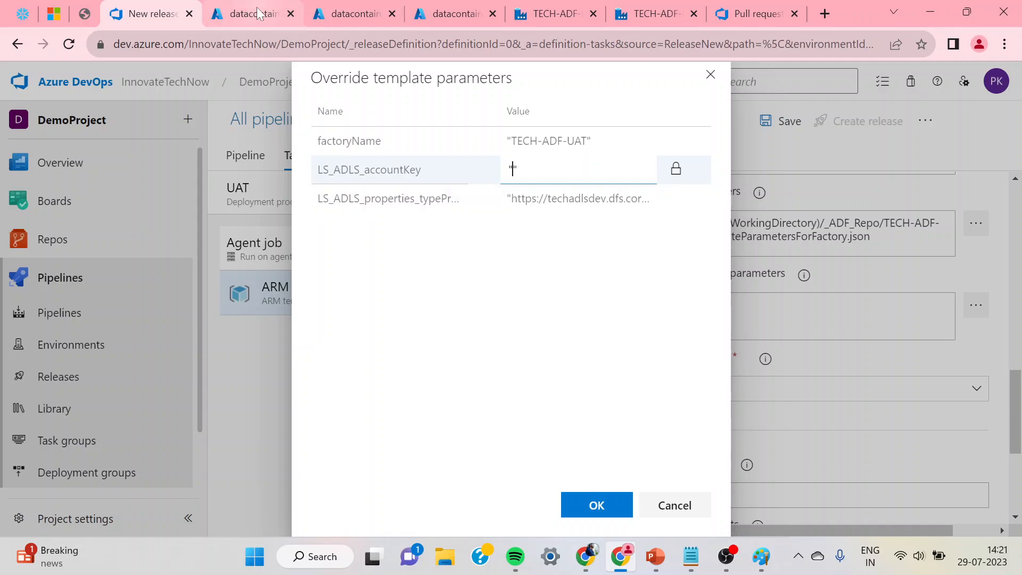
{"action": "mouse_move", "coordinate": [256, 5]}
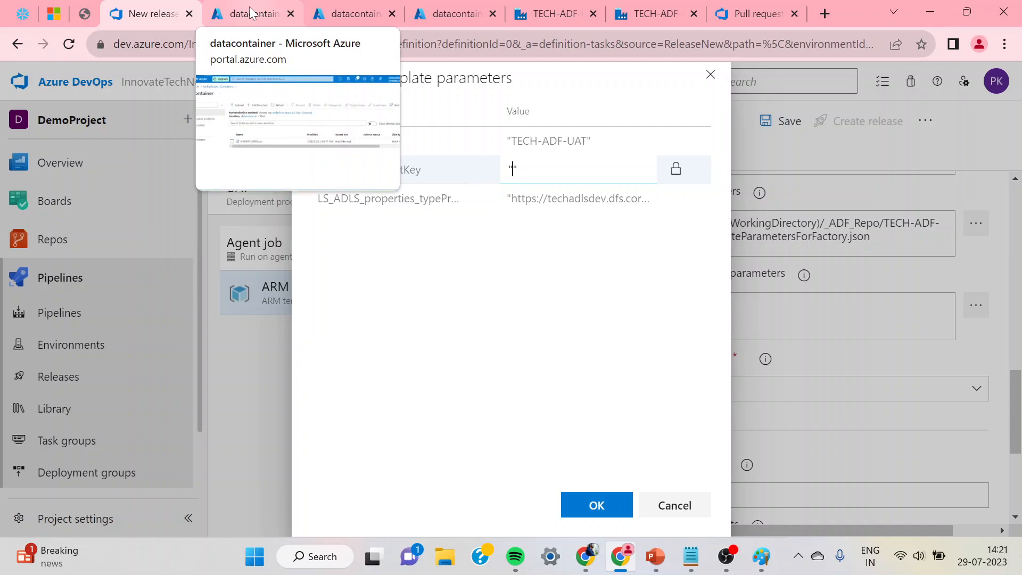
{"action": "left_click", "coordinate": [351, 14]}
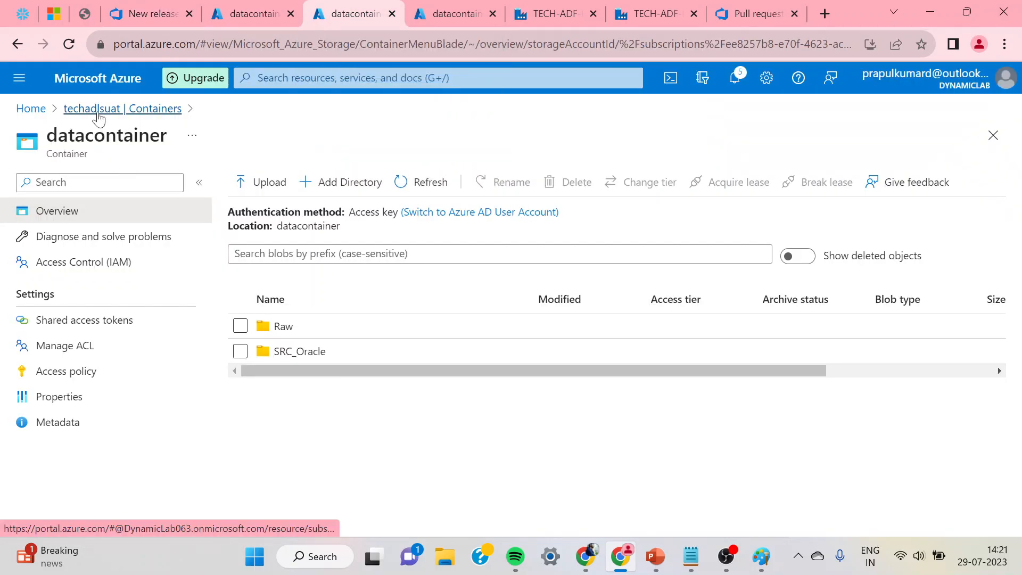
{"action": "left_click", "coordinate": [98, 109]}
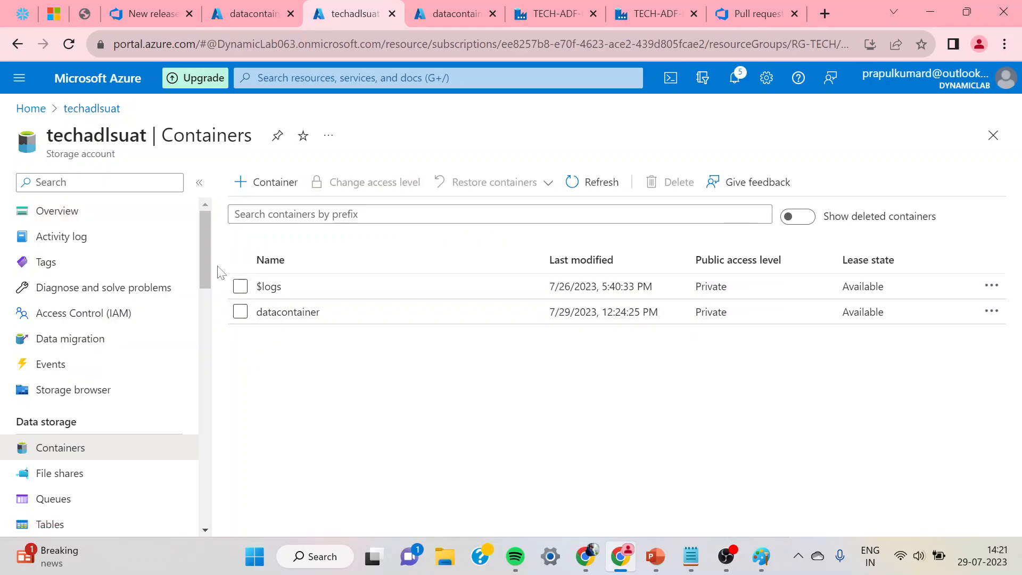
{"action": "scroll", "coordinate": [209, 235], "scroll_direction": "down", "scroll_amount": 6}
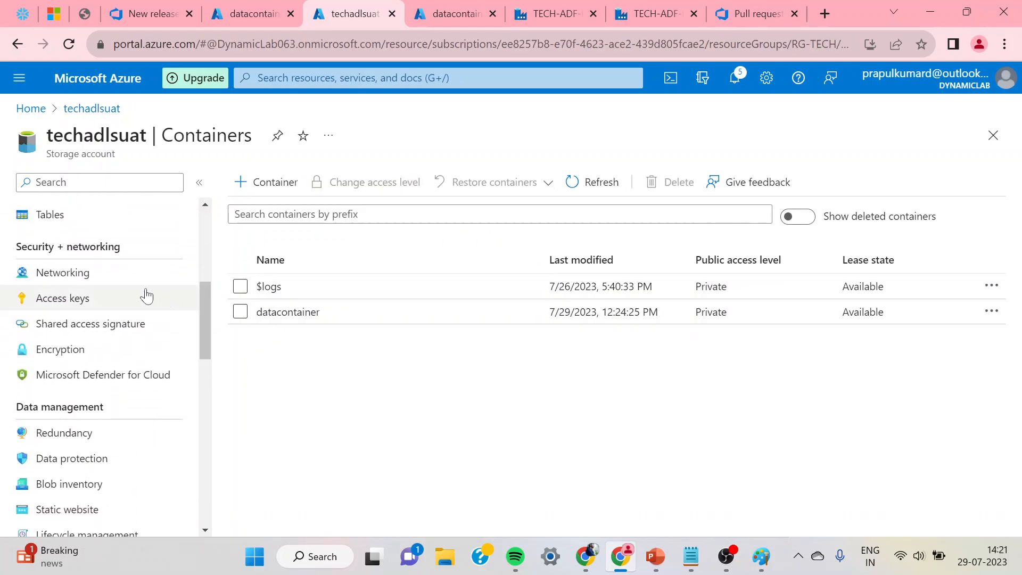
{"action": "left_click", "coordinate": [91, 302]}
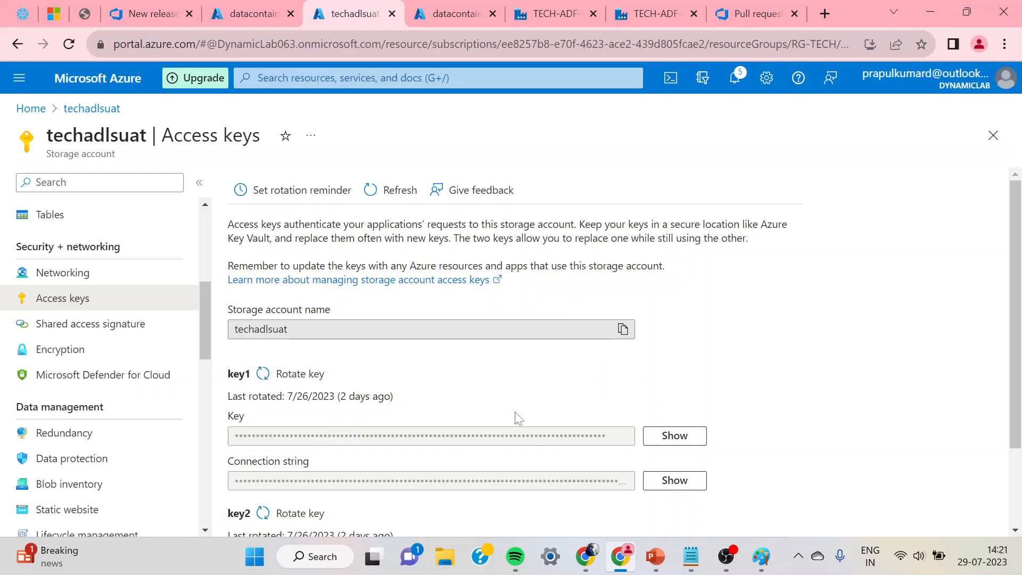
{"action": "left_click", "coordinate": [681, 439]}
{"action": "left_click", "coordinate": [623, 436]}
{"action": "left_click", "coordinate": [674, 436]}
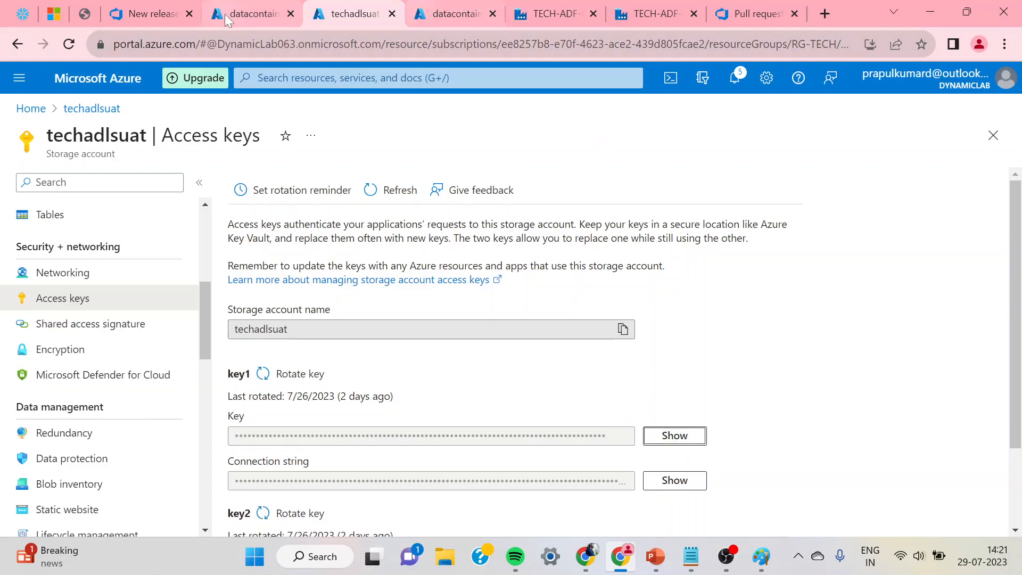
{"action": "left_click", "coordinate": [150, 12]}
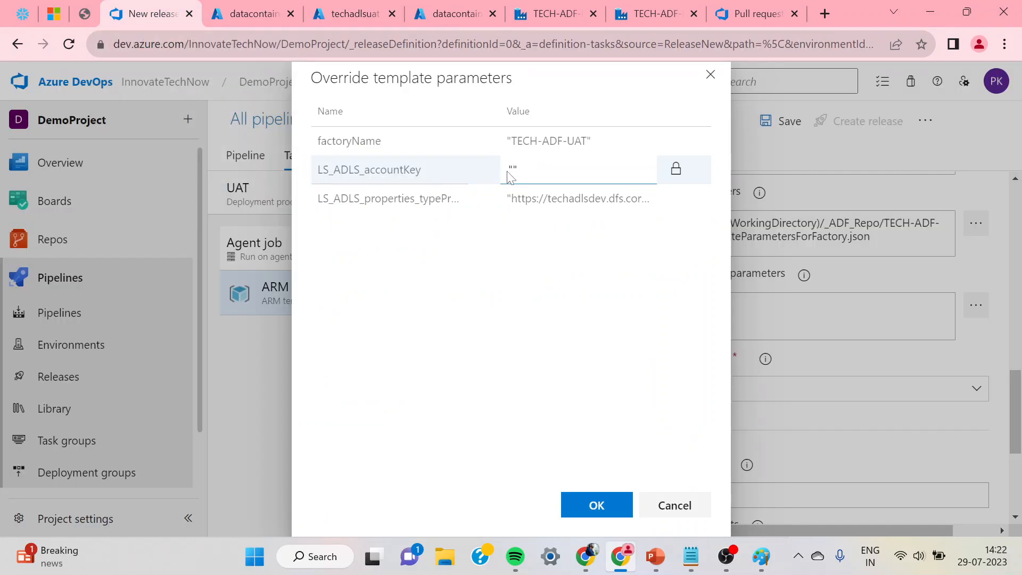
{"action": "key", "text": "ctrl+v"}
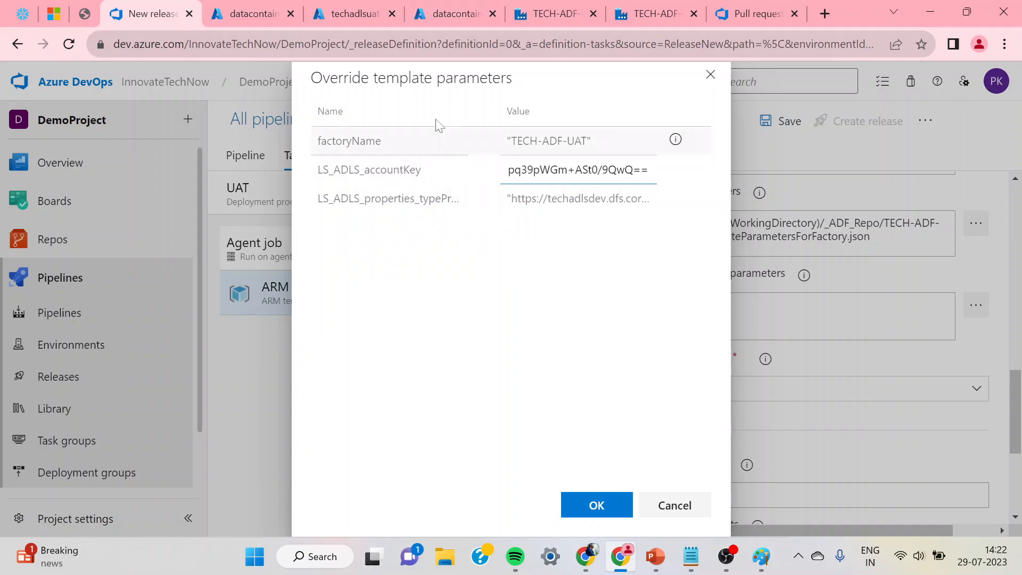
Switch to the Azure portal and copy the primary Data Lake Storage endpoint of the techadlsuat storage account
{"action": "left_click", "coordinate": [341, 11]}
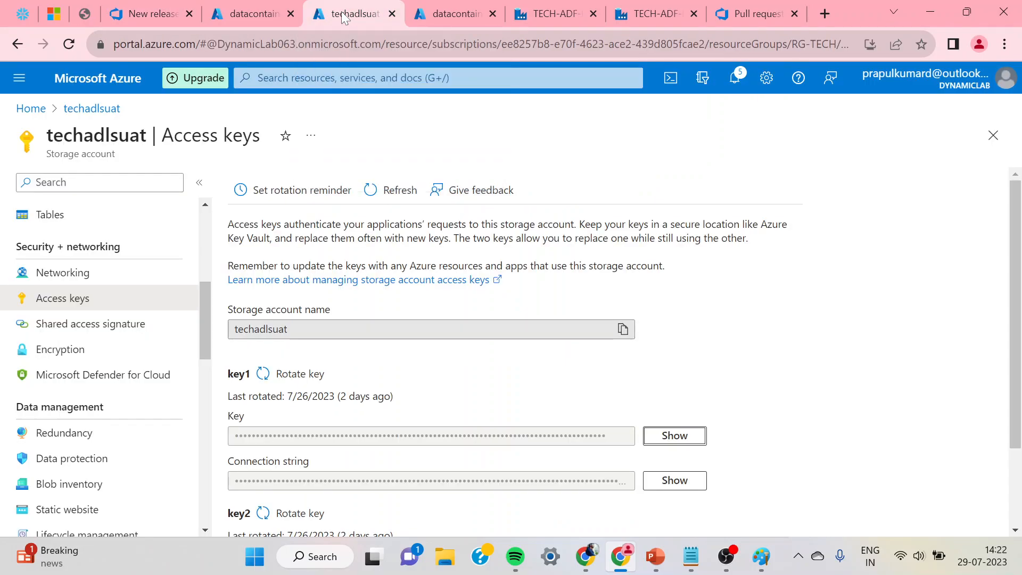
{"action": "left_click_drag", "start_coordinate": [207, 306], "coordinate": [207, 395]}
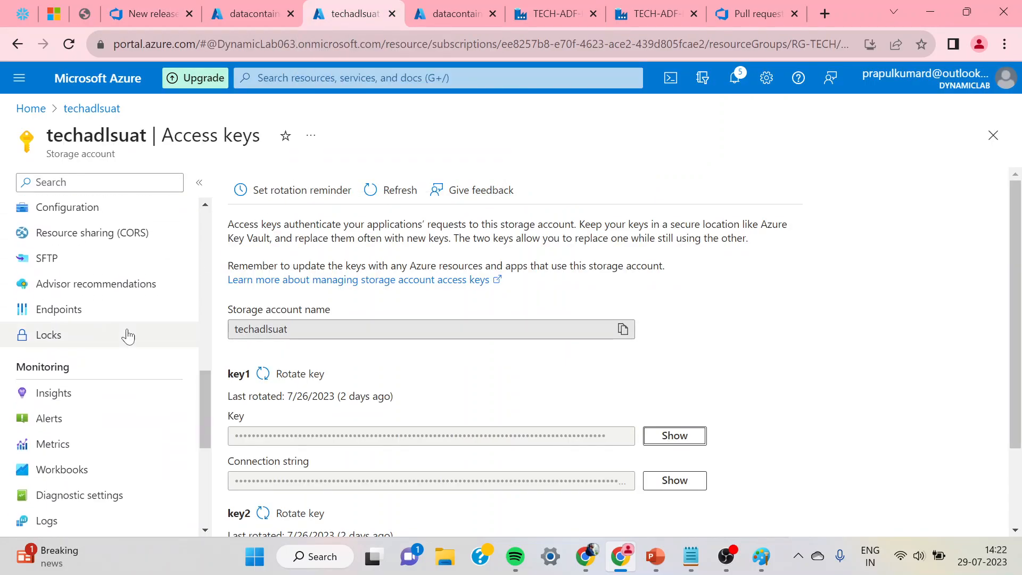
{"action": "left_click", "coordinate": [72, 315]}
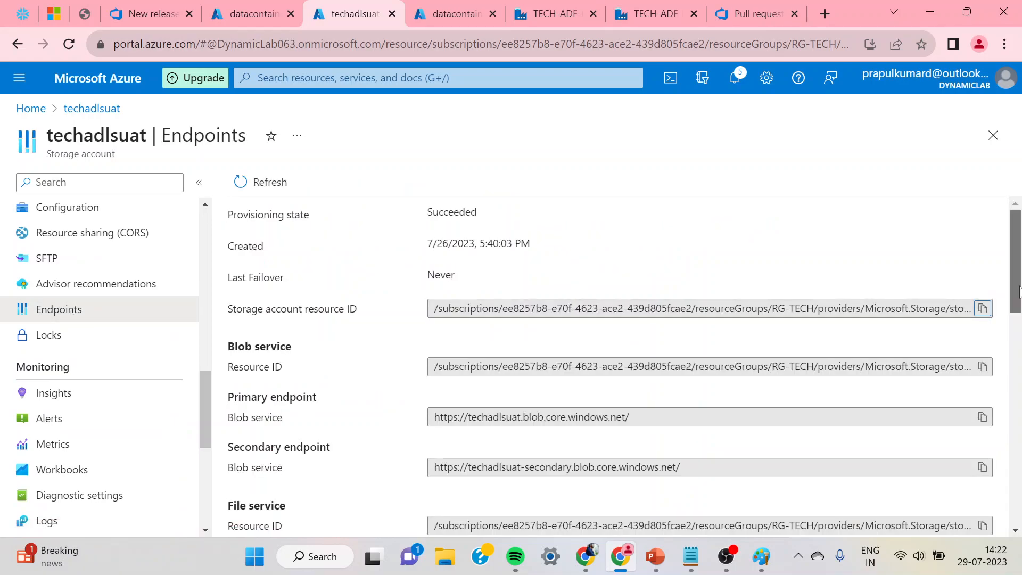
{"action": "left_click_drag", "start_coordinate": [1020, 292], "coordinate": [1021, 484]}
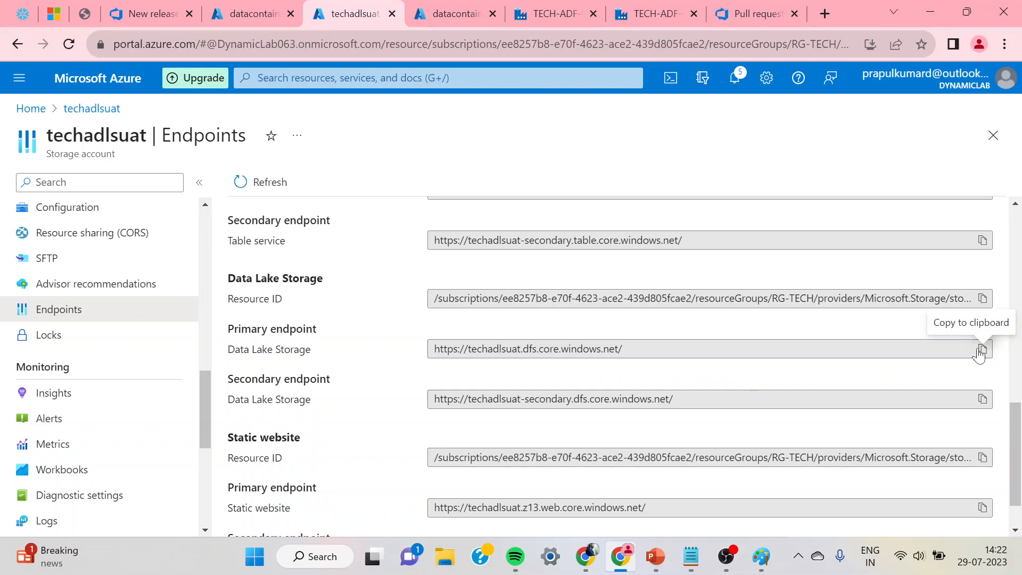
{"action": "left_click", "coordinate": [982, 351]}
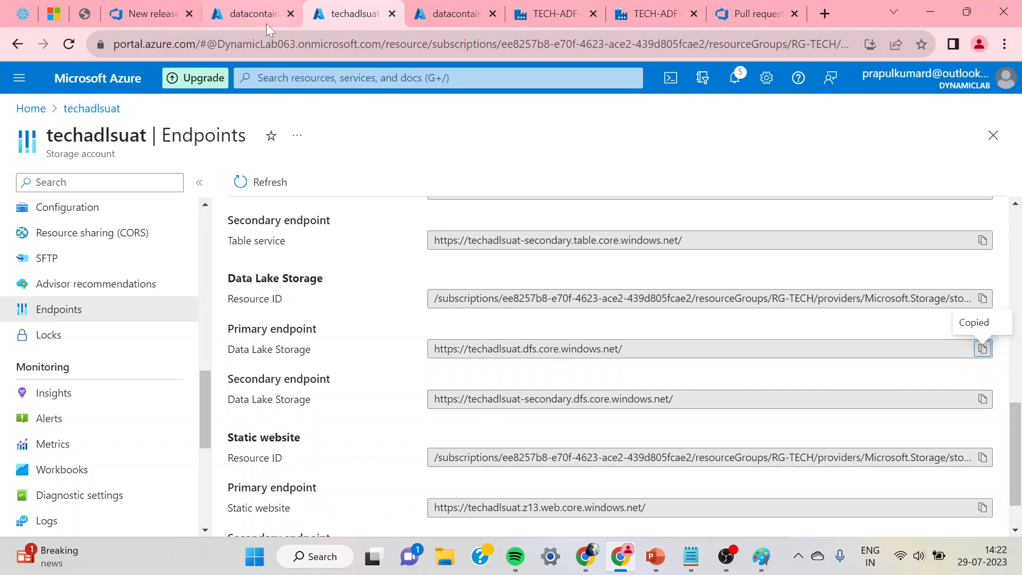
{"action": "left_click", "coordinate": [132, 13]}
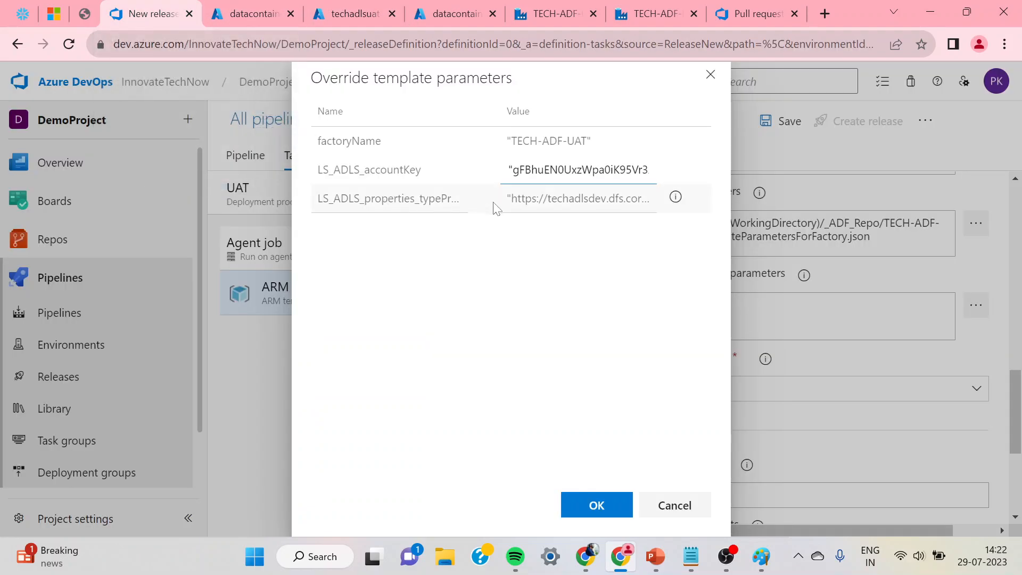
{"action": "left_click", "coordinate": [514, 198]}
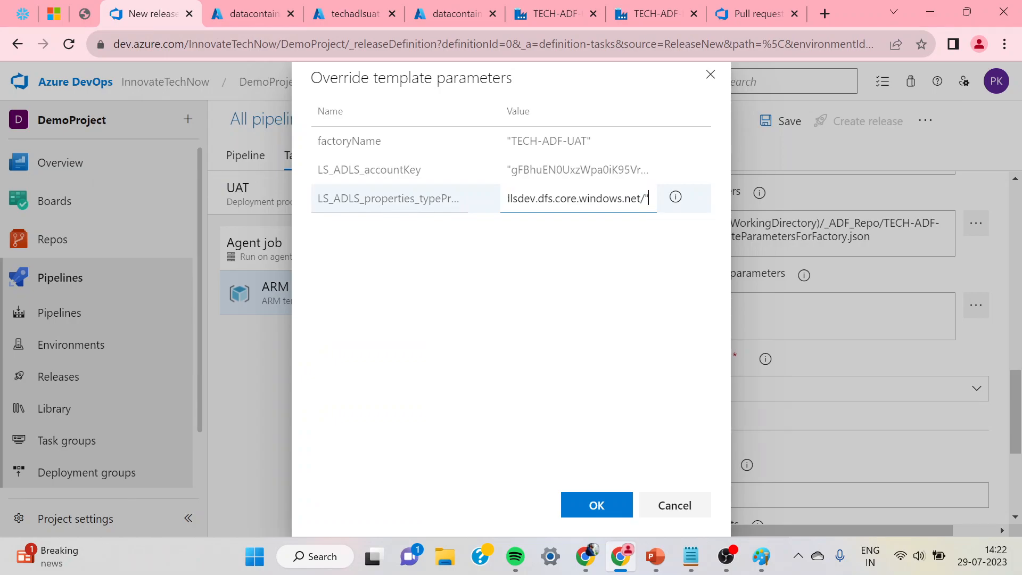
{"action": "left_click_drag", "start_coordinate": [648, 199], "coordinate": [507, 207]}
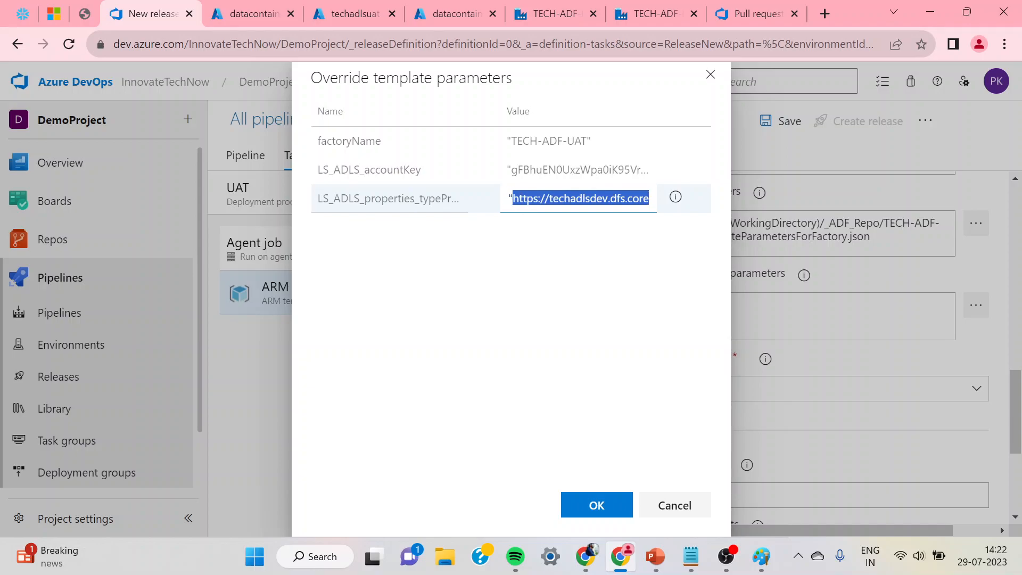
{"action": "key", "text": "Delete"}
{"action": "key", "text": "ctrl+v"}
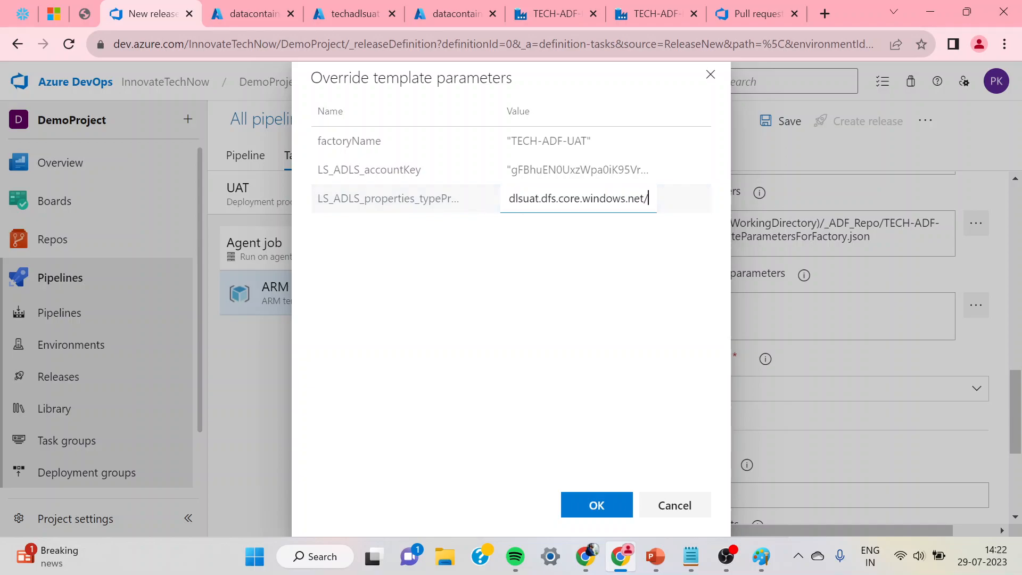
{"action": "left_click", "coordinate": [646, 224]}
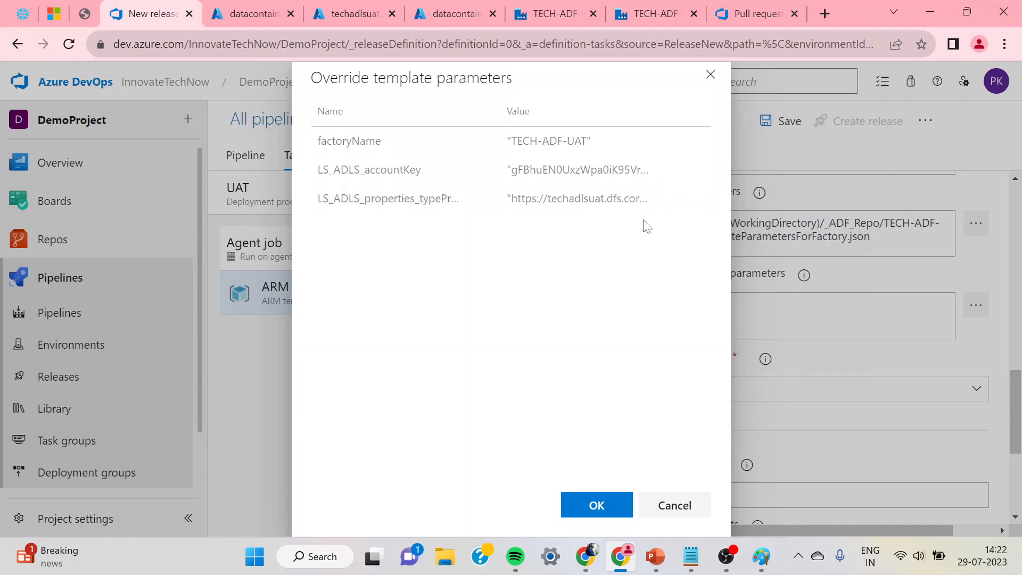
{"action": "double_click", "coordinate": [521, 202]}
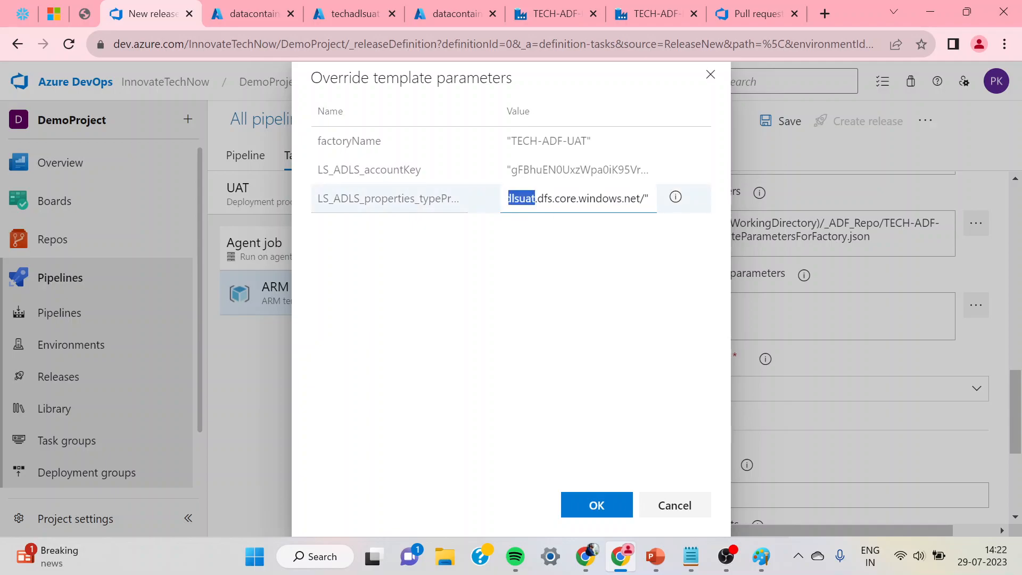
{"action": "left_click", "coordinate": [603, 247]}
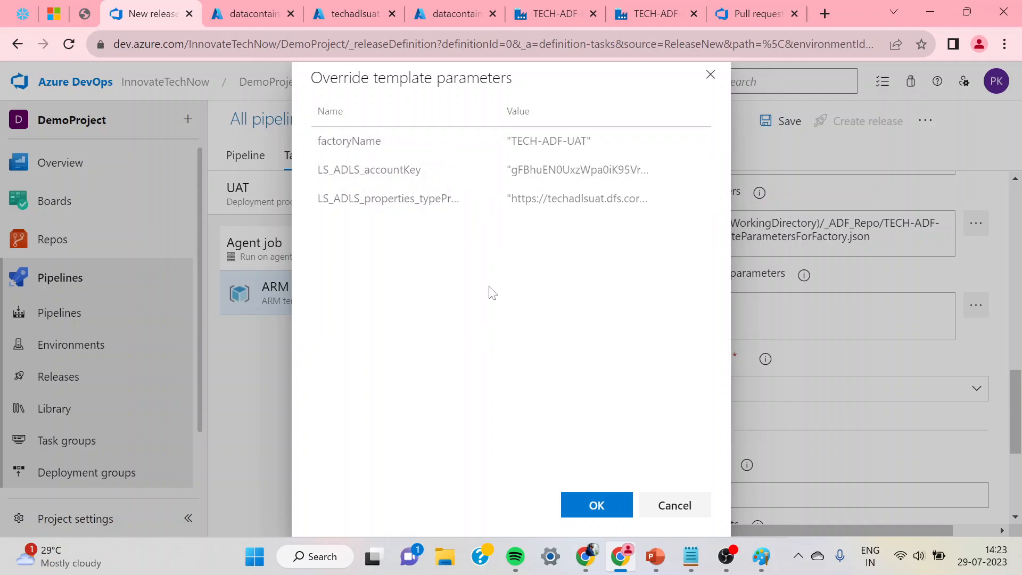
{"action": "left_click", "coordinate": [579, 510]}
Check the remaining deployment task settings and save the new release pipeline in the root folder without a comment
{"action": "left_click_drag", "start_coordinate": [1019, 441], "coordinate": [1019, 500]}
{"action": "left_click", "coordinate": [692, 255]}
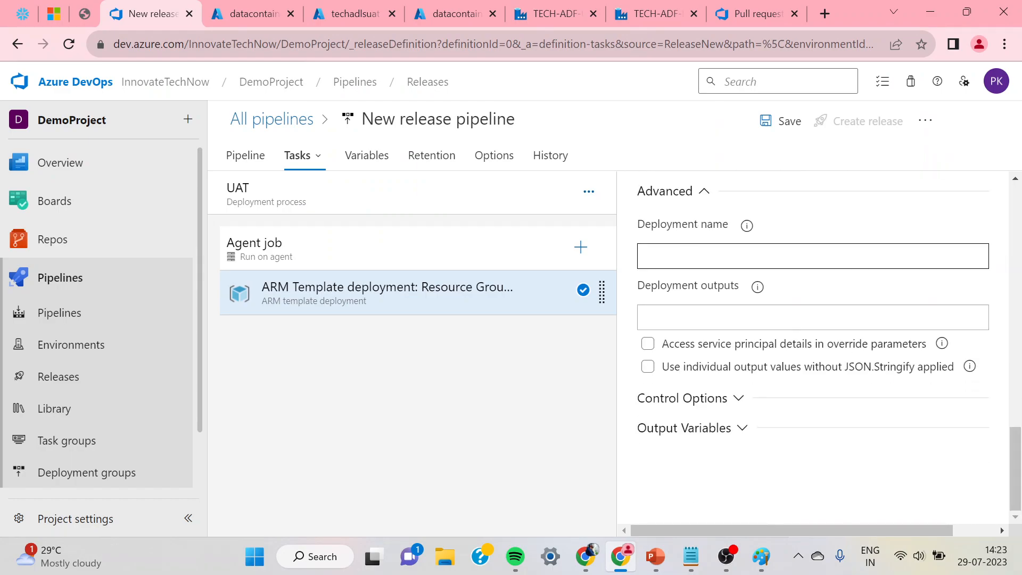
{"action": "left_click_drag", "start_coordinate": [1017, 446], "coordinate": [1020, 419]}
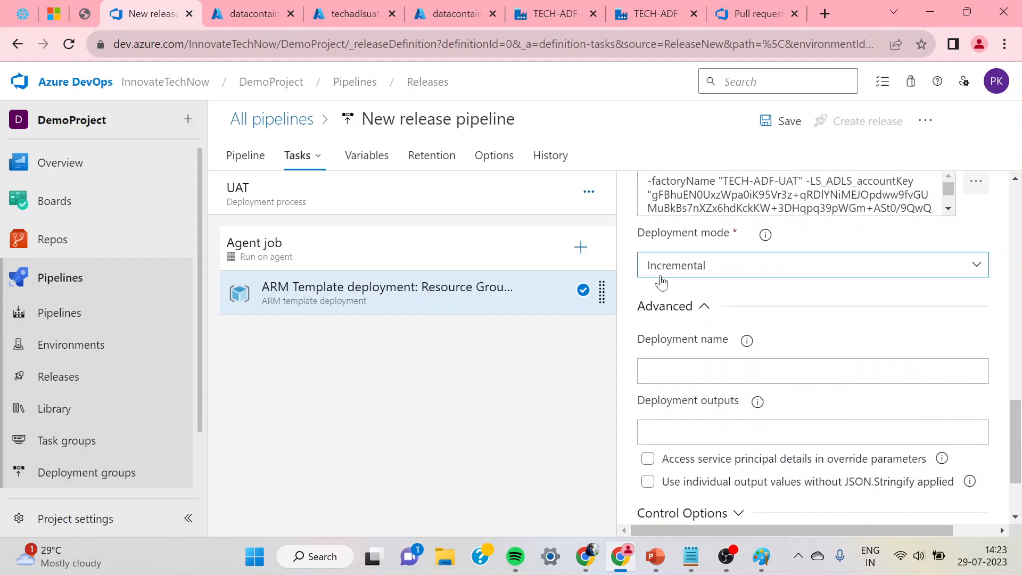
{"action": "left_click_drag", "start_coordinate": [1017, 463], "coordinate": [1005, 224]}
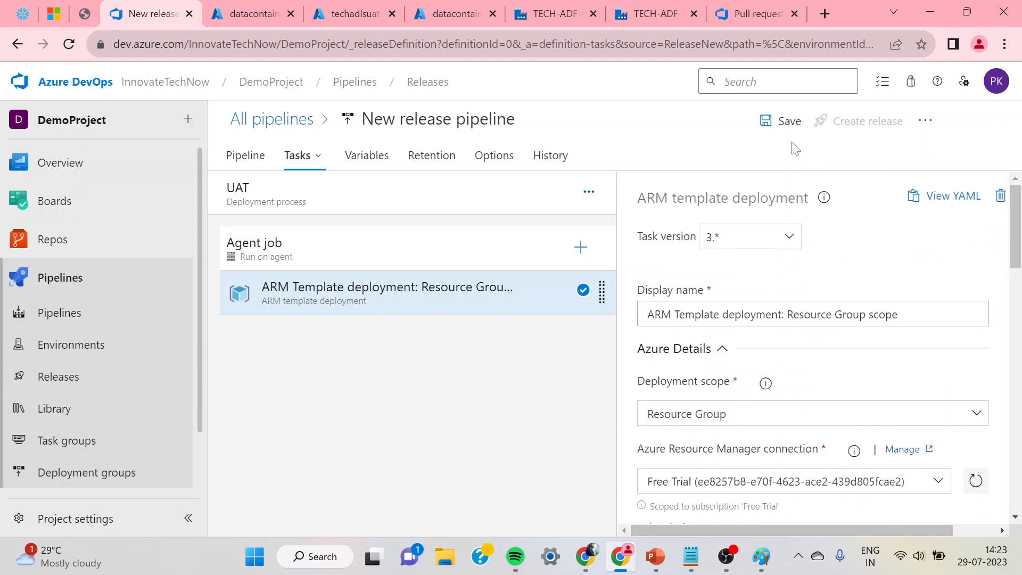
{"action": "left_click", "coordinate": [771, 123]}
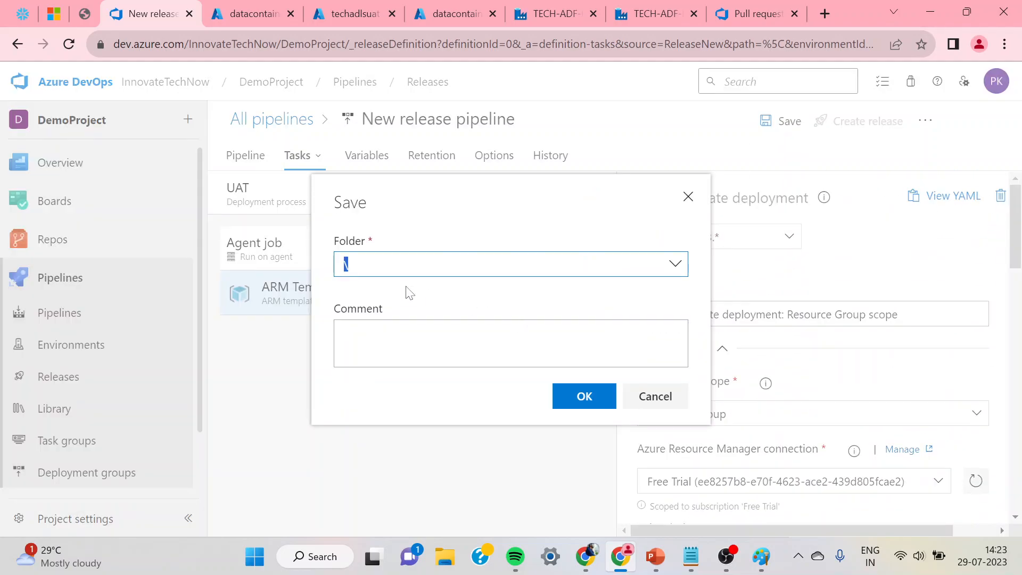
{"action": "left_click", "coordinate": [578, 397]}
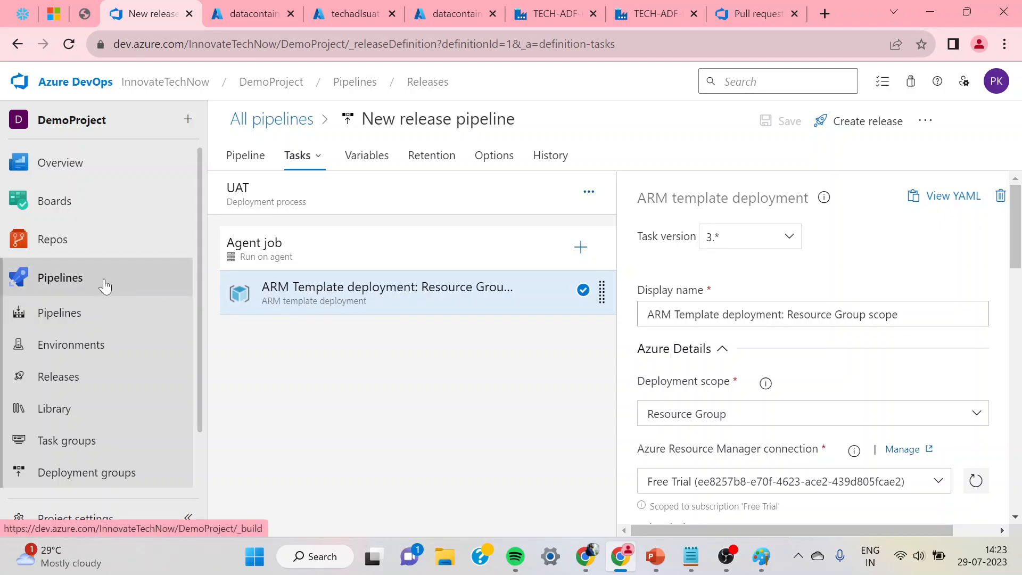
Compare the project's Pipelines and Releases pages, and look at the release creation form without creating a release
{"action": "left_click", "coordinate": [56, 318]}
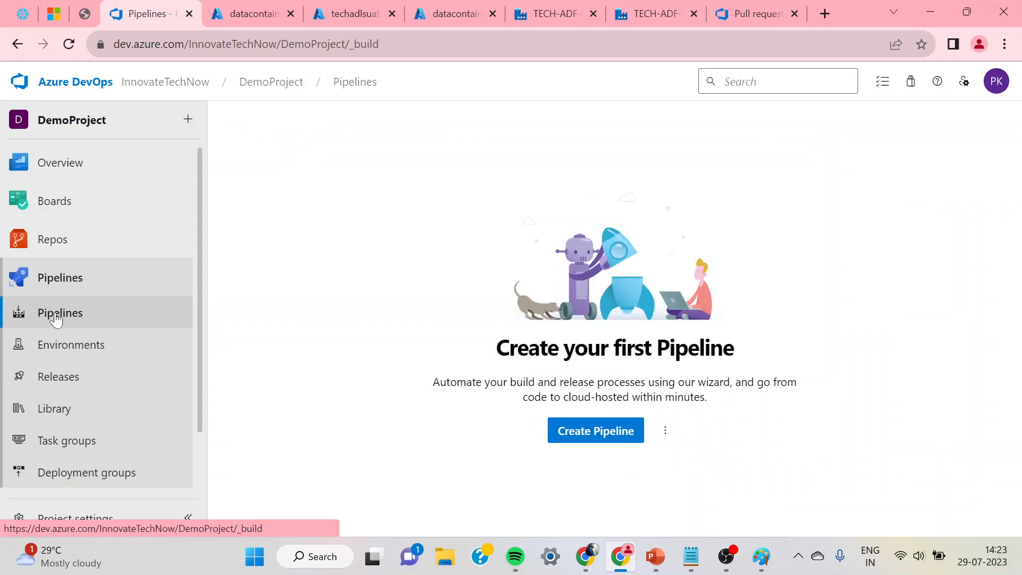
{"action": "left_click", "coordinate": [56, 314]}
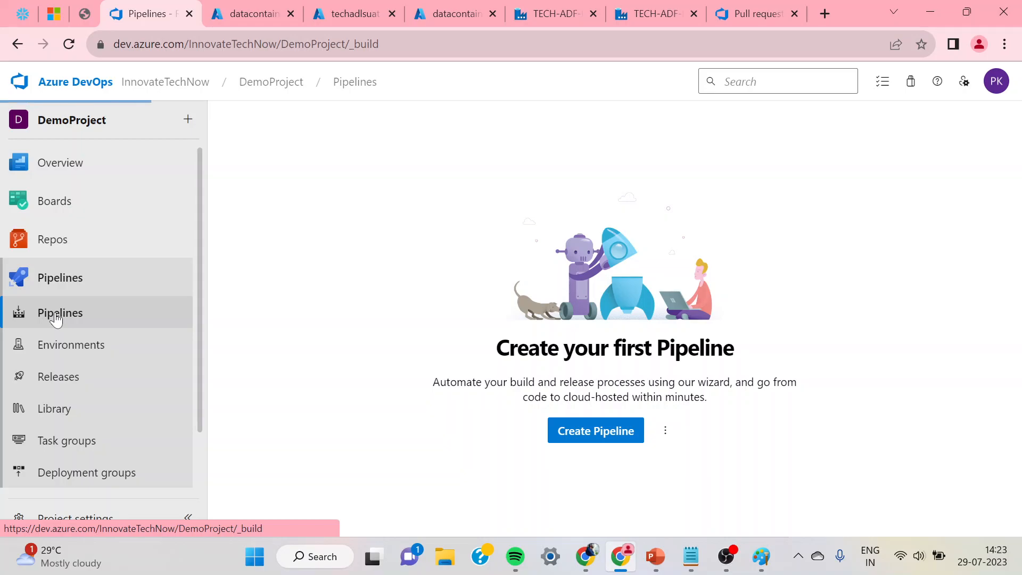
{"action": "left_click", "coordinate": [62, 381]}
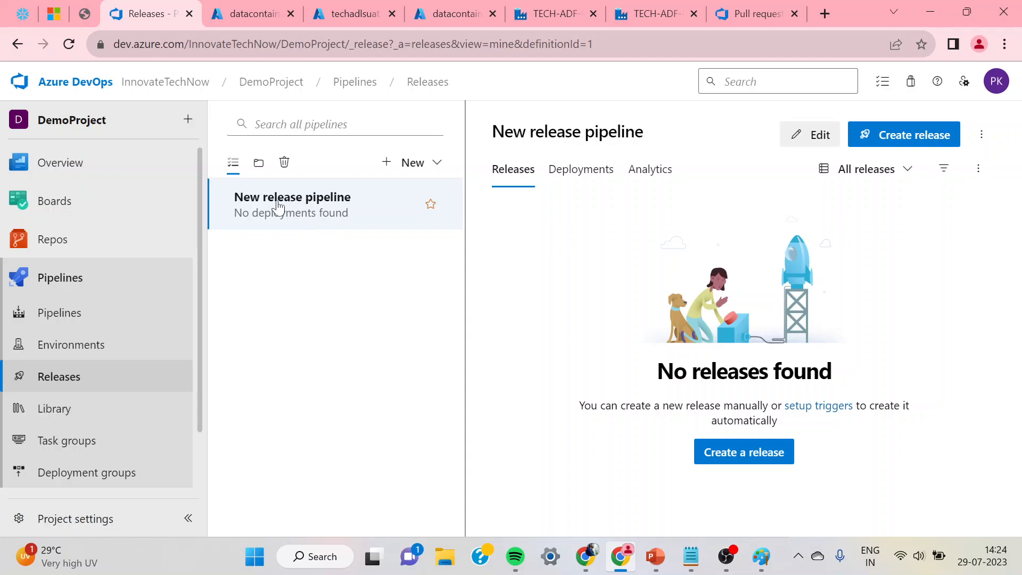
{"action": "left_click", "coordinate": [70, 314]}
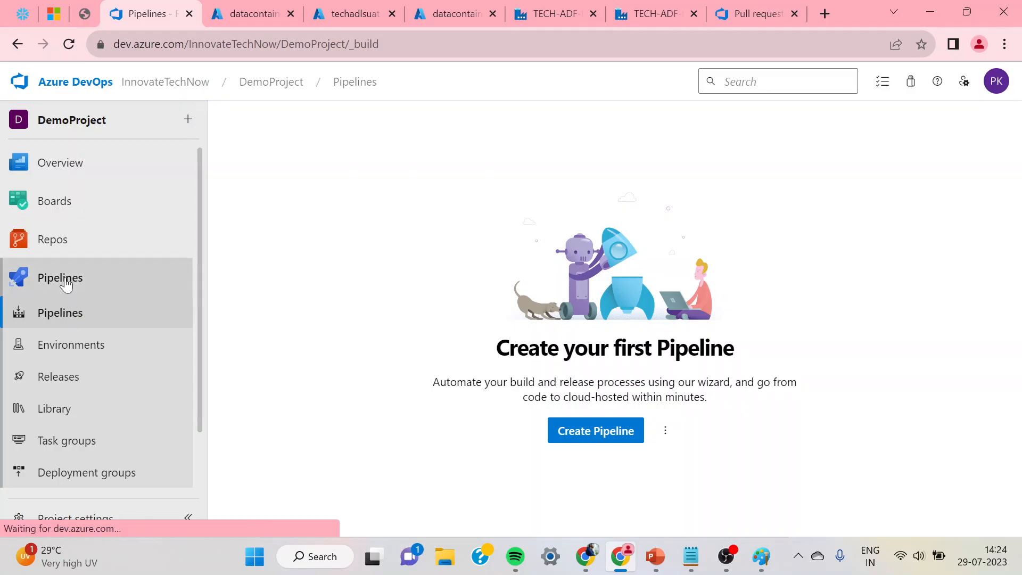
{"action": "left_click", "coordinate": [61, 377]}
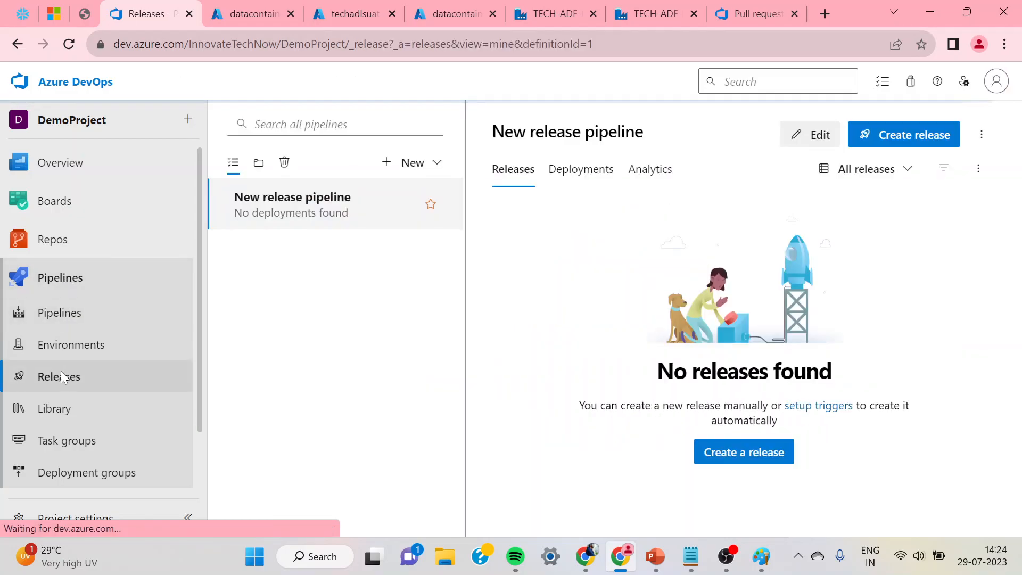
{"action": "left_click", "coordinate": [66, 318]}
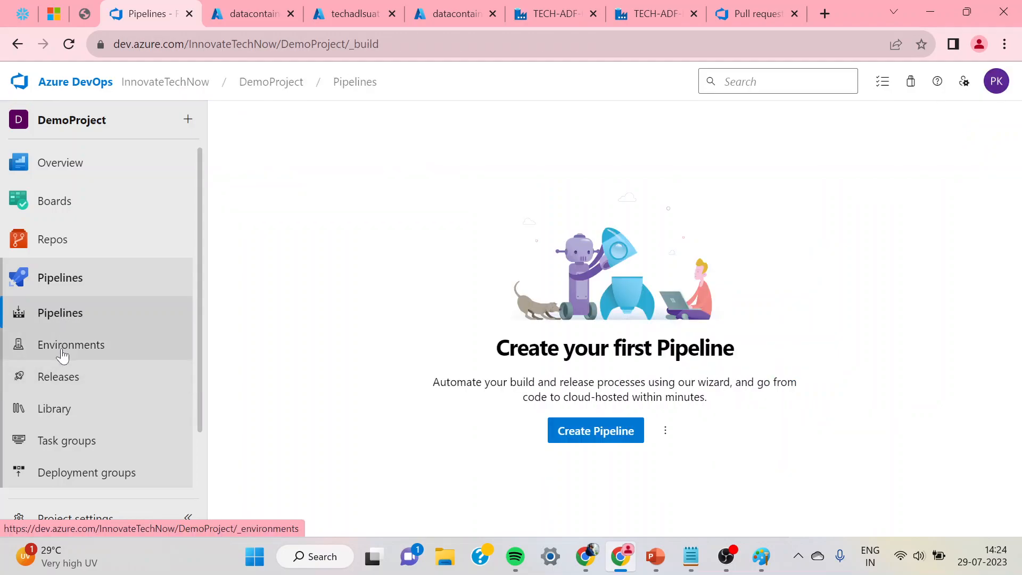
{"action": "left_click", "coordinate": [60, 377]}
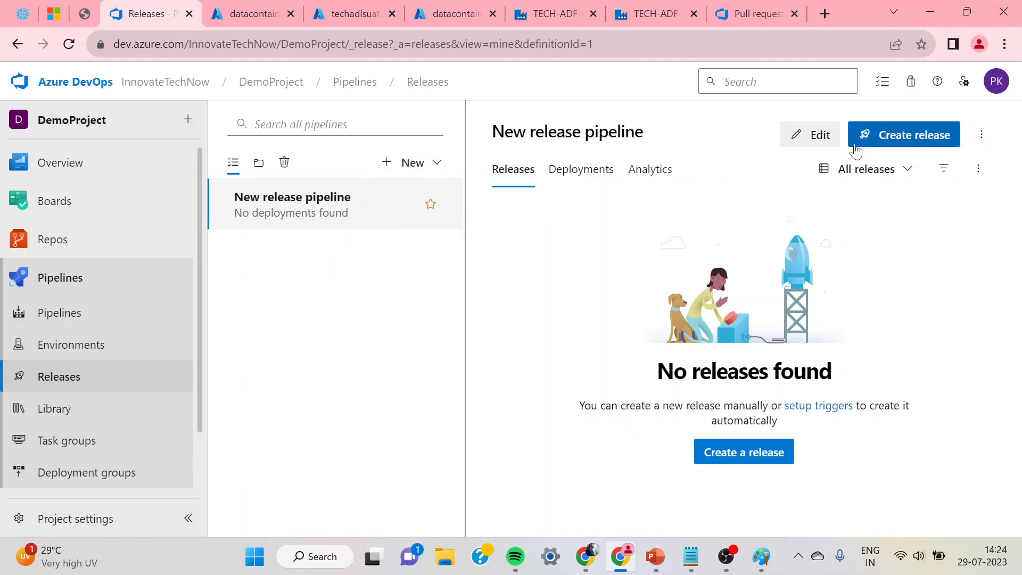
{"action": "left_click", "coordinate": [866, 142]}
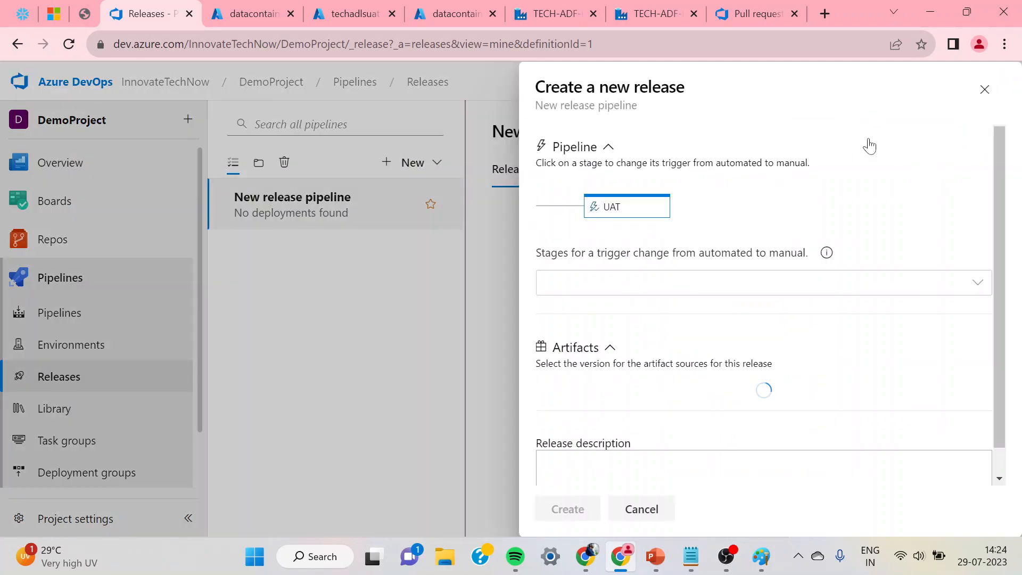
{"action": "left_click", "coordinate": [984, 89]}
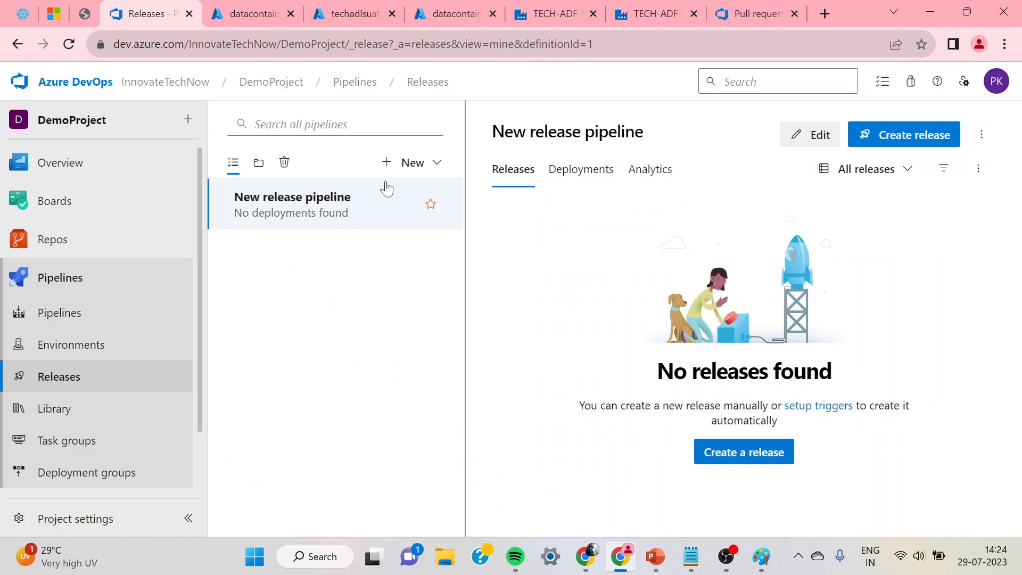
Edit the new release pipeline, rename it as DEV_TO_UAT and save the change
{"action": "left_click", "coordinate": [789, 138]}
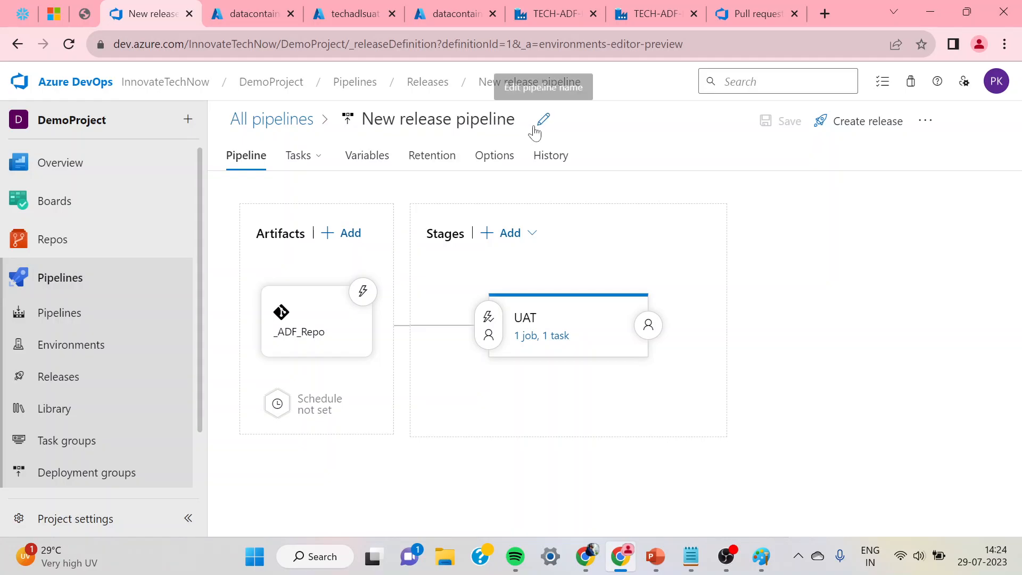
{"action": "left_click", "coordinate": [542, 125]}
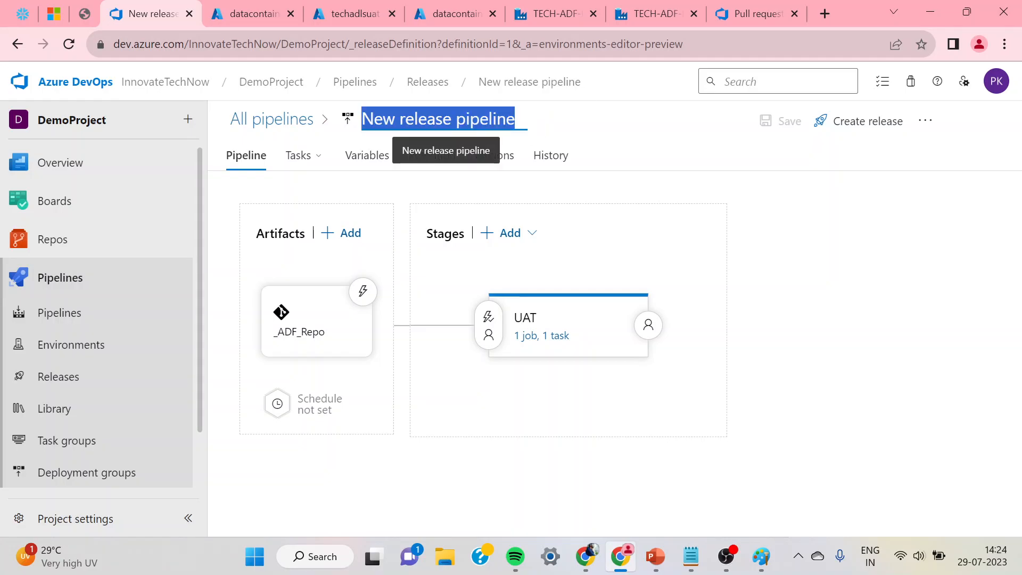
{"action": "key", "text": "BackSpace"}
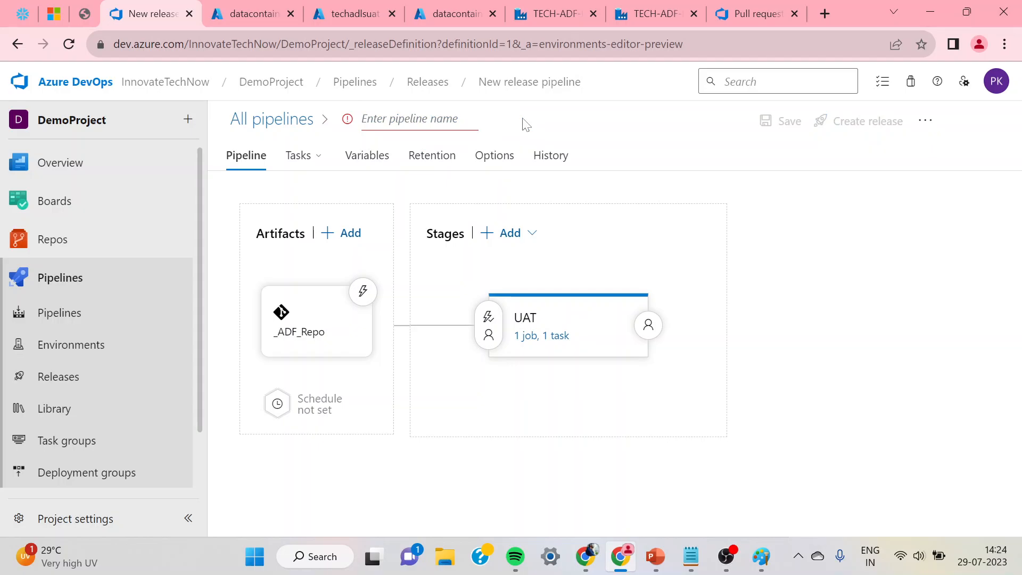
{"action": "type", "text": "DEV_TO_UAT"}
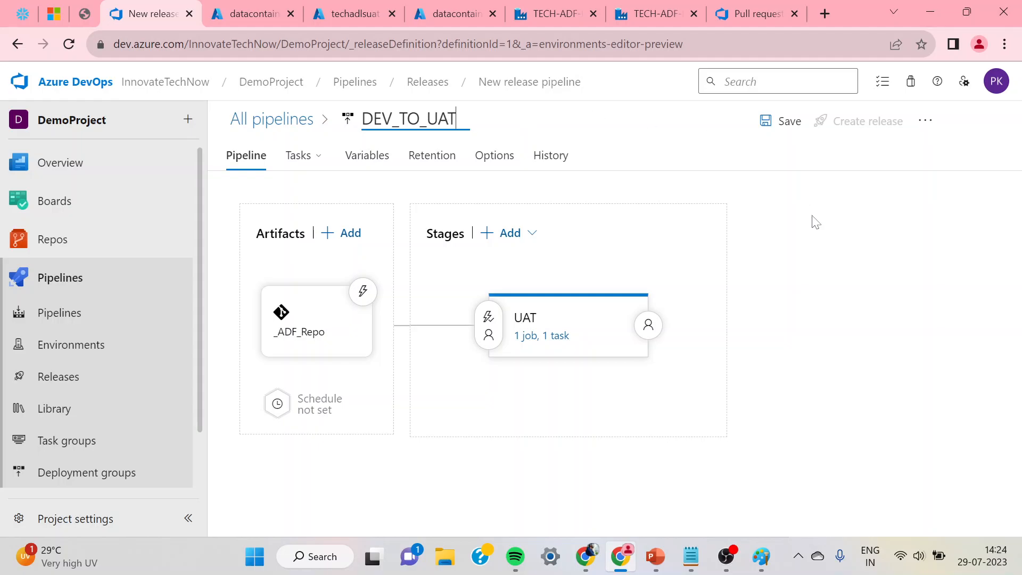
{"action": "left_click", "coordinate": [909, 311]}
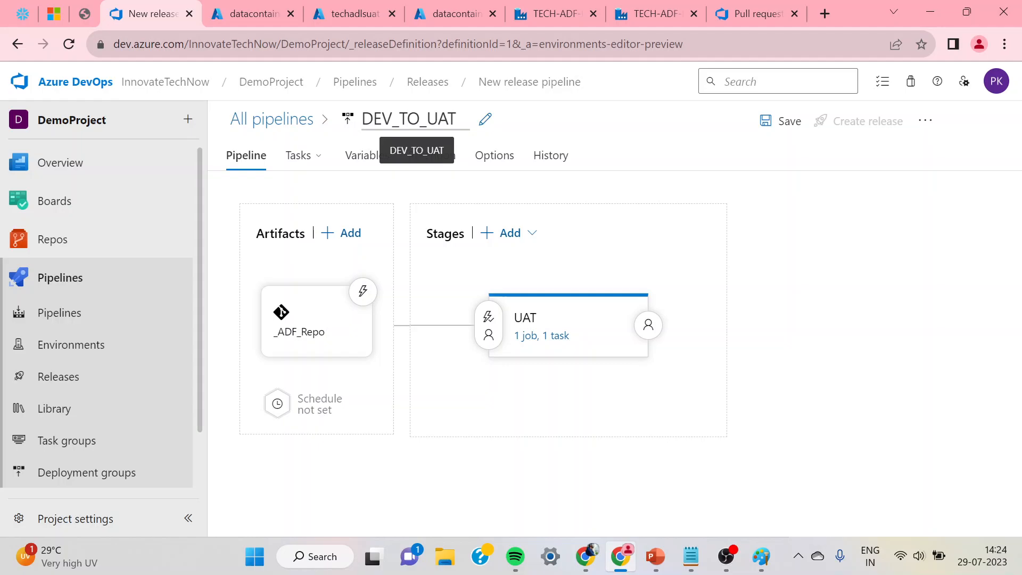
{"action": "left_click", "coordinate": [772, 128]}
{"action": "left_click", "coordinate": [593, 366]}
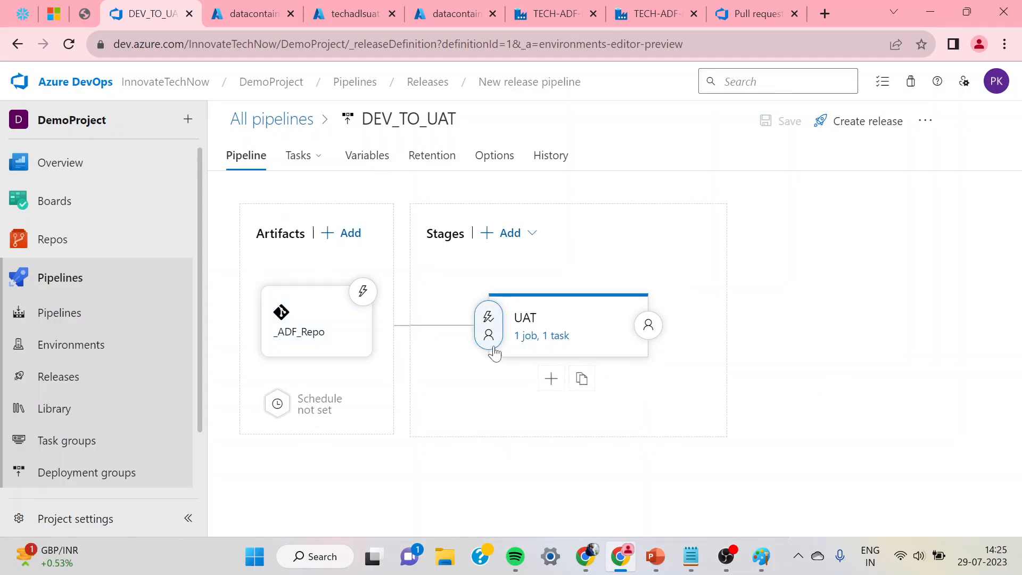
Create a release from the DEV_TO_UAT pipeline with the default UAT stage trigger and _ADF_Repo artifact version
{"action": "left_click", "coordinate": [858, 133]}
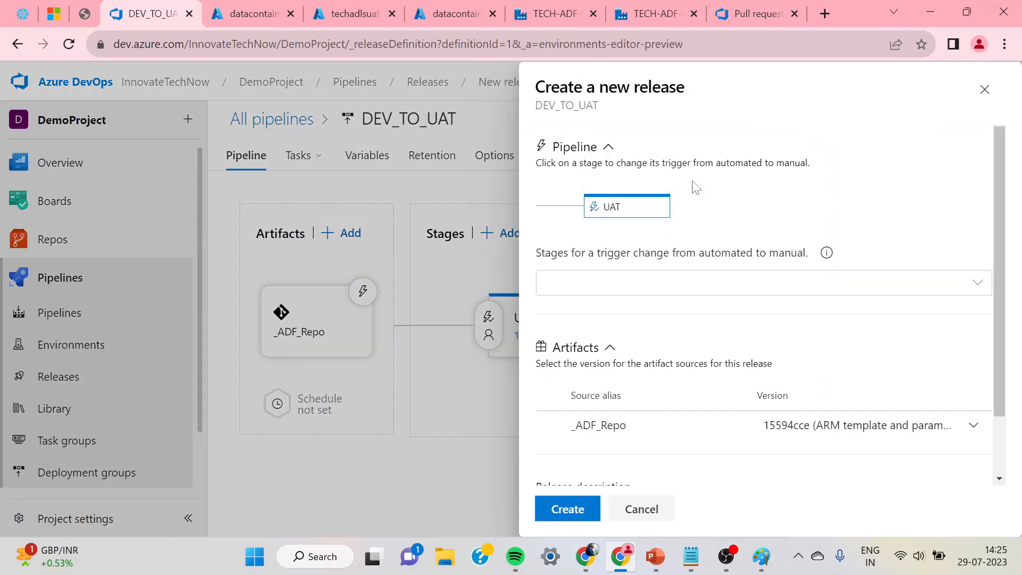
{"action": "left_click", "coordinate": [561, 515]}
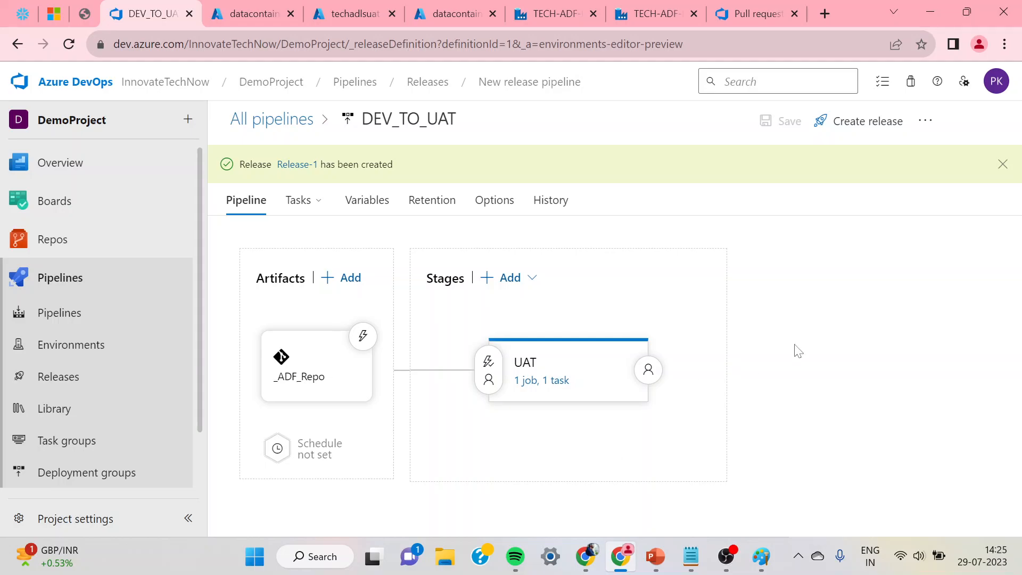
{"action": "left_click", "coordinate": [1003, 164]}
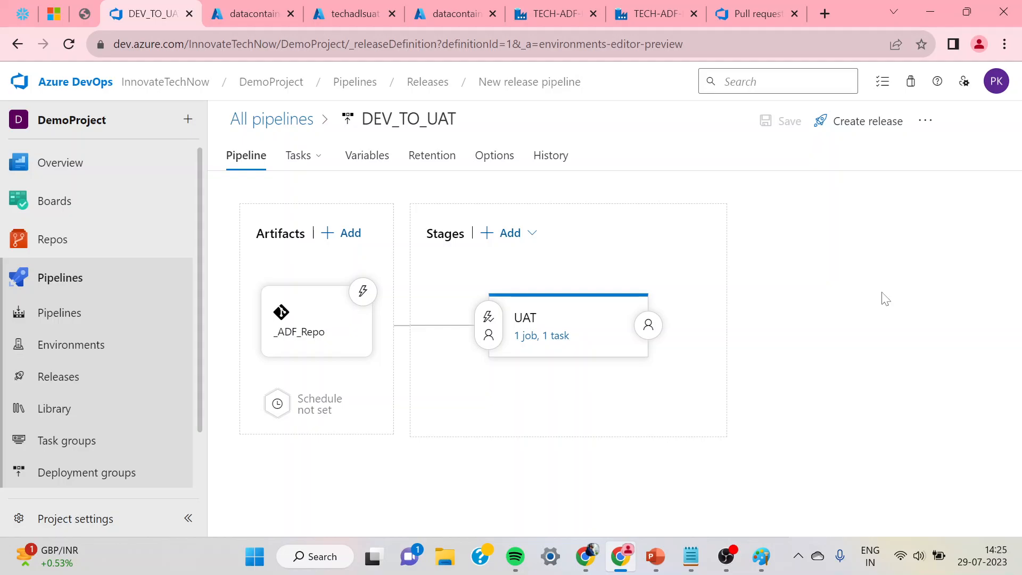
Look at the DEV_TO_UAT change history, and open the new release from the releases list to check its UAT stage deployment
{"action": "mouse_move", "coordinate": [308, 162]}
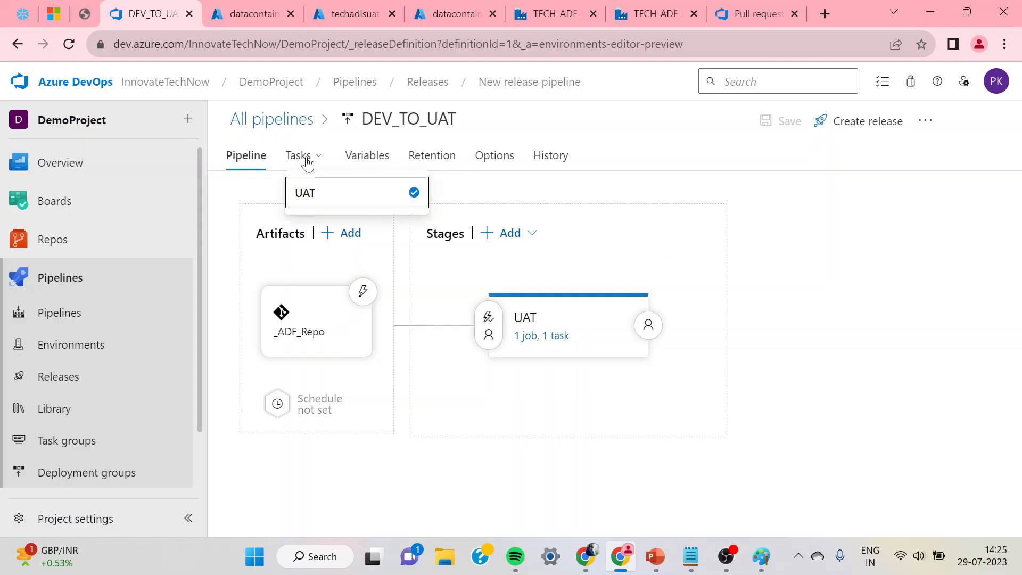
{"action": "left_click", "coordinate": [546, 161]}
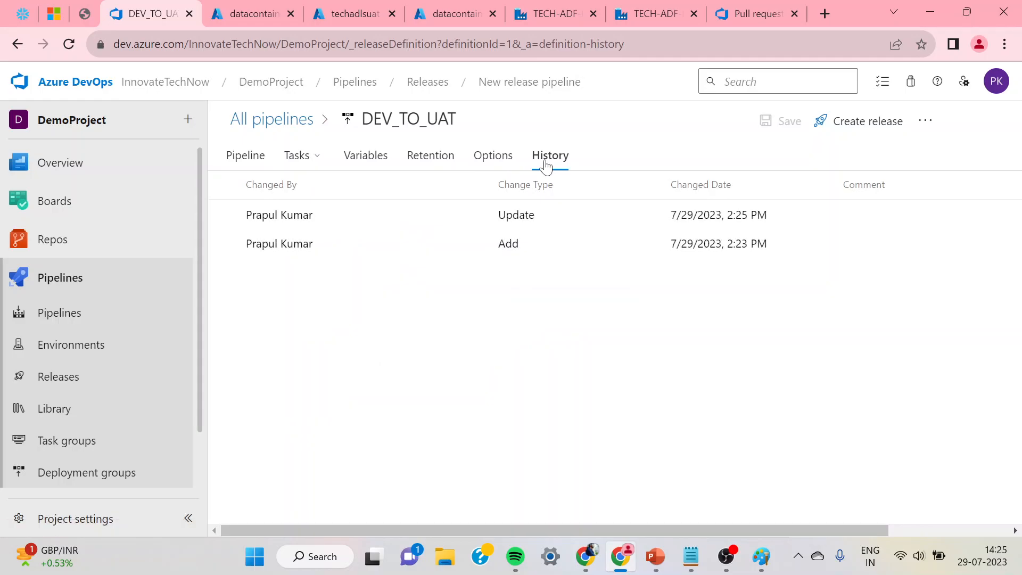
{"action": "left_click", "coordinate": [250, 158]}
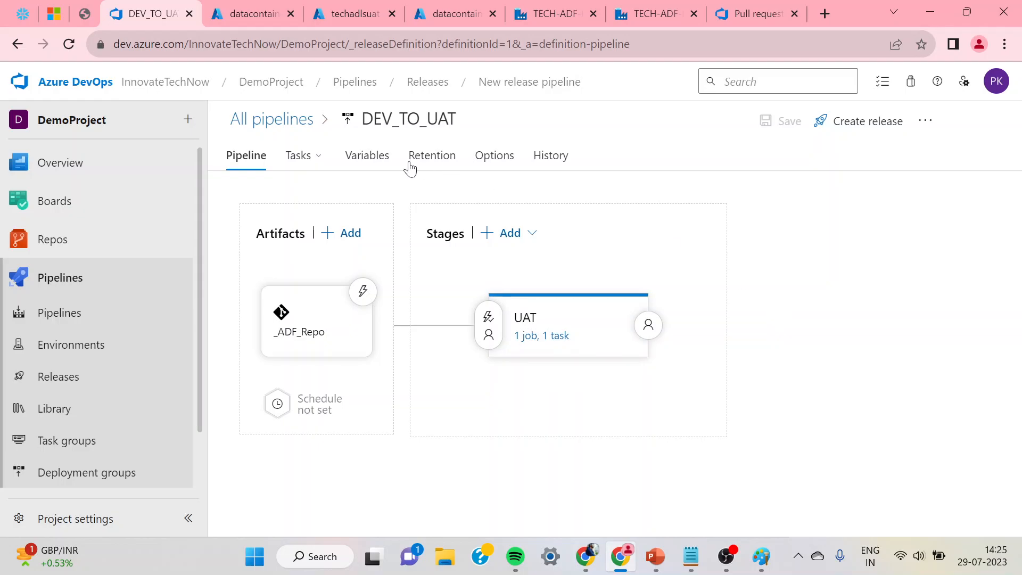
{"action": "left_click", "coordinate": [59, 319]}
{"action": "left_click", "coordinate": [47, 381]}
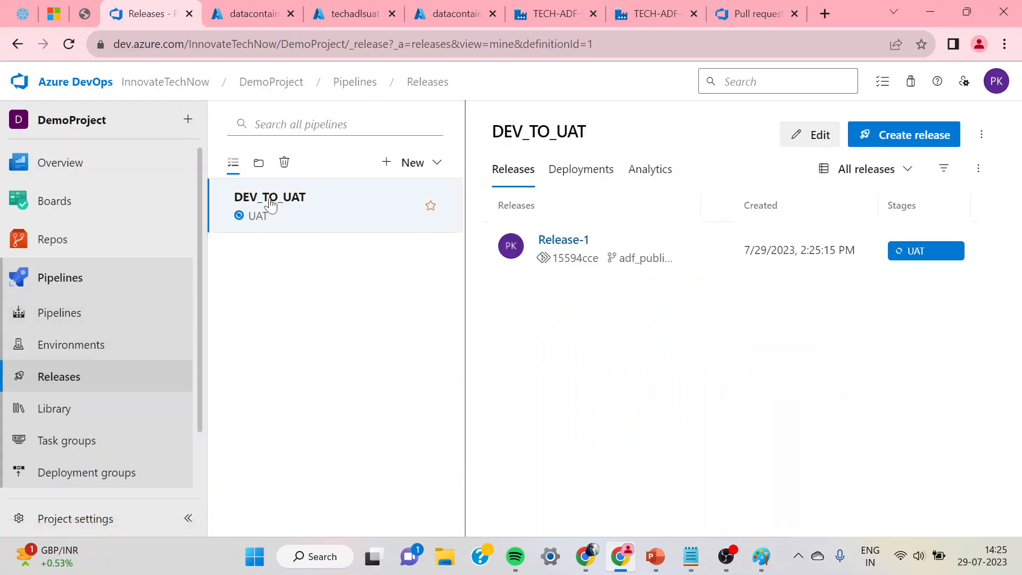
{"action": "left_click", "coordinate": [552, 246]}
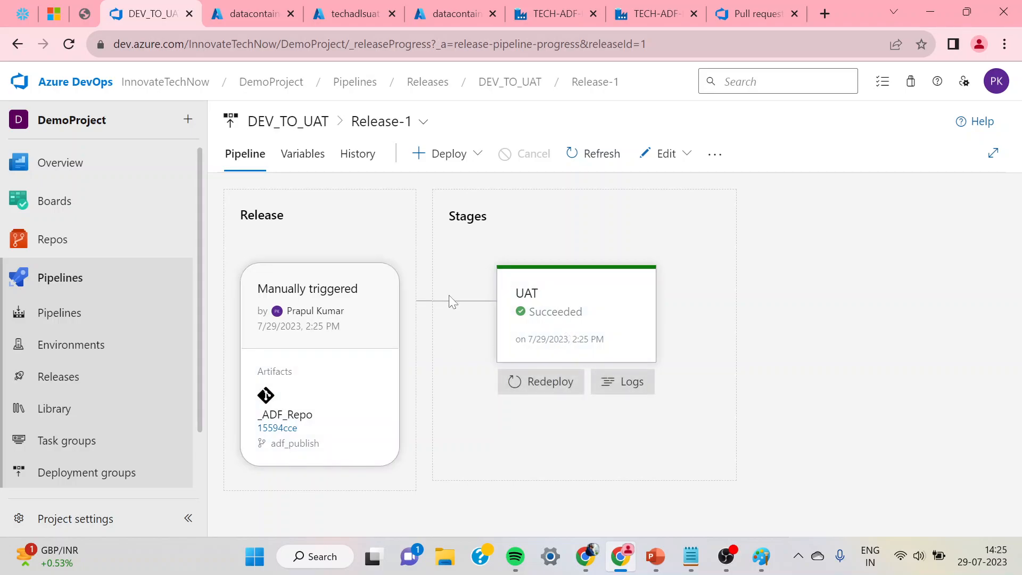
{"action": "mouse_move", "coordinate": [585, 333]}
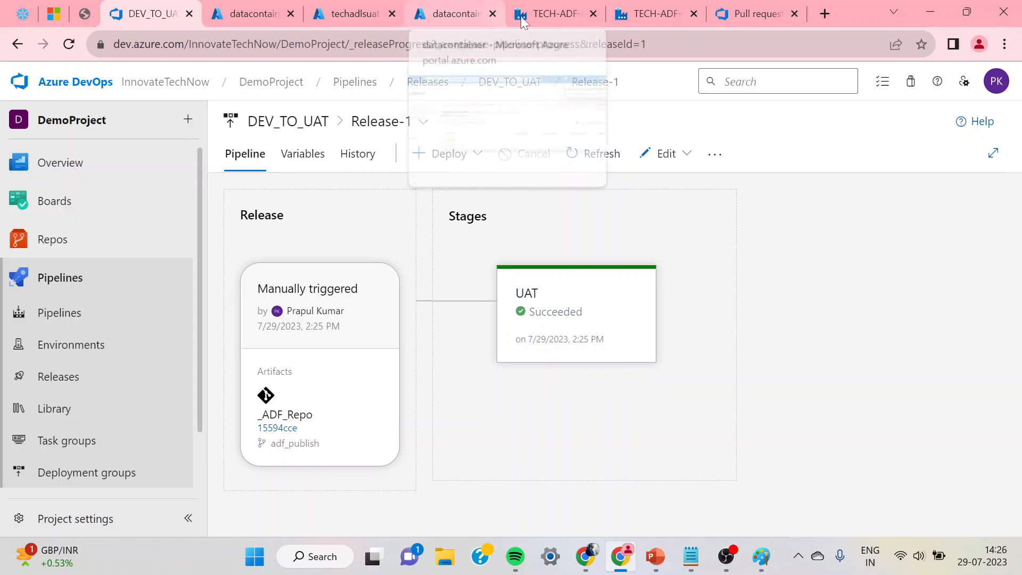
Switch to the TECH-ADF-UAT data factory, reload it and expand its pipelines and datasets to check the deployed resources
{"action": "left_click", "coordinate": [546, 12]}
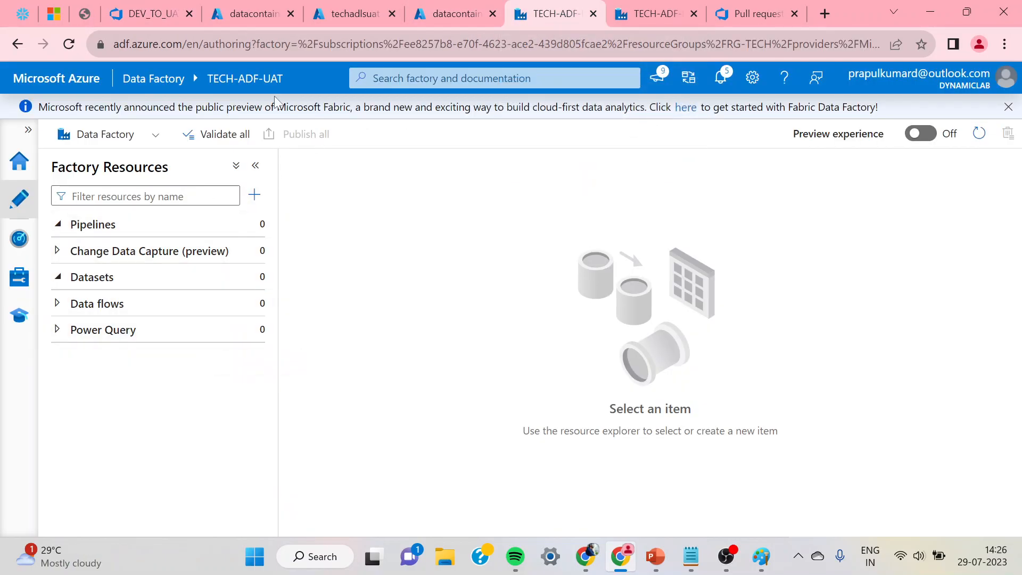
{"action": "left_click", "coordinate": [69, 46]}
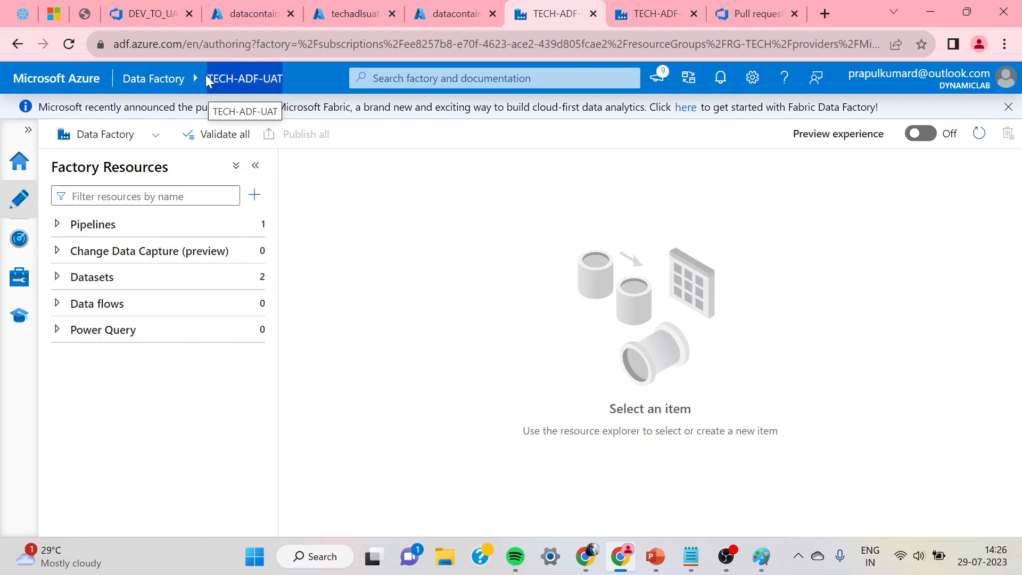
{"action": "left_click", "coordinate": [58, 225]}
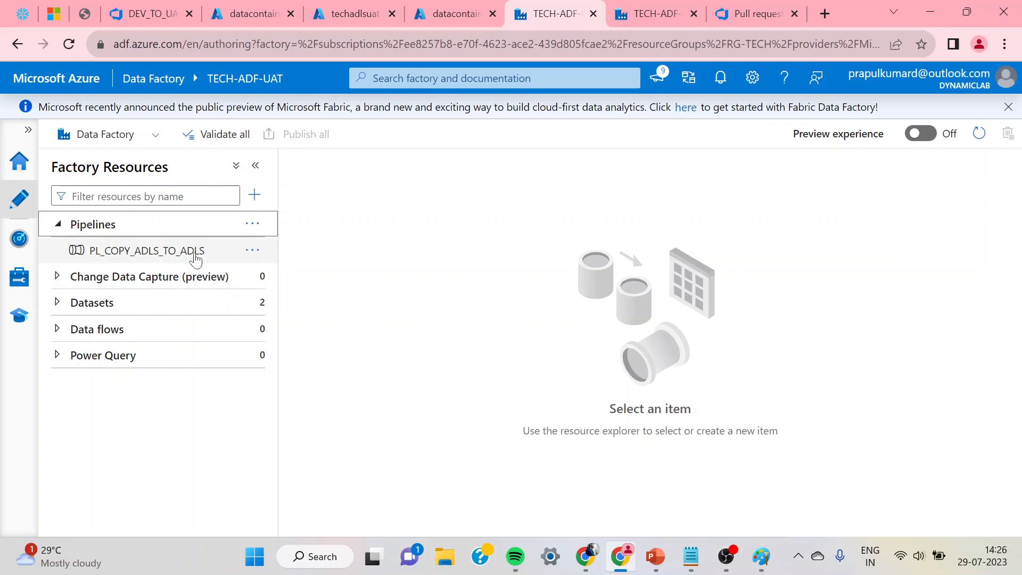
{"action": "left_click", "coordinate": [68, 309]}
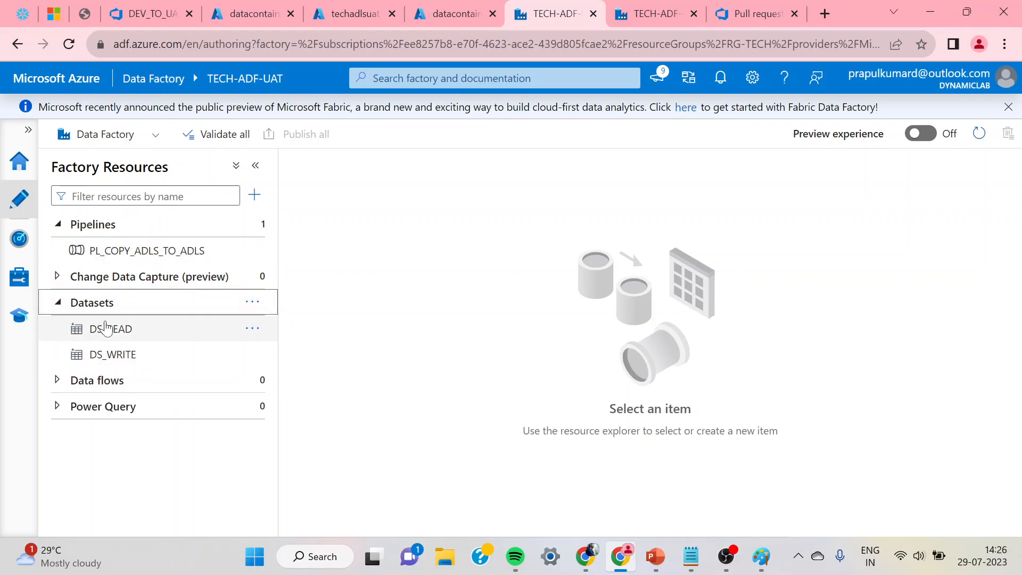
Review the URL of the LS_ADLS linked service in TECH-ADF-UAT, test its connection and close it without changes
{"action": "left_click", "coordinate": [19, 277]}
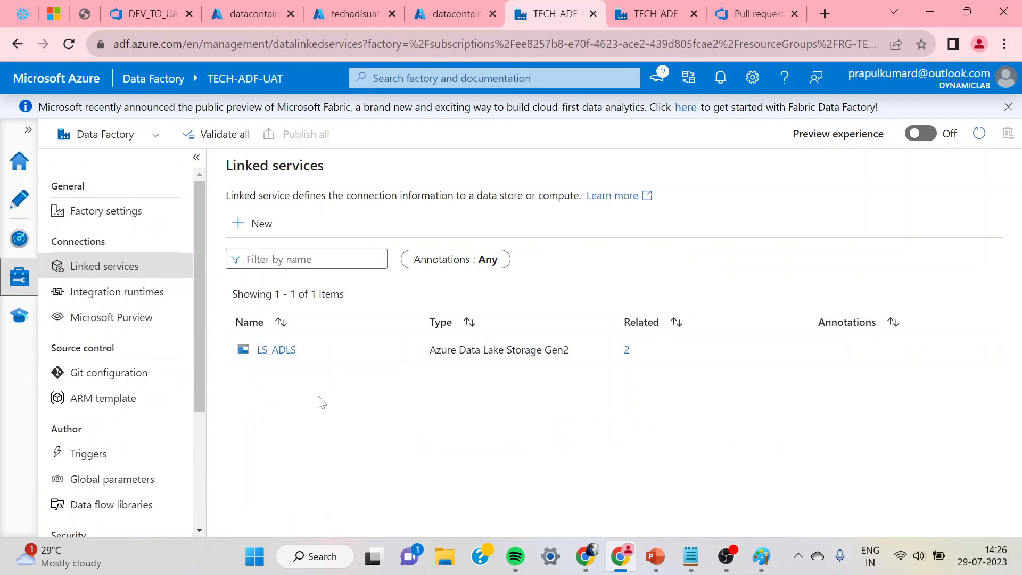
{"action": "left_click", "coordinate": [278, 356]}
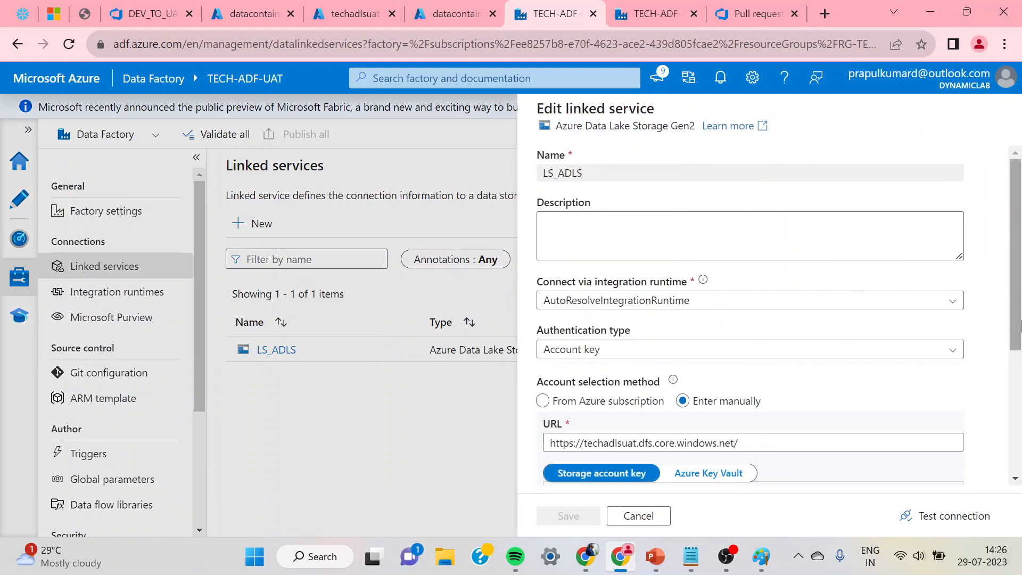
{"action": "scroll", "coordinate": [1020, 324], "scroll_direction": "down", "scroll_amount": 4}
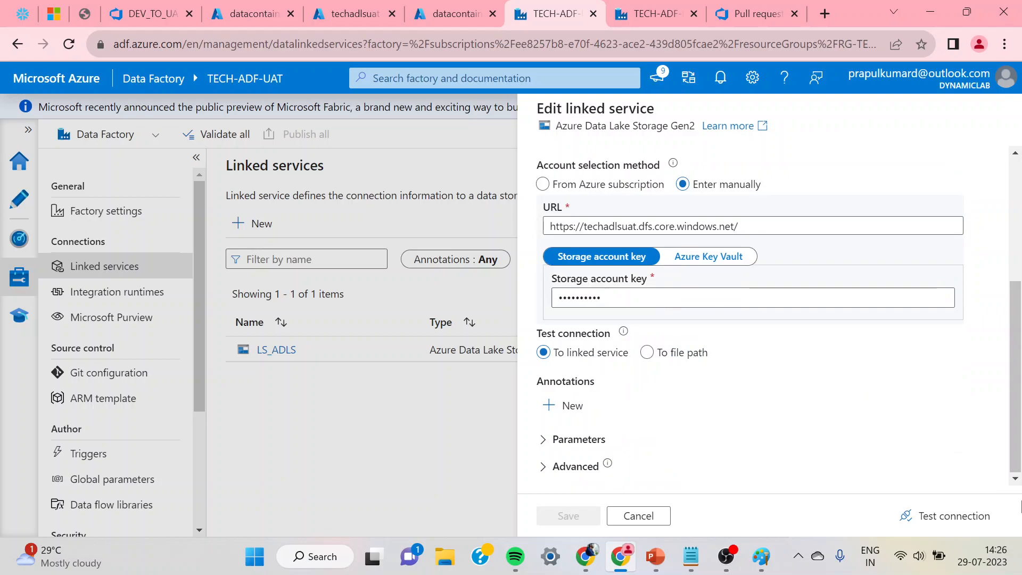
{"action": "left_click", "coordinate": [931, 527]}
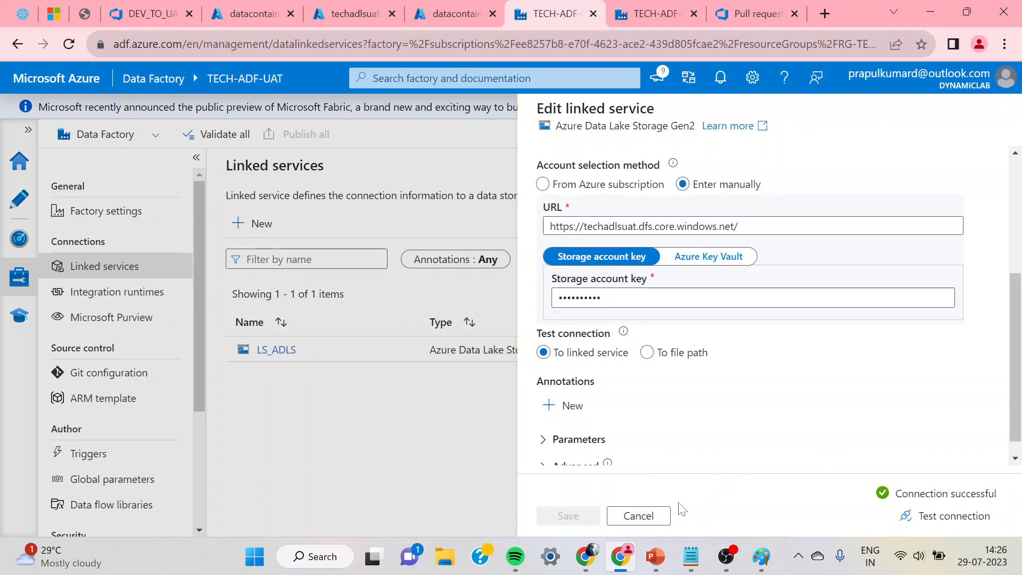
{"action": "left_click", "coordinate": [638, 516]}
Open the PL_COPY_ADLS_TO_ADLS pipeline in the UAT factory, start a debug run and show its output
{"action": "left_click", "coordinate": [16, 200]}
{"action": "left_click", "coordinate": [165, 254]}
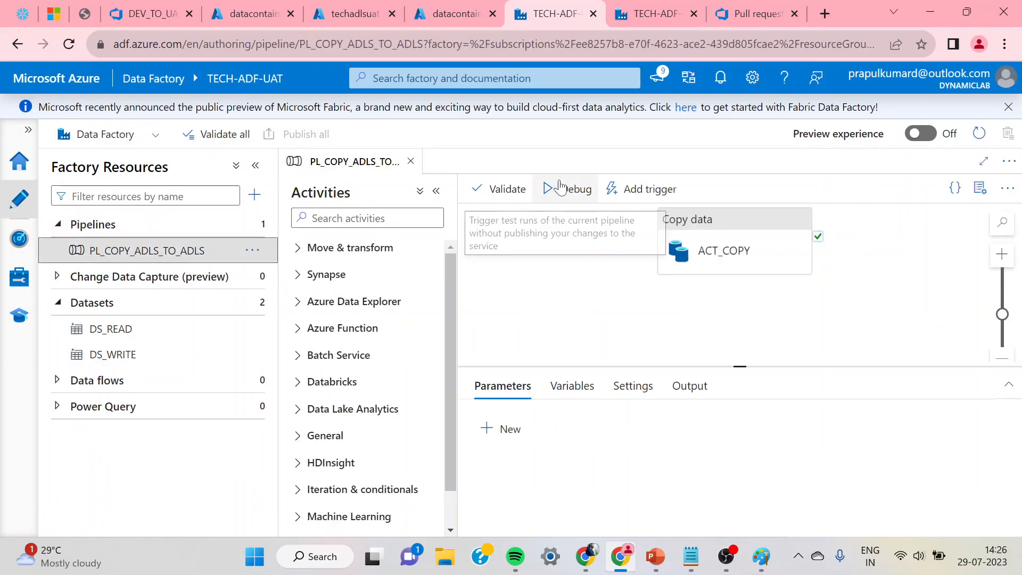
{"action": "left_click", "coordinate": [555, 190]}
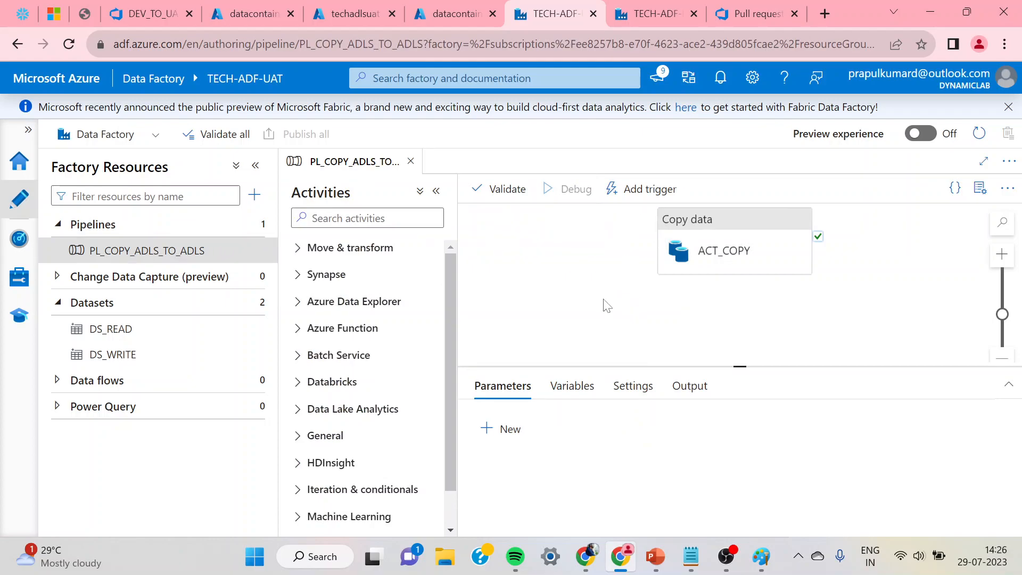
{"action": "left_click", "coordinate": [688, 386]}
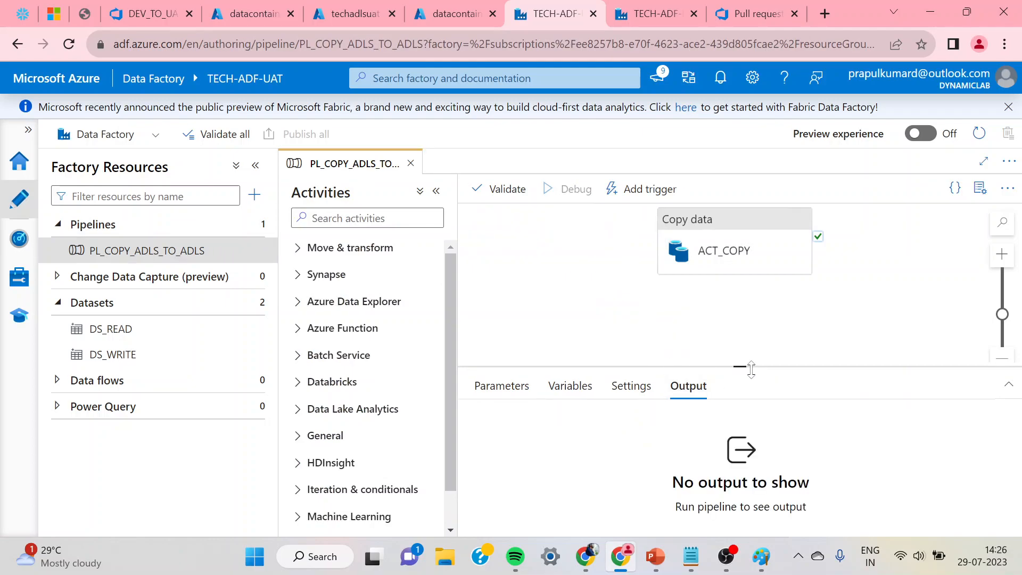
Refresh the PL_COPY_ADLS_TO_ADLS debug run's output to check its activity status, and switch back to Release-1 of DEV_TO_UAT in Azure DevOps
{"action": "left_click_drag", "start_coordinate": [744, 367], "coordinate": [741, 311]}
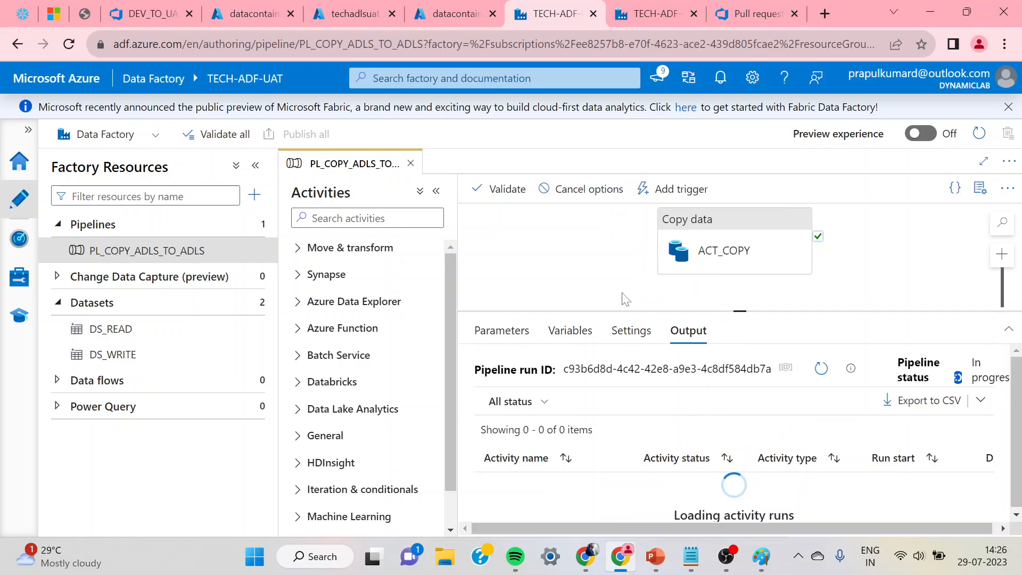
{"action": "left_click", "coordinate": [820, 370]}
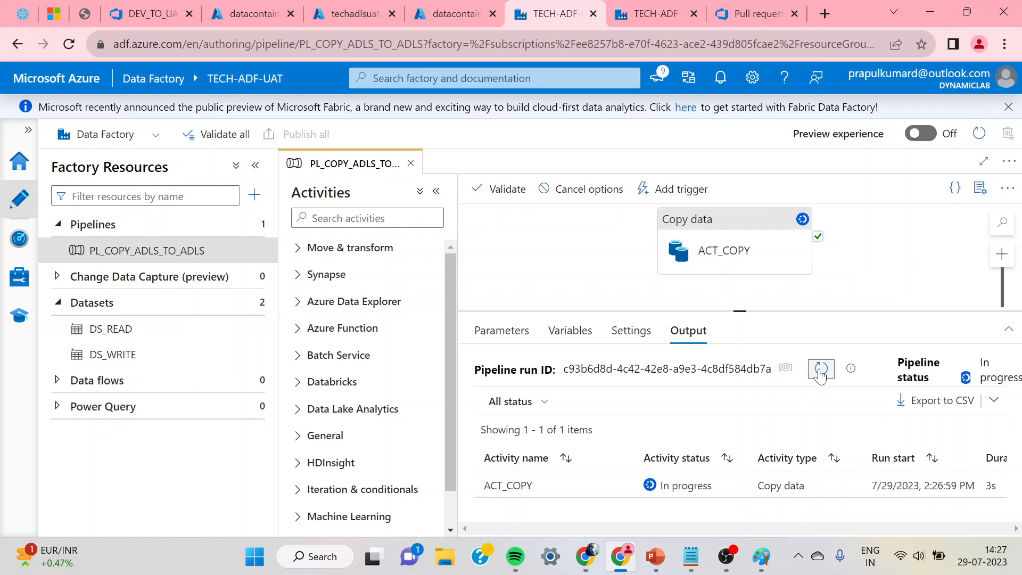
{"action": "left_click", "coordinate": [821, 373]}
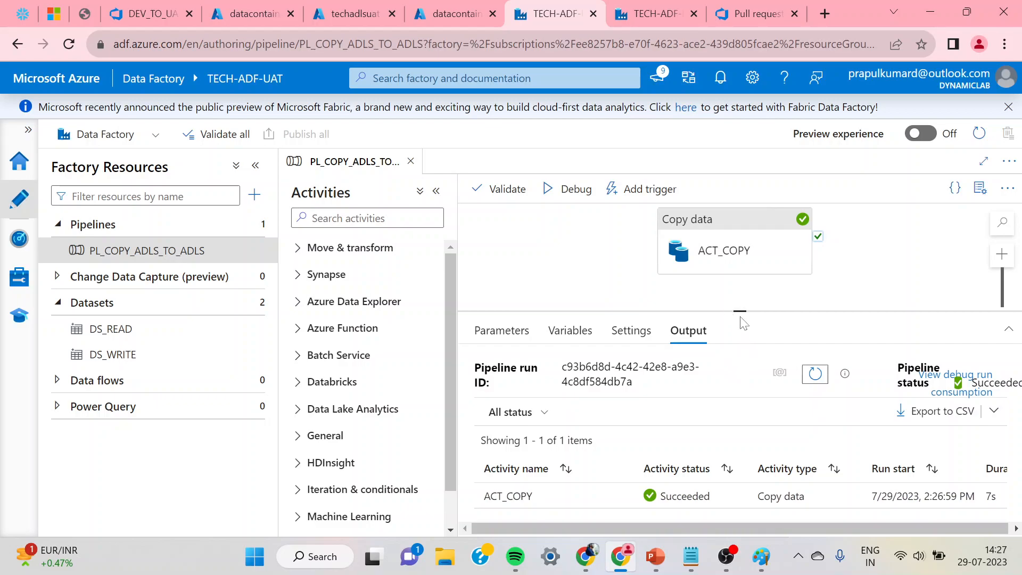
{"action": "left_click_drag", "start_coordinate": [743, 311], "coordinate": [761, 398]}
{"action": "left_click_drag", "start_coordinate": [742, 330], "coordinate": [621, 391]}
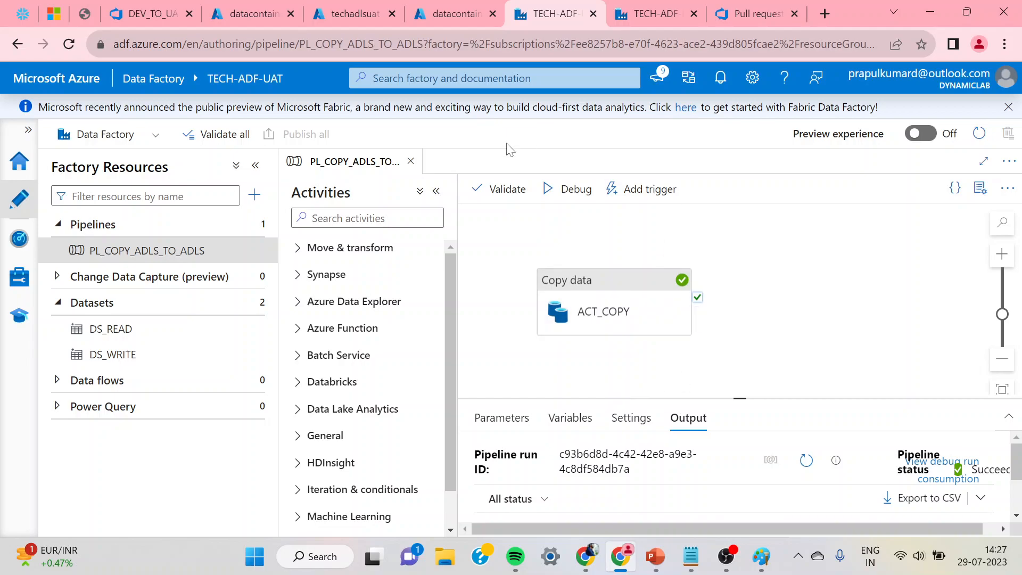
{"action": "left_click", "coordinate": [139, 15]}
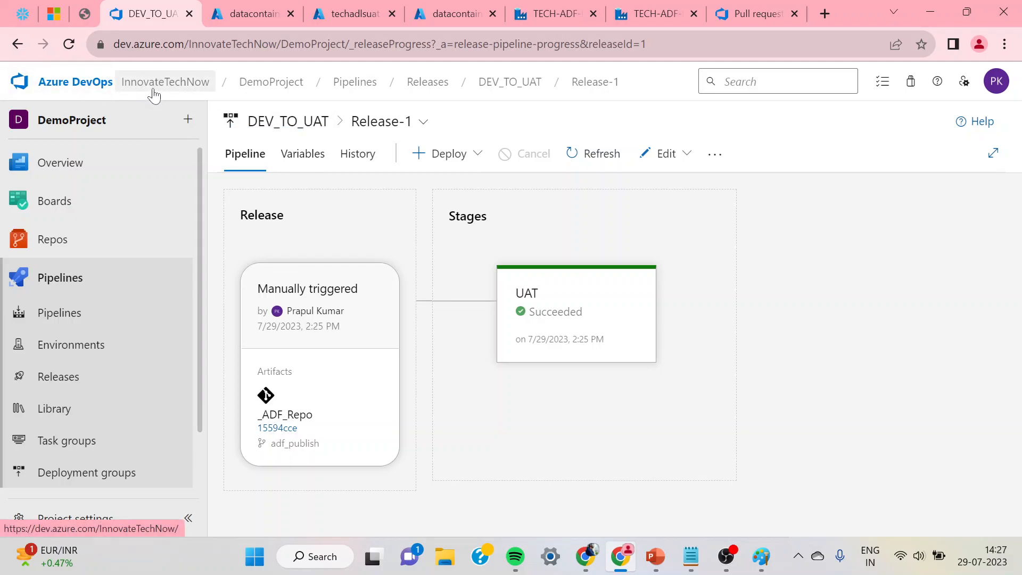
{"action": "left_click", "coordinate": [727, 558]}
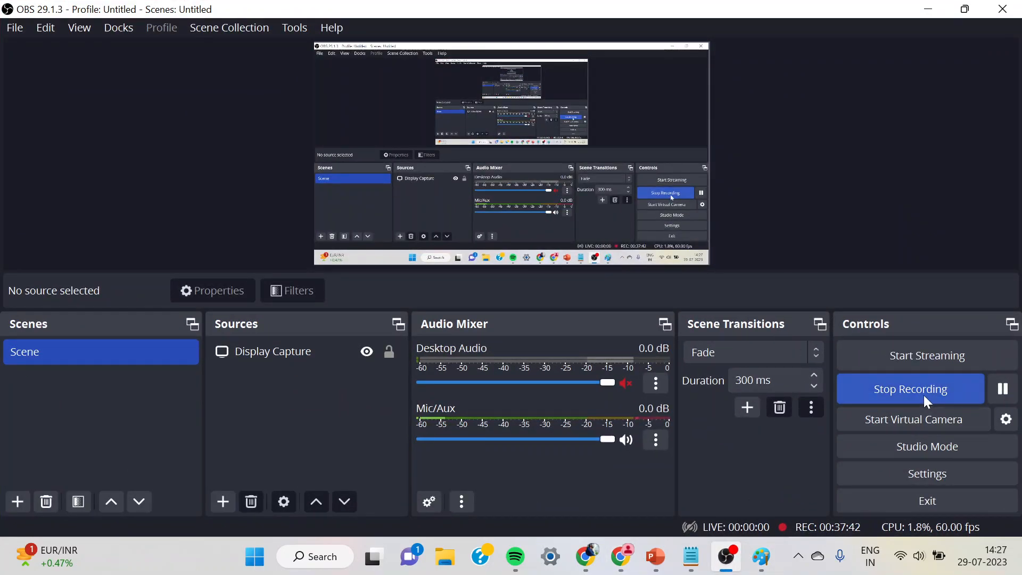